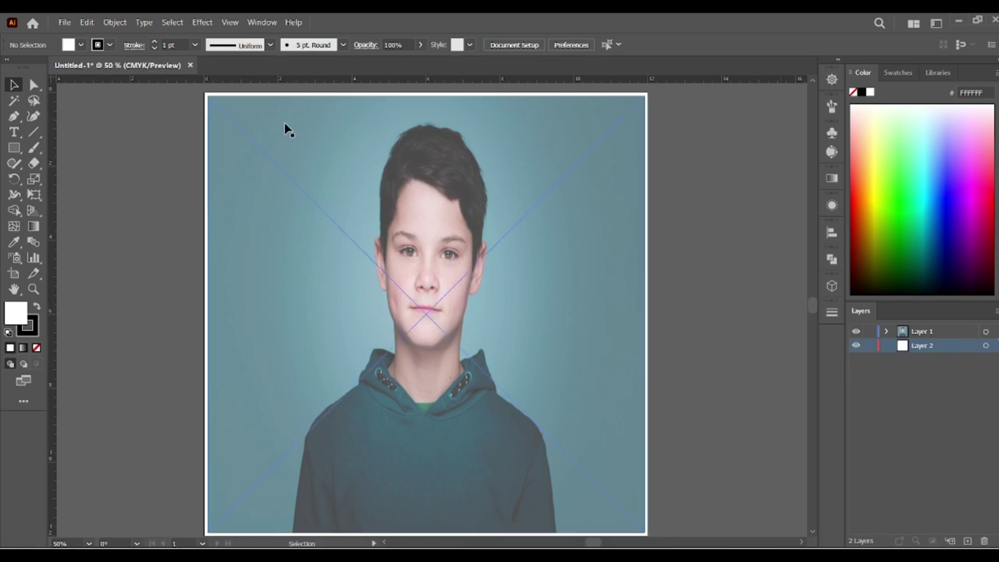
- Zoom to 100% and pencil a freehand outline around the boy's face
{"action": "key", "text": "ctrl+1"}
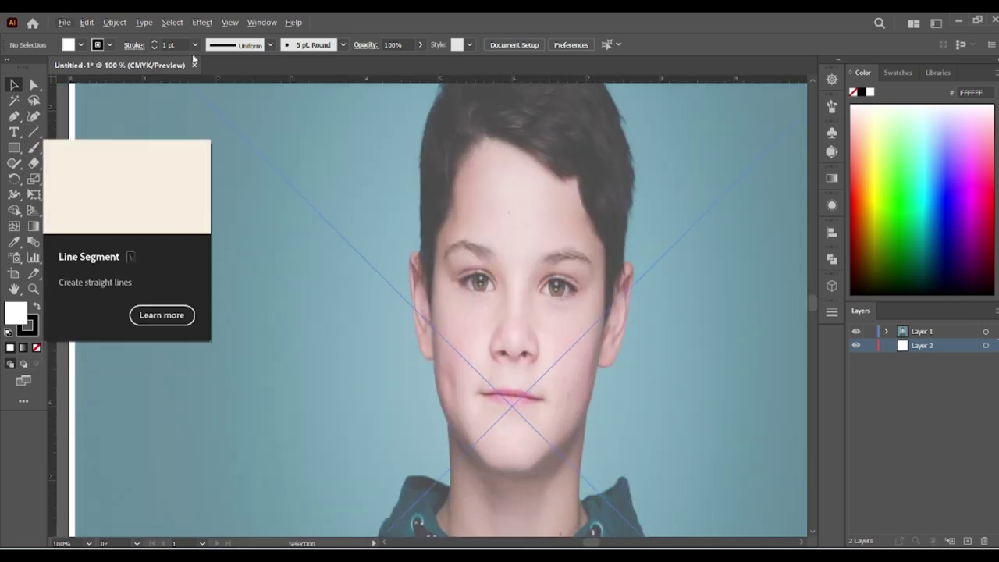
{"action": "left_click", "coordinate": [13, 165]}
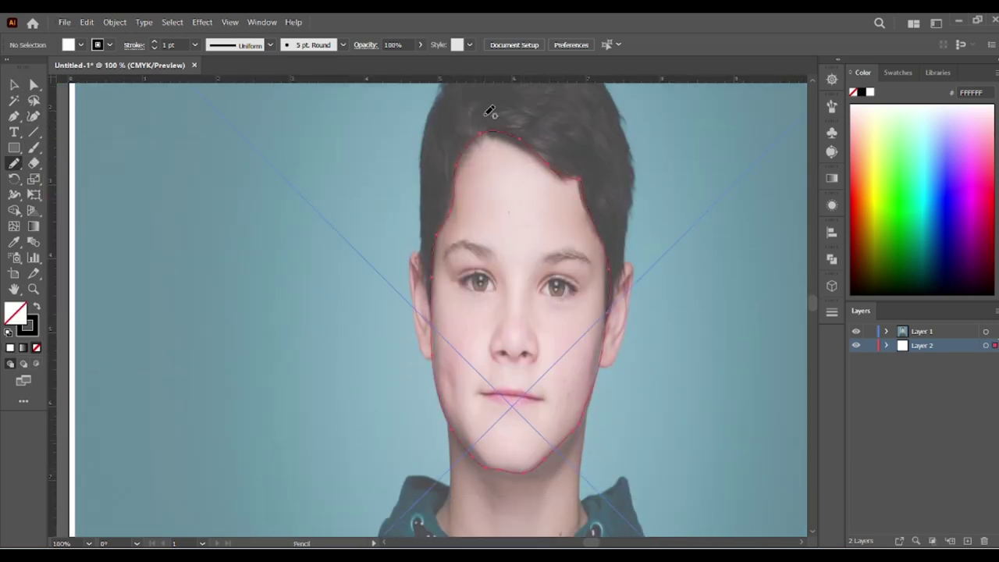
{"action": "key", "text": "a"}
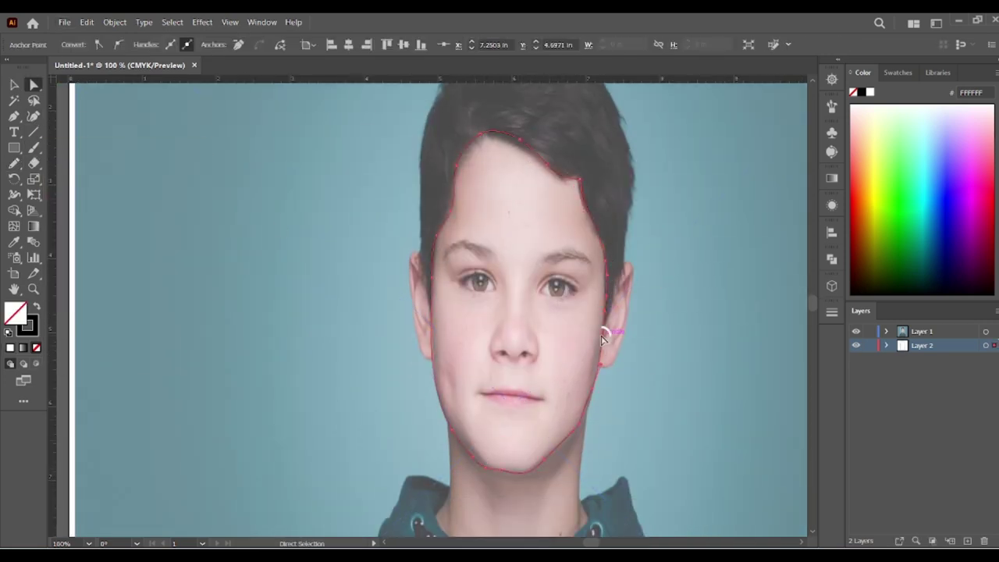
{"action": "key", "text": "v"}
{"action": "left_click", "coordinate": [337, 363]}
- Rename the face outline's layer to 'face'
{"action": "double_click", "coordinate": [921, 346]}
{"action": "type", "text": "fac"}
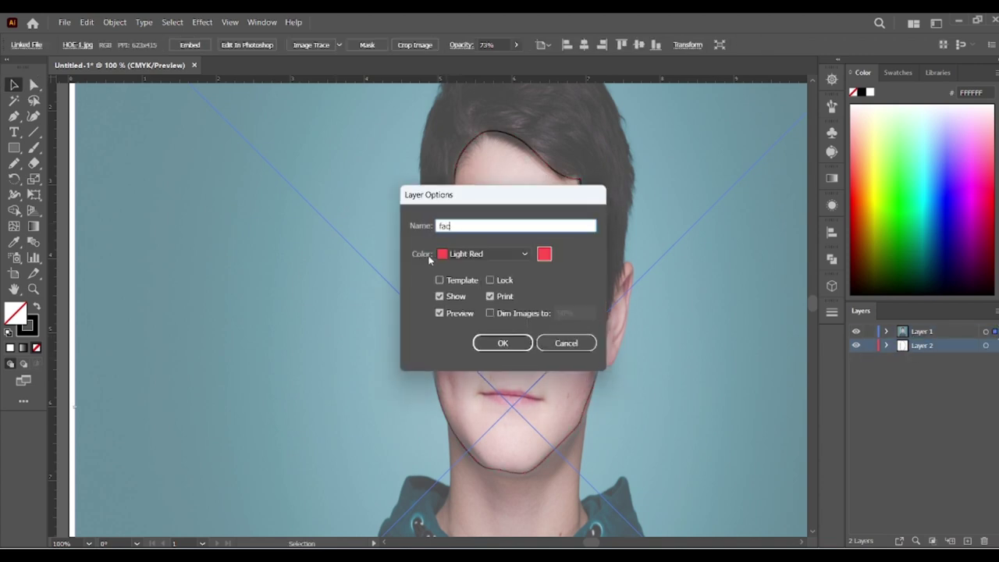
{"action": "type", "text": "e"}
{"action": "key", "text": "Return"}
{"action": "scroll", "coordinate": [553, 257], "scroll_direction": "down", "scroll_amount": 10}
{"action": "scroll", "coordinate": [529, 447], "scroll_direction": "up", "scroll_amount": 2}
- Pencil-trace the hoodie's outline down to its bottom edge
{"action": "key", "text": "n"}
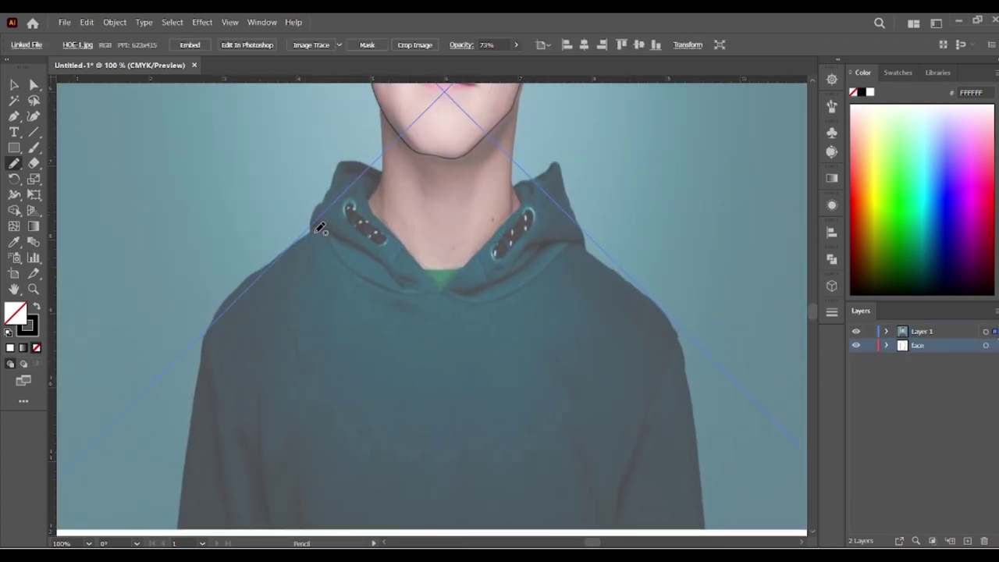
{"action": "left_click_drag", "start_coordinate": [580, 529], "coordinate": [694, 431]}
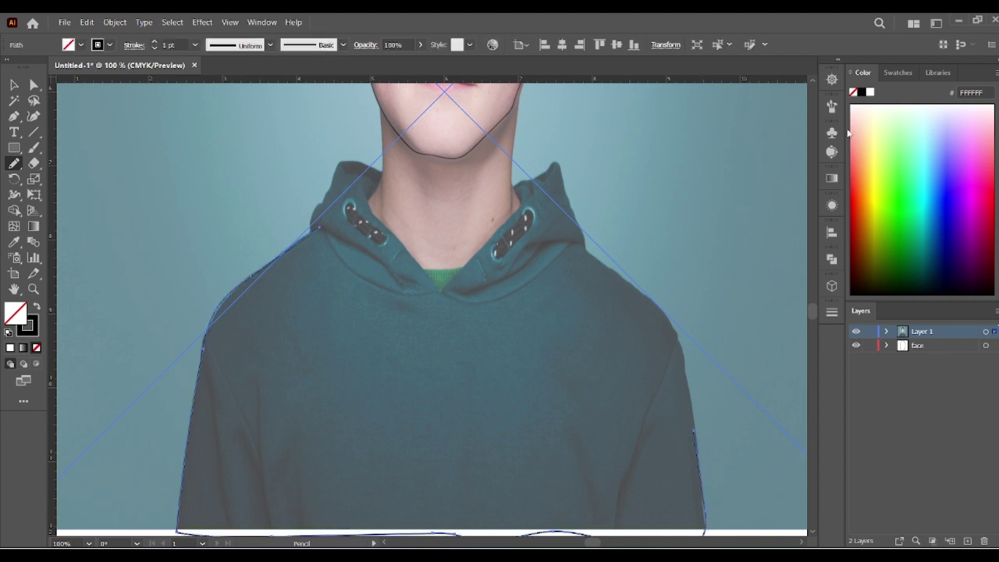
{"action": "key", "text": "a"}
{"action": "left_click", "coordinate": [676, 411]}
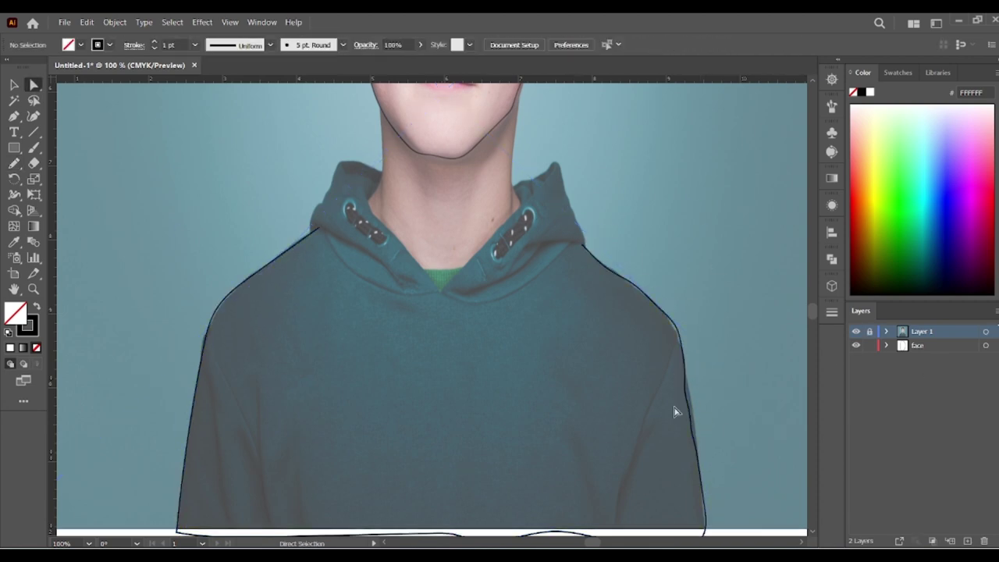
- Move the hoodie outline into Layer 3 and refine its anchors
{"action": "key", "text": "ctrl+l"}
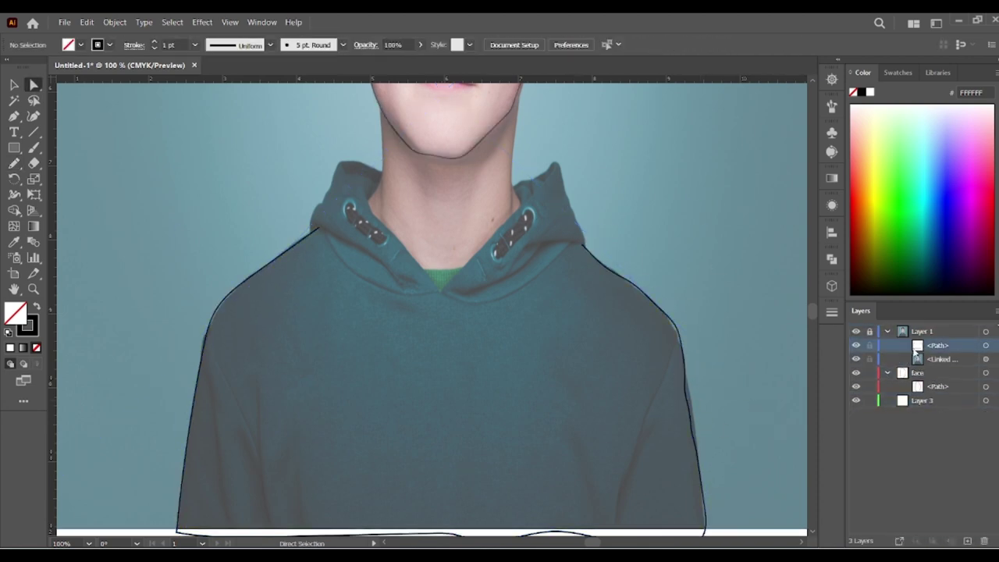
{"action": "left_click_drag", "start_coordinate": [937, 345], "coordinate": [917, 400]}
{"action": "left_click", "coordinate": [691, 394]}
{"action": "scroll", "coordinate": [718, 406], "scroll_direction": "up", "scroll_amount": 2}
{"action": "scroll", "coordinate": [671, 157], "scroll_direction": "up", "scroll_amount": 1}
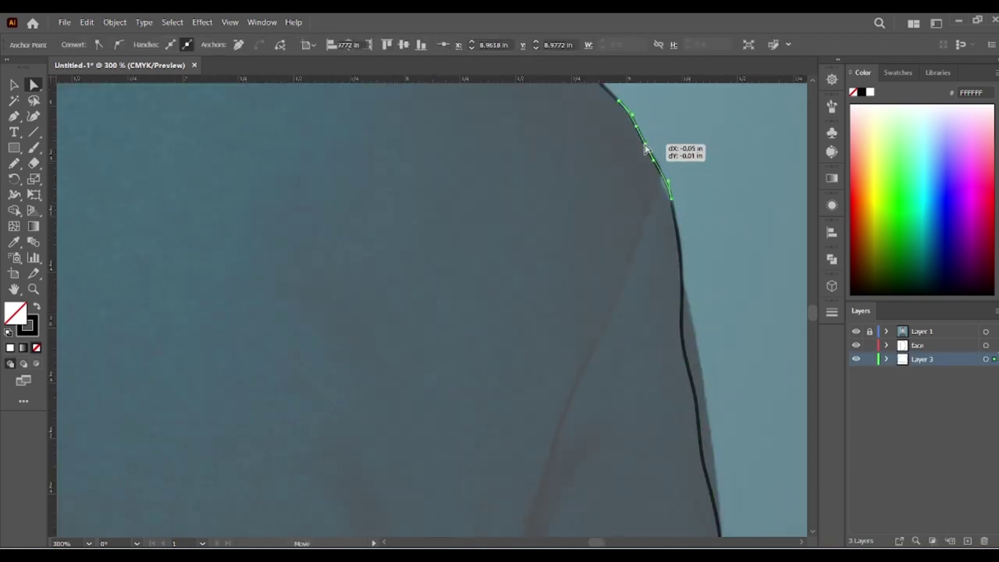
{"action": "scroll", "coordinate": [719, 479], "scroll_direction": "down", "scroll_amount": 3}
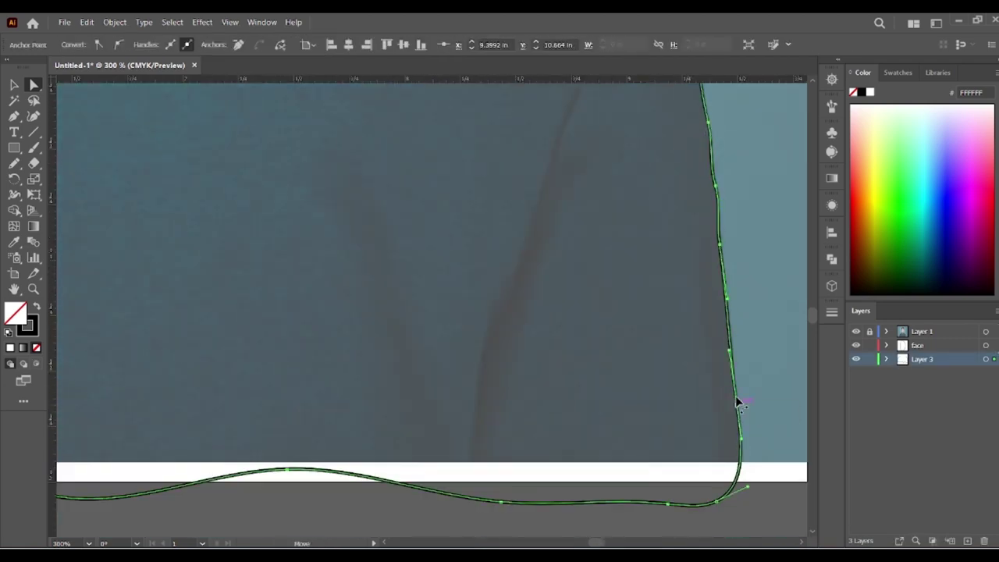
{"action": "scroll", "coordinate": [625, 398], "scroll_direction": "up", "scroll_amount": 3}
{"action": "scroll", "coordinate": [594, 395], "scroll_direction": "left", "scroll_amount": 10}
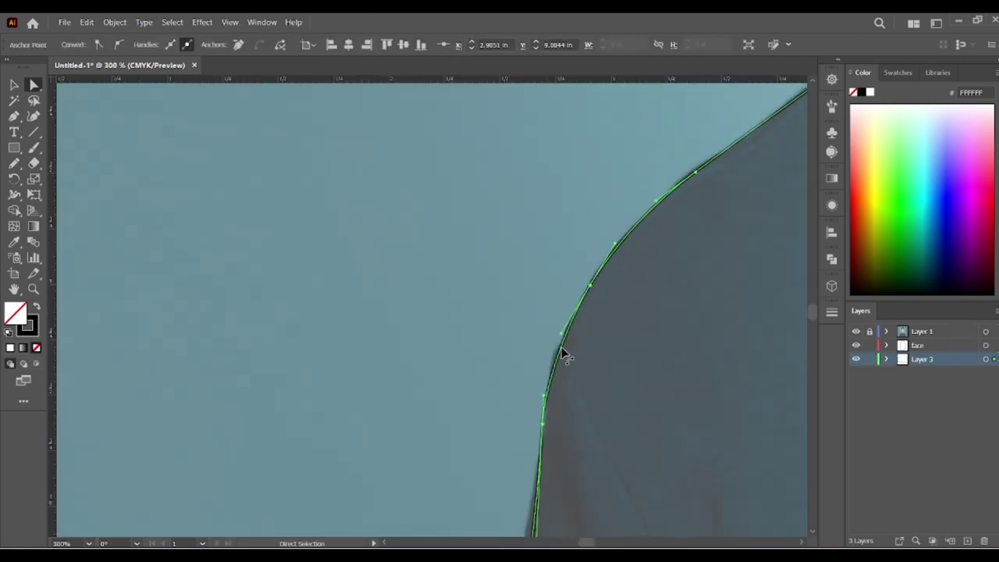
{"action": "scroll", "coordinate": [562, 351], "scroll_direction": "down", "scroll_amount": 3}
{"action": "scroll", "coordinate": [549, 424], "scroll_direction": "up", "scroll_amount": 3}
{"action": "scroll", "coordinate": [705, 424], "scroll_direction": "down", "scroll_amount": 2}
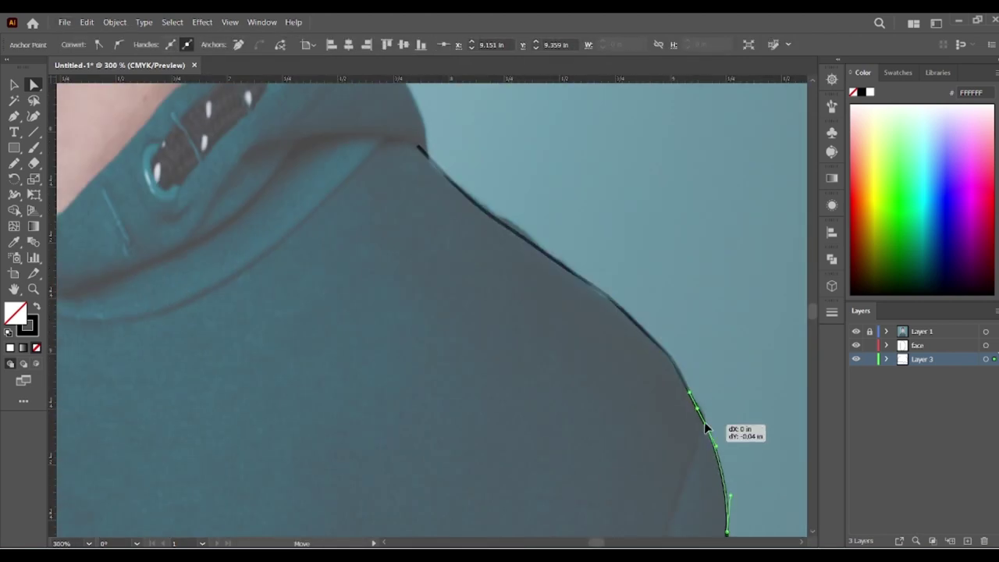
{"action": "scroll", "coordinate": [374, 225], "scroll_direction": "down", "scroll_amount": 2}
- Rename Layer 3 to '2' and add a new layer for the hair
{"action": "key", "text": "v"}
{"action": "left_click", "coordinate": [109, 44]}
{"action": "left_click", "coordinate": [24, 64]}
{"action": "key", "text": "ctrl+shift+a"}
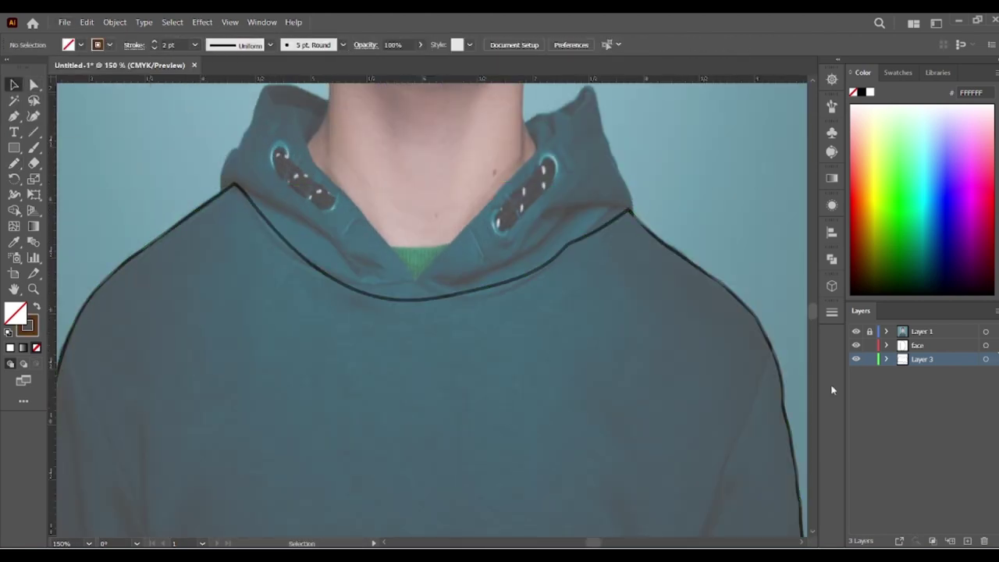
{"action": "double_click", "coordinate": [924, 357]}
{"action": "type", "text": "2"}
{"action": "key", "text": "Return"}
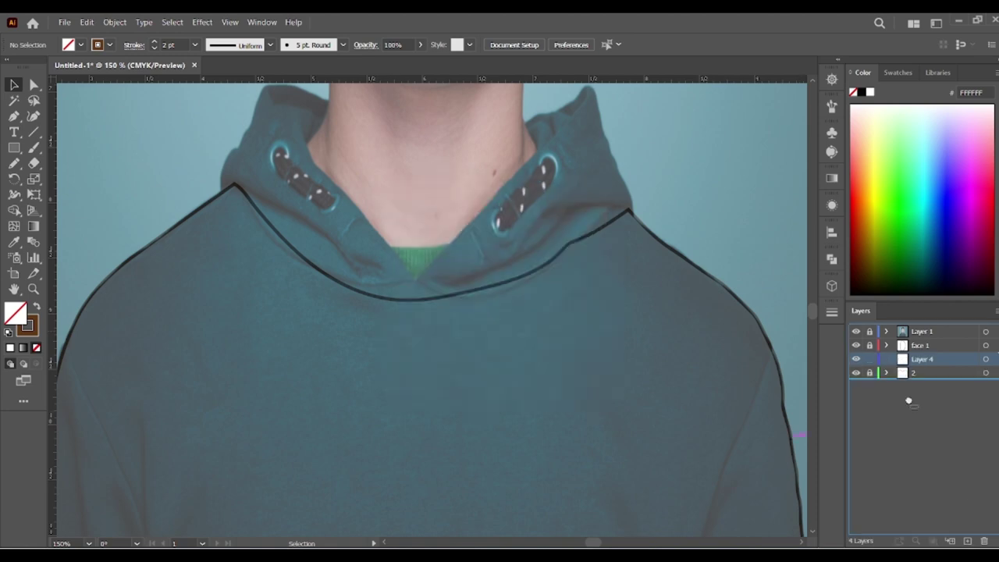
{"action": "key", "text": "ctrl+l"}
{"action": "scroll", "coordinate": [741, 258], "scroll_direction": "down", "scroll_amount": 2}
- Pencil-trace the left side of the hair and the forehead hairline
{"action": "scroll", "coordinate": [653, 352], "scroll_direction": "up", "scroll_amount": 3}
{"action": "key", "text": "n"}
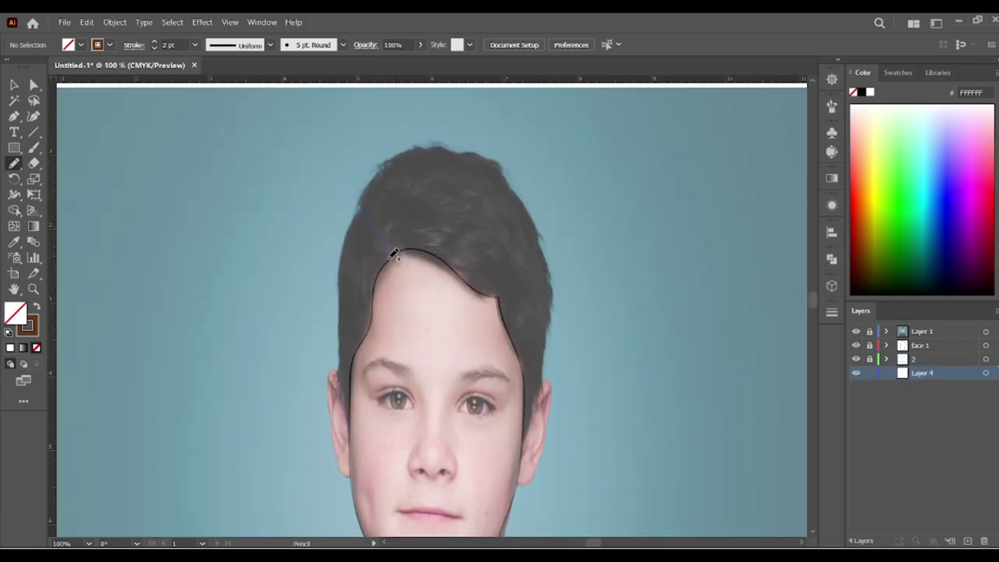
{"action": "left_click_drag", "start_coordinate": [363, 207], "coordinate": [388, 254]}
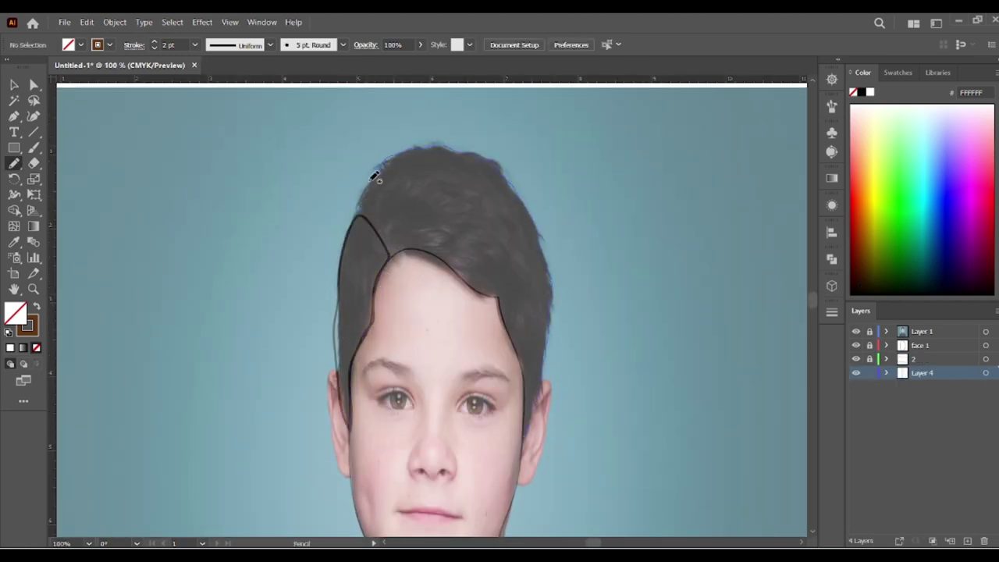
{"action": "left_click_drag", "start_coordinate": [526, 436], "coordinate": [486, 308]}
{"action": "scroll", "coordinate": [406, 244], "scroll_direction": "up", "scroll_amount": 5}
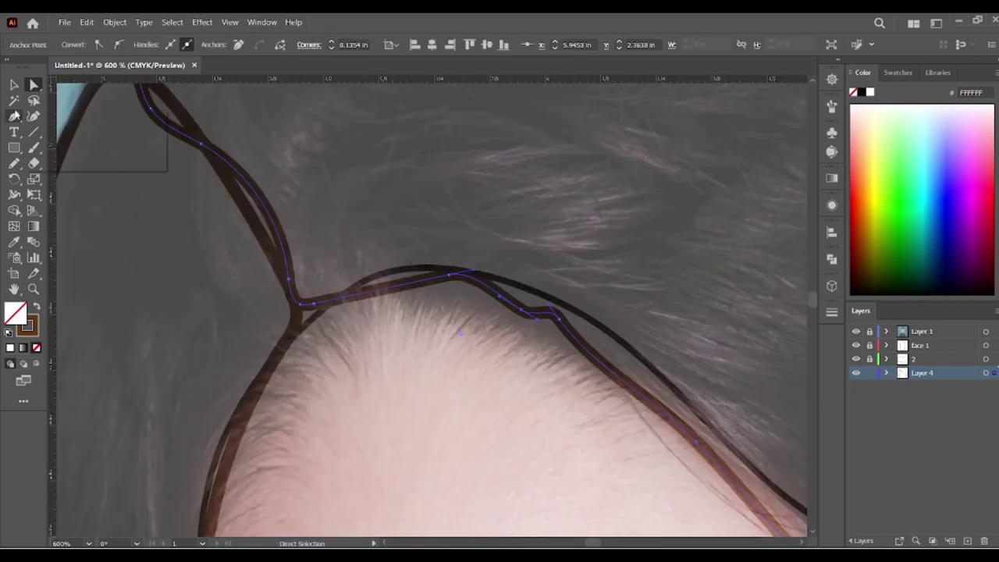
- Reshape the hair path's anchors at the hairline via the right-click menu
{"action": "key", "text": "a"}
{"action": "right_click", "coordinate": [685, 463]}
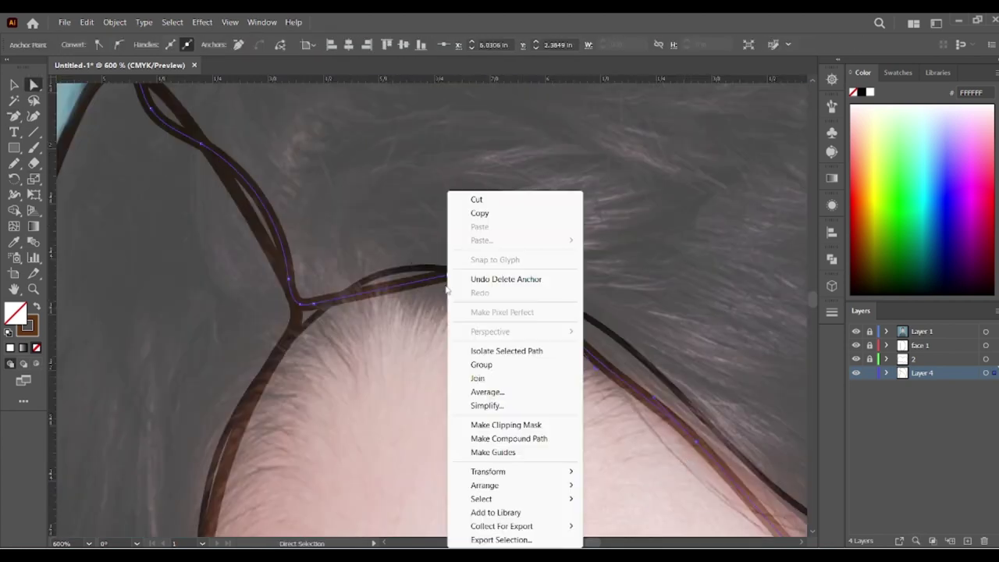
{"action": "left_click", "coordinate": [457, 276]}
{"action": "scroll", "coordinate": [143, 100], "scroll_direction": "up", "scroll_amount": 1}
{"action": "scroll", "coordinate": [412, 357], "scroll_direction": "down", "scroll_amount": 2}
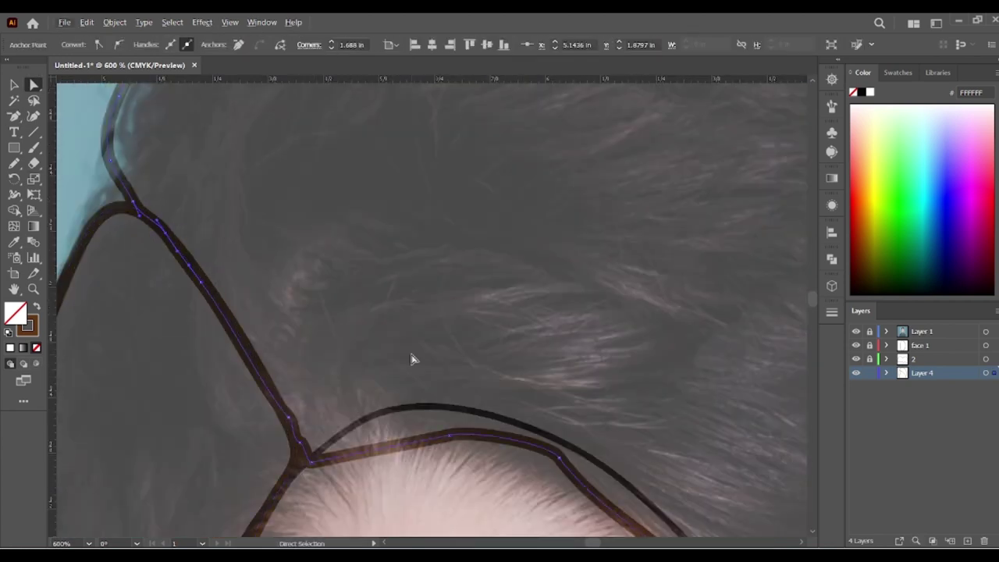
{"action": "scroll", "coordinate": [412, 357], "scroll_direction": "down", "scroll_amount": 2}
{"action": "scroll", "coordinate": [468, 312], "scroll_direction": "down", "scroll_amount": 5}
{"action": "scroll", "coordinate": [557, 270], "scroll_direction": "up", "scroll_amount": 5}
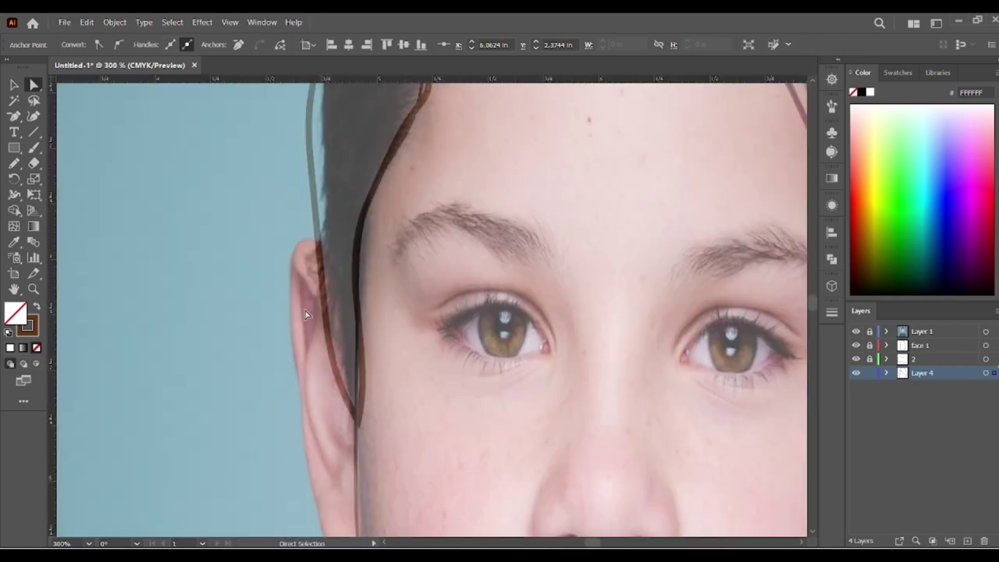
{"action": "scroll", "coordinate": [557, 270], "scroll_direction": "down", "scroll_amount": 1}
- Add a new layer and trace the outline of the left ear
{"action": "left_click", "coordinate": [967, 540]}
{"action": "key", "text": "n"}
{"action": "left_click_drag", "start_coordinate": [297, 260], "coordinate": [312, 302]}
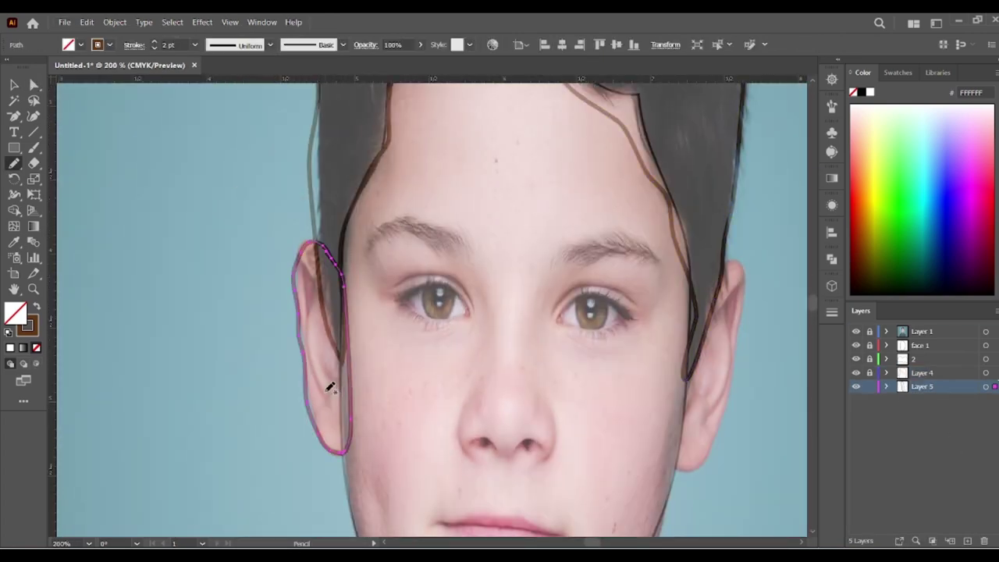
{"action": "scroll", "coordinate": [335, 394], "scroll_direction": "up", "scroll_amount": 1}
{"action": "scroll", "coordinate": [335, 394], "scroll_direction": "up", "scroll_amount": 1}
{"action": "left_click", "coordinate": [15, 84]}
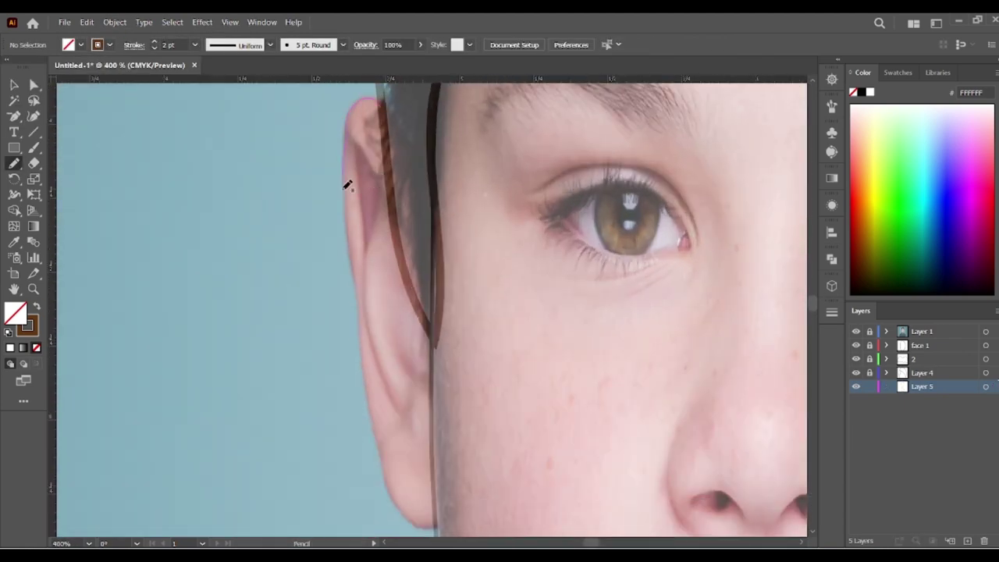
{"action": "left_click_drag", "start_coordinate": [442, 302], "coordinate": [442, 304]}
- Draw the thin orange 1 pt inner-ear fold line
{"action": "left_click_drag", "start_coordinate": [353, 146], "coordinate": [365, 238]}
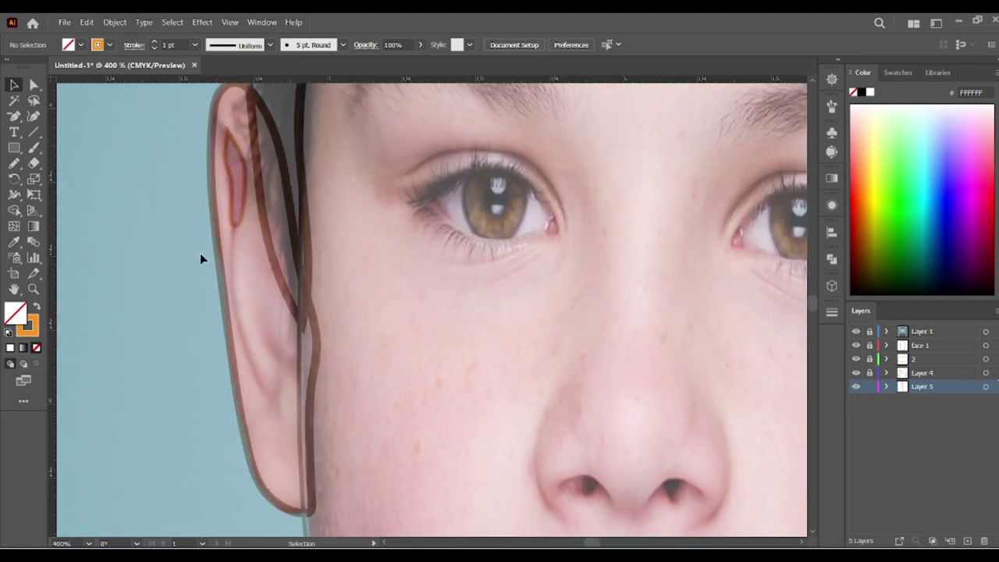
{"action": "key", "text": "n"}
{"action": "left_click_drag", "start_coordinate": [256, 253], "coordinate": [292, 334]}
{"action": "key", "text": "v"}
{"action": "scroll", "coordinate": [564, 401], "scroll_direction": "right", "scroll_amount": 5}
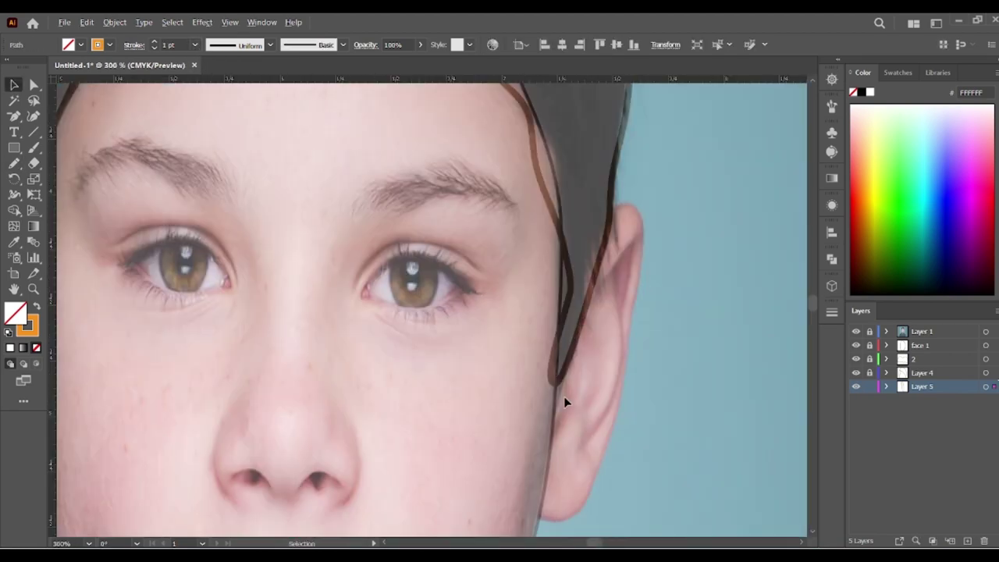
- Select the other ear's outline with Direct Selection, then deselect it
{"action": "key", "text": "a"}
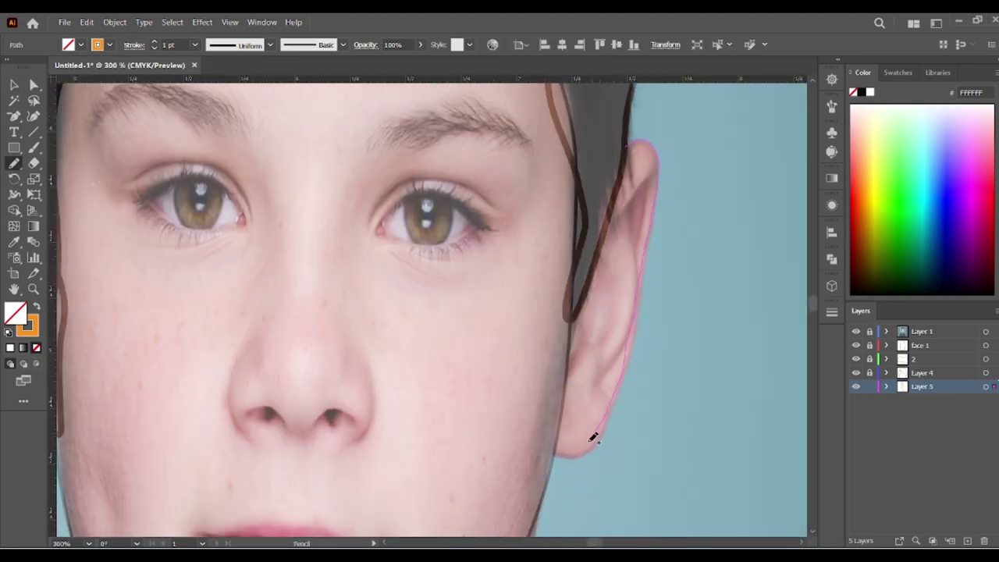
{"action": "left_click", "coordinate": [593, 437]}
{"action": "key", "text": "v"}
{"action": "left_click", "coordinate": [760, 223]}
{"action": "key", "text": "n"}
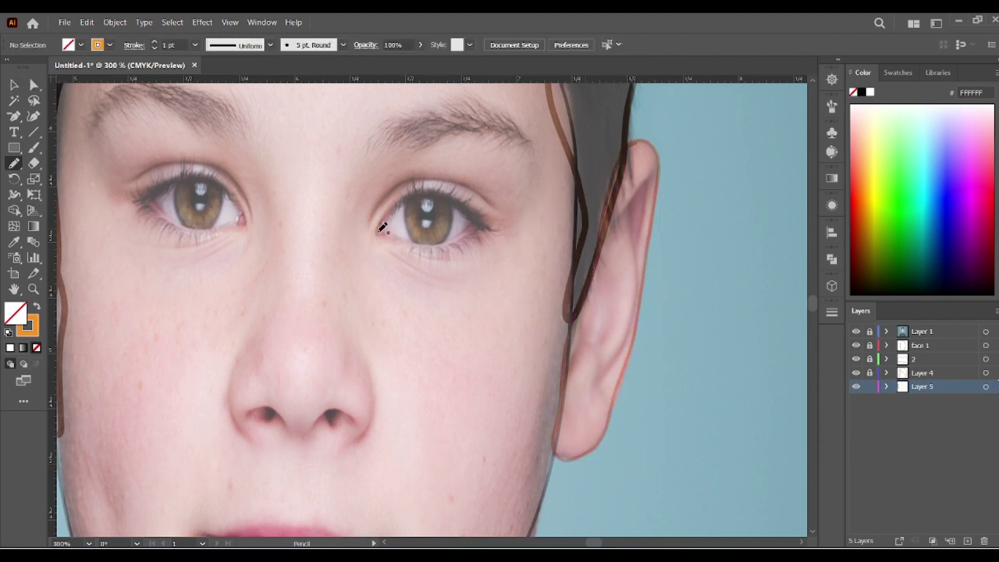
- Trace the upper eyelid out to the outer corner
{"action": "left_click_drag", "start_coordinate": [411, 195], "coordinate": [488, 228]}
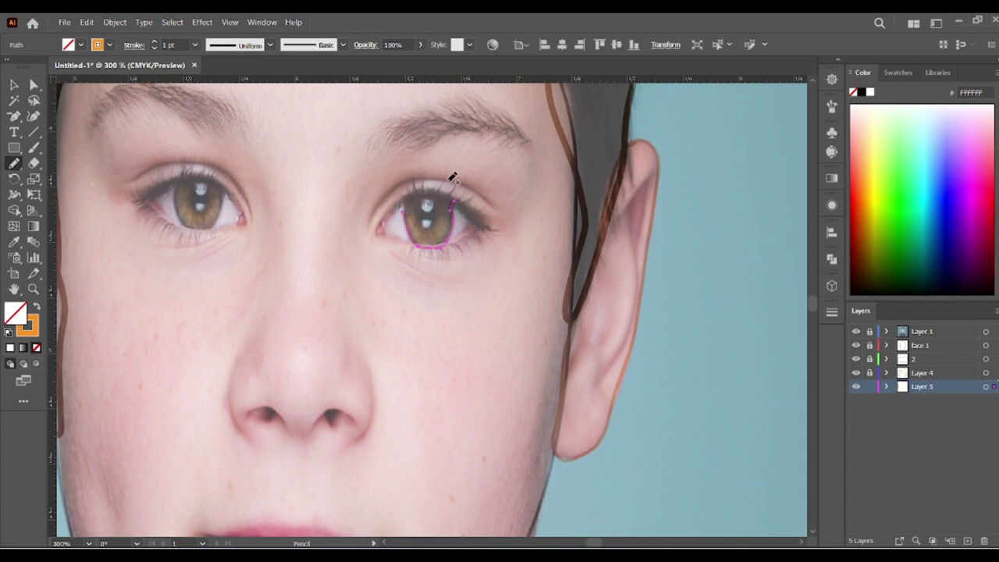
{"action": "key", "text": "ctrl+shift+a"}
{"action": "key", "text": "v"}
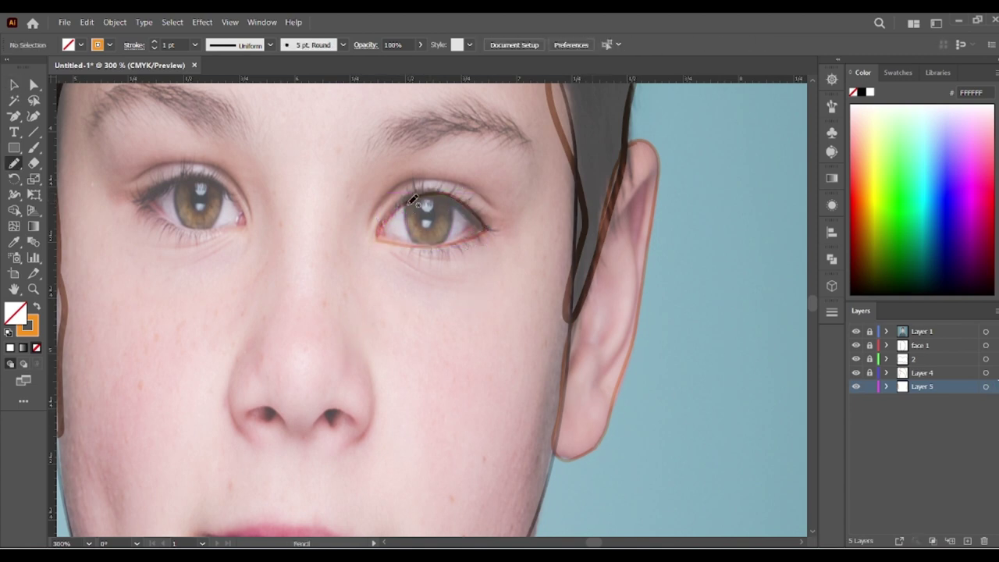
{"action": "scroll", "coordinate": [398, 180], "scroll_direction": "up", "scroll_amount": 4}
- Drag the iris outline's top and top-left anchors to match the photo
{"action": "key", "text": "a"}
{"action": "left_click", "coordinate": [624, 270]}
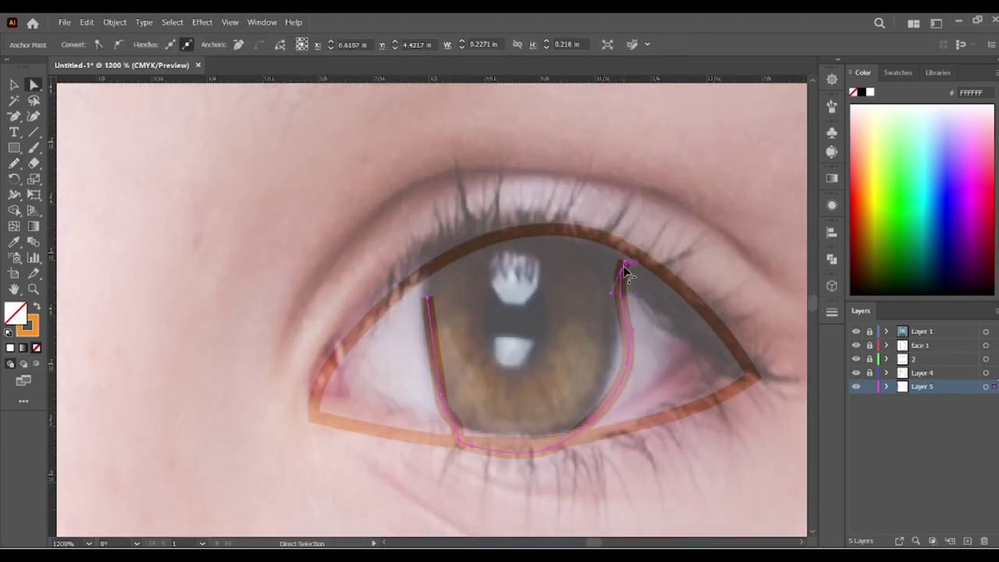
{"action": "left_click_drag", "start_coordinate": [625, 279], "coordinate": [631, 292]}
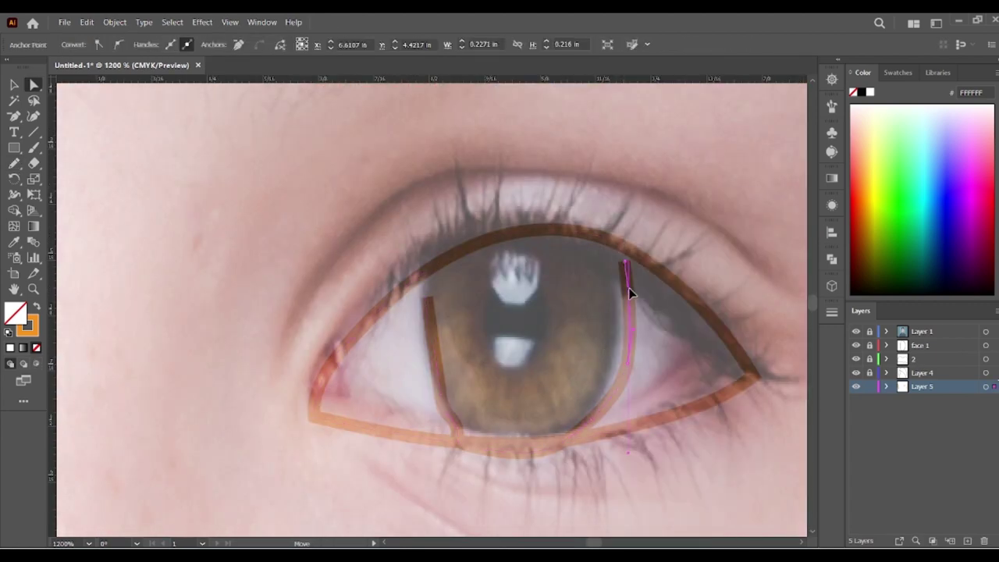
{"action": "left_click", "coordinate": [428, 299]}
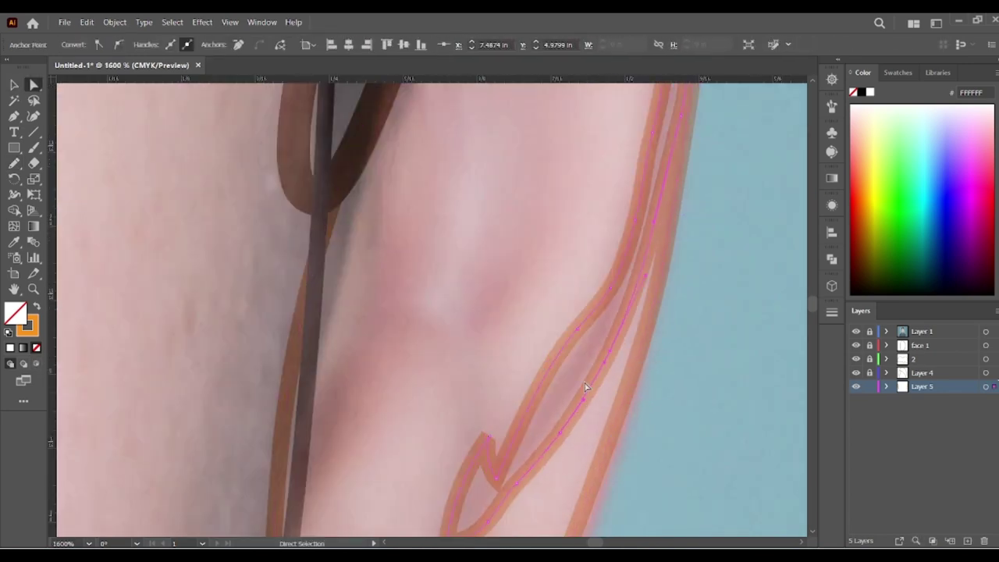
{"action": "scroll", "coordinate": [377, 246], "scroll_direction": "up", "scroll_amount": 5}
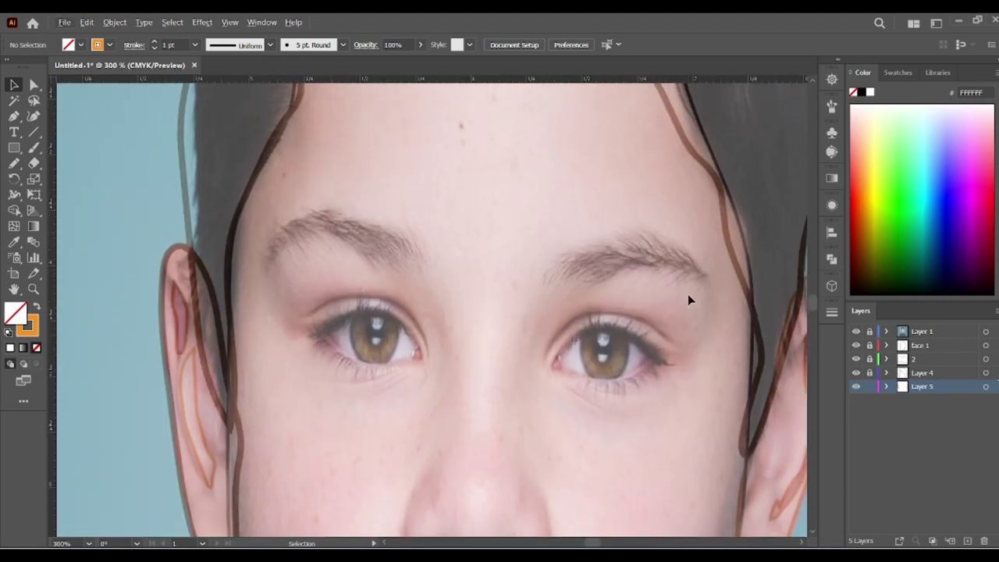
- On a new layer, trace a closed outline around the right eyebrow
{"action": "key", "text": "ctrl+l"}
{"action": "scroll", "coordinate": [547, 341], "scroll_direction": "down", "scroll_amount": 3}
{"action": "key", "text": "n"}
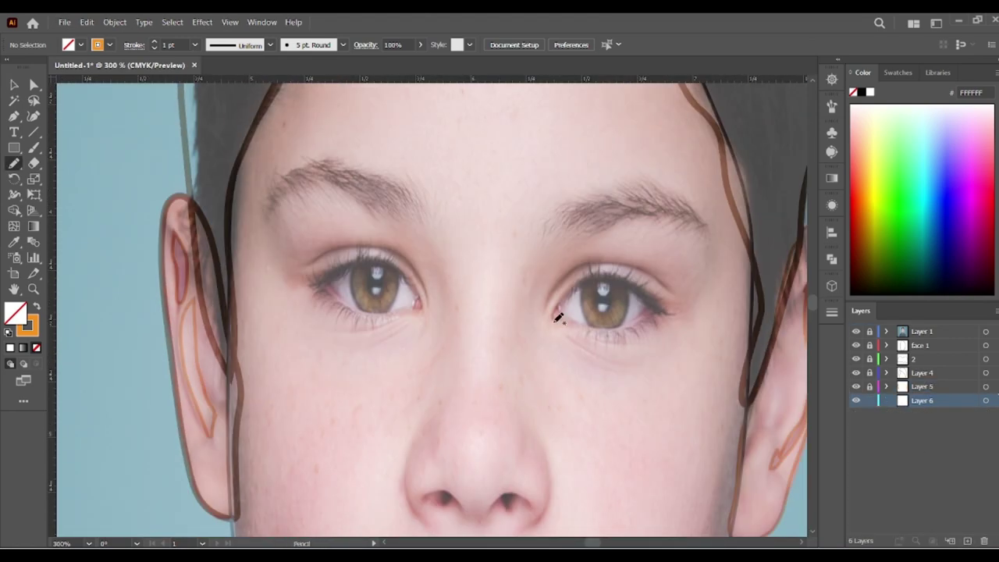
{"action": "left_click_drag", "start_coordinate": [559, 218], "coordinate": [547, 223]}
{"action": "key", "text": "a"}
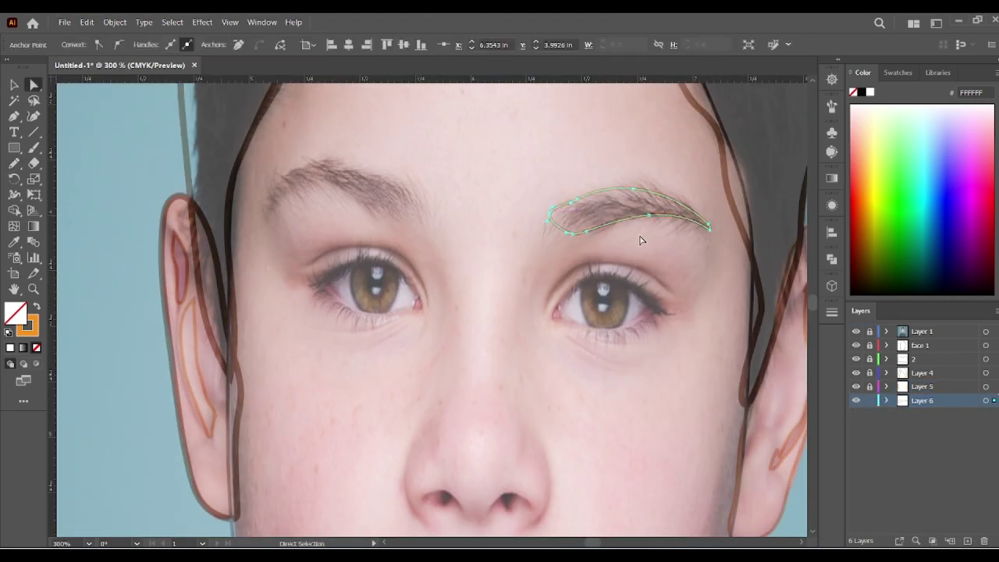
{"action": "left_click", "coordinate": [14, 85]}
{"action": "left_click", "coordinate": [434, 153]}
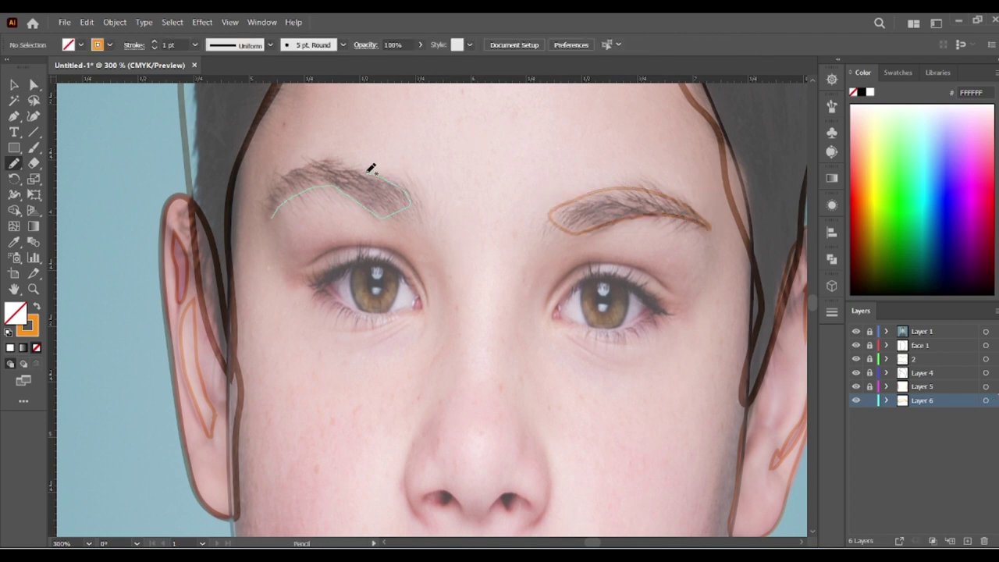
- Trace the left eyebrow and fit its anchors to the brow edge
{"action": "left_click_drag", "start_coordinate": [377, 205], "coordinate": [274, 201]}
{"action": "key", "text": "a"}
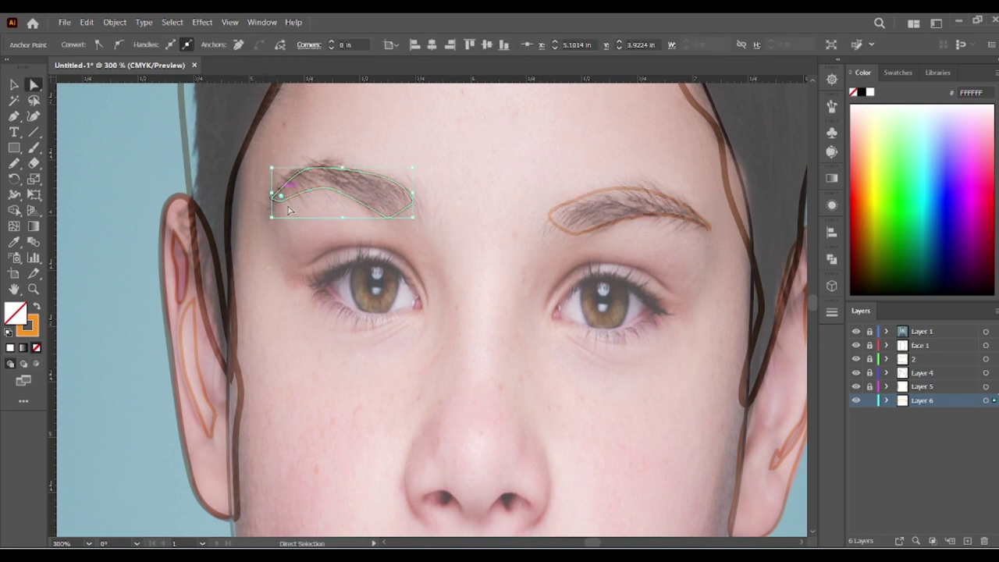
{"action": "left_click_drag", "start_coordinate": [412, 201], "coordinate": [415, 204]}
{"action": "left_click_drag", "start_coordinate": [312, 189], "coordinate": [279, 201]}
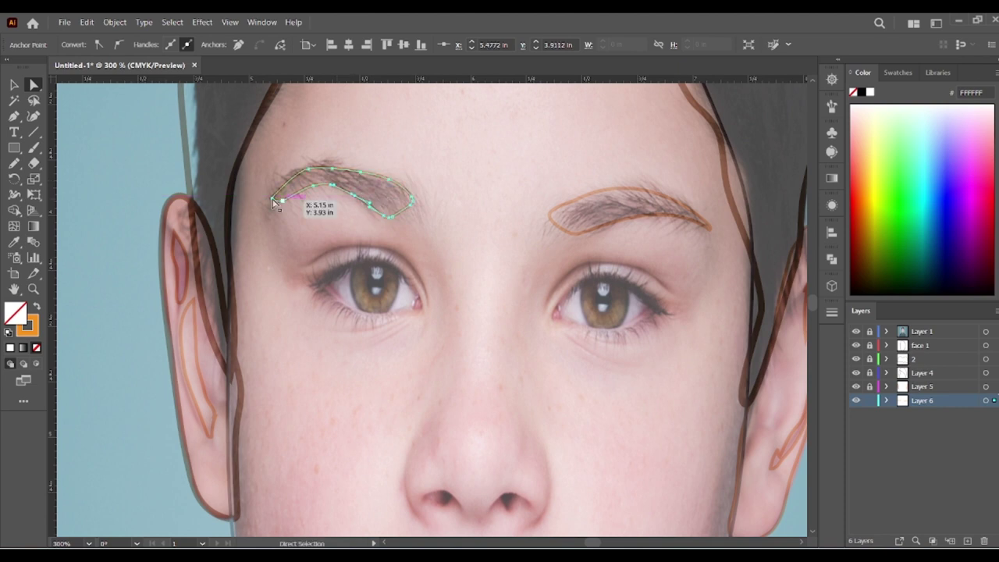
{"action": "left_click", "coordinate": [543, 236]}
- Add a layer and renumber the layers 3, 4 and 5
{"action": "left_click", "coordinate": [967, 540]}
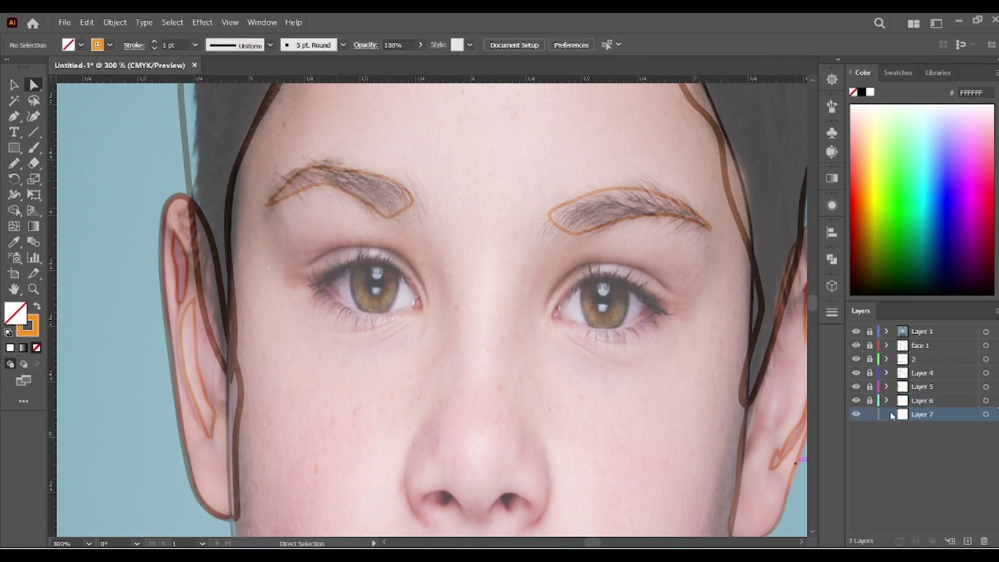
{"action": "double_click", "coordinate": [925, 372]}
{"action": "type", "text": "3"}
{"action": "key", "text": "Tab"}
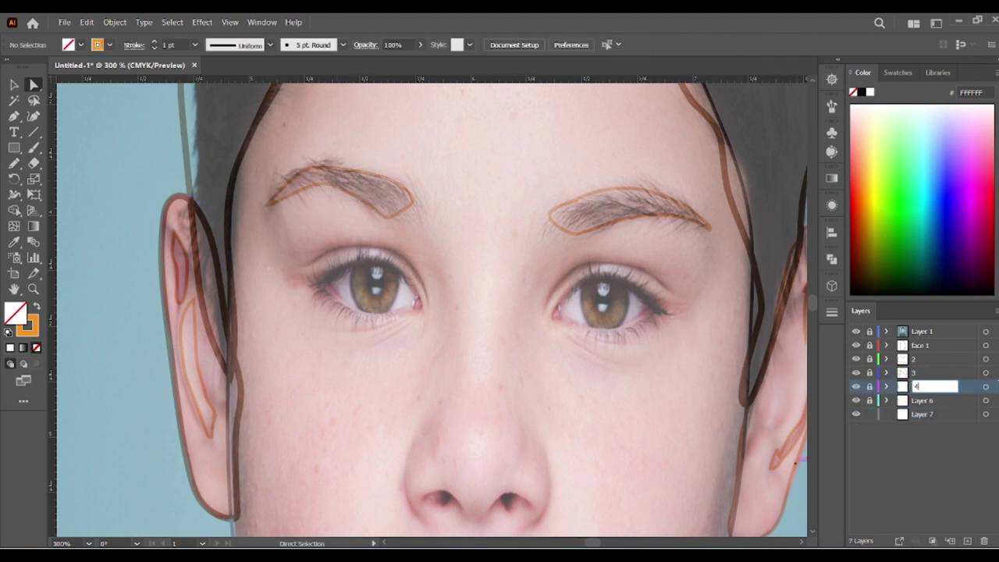
{"action": "type", "text": "4"}
{"action": "key", "text": "Tab"}
{"action": "type", "text": "5"}
{"action": "left_click", "coordinate": [926, 416]}
{"action": "scroll", "coordinate": [768, 363], "scroll_direction": "down", "scroll_amount": 5}
{"action": "scroll", "coordinate": [537, 342], "scroll_direction": "up", "scroll_amount": 5}
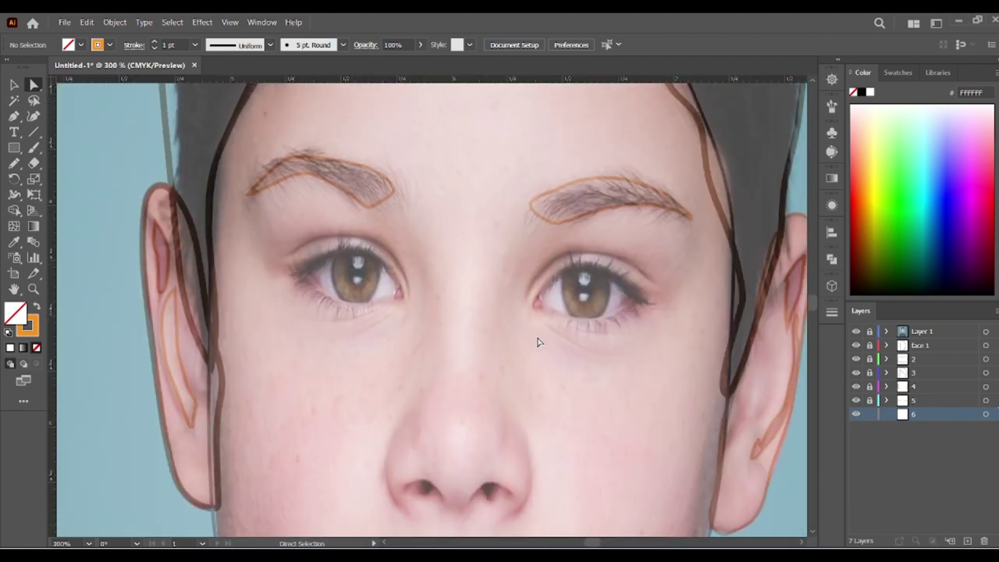
- Trace the lower eyelid stroke and fit the eye outline's anchors to the lid
{"action": "left_click_drag", "start_coordinate": [547, 300], "coordinate": [640, 298]}
{"action": "key", "text": "a"}
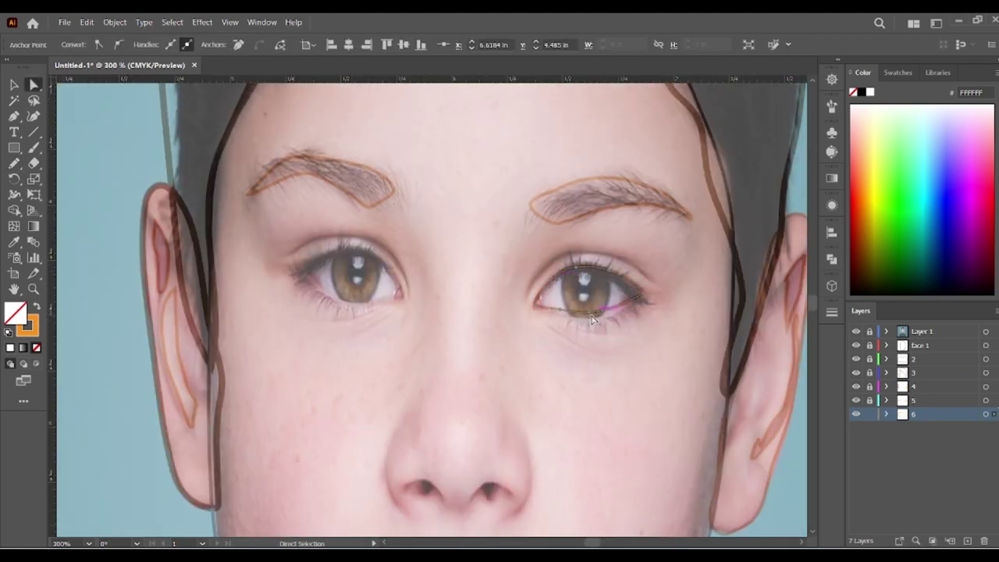
{"action": "scroll", "coordinate": [588, 318], "scroll_direction": "up", "scroll_amount": 3}
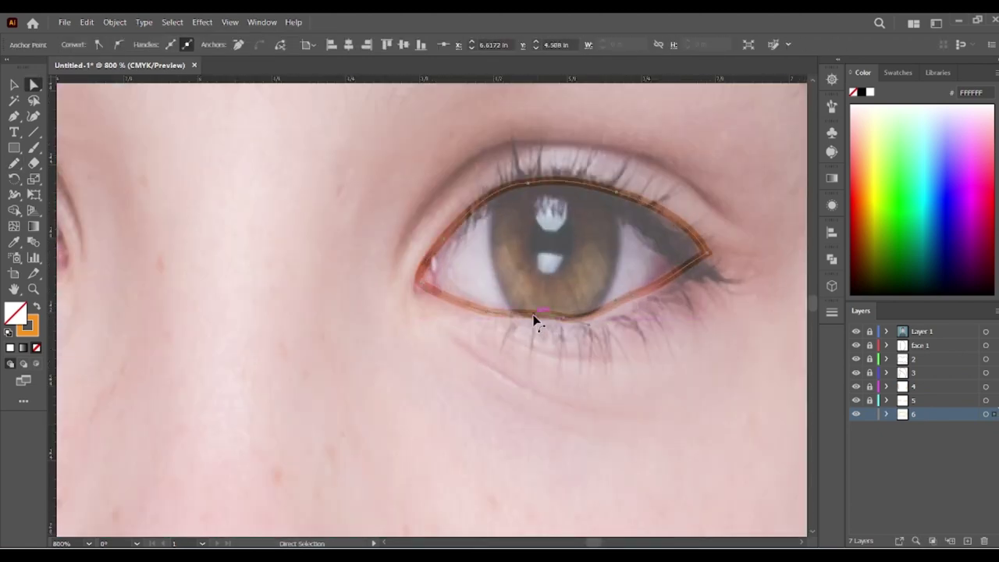
{"action": "left_click_drag", "start_coordinate": [550, 181], "coordinate": [520, 192]}
{"action": "left_click_drag", "start_coordinate": [708, 252], "coordinate": [694, 268]}
{"action": "type", "text": "eyes"}
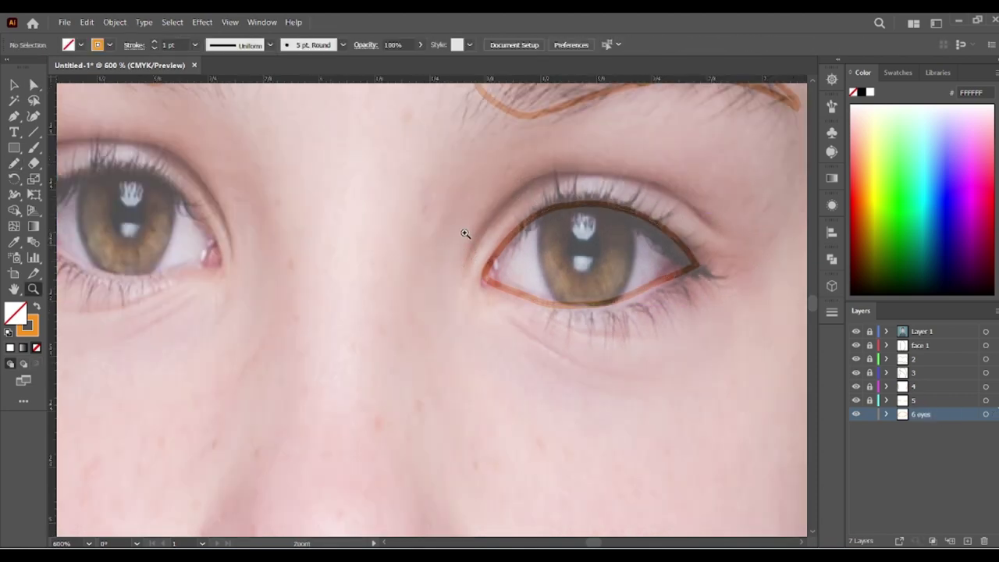
{"action": "key", "text": "n"}
{"action": "mouse_move", "coordinate": [465, 233]}
{"action": "left_mouse_down"}
{"action": "mouse_move", "coordinate": [435, 307]}
{"action": "mouse_move", "coordinate": [691, 305]}
{"action": "left_mouse_up"}
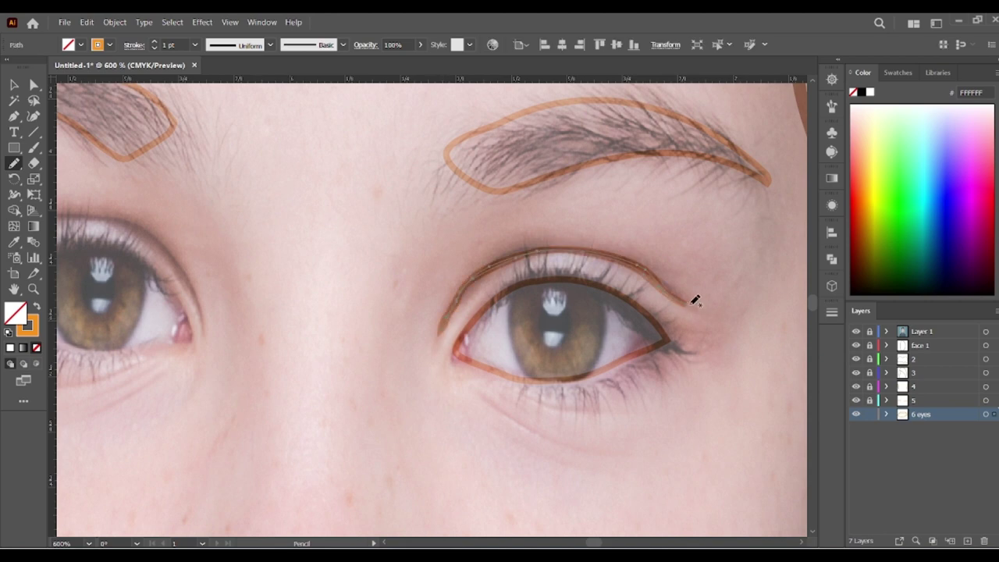
{"action": "left_click_drag", "start_coordinate": [563, 250], "coordinate": [563, 247]}
- Draw a dark line along the upper lash line
{"action": "key", "text": "v"}
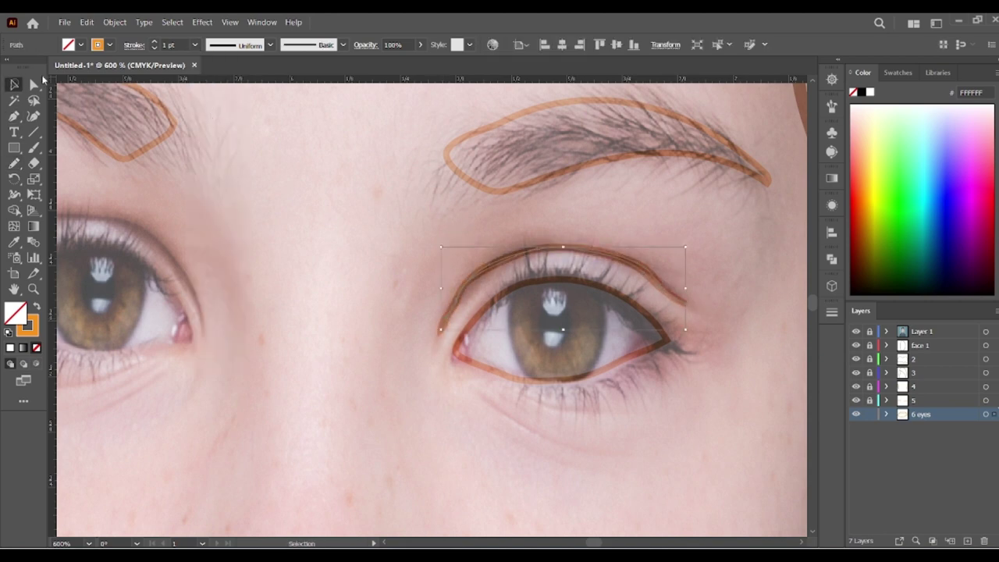
{"action": "left_click", "coordinate": [692, 389]}
{"action": "double_click", "coordinate": [626, 354]}
{"action": "key", "text": "Escape"}
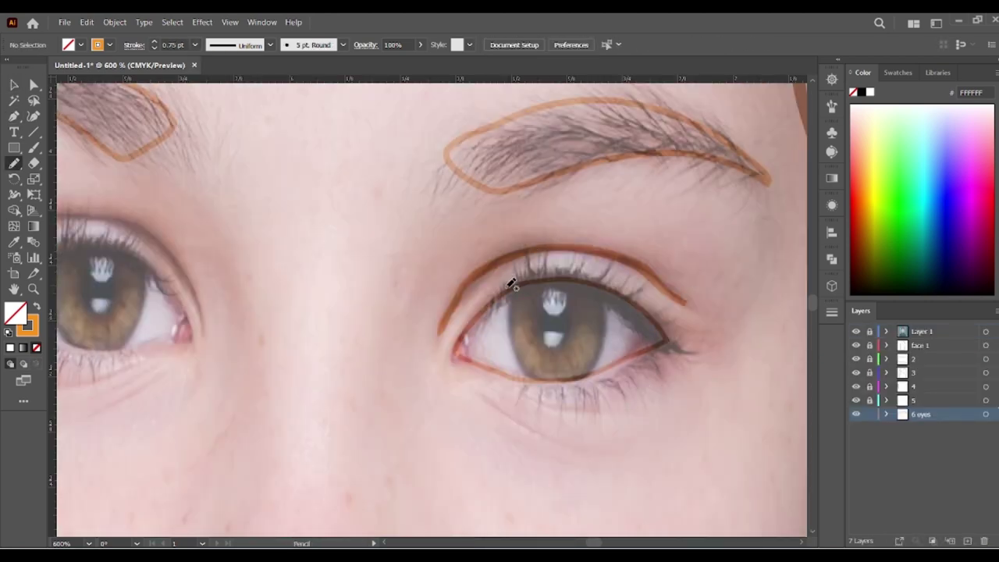
{"action": "left_click_drag", "start_coordinate": [511, 285], "coordinate": [705, 346]}
- Trace closed outlines around the iris and the pupil highlight
{"action": "left_click_drag", "start_coordinate": [611, 293], "coordinate": [607, 297]}
{"action": "key", "text": "a"}
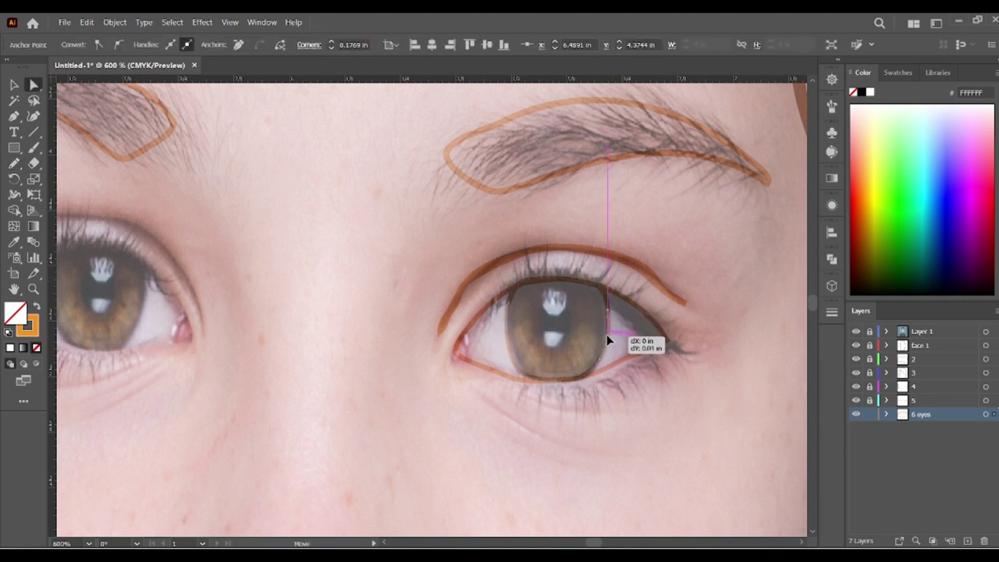
{"action": "key", "text": "n"}
{"action": "left_click_drag", "start_coordinate": [564, 320], "coordinate": [550, 340]}
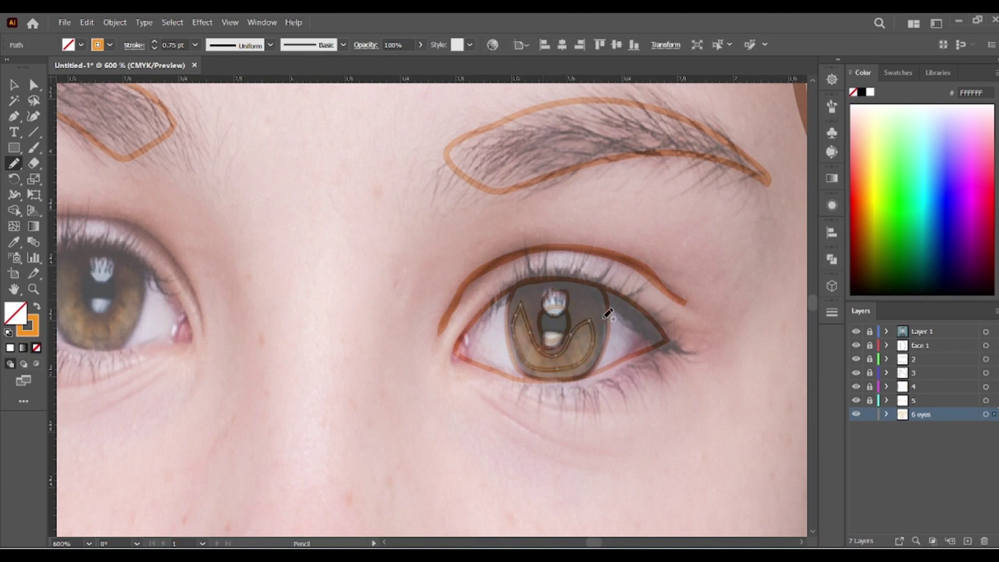
{"action": "key", "text": "a"}
{"action": "left_click", "coordinate": [468, 242]}
- Expand the '6 eyes' layer and toggle the eyelid path's visibility
{"action": "left_click_drag", "start_coordinate": [652, 369], "coordinate": [598, 346]}
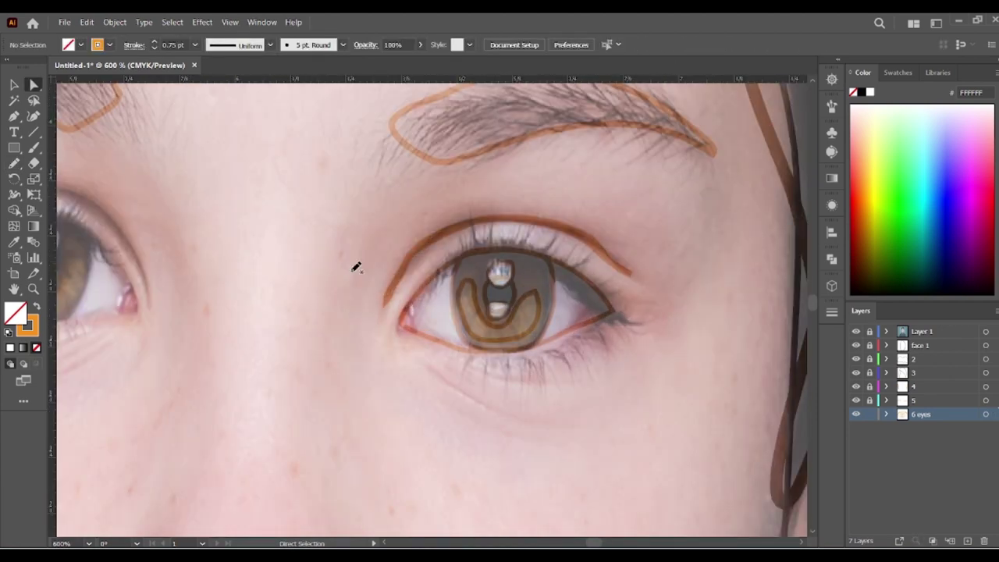
{"action": "left_click", "coordinate": [887, 414]}
{"action": "left_click", "coordinate": [856, 510]}
{"action": "left_click", "coordinate": [856, 511]}
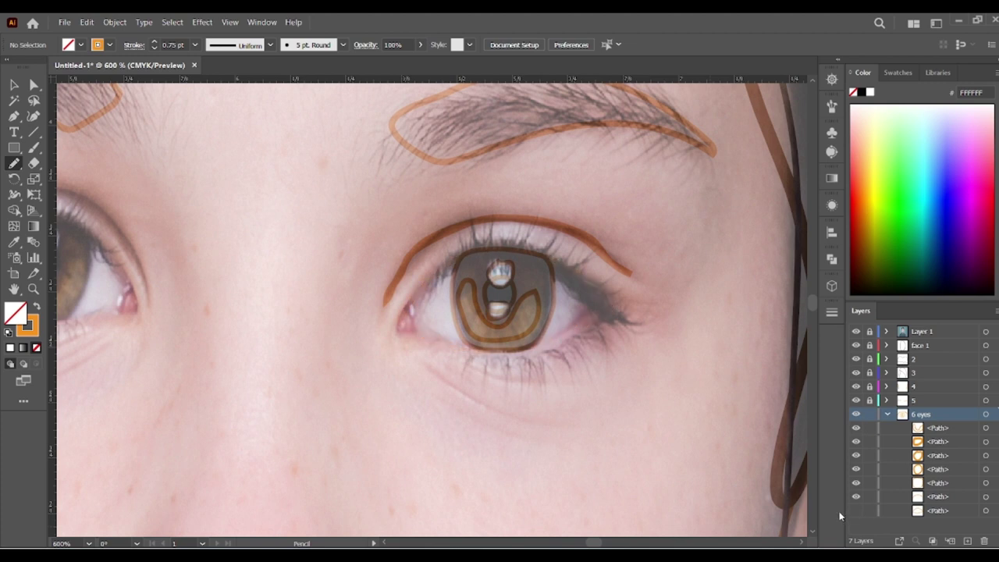
- Draw the winged iris outline and shift the lower-eyelid path right
{"action": "mouse_move", "coordinate": [468, 245]}
{"action": "left_mouse_down"}
{"action": "mouse_move", "coordinate": [508, 346]}
{"action": "mouse_move", "coordinate": [584, 315]}
{"action": "mouse_move", "coordinate": [553, 346]}
{"action": "mouse_move", "coordinate": [391, 331]}
{"action": "left_mouse_up"}
{"action": "key", "text": "a"}
{"action": "left_click_drag", "start_coordinate": [461, 361], "coordinate": [532, 355]}
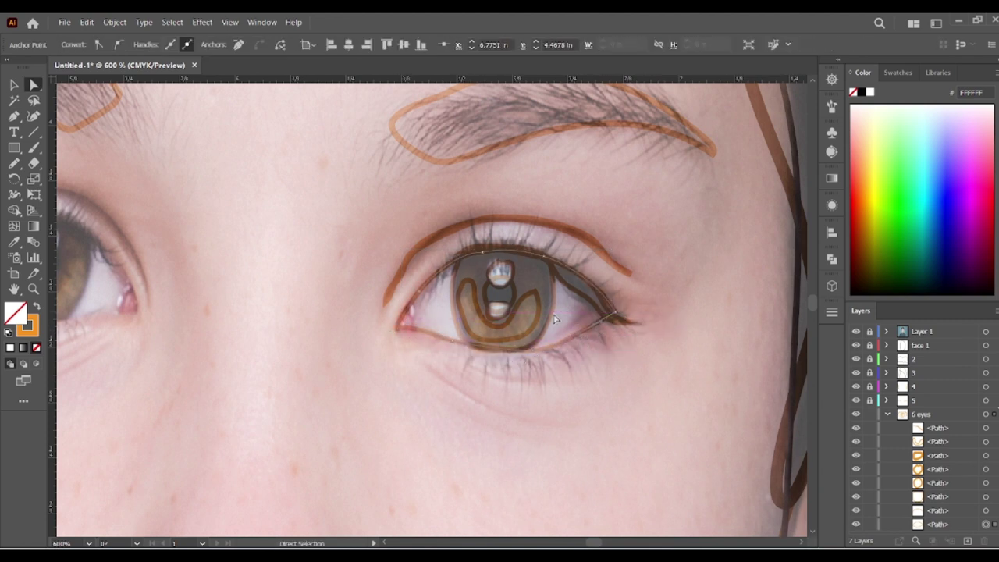
{"action": "left_click", "coordinate": [324, 170]}
- Draw a dark stroke at the outer eye corner
{"action": "key", "text": "n"}
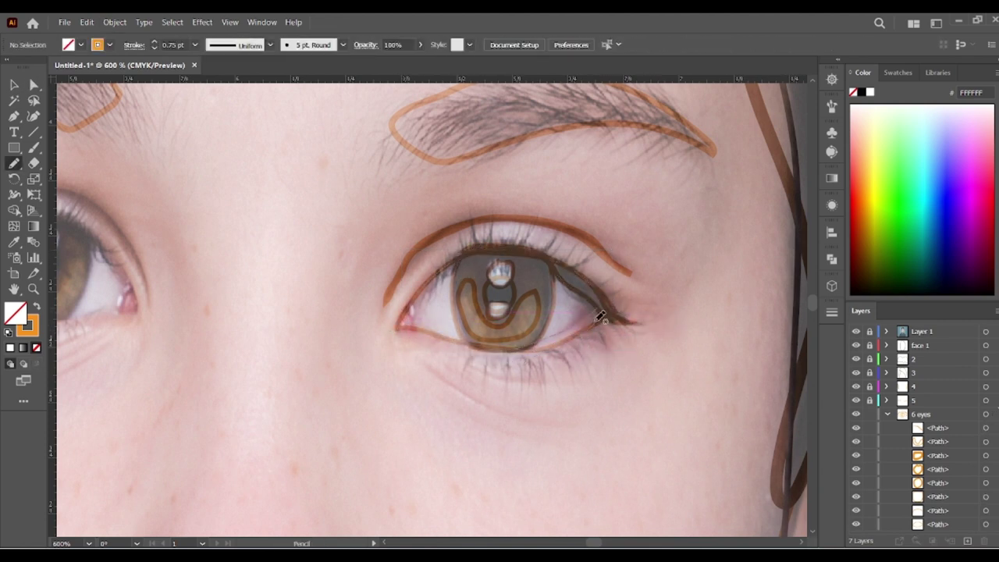
{"action": "left_click_drag", "start_coordinate": [597, 321], "coordinate": [597, 311]}
{"action": "key", "text": "a"}
{"action": "left_click", "coordinate": [367, 323]}
- Take a full-screen screenshot and close the screenshot window
{"action": "key", "text": "v"}
{"action": "scroll", "coordinate": [226, 312], "scroll_direction": "down", "scroll_amount": 5}
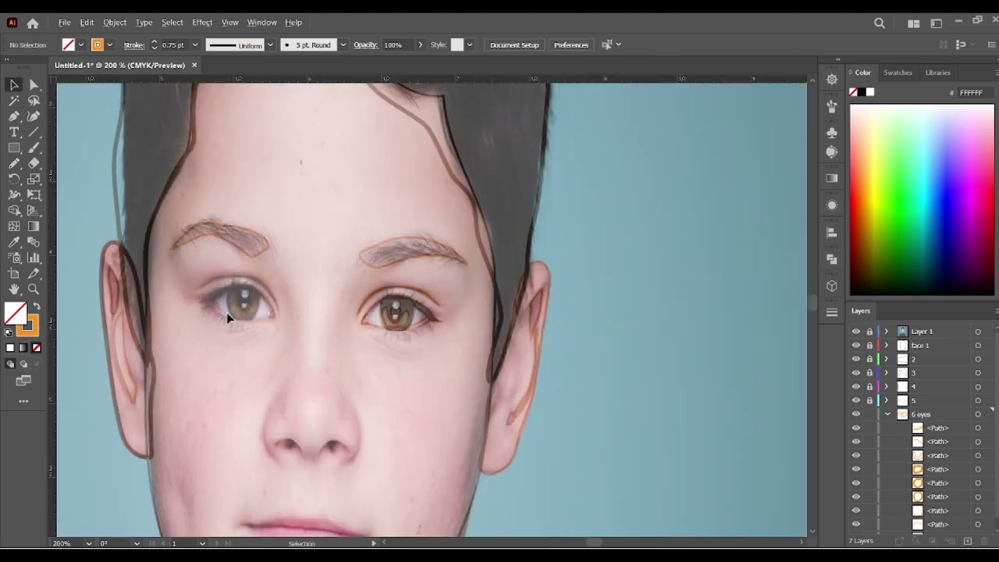
{"action": "key", "text": "Print"}
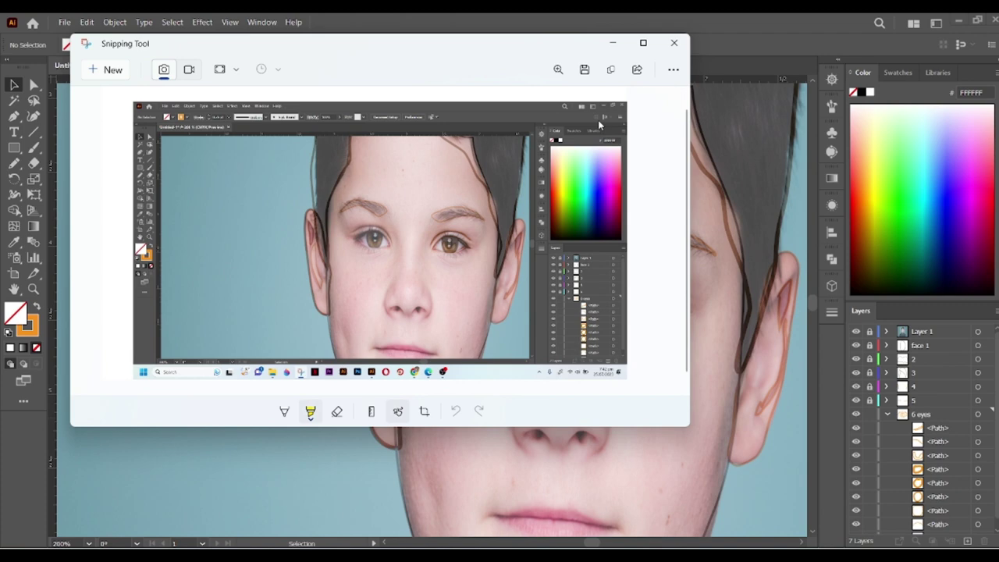
{"action": "left_click", "coordinate": [674, 43]}
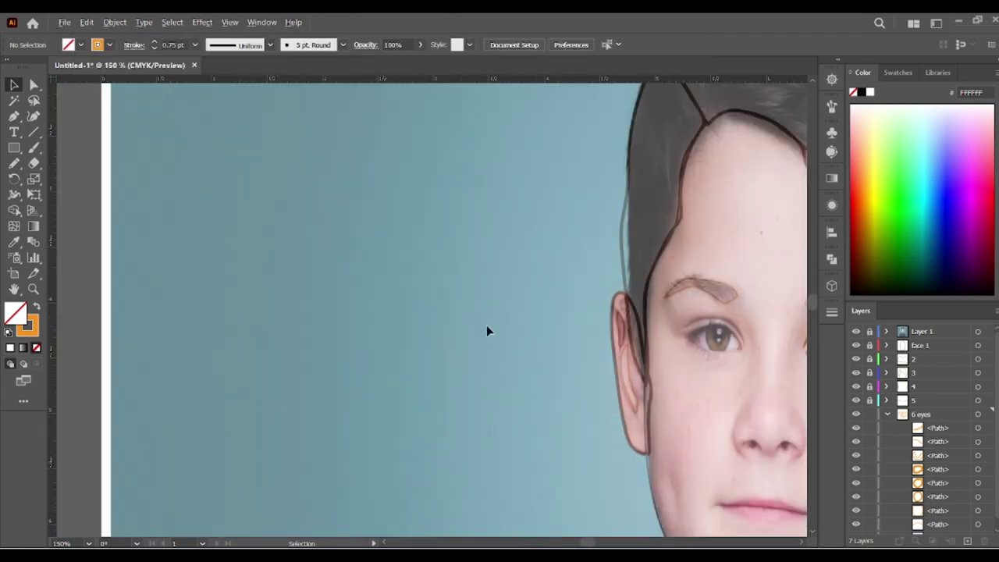
{"action": "scroll", "coordinate": [486, 325], "scroll_direction": "up", "scroll_amount": 3}
- Add a layer named 'nose 7' and trace curves along both nostrils
{"action": "left_click", "coordinate": [968, 541]}
{"action": "double_click", "coordinate": [945, 428]}
{"action": "type", "text": "nose 7"}
{"action": "key", "text": "Return"}
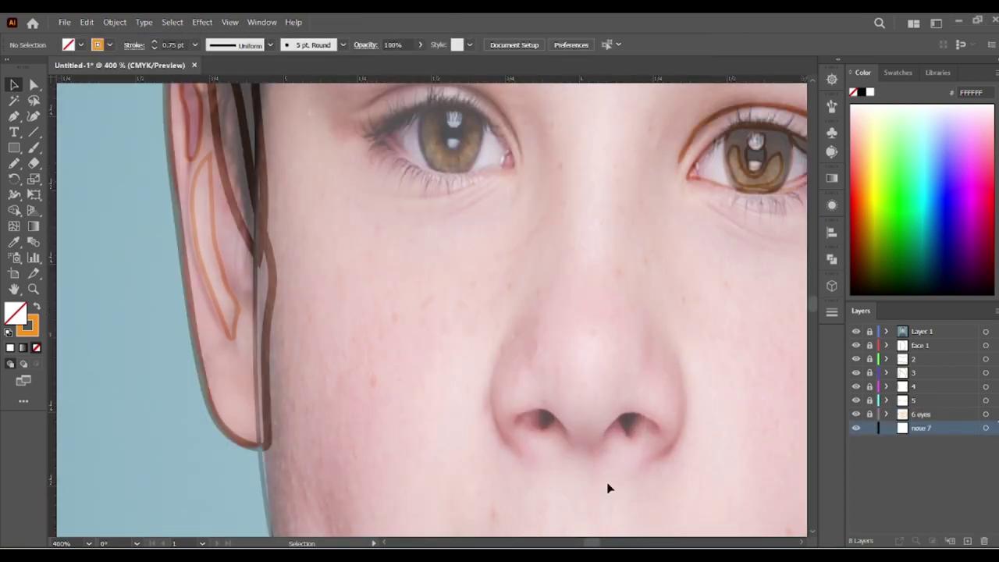
{"action": "left_click_drag", "start_coordinate": [497, 374], "coordinate": [509, 445]}
{"action": "left_click_drag", "start_coordinate": [684, 377], "coordinate": [664, 452]}
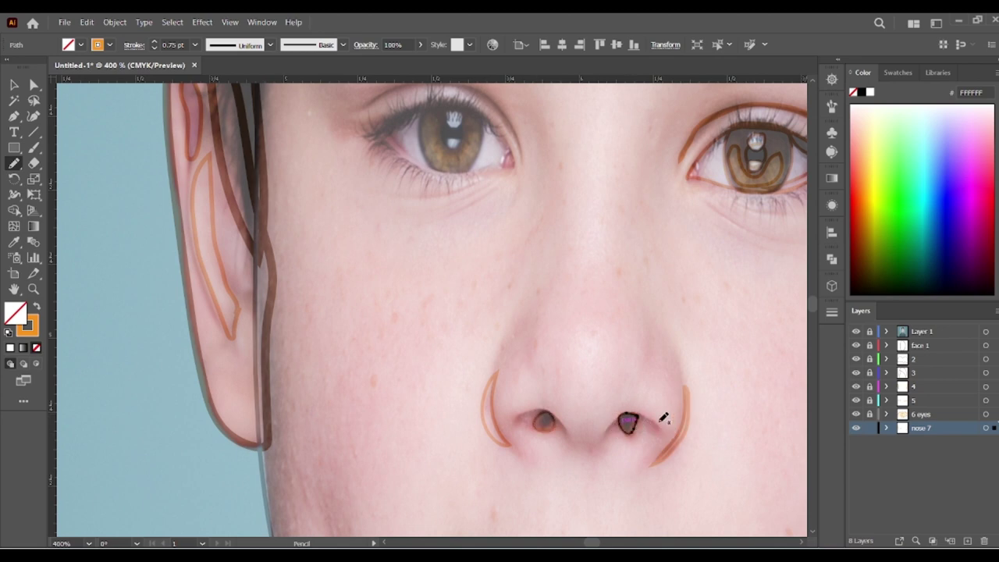
- Add a new bottom layer and pencil-trace the neck from chin into hood, adjusting anchors
{"action": "scroll", "coordinate": [589, 403], "scroll_direction": "down", "scroll_amount": 5}
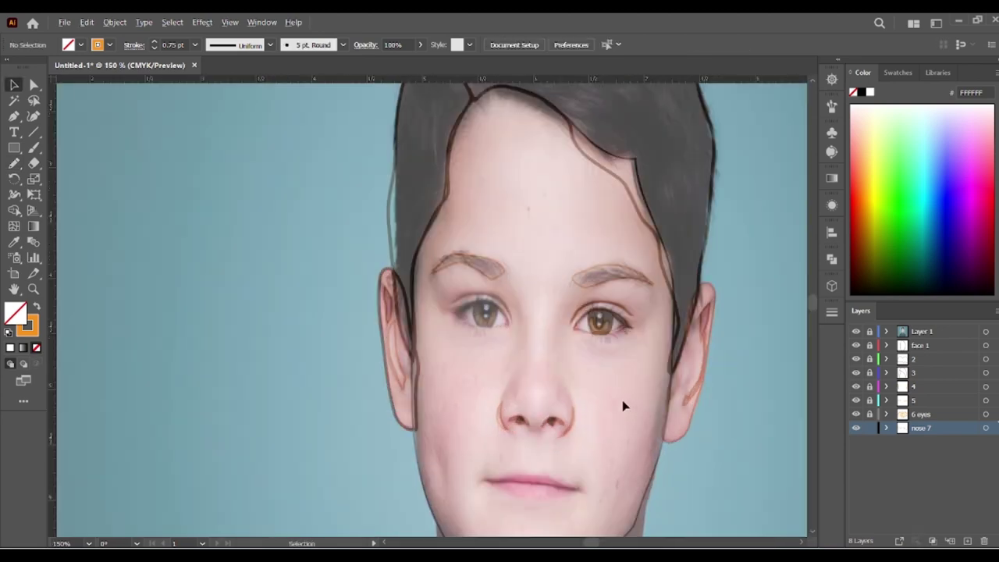
{"action": "scroll", "coordinate": [625, 406], "scroll_direction": "down", "scroll_amount": 2}
{"action": "scroll", "coordinate": [508, 385], "scroll_direction": "up", "scroll_amount": 3}
{"action": "left_click", "coordinate": [967, 541]}
{"action": "left_click_drag", "start_coordinate": [938, 439], "coordinate": [937, 449]}
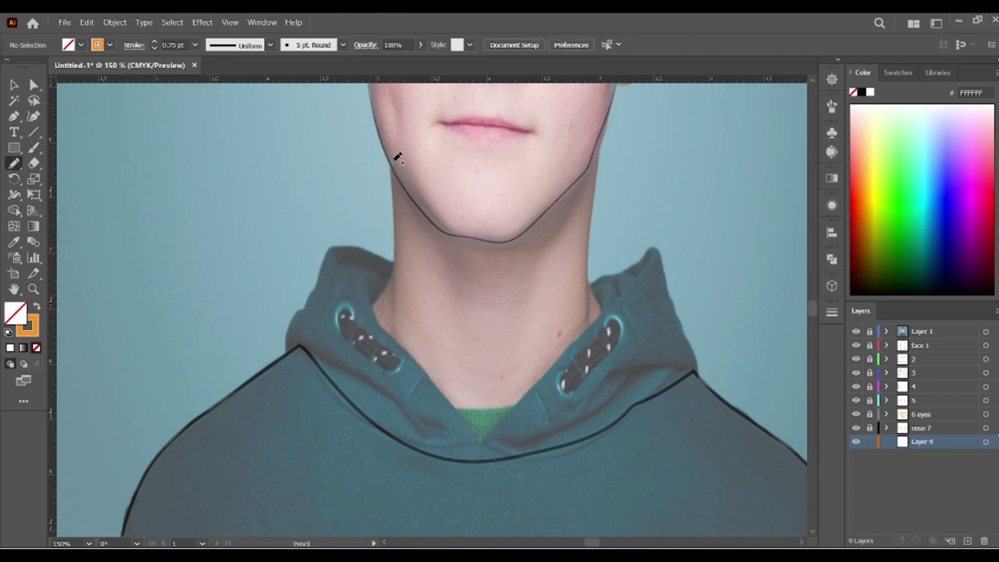
{"action": "left_click_drag", "start_coordinate": [529, 414], "coordinate": [392, 250]}
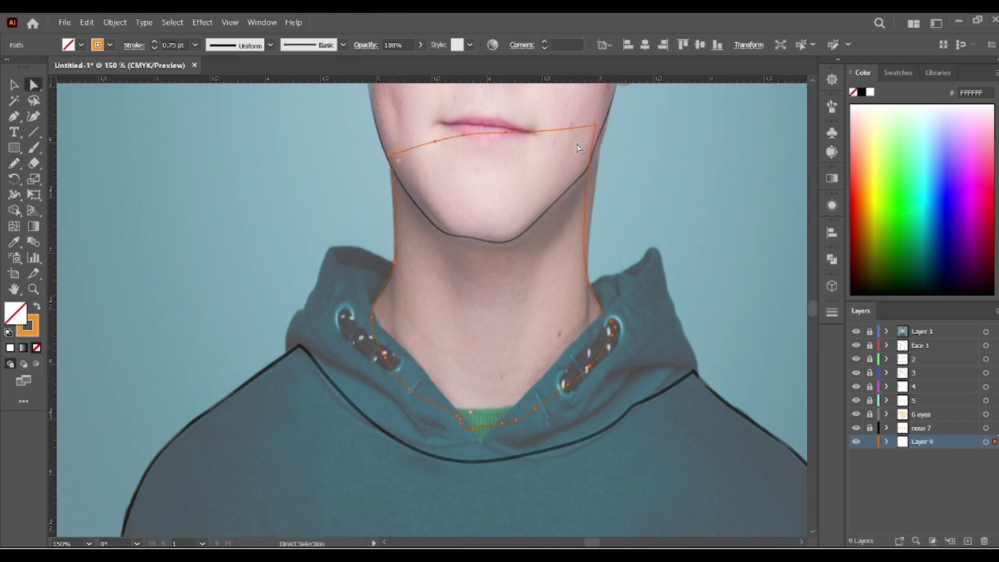
{"action": "key", "text": "a"}
{"action": "left_click_drag", "start_coordinate": [465, 134], "coordinate": [451, 196]}
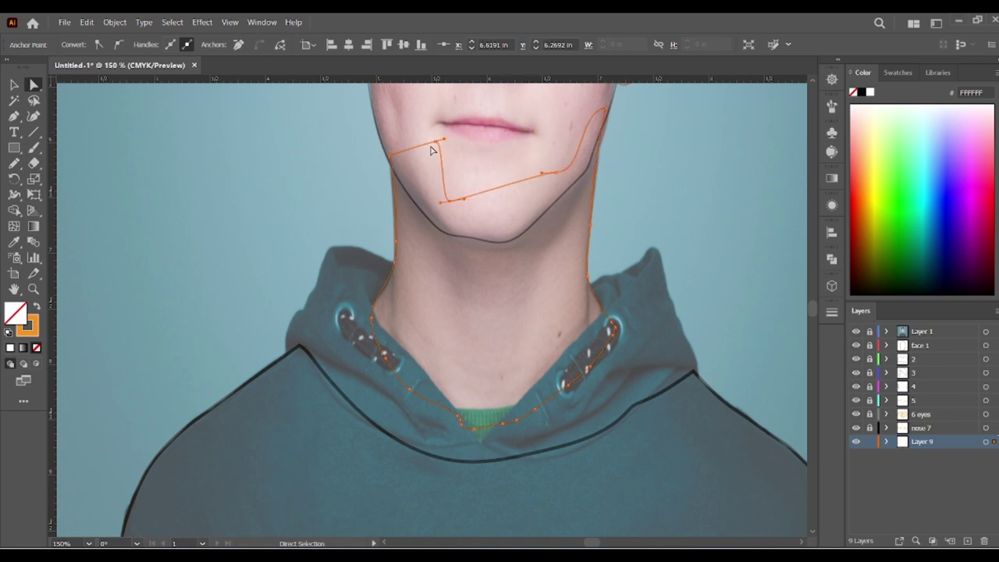
- Rename the new neck layer to 'nick'
{"action": "left_click", "coordinate": [511, 440]}
{"action": "scroll", "coordinate": [546, 351], "scroll_direction": "down", "scroll_amount": 3}
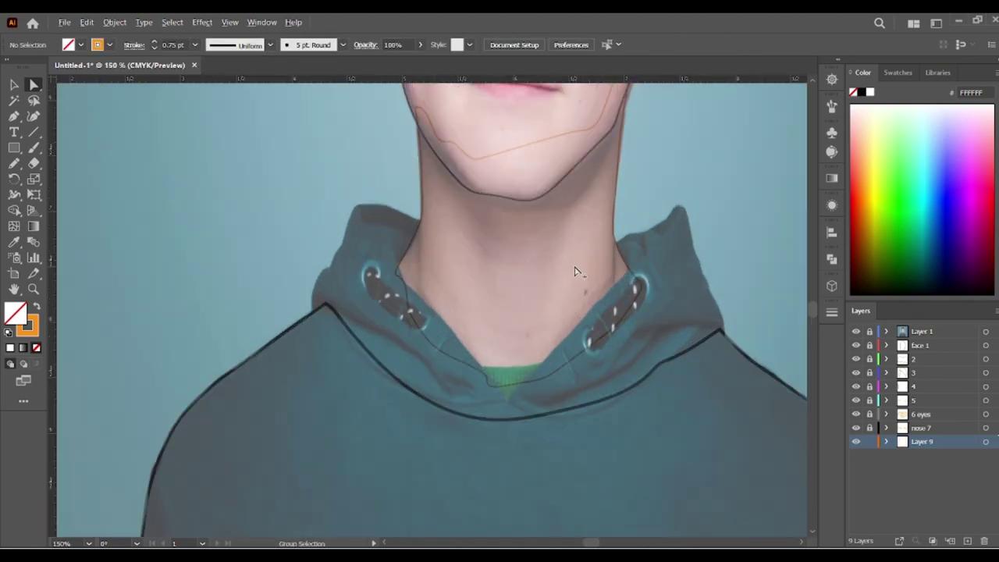
{"action": "double_click", "coordinate": [923, 441]}
{"action": "type", "text": "neck"}
{"action": "key", "text": "ctrl+0"}
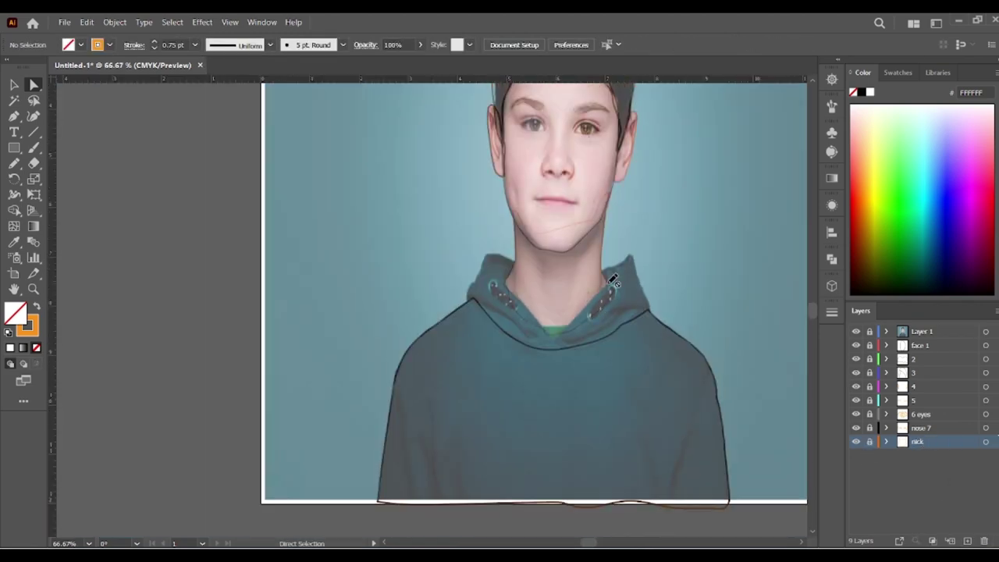
{"action": "key", "text": "ctrl+plus"}
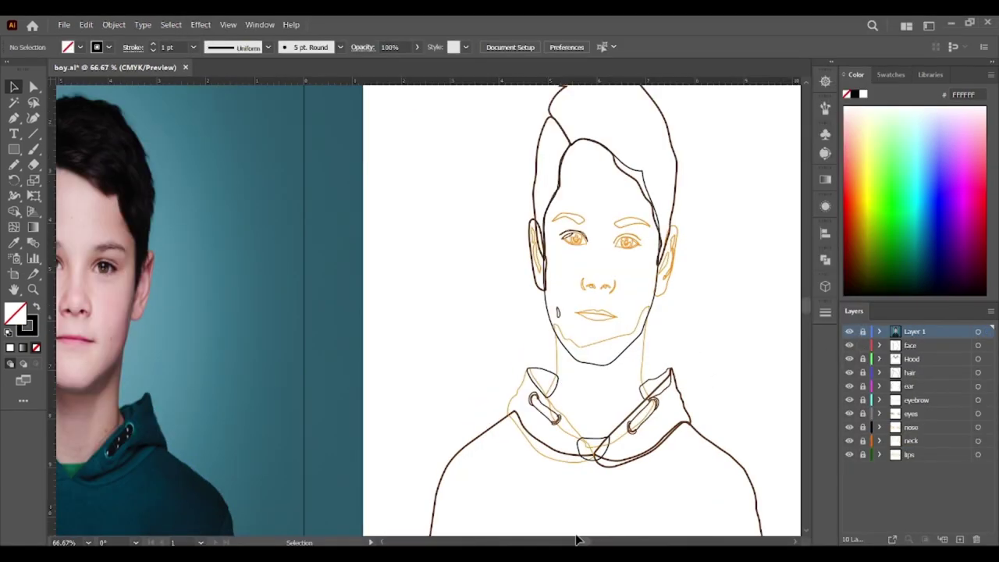
- Restack layers so the ear, eyebrow, lips, nose and eyes layers sit above the face
{"action": "key", "text": "ctrl+minus"}
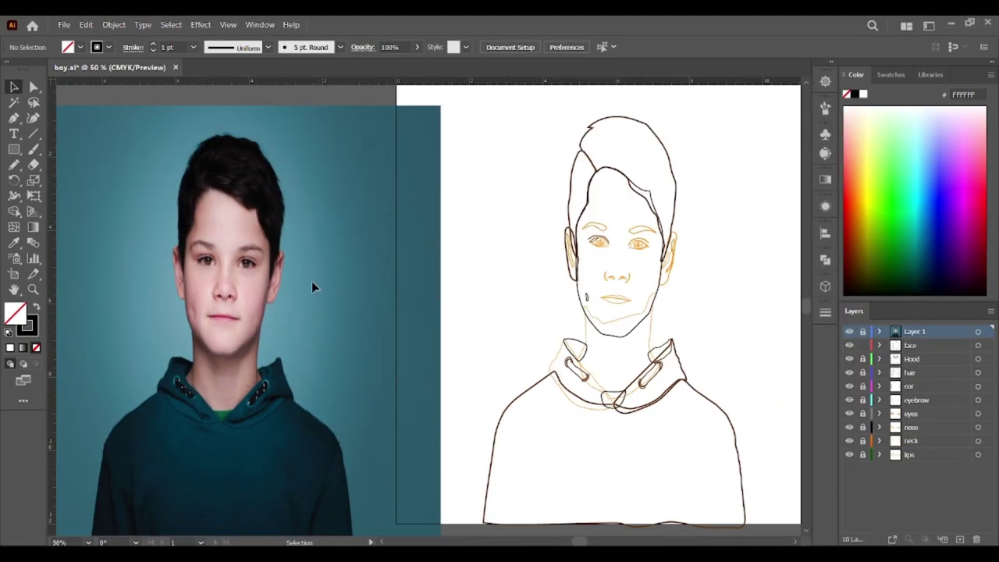
{"action": "key", "text": "super+shift+s"}
{"action": "left_click", "coordinate": [584, 277]}
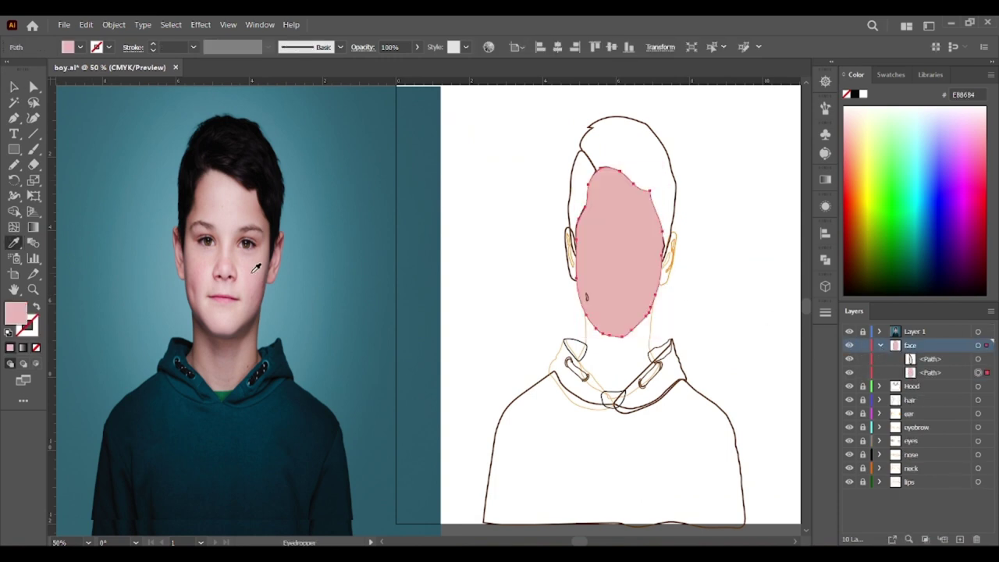
{"action": "left_click", "coordinate": [880, 345]}
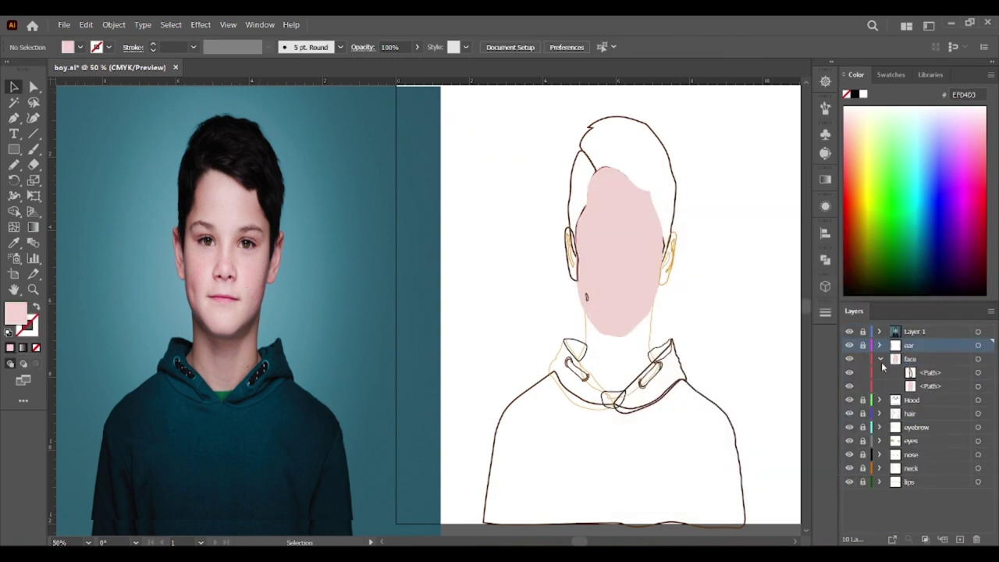
{"action": "left_click_drag", "start_coordinate": [909, 386], "coordinate": [864, 357]}
{"action": "mouse_move", "coordinate": [910, 413]}
{"action": "left_mouse_down"}
{"action": "mouse_move", "coordinate": [910, 345]}
{"action": "mouse_move", "coordinate": [900, 373]}
{"action": "left_mouse_up"}
- Fill the hair with near-black #2A2021, sampled from the photo and darkened
{"action": "left_click", "coordinate": [978, 427]}
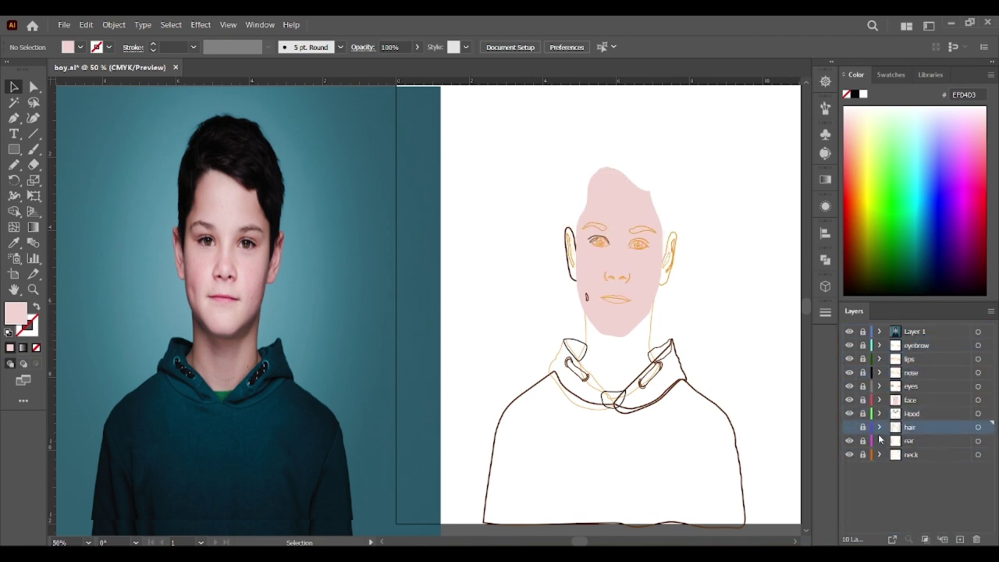
{"action": "key", "text": "i"}
{"action": "left_click", "coordinate": [232, 159]}
{"action": "left_click", "coordinate": [232, 159]}
{"action": "key", "text": "v"}
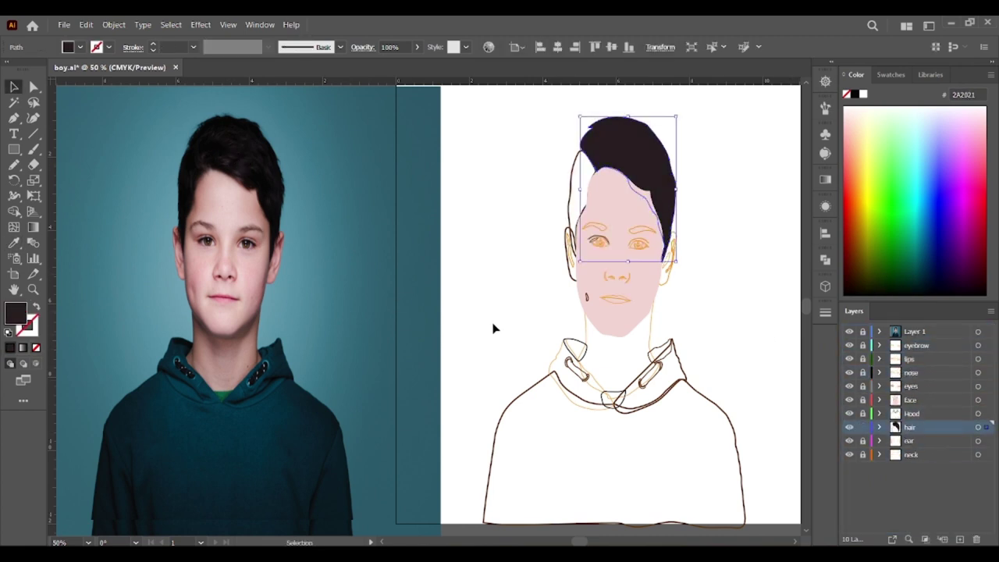
{"action": "left_click", "coordinate": [515, 301]}
{"action": "double_click", "coordinate": [16, 312]}
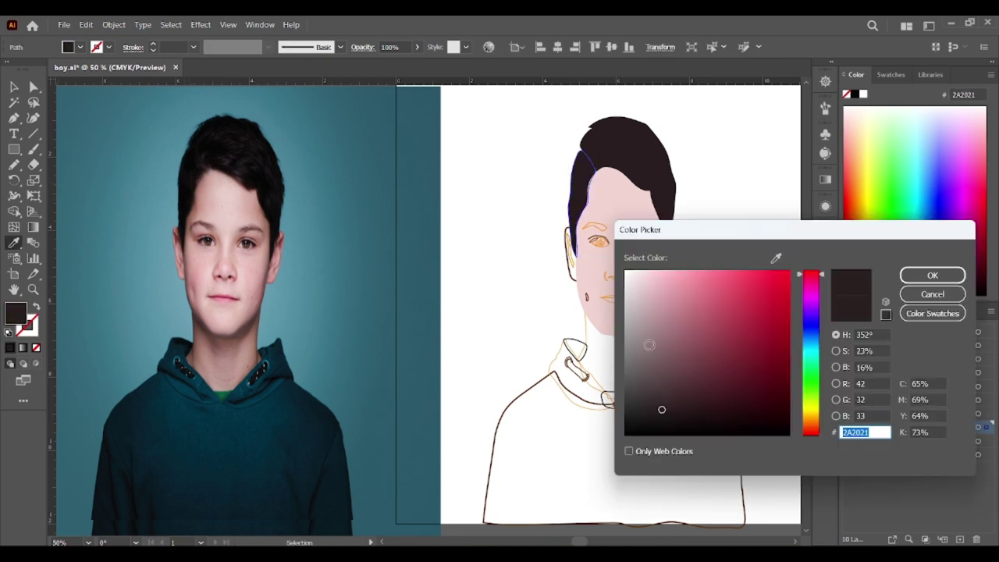
{"action": "key", "text": "Return"}
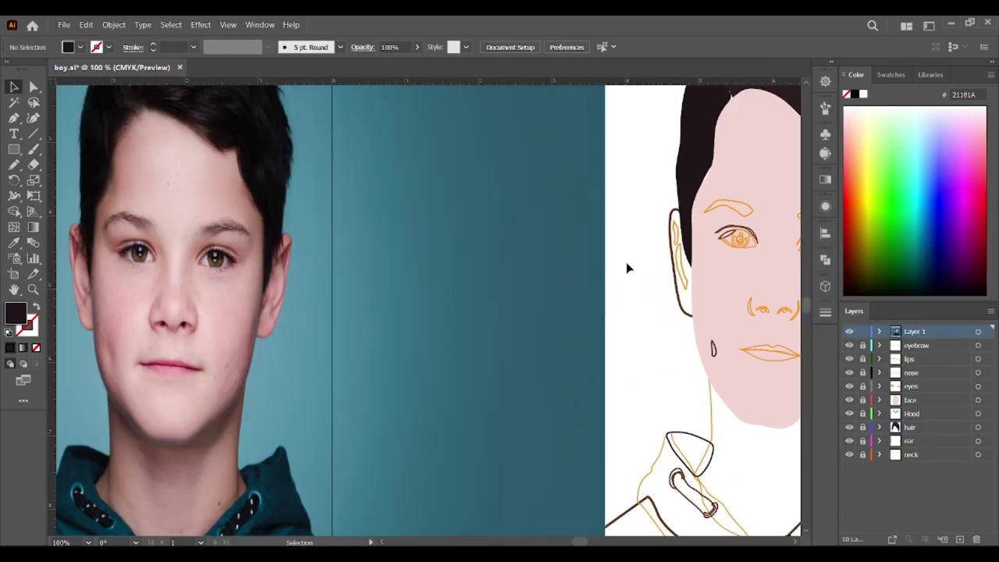
{"action": "left_click", "coordinate": [910, 440]}
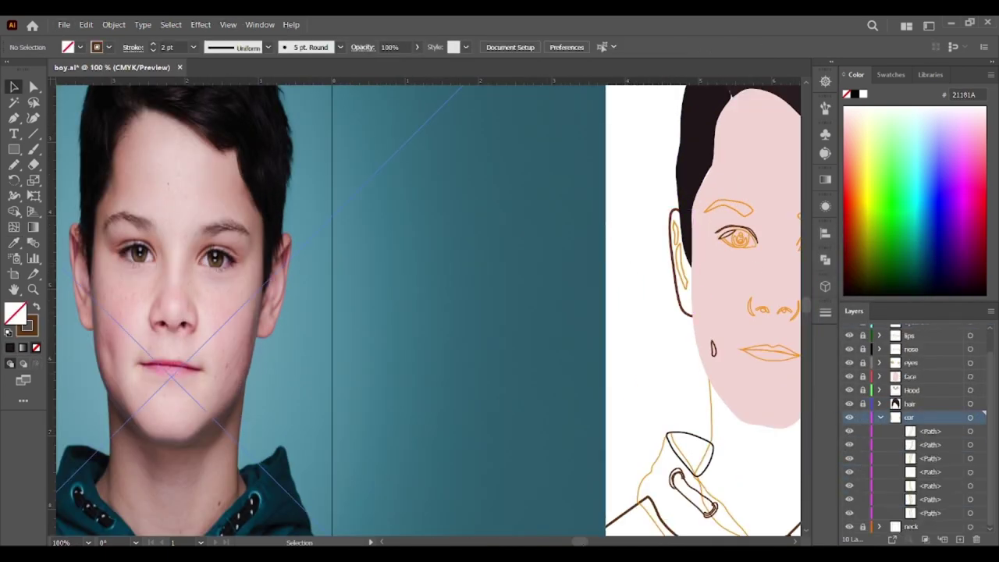
- Fill the left ear with skin pink sampled from the photo
{"action": "left_click_drag", "start_coordinate": [649, 395], "coordinate": [534, 423]}
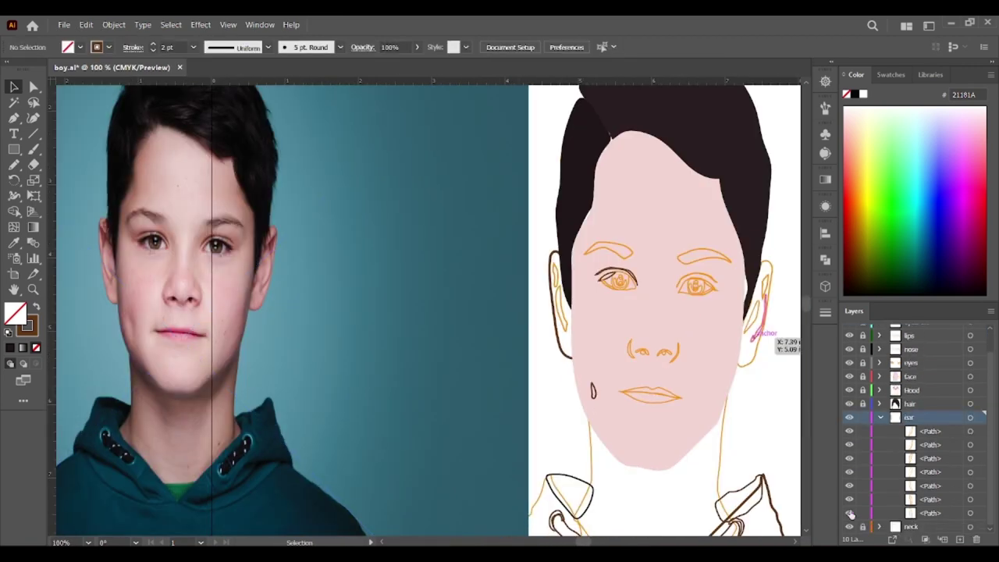
{"action": "left_click", "coordinate": [562, 305]}
{"action": "key", "text": "i"}
{"action": "left_click", "coordinate": [102, 246]}
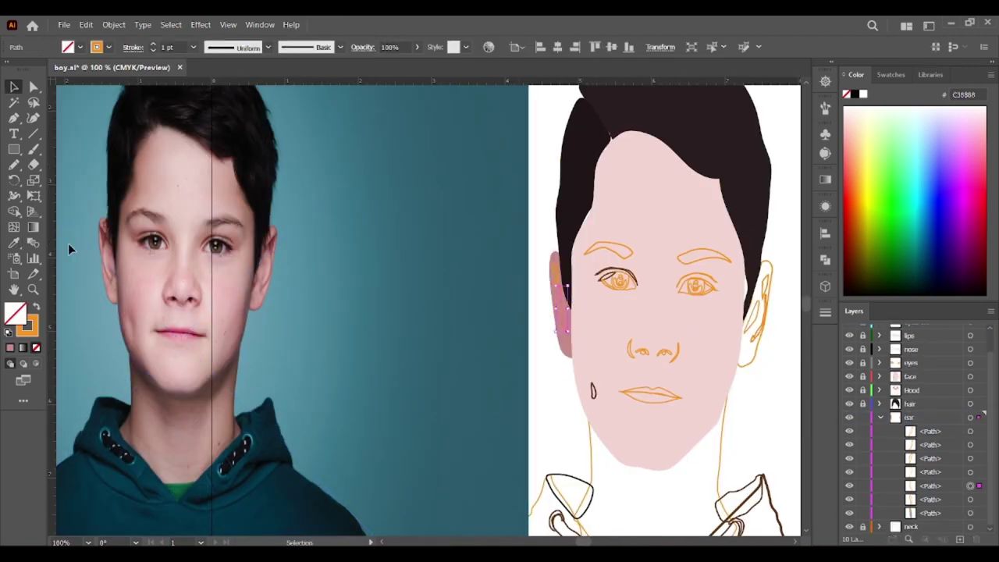
{"action": "key", "text": "v"}
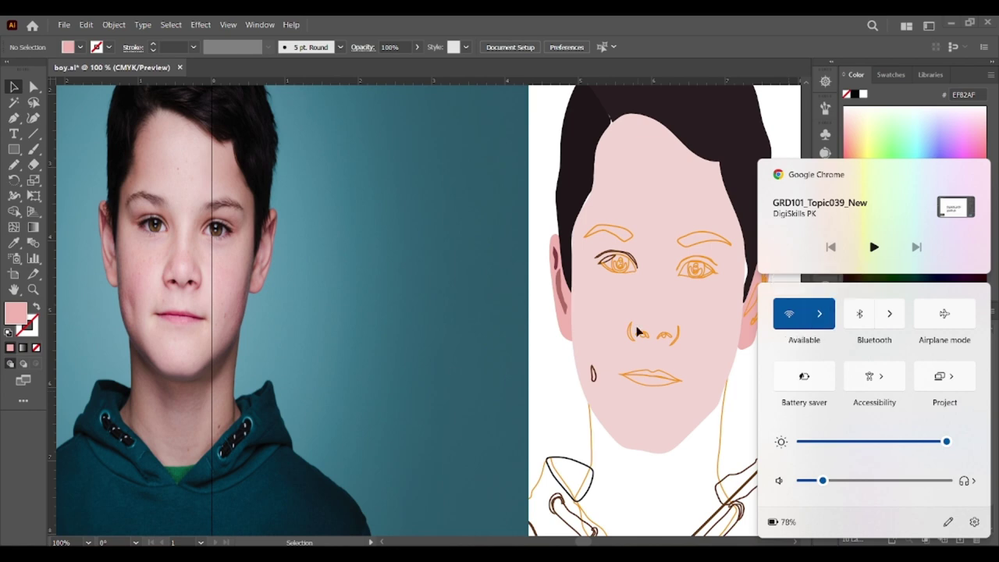
{"action": "left_click", "coordinate": [637, 331]}
- Give the inner-ear shading a darker maroon fill with no stroke
{"action": "left_click", "coordinate": [751, 301]}
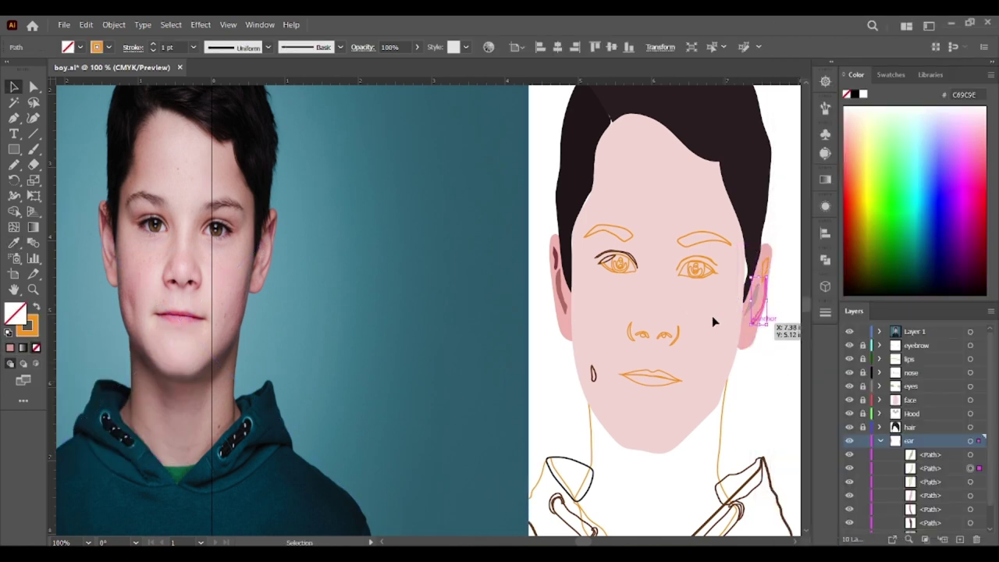
{"action": "key", "text": "i"}
{"action": "left_click", "coordinate": [753, 312]}
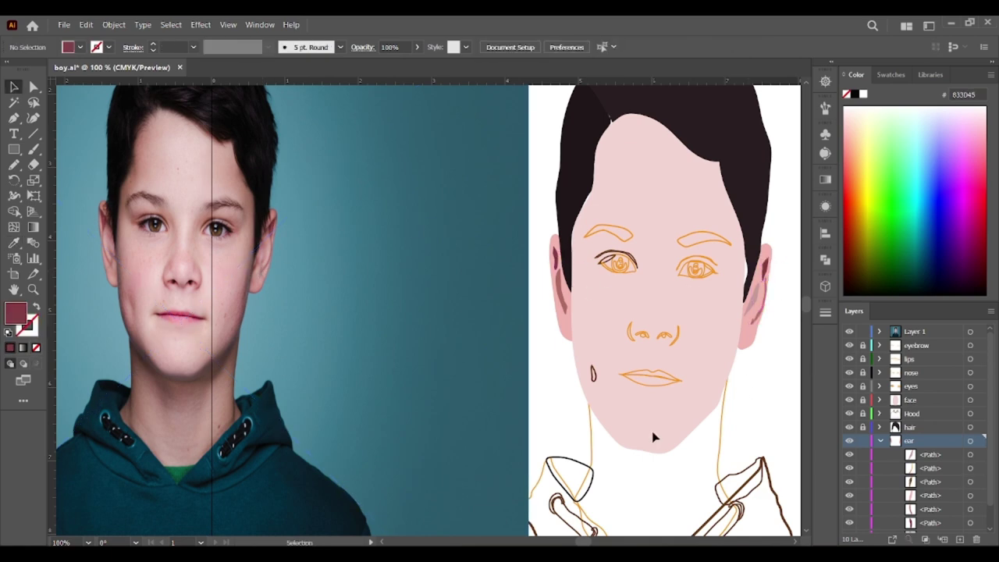
{"action": "left_click", "coordinate": [636, 367]}
{"action": "double_click", "coordinate": [16, 312]}
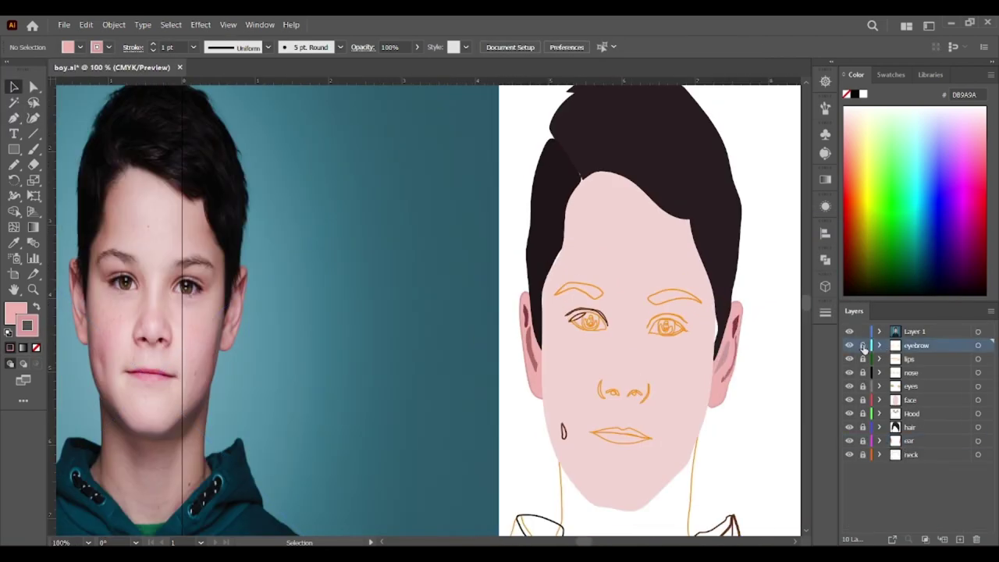
- Expand the eyes layer and give the iris a slightly warmer brown fill
{"action": "key", "text": "ctrl+plus"}
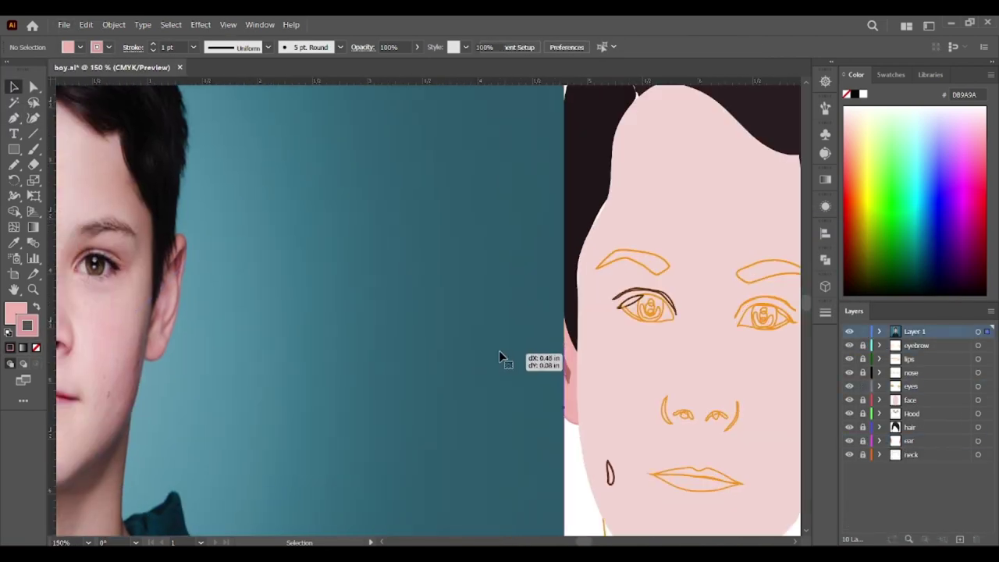
{"action": "left_click", "coordinate": [499, 350]}
{"action": "left_click", "coordinate": [881, 386]}
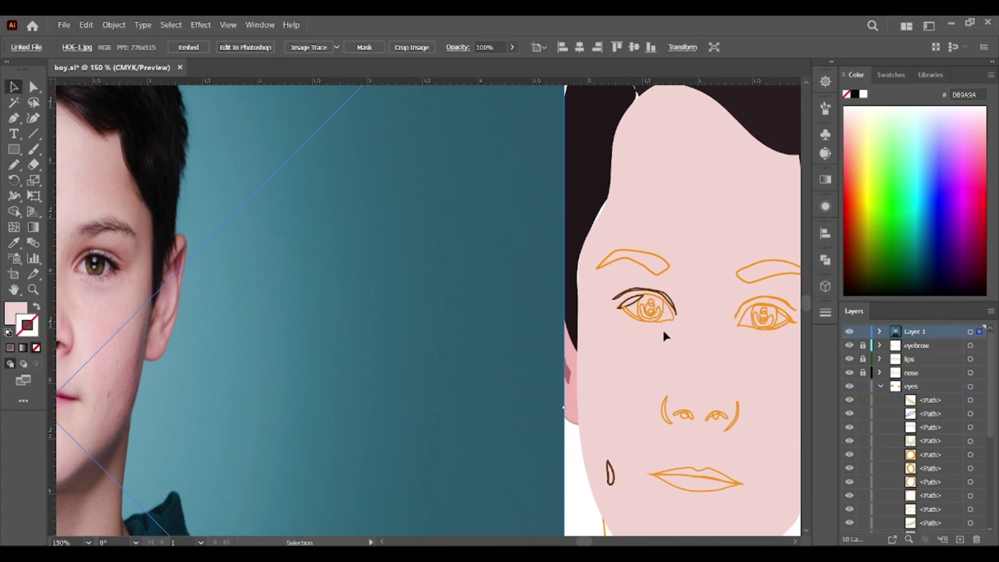
{"action": "left_click", "coordinate": [653, 310]}
{"action": "key", "text": "ctrl+plus"}
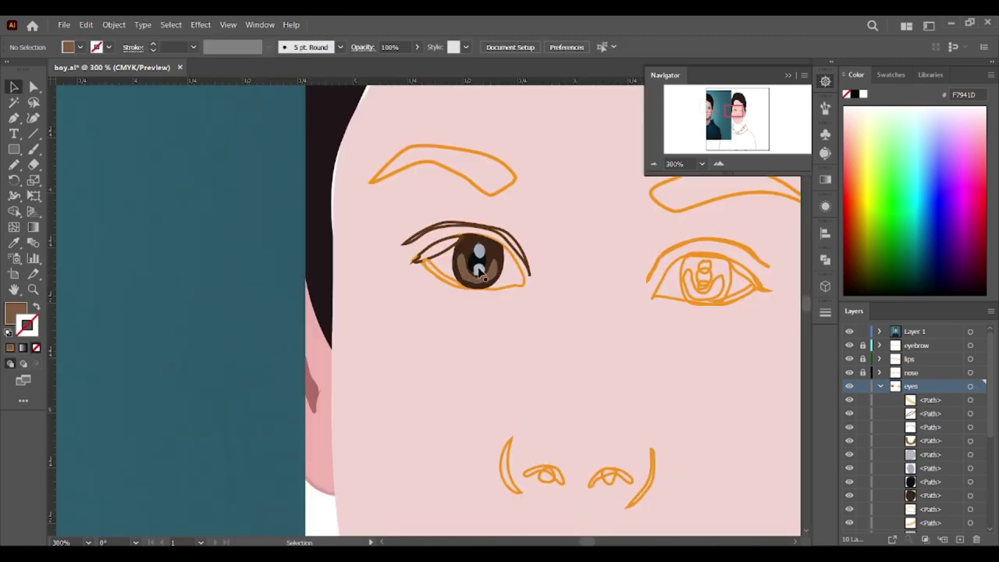
{"action": "left_click", "coordinate": [479, 270]}
{"action": "double_click", "coordinate": [16, 312]}
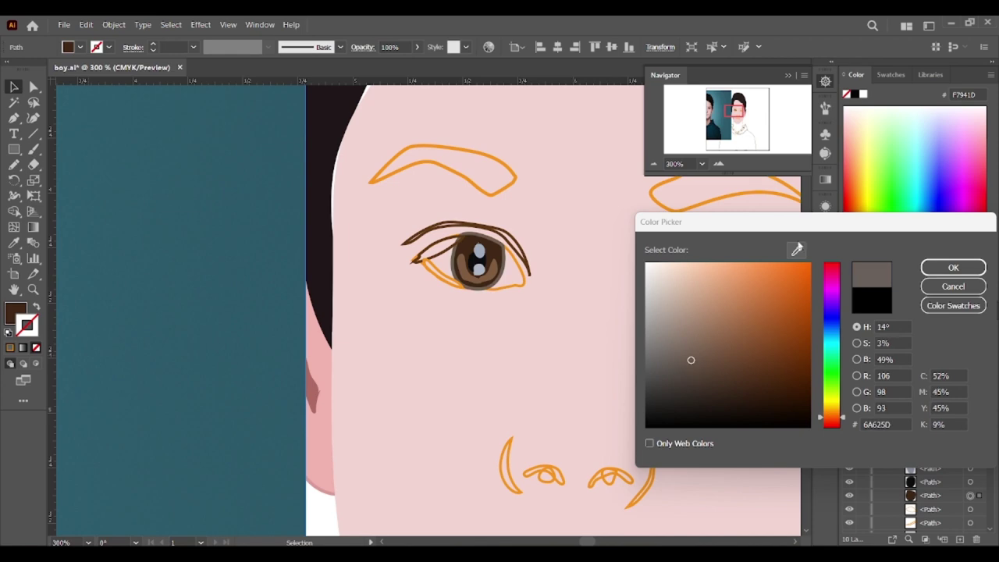
{"action": "key", "text": "Escape"}
{"action": "double_click", "coordinate": [15, 311]}
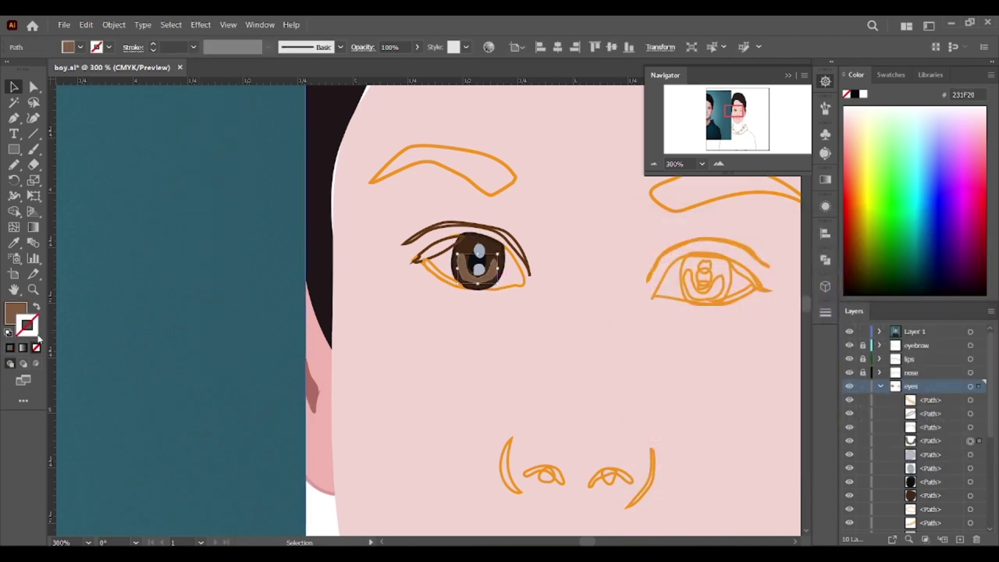
{"action": "mouse_move", "coordinate": [744, 373]}
{"action": "left_mouse_down"}
{"action": "mouse_move", "coordinate": [722, 366]}
{"action": "mouse_move", "coordinate": [749, 396]}
{"action": "mouse_move", "coordinate": [733, 372]}
{"action": "left_mouse_up"}
{"action": "key", "text": "Return"}
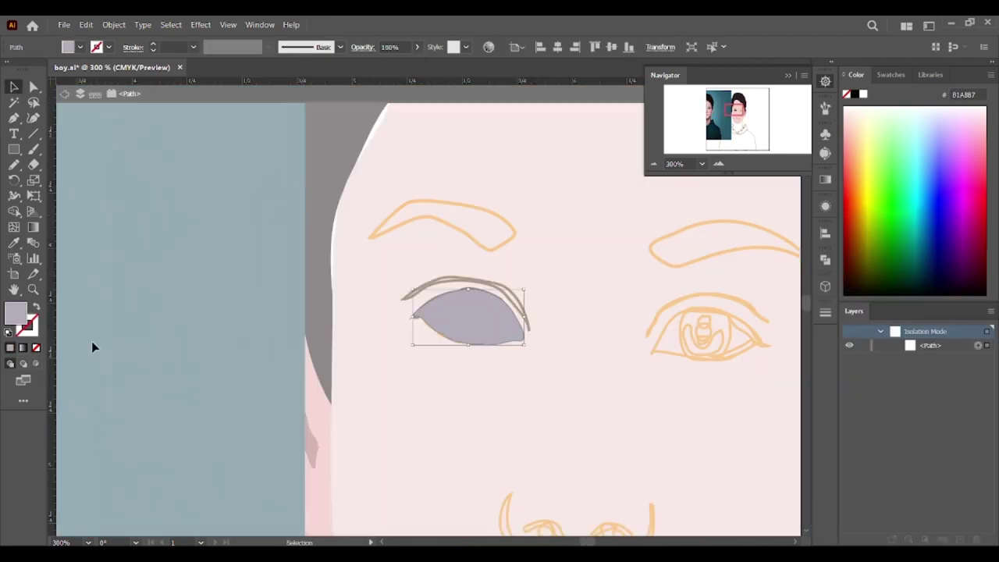
- Colour the eye outline dark purple-grey and reorder the eye-corner shape in the stack
{"action": "double_click", "coordinate": [27, 325]}
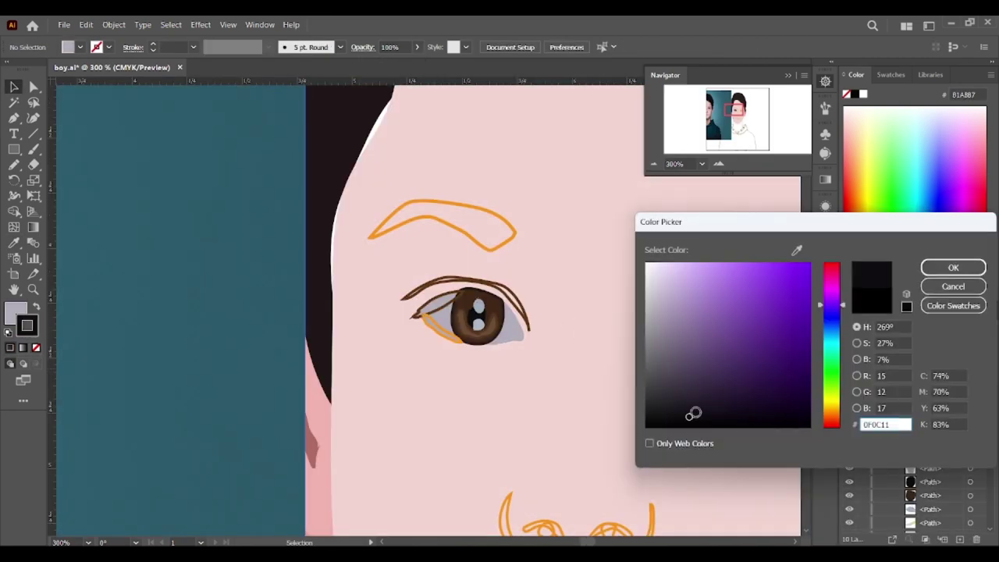
{"action": "left_click", "coordinate": [691, 376]}
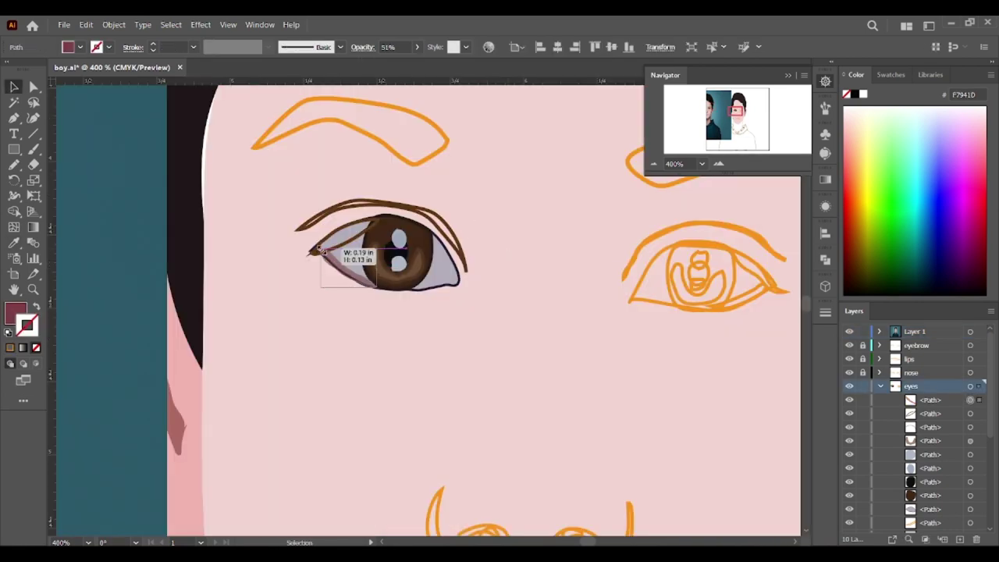
{"action": "scroll", "coordinate": [357, 261], "scroll_direction": "up", "scroll_amount": 3}
{"action": "left_click", "coordinate": [357, 260]}
{"action": "left_click_drag", "start_coordinate": [930, 399], "coordinate": [931, 469]}
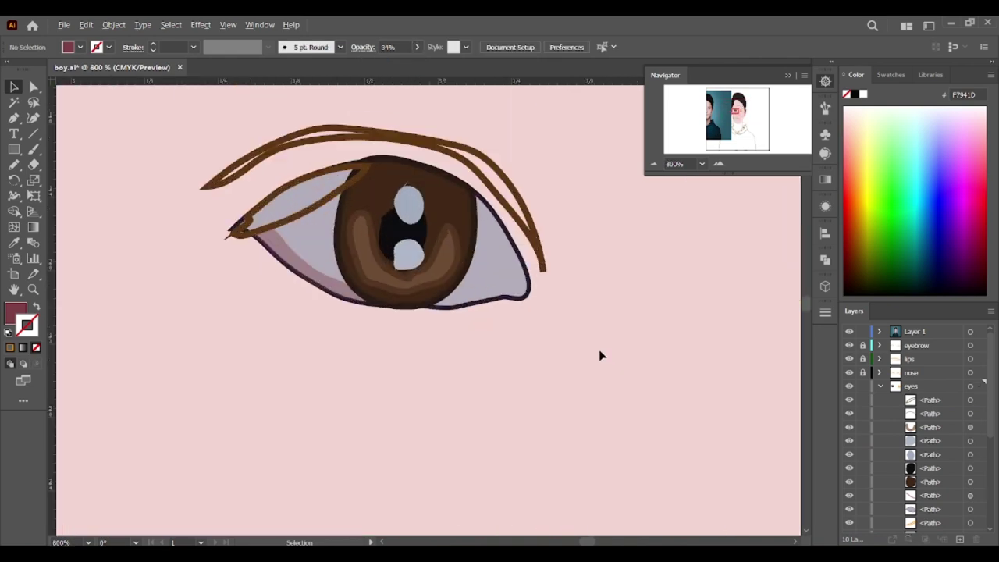
- Reshape the pink lower-lid shadow's anchors so it follows the lid line
{"action": "left_click_drag", "start_coordinate": [453, 320], "coordinate": [484, 297]}
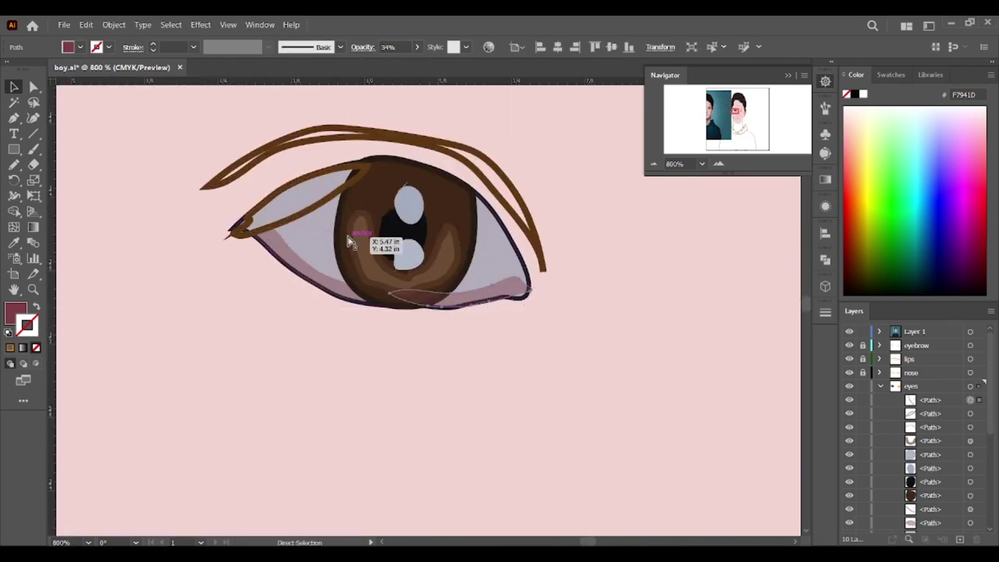
{"action": "key", "text": "a"}
{"action": "left_click_drag", "start_coordinate": [390, 347], "coordinate": [536, 290]}
{"action": "scroll", "coordinate": [536, 290], "scroll_direction": "up", "scroll_amount": 3}
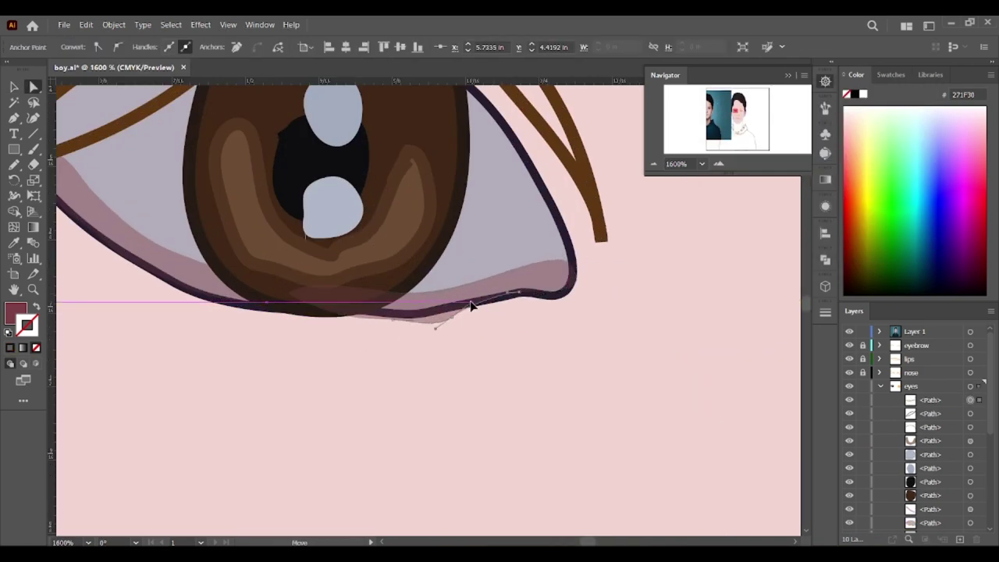
{"action": "left_click_drag", "start_coordinate": [471, 305], "coordinate": [392, 322]}
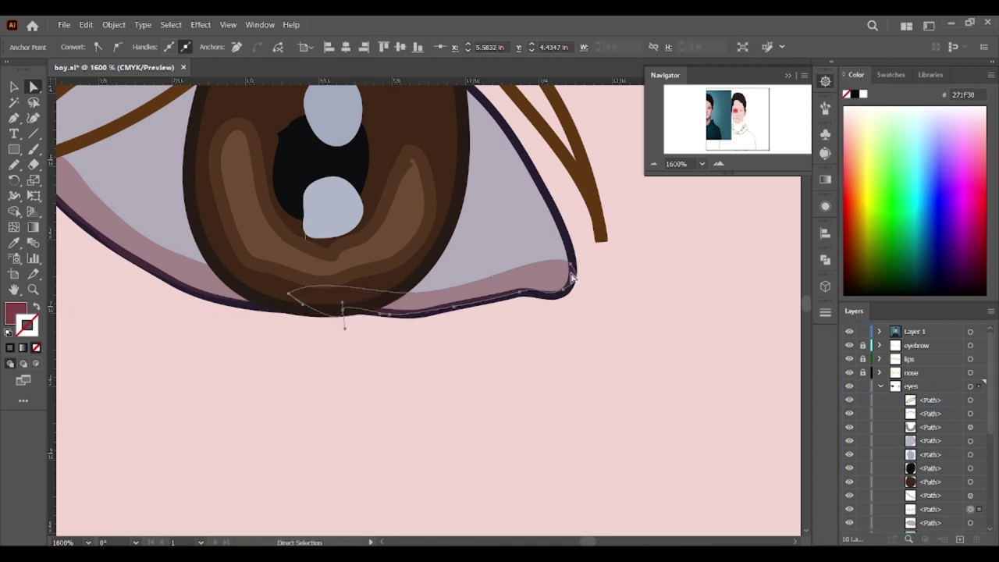
{"action": "scroll", "coordinate": [504, 271], "scroll_direction": "up", "scroll_amount": 1}
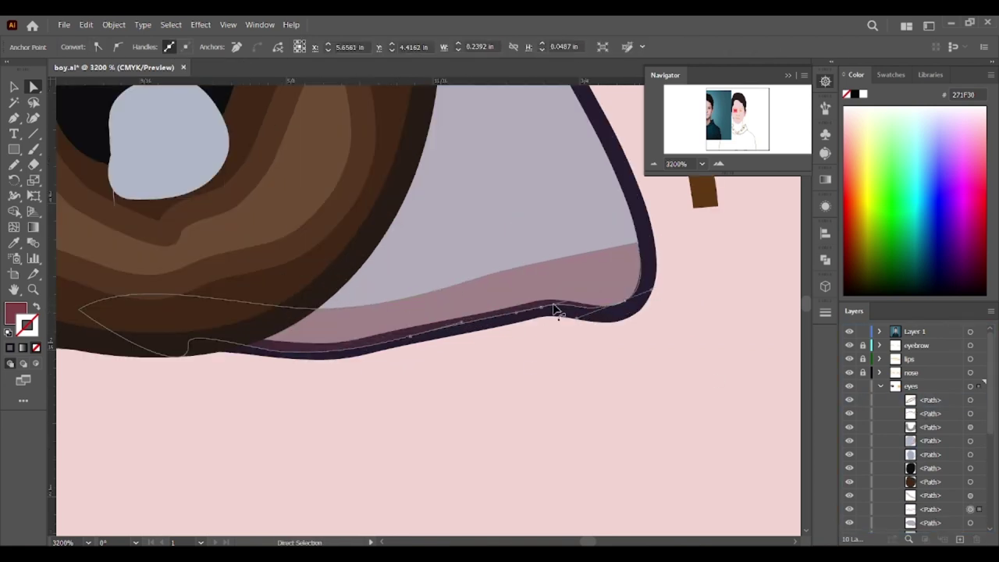
{"action": "left_click_drag", "start_coordinate": [625, 303], "coordinate": [639, 246]}
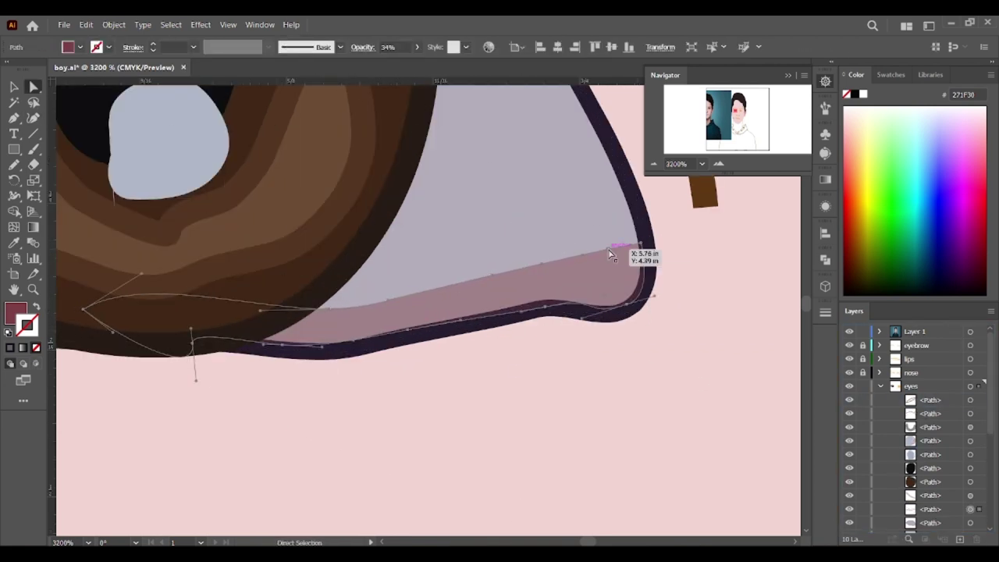
{"action": "scroll", "coordinate": [591, 229], "scroll_direction": "down", "scroll_amount": 8}
- Fine-tune anchors along the eye's top edge and outer corner against the photo
{"action": "mouse_move", "coordinate": [734, 109]}
{"action": "left_mouse_down"}
{"action": "mouse_move", "coordinate": [688, 108]}
{"action": "mouse_move", "coordinate": [736, 109]}
{"action": "left_mouse_up"}
{"action": "key", "text": "ctrl+plus"}
{"action": "key", "text": "a"}
{"action": "left_click_drag", "start_coordinate": [439, 340], "coordinate": [461, 342]}
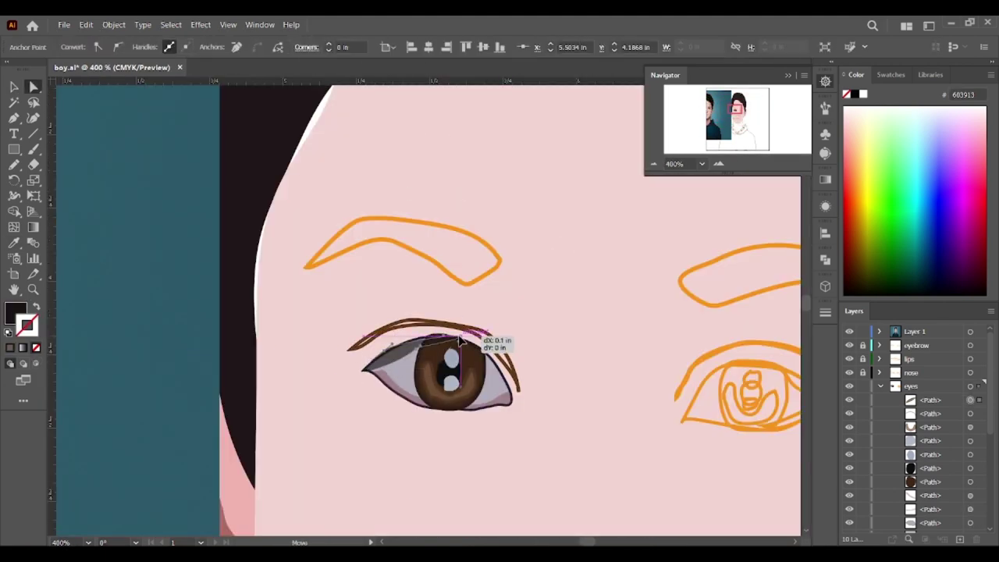
{"action": "left_click_drag", "start_coordinate": [361, 377], "coordinate": [360, 376]}
{"action": "left_click_drag", "start_coordinate": [736, 108], "coordinate": [714, 111]}
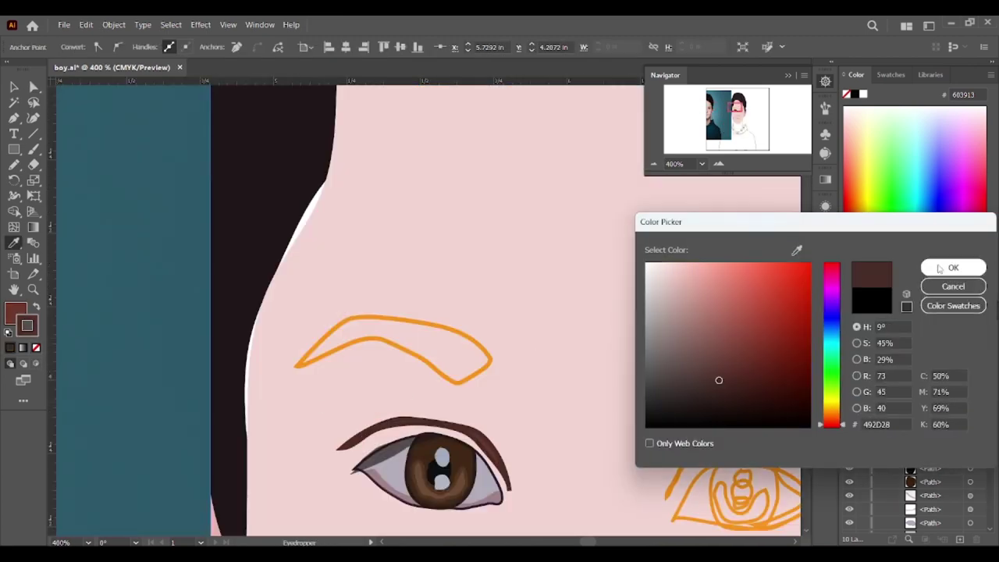
- Apply dark brown #492D28 to both eyebrows
{"action": "left_click", "coordinate": [533, 422]}
{"action": "key", "text": "ctrl+minus"}
{"action": "key", "text": "ctrl+minus"}
{"action": "key", "text": "ctrl+minus"}
{"action": "left_click", "coordinate": [881, 386]}
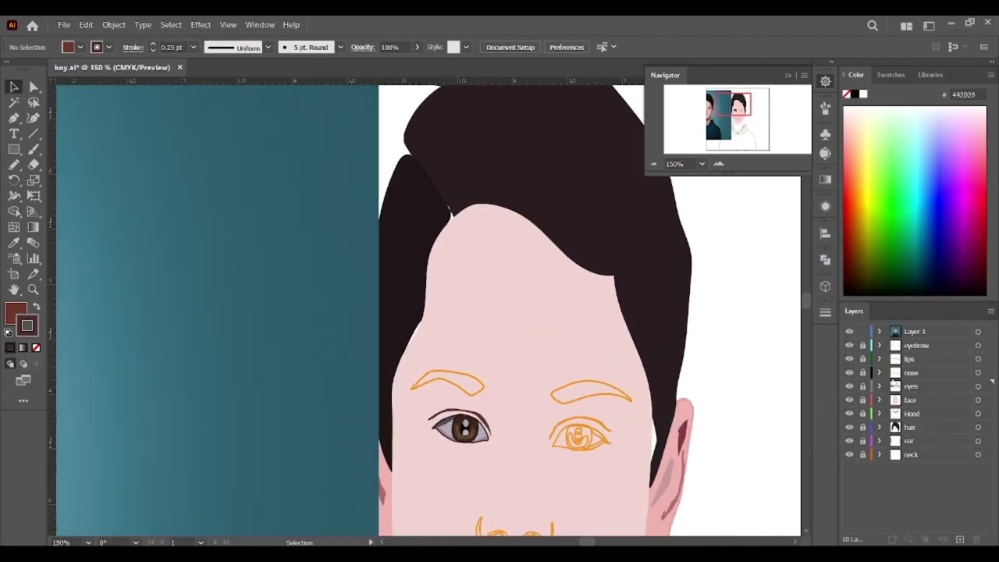
{"action": "left_click", "coordinate": [880, 345]}
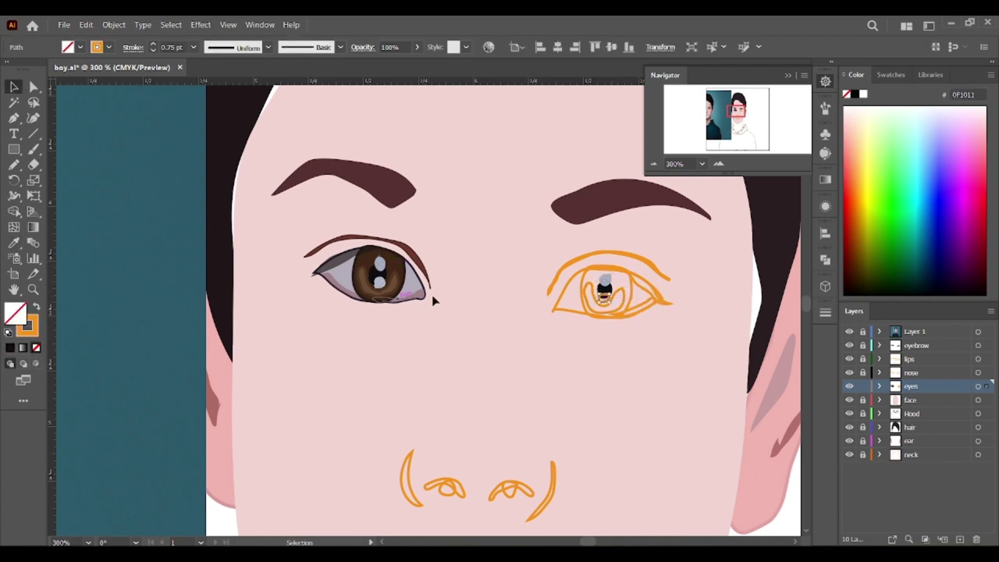
- Give the right eye a grey-blue white and brown iris with a 0.75 pt stroke
{"action": "left_click", "coordinate": [383, 268]}
{"action": "double_click", "coordinate": [16, 312]}
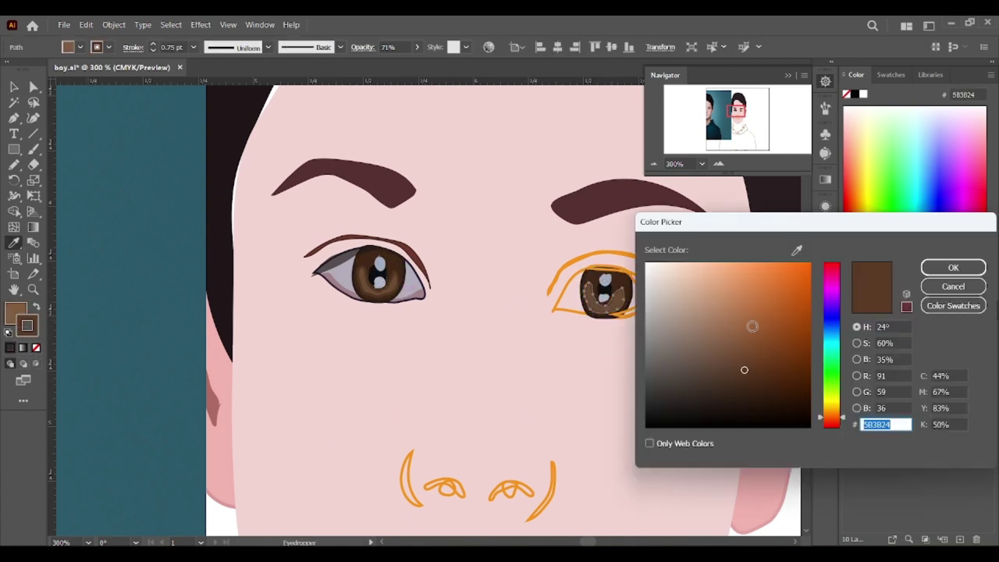
{"action": "left_click", "coordinate": [672, 323]}
{"action": "left_click", "coordinate": [718, 374]}
{"action": "left_click", "coordinate": [955, 266]}
{"action": "left_click", "coordinate": [193, 47]}
{"action": "left_click", "coordinate": [209, 89]}
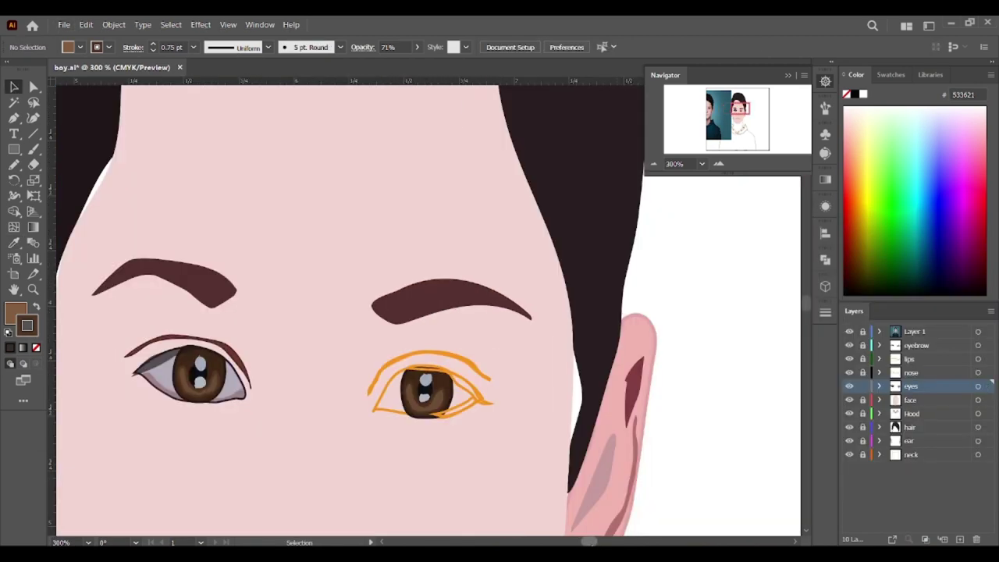
- Sample the left eye's grey fill onto the right eye's white
{"action": "left_click_drag", "start_coordinate": [716, 106], "coordinate": [708, 105]}
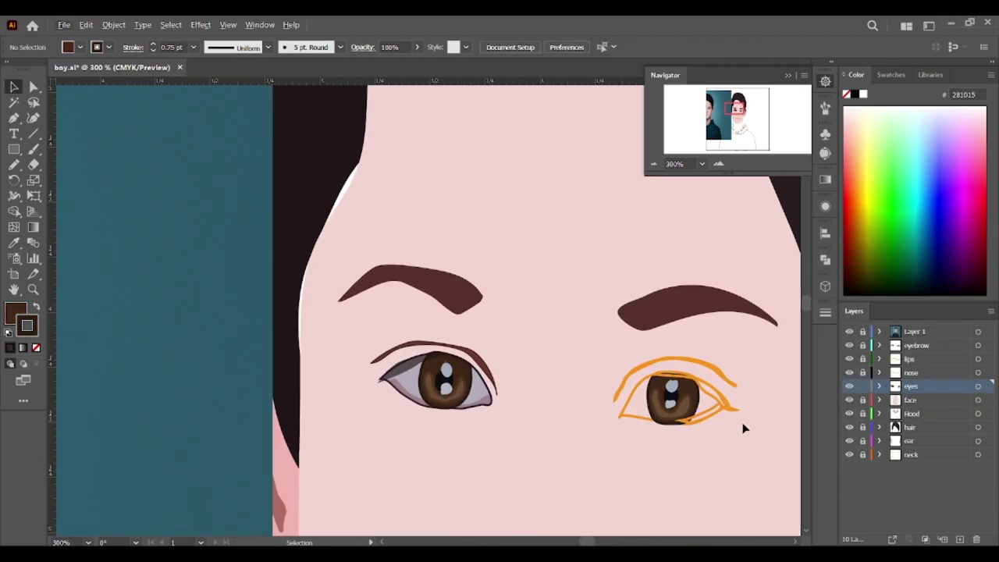
{"action": "key", "text": "i"}
{"action": "left_click", "coordinate": [402, 382]}
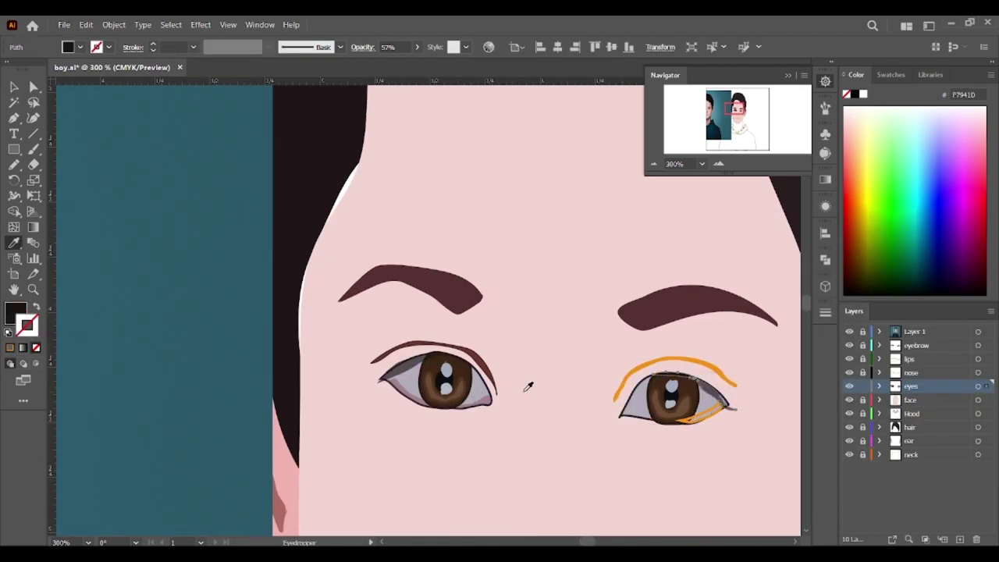
{"action": "right_click", "coordinate": [605, 458]}
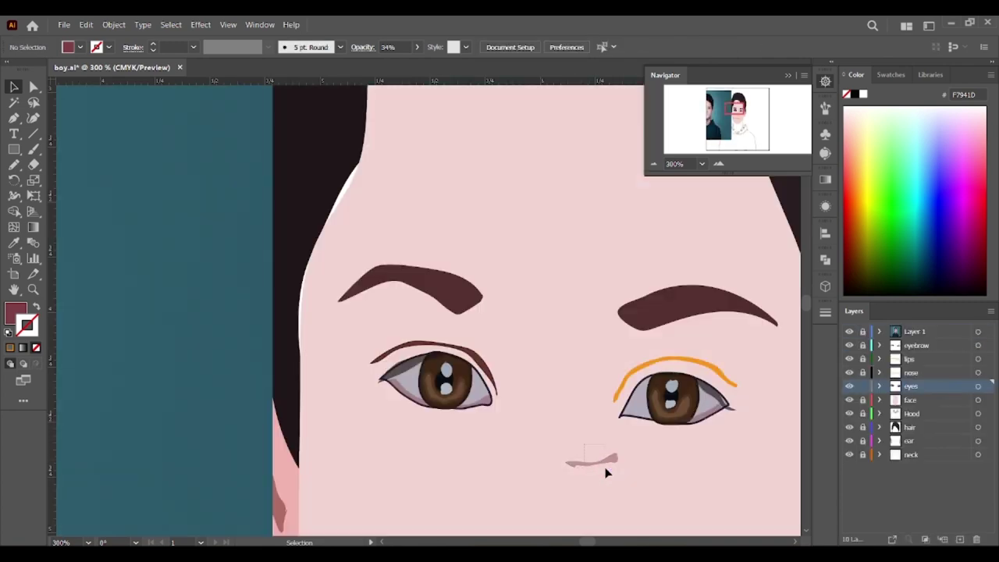
- Paste the lower-lid shadow onto the right eye and adjust the lid shapes' anchors
{"action": "left_click", "coordinate": [591, 461]}
{"action": "scroll", "coordinate": [617, 406], "scroll_direction": "up", "scroll_amount": 2}
{"action": "scroll", "coordinate": [616, 406], "scroll_direction": "up", "scroll_amount": 1}
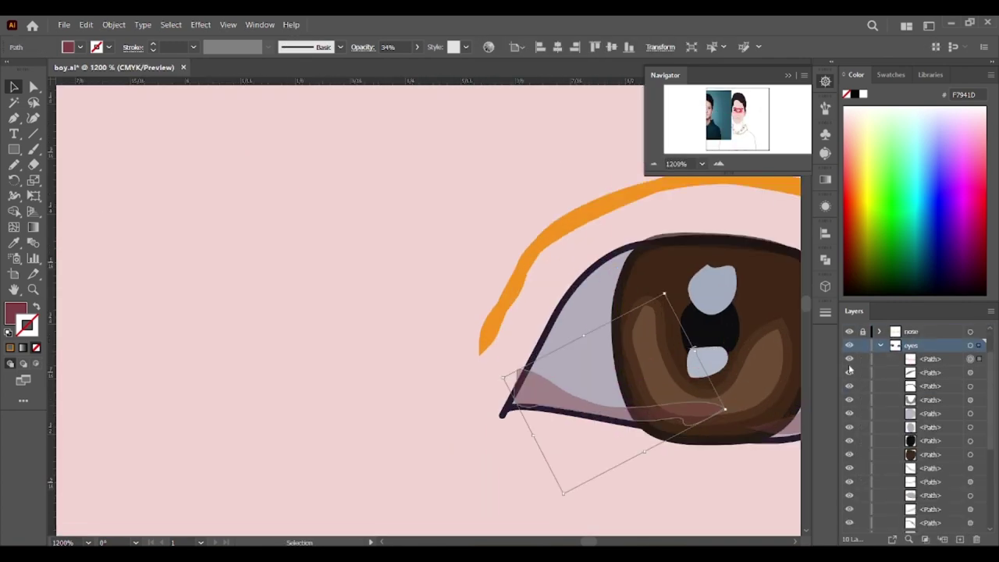
{"action": "left_click", "coordinate": [723, 433]}
{"action": "key", "text": "a"}
{"action": "left_click", "coordinate": [569, 401]}
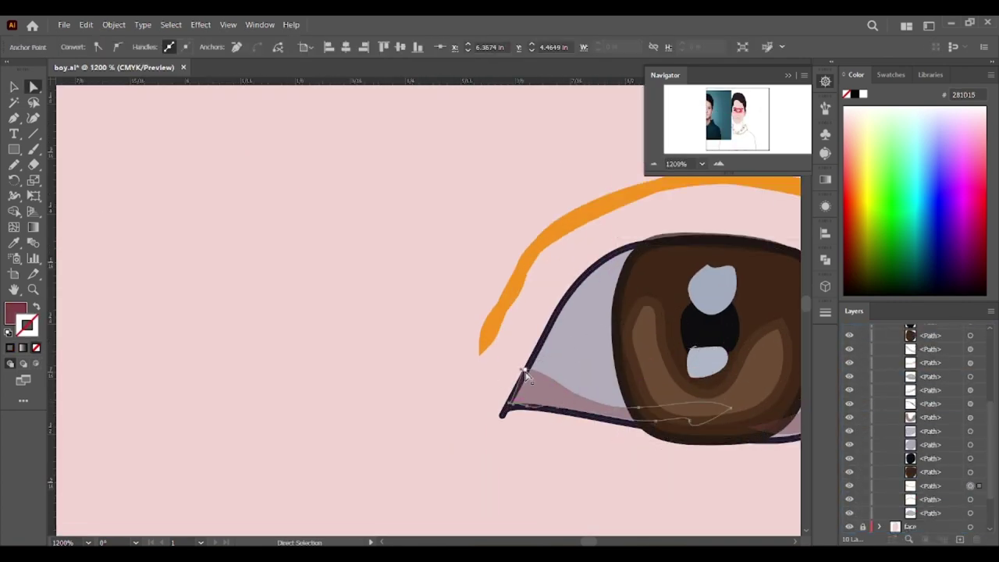
{"action": "scroll", "coordinate": [736, 356], "scroll_direction": "right", "scroll_amount": 2}
{"action": "left_click", "coordinate": [787, 383]}
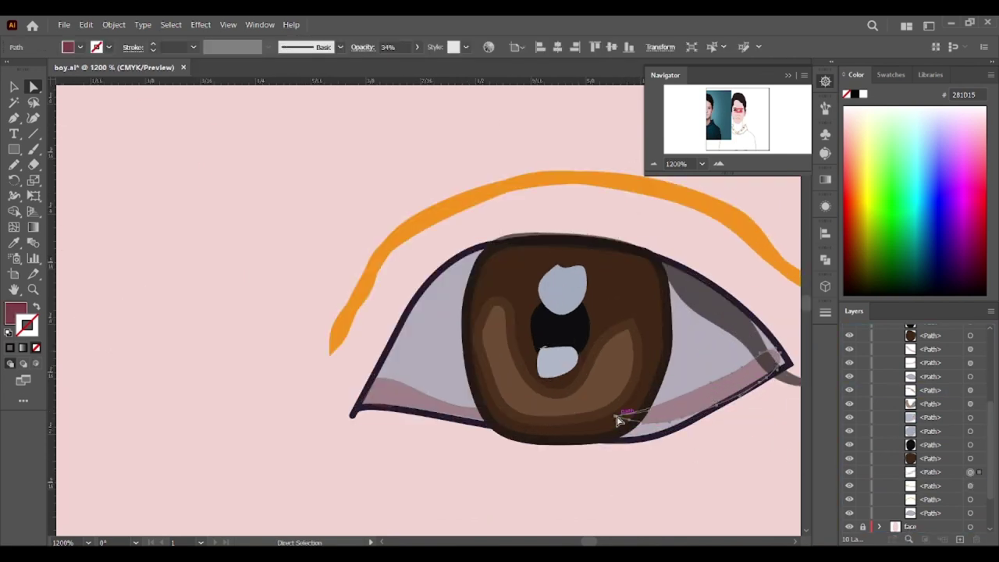
{"action": "left_click", "coordinate": [648, 439]}
- Fit the dark translucent upper-lid shadow and pick out the orange crease line
{"action": "scroll", "coordinate": [662, 420], "scroll_direction": "up", "scroll_amount": 1}
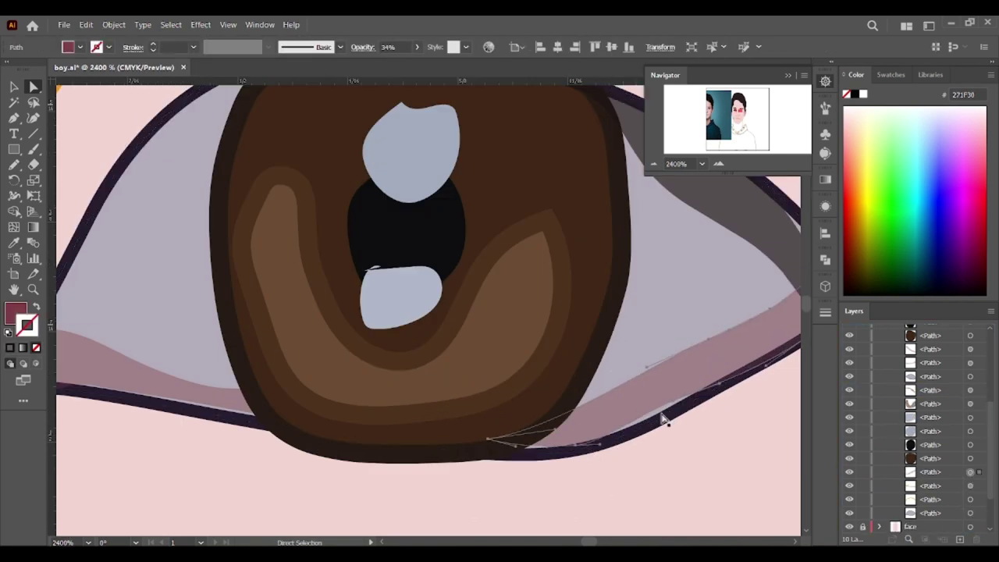
{"action": "left_click", "coordinate": [662, 419]}
{"action": "scroll", "coordinate": [692, 379], "scroll_direction": "down", "scroll_amount": 1}
{"action": "scroll", "coordinate": [639, 399], "scroll_direction": "up", "scroll_amount": 1}
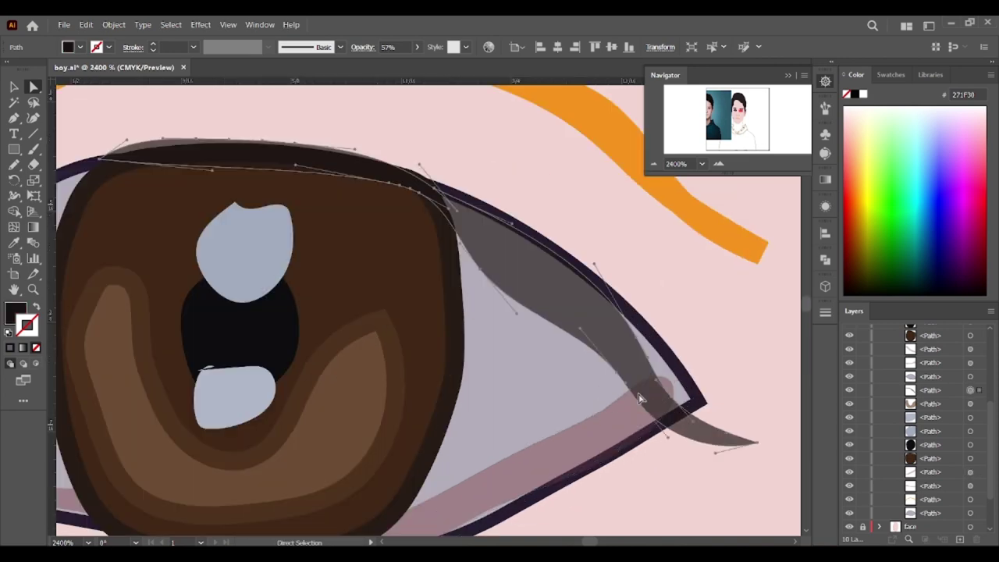
{"action": "scroll", "coordinate": [639, 398], "scroll_direction": "down", "scroll_amount": 1}
{"action": "scroll", "coordinate": [669, 397], "scroll_direction": "down", "scroll_amount": 2}
{"action": "scroll", "coordinate": [528, 374], "scroll_direction": "up", "scroll_amount": 2}
{"action": "left_click", "coordinate": [528, 367]}
{"action": "scroll", "coordinate": [420, 315], "scroll_direction": "down", "scroll_amount": 1}
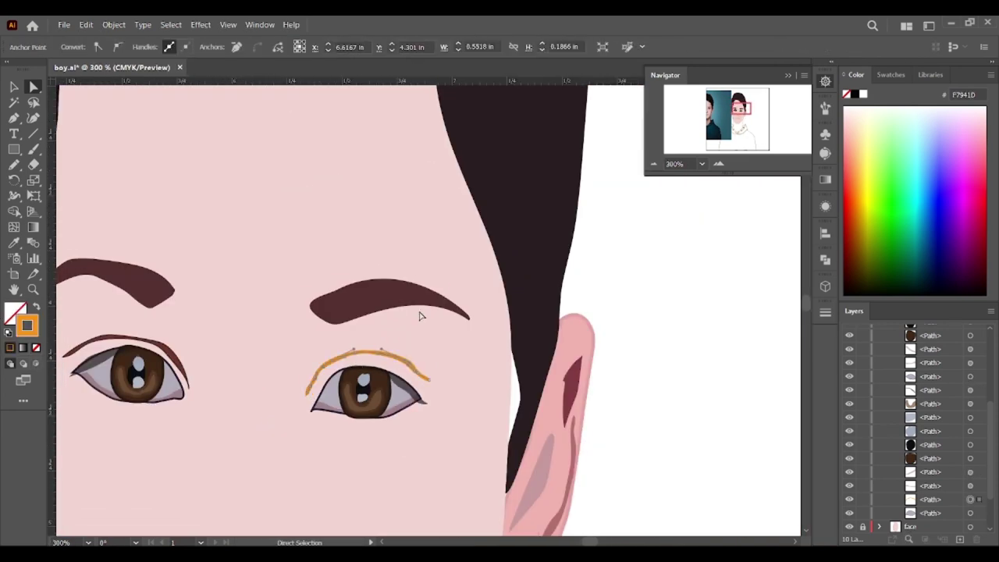
{"action": "key", "text": "v"}
{"action": "right_click", "coordinate": [458, 383]}
{"action": "key", "text": "Escape"}
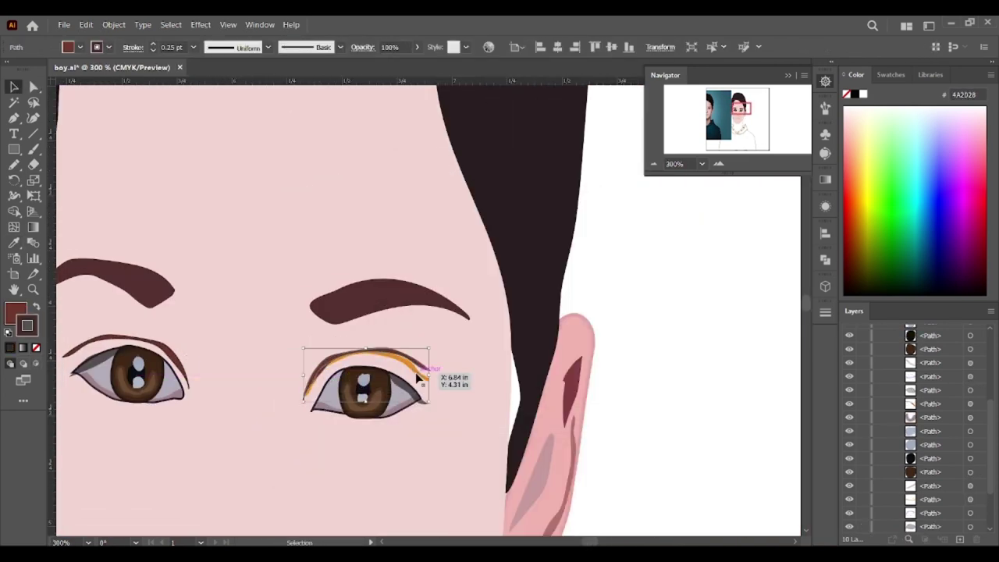
- Turn the orange crease line dark brown and check the mauve lower-lid shadow
{"action": "left_click", "coordinate": [419, 378]}
{"action": "key", "text": "a"}
{"action": "scroll", "coordinate": [491, 413], "scroll_direction": "up", "scroll_amount": 4}
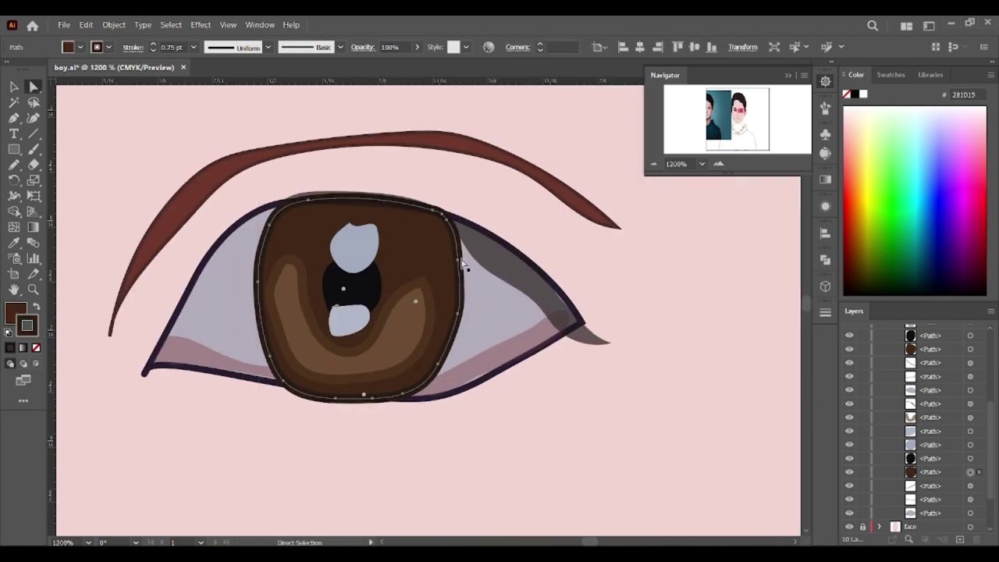
{"action": "left_click", "coordinate": [328, 397]}
{"action": "left_click", "coordinate": [290, 390]}
{"action": "right_click", "coordinate": [230, 384]}
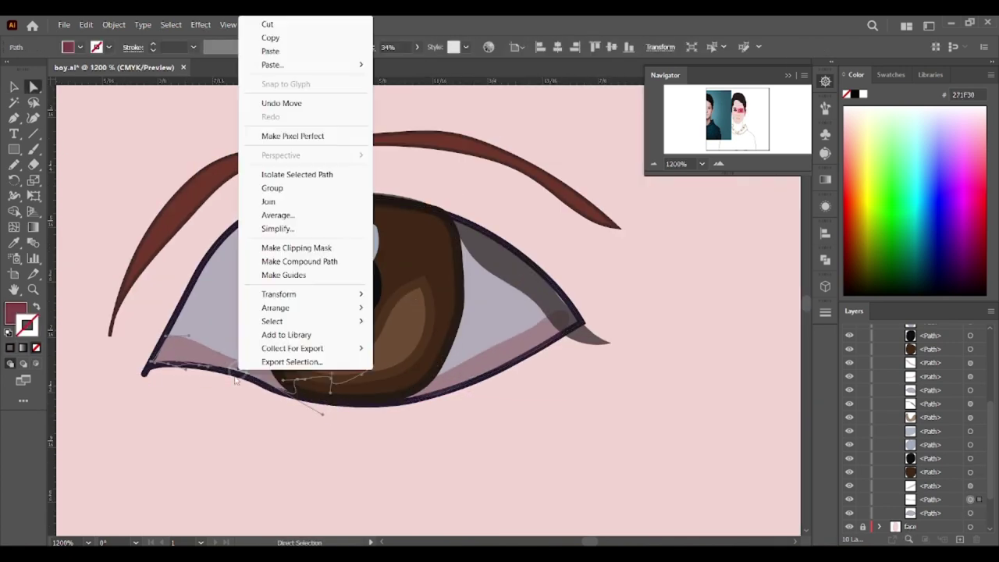
{"action": "key", "text": "Escape"}
{"action": "scroll", "coordinate": [339, 398], "scroll_direction": "up", "scroll_amount": 4}
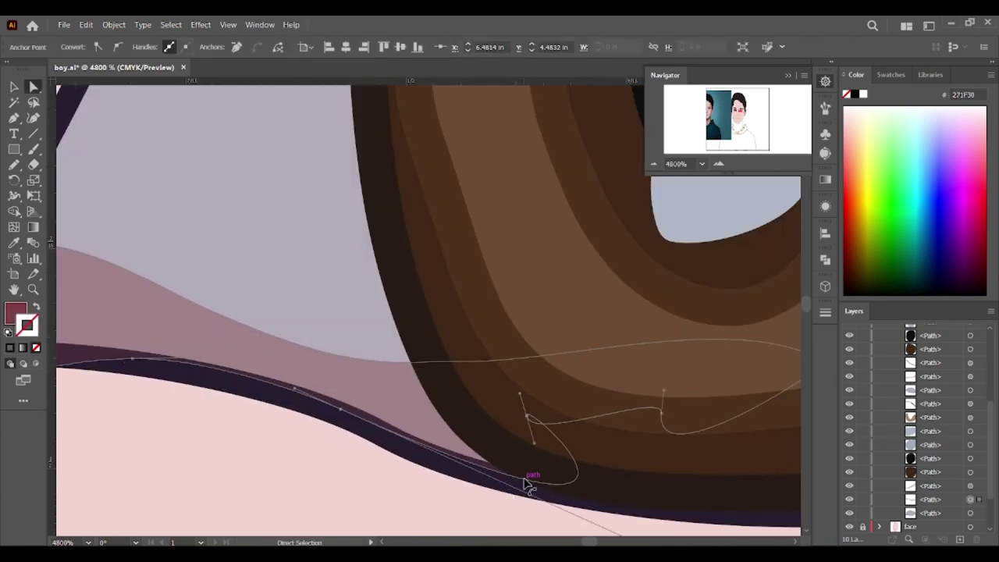
{"action": "scroll", "coordinate": [529, 482], "scroll_direction": "down", "scroll_amount": 3}
{"action": "scroll", "coordinate": [306, 326], "scroll_direction": "up", "scroll_amount": 2}
{"action": "scroll", "coordinate": [366, 430], "scroll_direction": "down", "scroll_amount": 5}
{"action": "scroll", "coordinate": [208, 419], "scroll_direction": "down", "scroll_amount": 3}
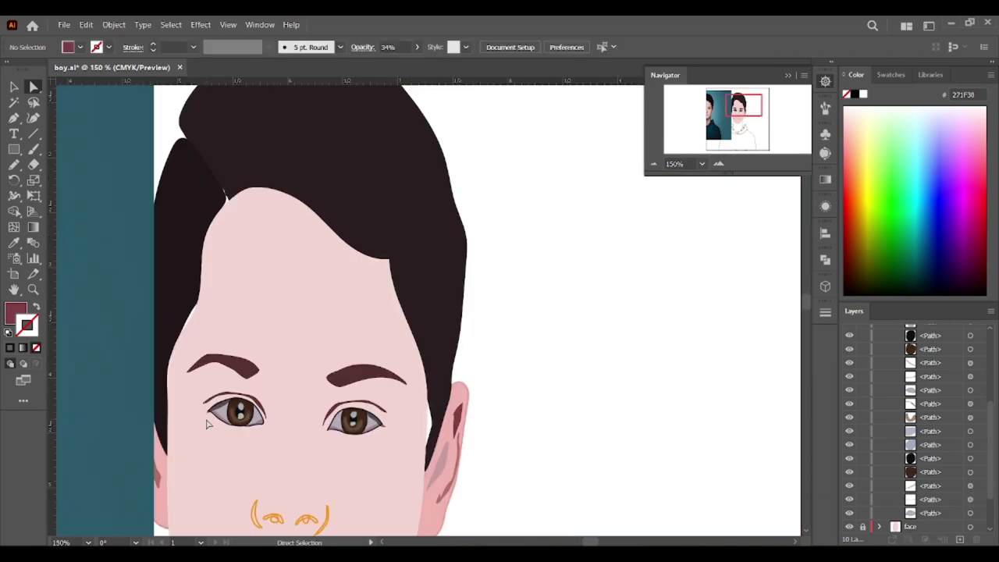
{"action": "scroll", "coordinate": [207, 419], "scroll_direction": "down", "scroll_amount": 4}
{"action": "scroll", "coordinate": [596, 366], "scroll_direction": "up", "scroll_amount": 3}
- Duplicate the right nostril shape and move the copy into position
{"action": "key", "text": "v"}
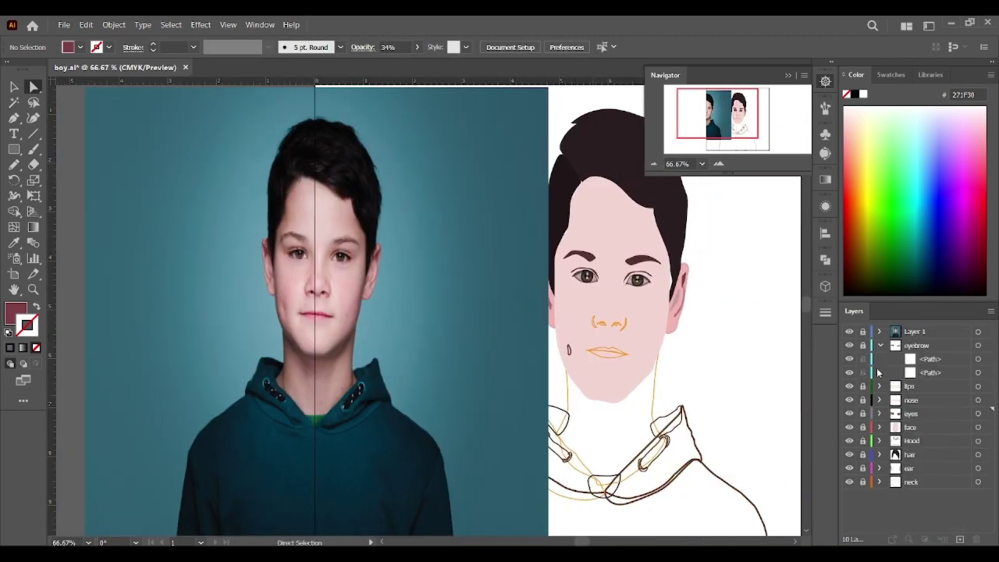
{"action": "scroll", "coordinate": [596, 366], "scroll_direction": "up", "scroll_amount": 2}
{"action": "scroll", "coordinate": [596, 366], "scroll_direction": "up", "scroll_amount": 2}
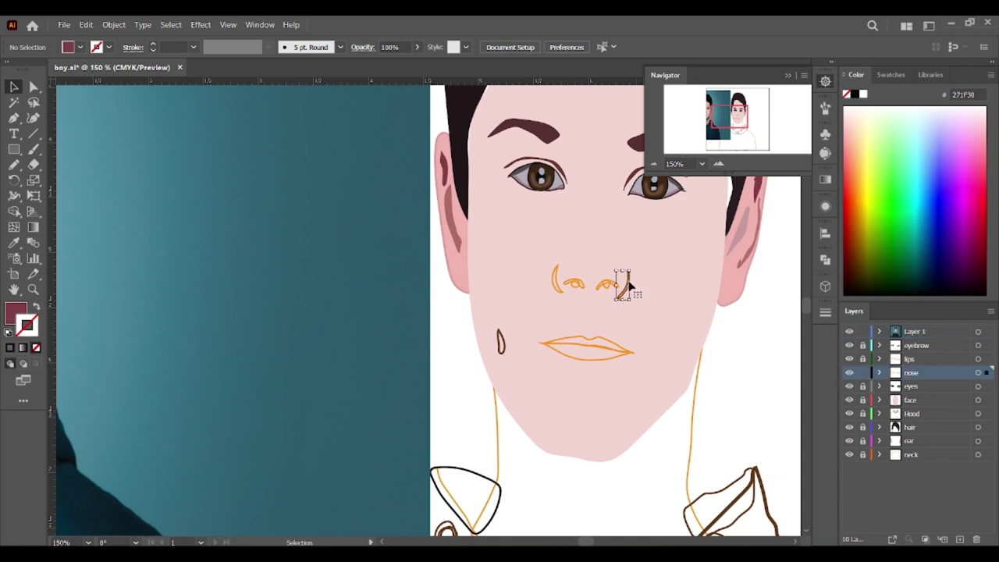
{"action": "key", "text": "a"}
{"action": "scroll", "coordinate": [553, 313], "scroll_direction": "up", "scroll_amount": 2}
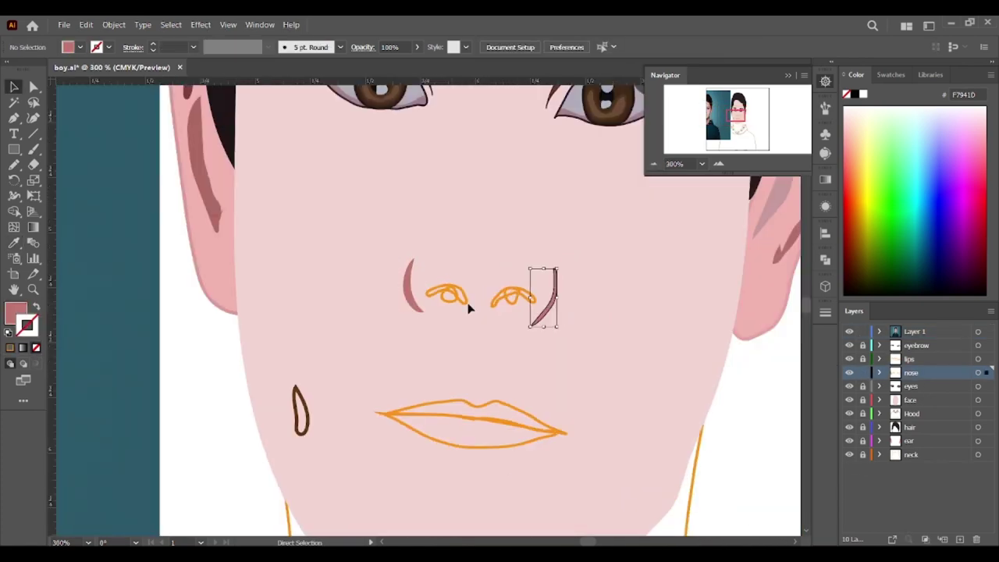
{"action": "key", "text": "ctrl+c"}
{"action": "key", "text": "ctrl+v"}
{"action": "scroll", "coordinate": [544, 389], "scroll_direction": "down", "scroll_amount": 2}
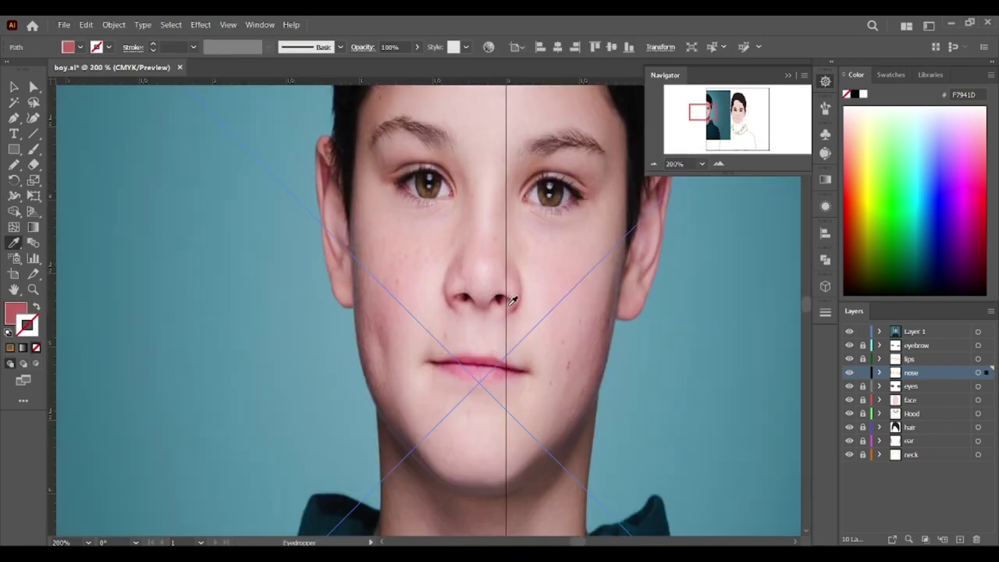
{"action": "left_click_drag", "start_coordinate": [486, 319], "coordinate": [506, 336]}
- Fill both nostrils with dark brown sampled from the photo
{"action": "scroll", "coordinate": [491, 355], "scroll_direction": "up", "scroll_amount": 4}
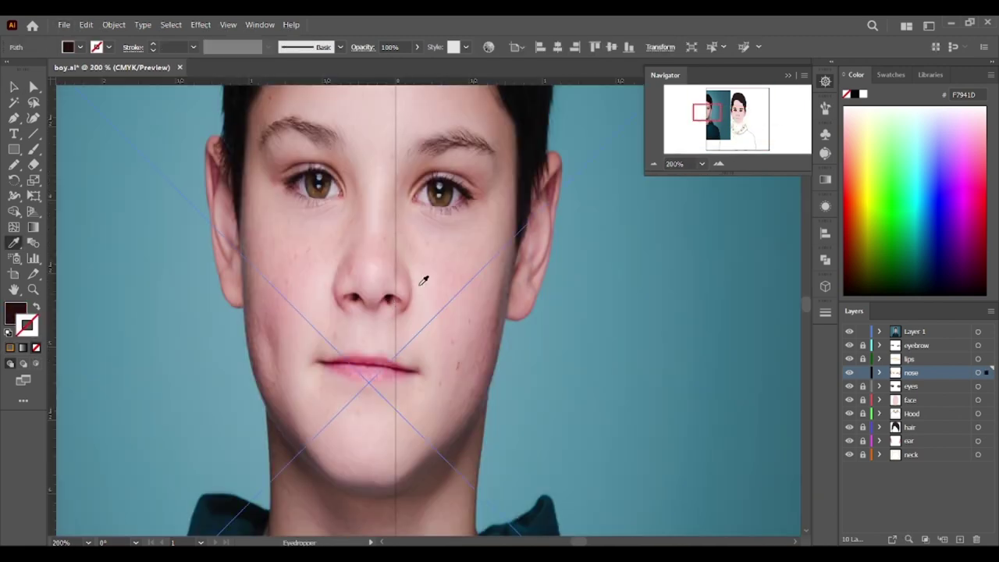
{"action": "key", "text": "i"}
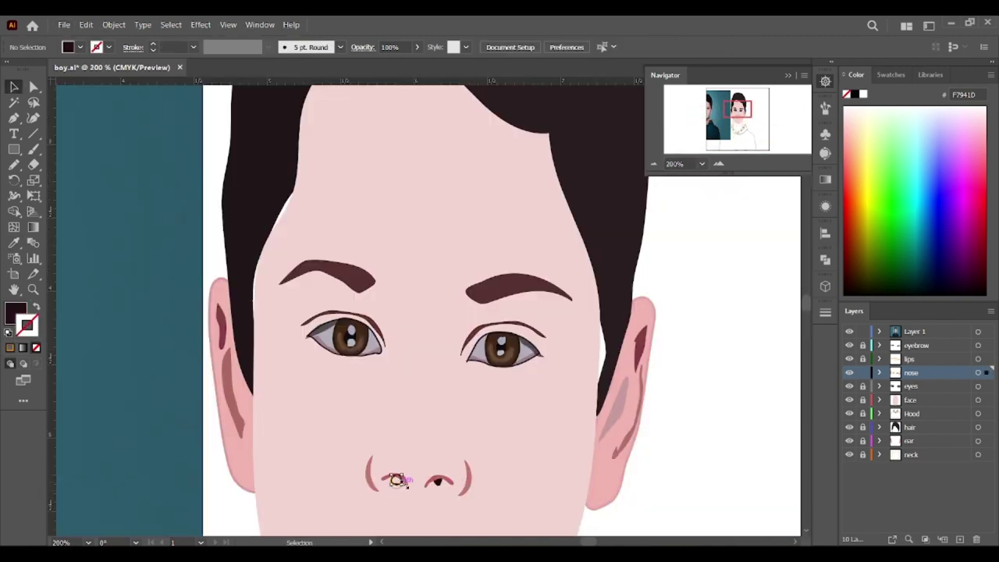
{"action": "scroll", "coordinate": [396, 479], "scroll_direction": "down", "scroll_amount": 3}
{"action": "scroll", "coordinate": [401, 457], "scroll_direction": "down", "scroll_amount": 2}
{"action": "scroll", "coordinate": [317, 345], "scroll_direction": "up", "scroll_amount": 4}
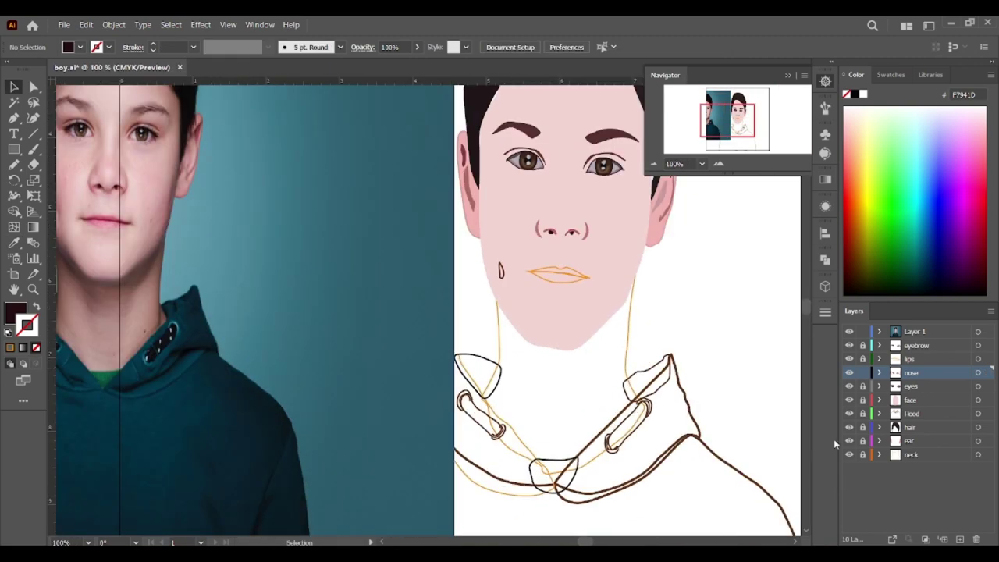
- Lock the nose layer, fill the lips pink and pull a lip corner point into place
{"action": "left_click", "coordinate": [862, 372]}
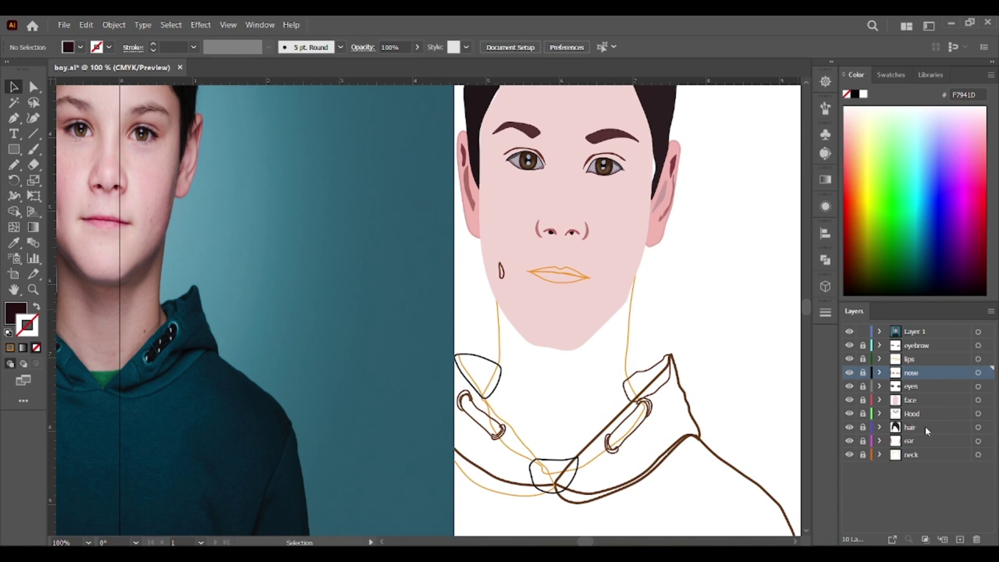
{"action": "left_click", "coordinate": [571, 271]}
{"action": "left_click", "coordinate": [880, 359]}
{"action": "key", "text": "v"}
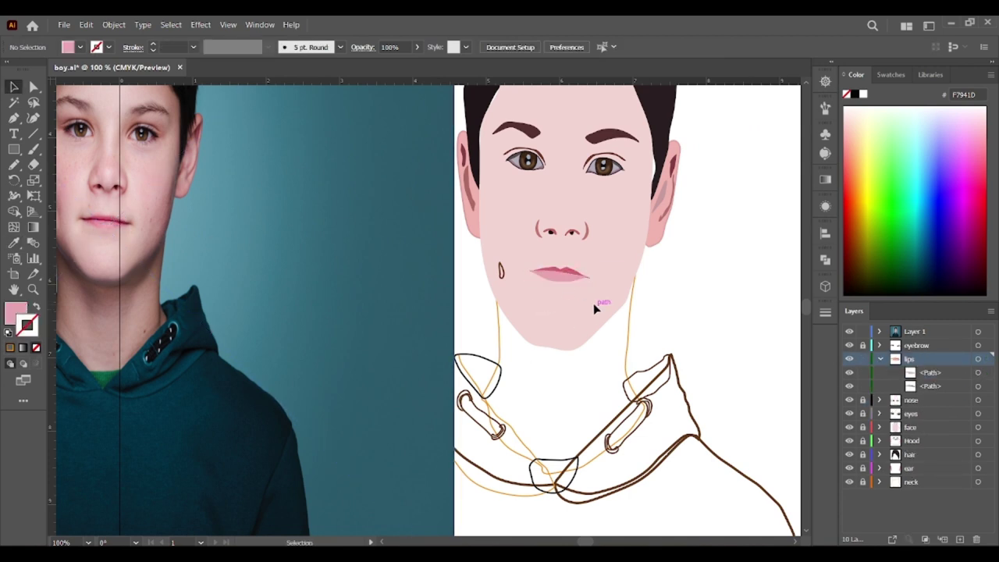
{"action": "scroll", "coordinate": [593, 303], "scroll_direction": "up", "scroll_amount": 5}
{"action": "key", "text": "a"}
{"action": "left_click_drag", "start_coordinate": [652, 322], "coordinate": [658, 331]}
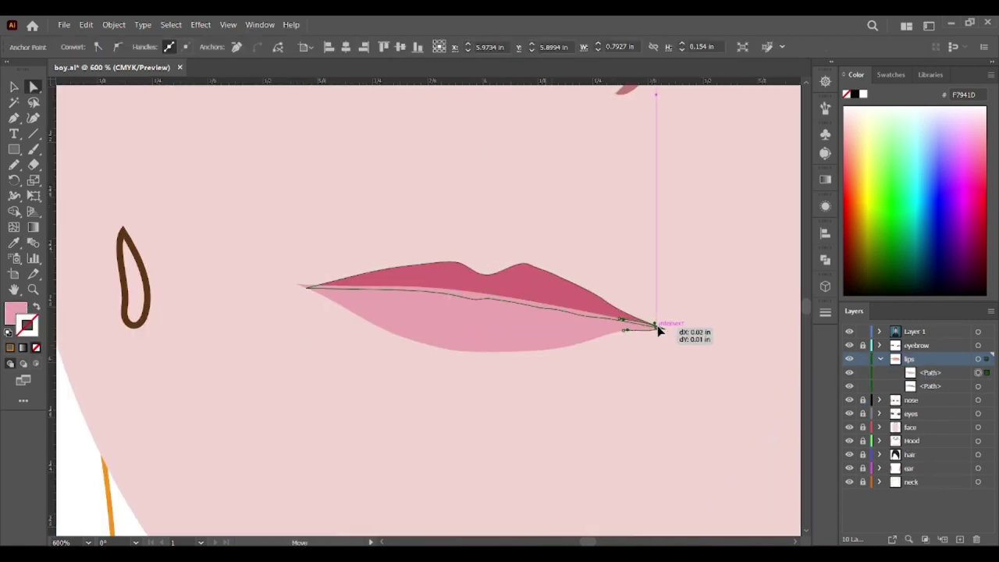
{"action": "left_click", "coordinate": [584, 357]}
- Lay the reference photo over the drawing to compare, then put it back beside it
{"action": "scroll", "coordinate": [314, 296], "scroll_direction": "down", "scroll_amount": 5}
{"action": "scroll", "coordinate": [471, 307], "scroll_direction": "up", "scroll_amount": 3}
{"action": "scroll", "coordinate": [521, 258], "scroll_direction": "up", "scroll_amount": 3}
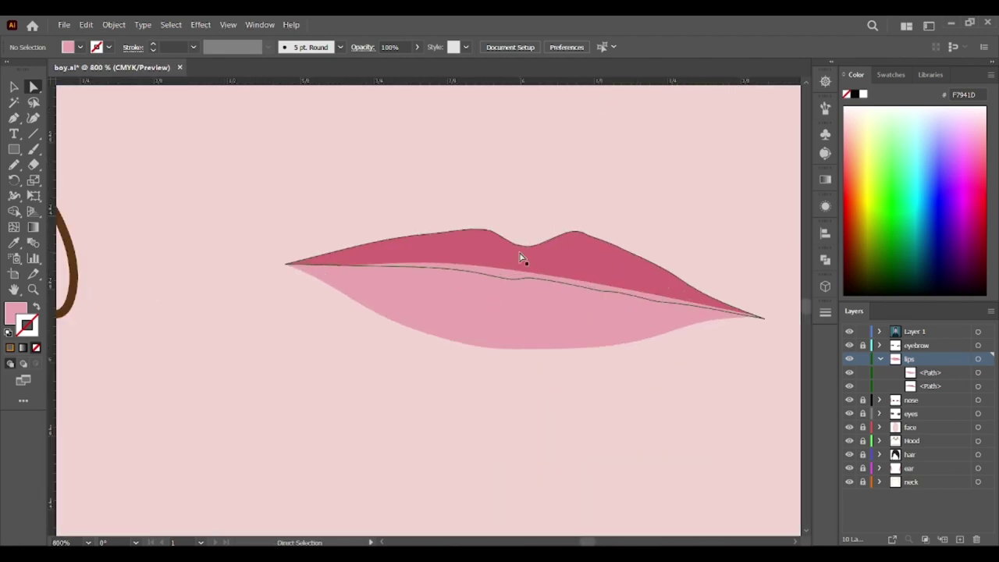
{"action": "scroll", "coordinate": [522, 258], "scroll_direction": "down", "scroll_amount": 5}
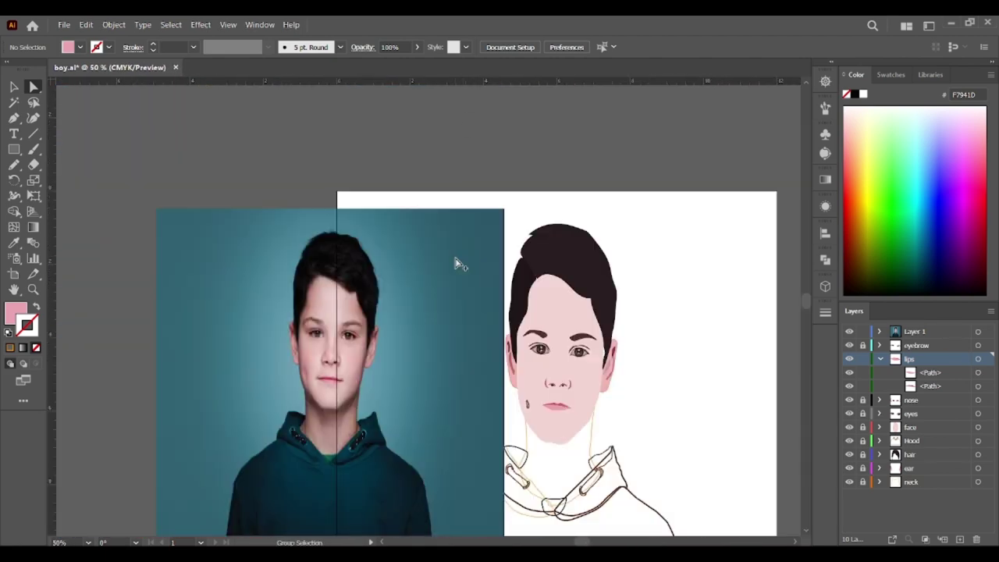
{"action": "key", "text": "v"}
{"action": "mouse_move", "coordinate": [515, 187]}
{"action": "left_mouse_down"}
{"action": "mouse_move", "coordinate": [533, 174]}
{"action": "mouse_move", "coordinate": [469, 249]}
{"action": "left_mouse_up"}
{"action": "scroll", "coordinate": [469, 249], "scroll_direction": "up", "scroll_amount": 3}
{"action": "scroll", "coordinate": [382, 283], "scroll_direction": "up", "scroll_amount": 2}
{"action": "scroll", "coordinate": [379, 379], "scroll_direction": "down", "scroll_amount": 3}
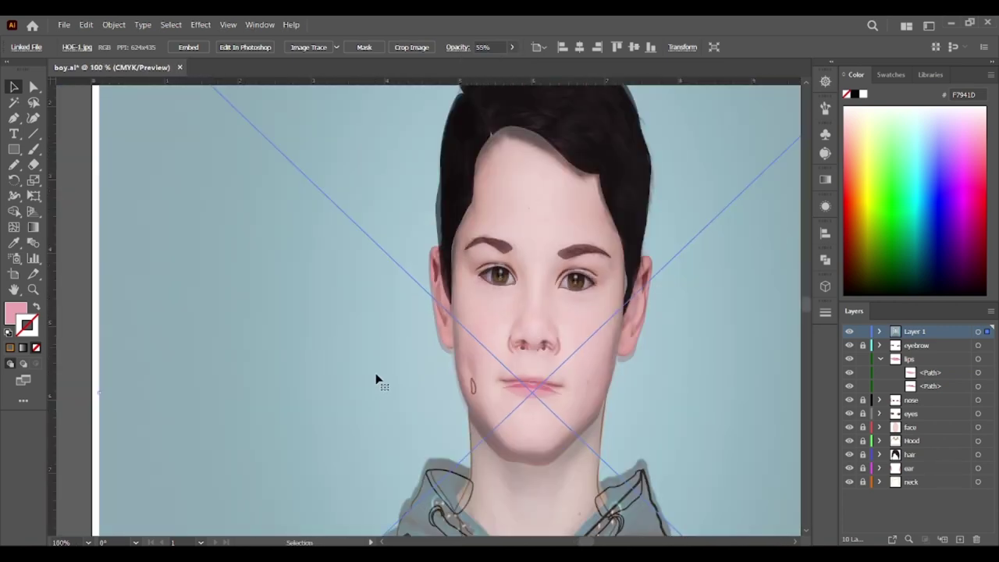
{"action": "scroll", "coordinate": [430, 239], "scroll_direction": "down", "scroll_amount": 3}
{"action": "key", "text": "ctrl+z"}
{"action": "key", "text": "ctrl+z"}
- Add a horizontal guide at the top of the hair and raise the lips slightly
{"action": "left_click_drag", "start_coordinate": [351, 80], "coordinate": [355, 199]}
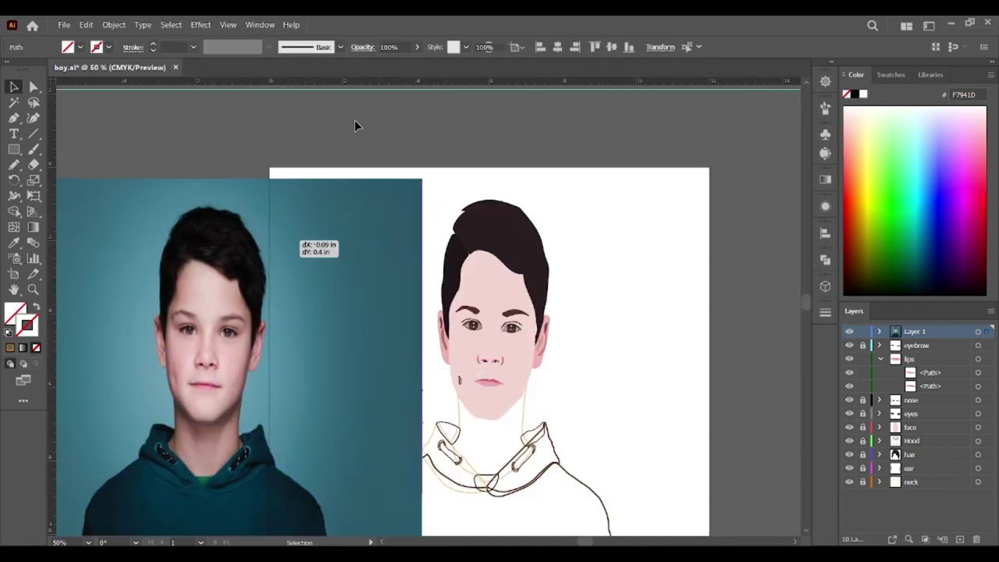
{"action": "scroll", "coordinate": [439, 320], "scroll_direction": "up", "scroll_amount": 2}
{"action": "scroll", "coordinate": [440, 321], "scroll_direction": "down", "scroll_amount": 2}
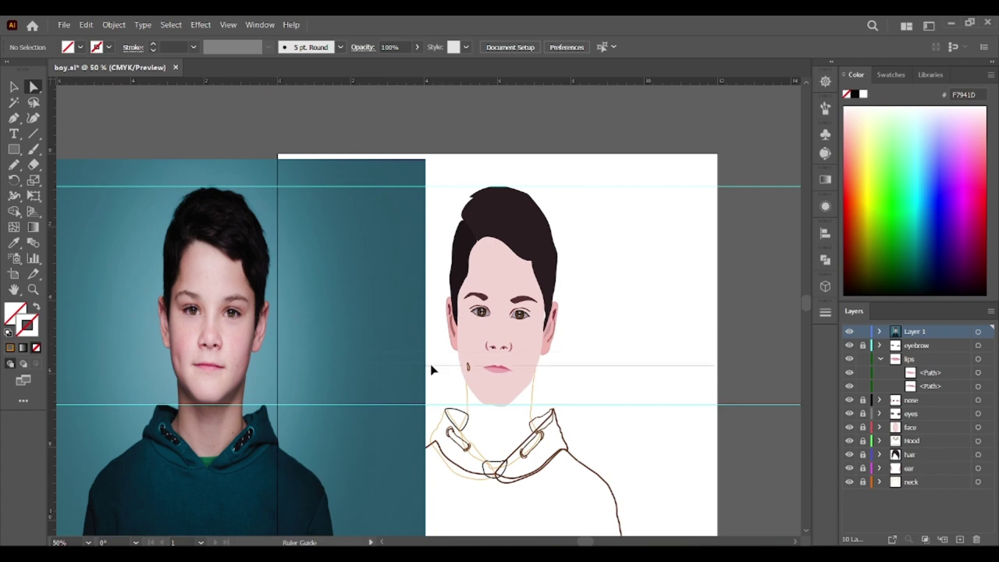
{"action": "scroll", "coordinate": [498, 410], "scroll_direction": "up", "scroll_amount": 3}
{"action": "key", "text": "v"}
{"action": "left_click", "coordinate": [515, 277]}
{"action": "mouse_move", "coordinate": [526, 280]}
{"action": "left_mouse_down"}
{"action": "mouse_move", "coordinate": [526, 270]}
{"action": "mouse_move", "coordinate": [553, 258]}
{"action": "left_mouse_up"}
{"action": "scroll", "coordinate": [553, 258], "scroll_direction": "down", "scroll_amount": 2}
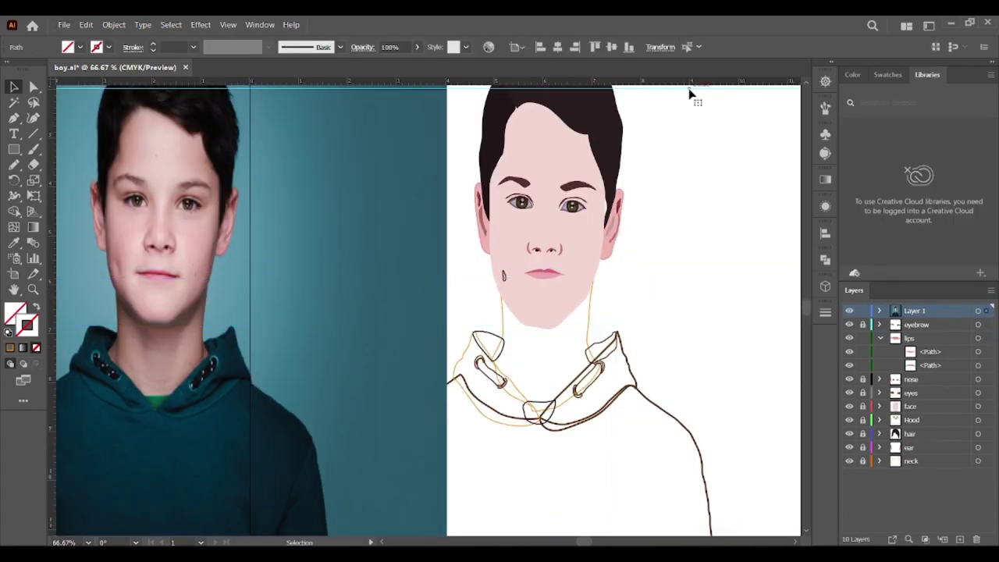
{"action": "scroll", "coordinate": [723, 301], "scroll_direction": "down", "scroll_amount": 1}
{"action": "left_click", "coordinate": [723, 302]}
- Lift the lip corner anchor point slightly with Direct Selection
{"action": "scroll", "coordinate": [723, 301], "scroll_direction": "up", "scroll_amount": 3}
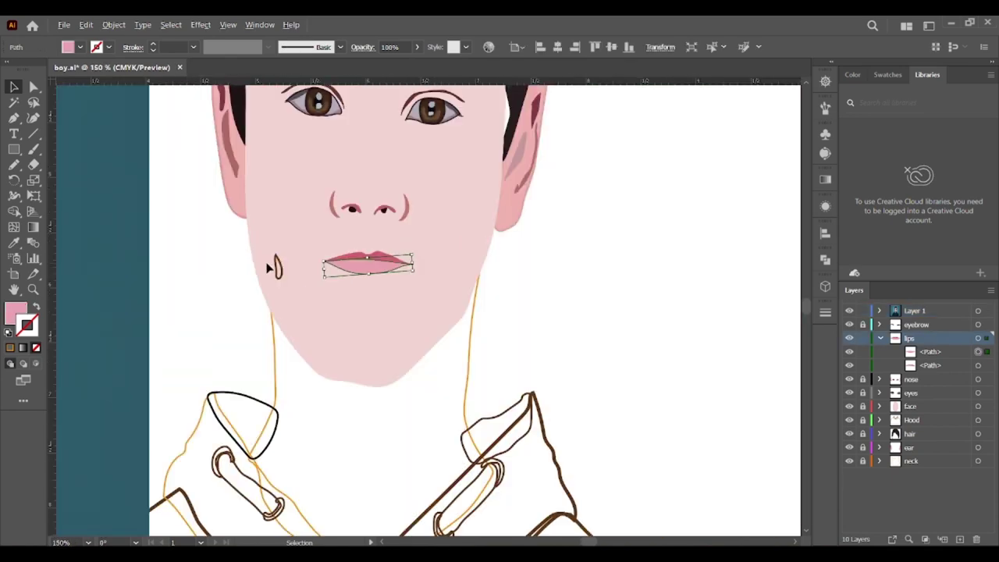
{"action": "scroll", "coordinate": [692, 348], "scroll_direction": "down", "scroll_amount": 2}
{"action": "scroll", "coordinate": [679, 334], "scroll_direction": "up", "scroll_amount": 4}
{"action": "key", "text": "a"}
{"action": "left_click_drag", "start_coordinate": [702, 336], "coordinate": [703, 331]}
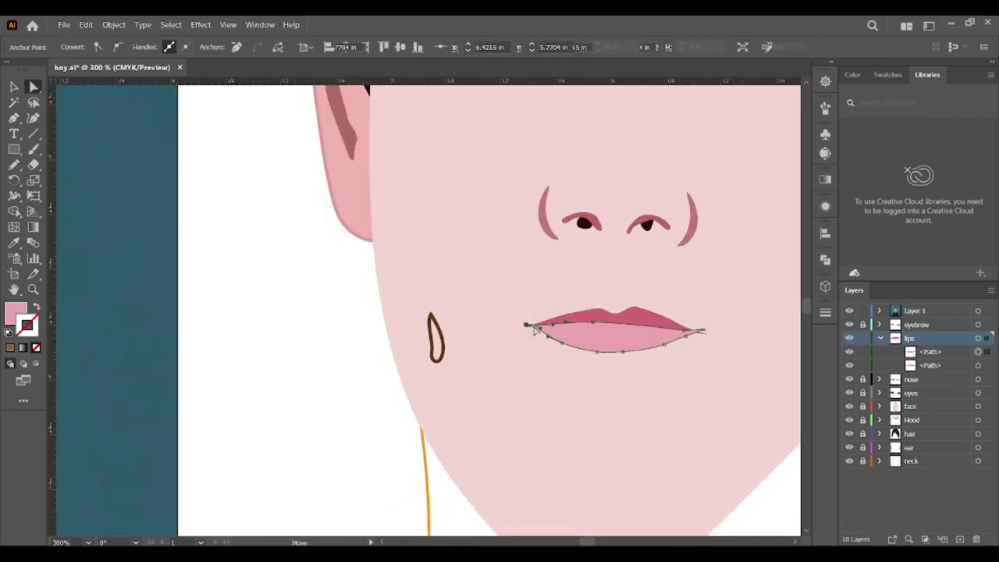
{"action": "key", "text": "v"}
{"action": "scroll", "coordinate": [707, 324], "scroll_direction": "up", "scroll_amount": 1}
{"action": "left_click_drag", "start_coordinate": [514, 389], "coordinate": [545, 373]}
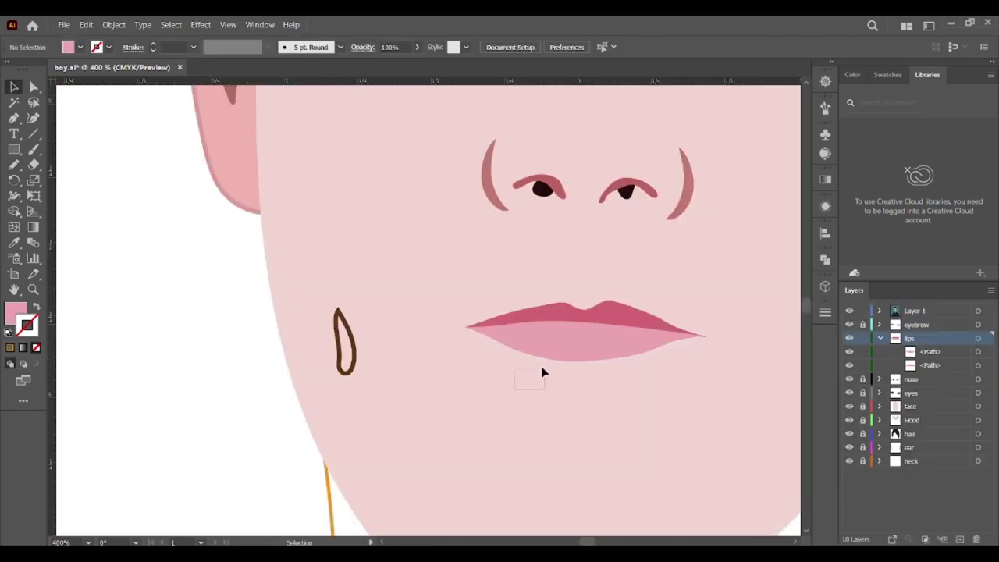
- Paste a copy of the lower lip in front and give it a soft highlight colour
{"action": "key", "text": "ctrl+c"}
{"action": "key", "text": "ctrl+f"}
{"action": "key", "text": "i"}
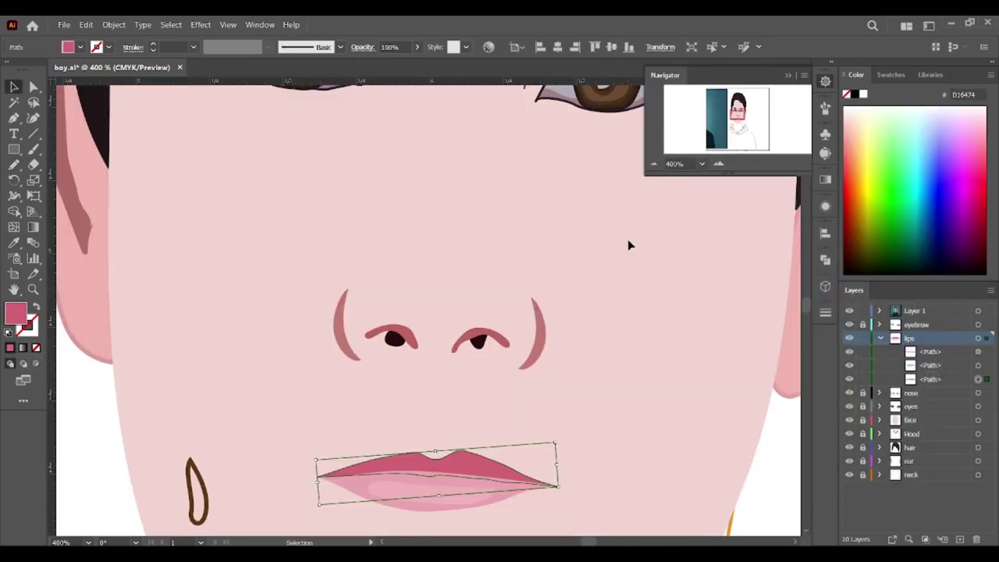
{"action": "scroll", "coordinate": [513, 421], "scroll_direction": "down", "scroll_amount": 3}
{"action": "left_click", "coordinate": [513, 421]}
{"action": "scroll", "coordinate": [381, 344], "scroll_direction": "up", "scroll_amount": 1}
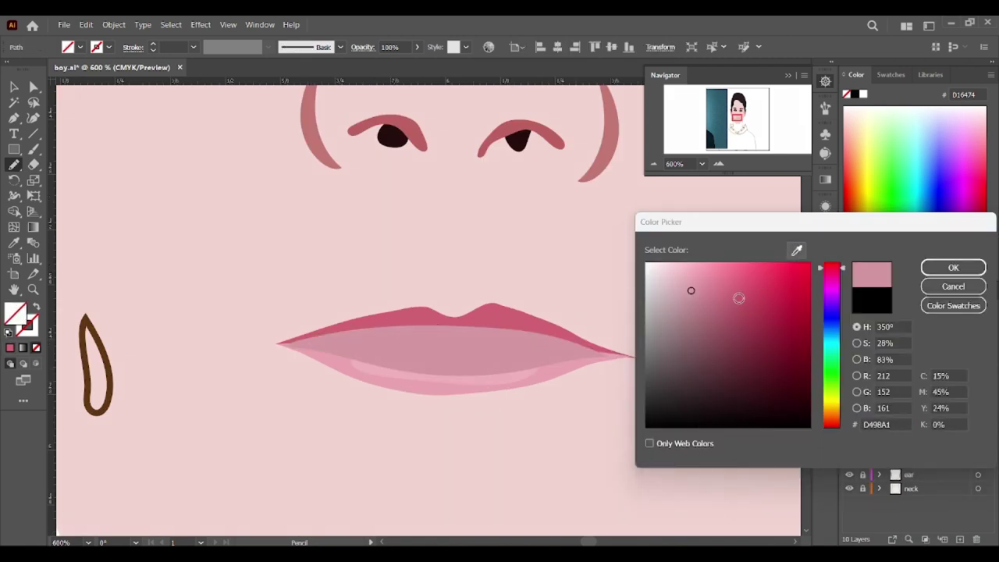
{"action": "left_click", "coordinate": [504, 313]}
- Apply the dark pink sampled from the photo to the lips and zoom out to the whole portrait
{"action": "key", "text": "Return"}
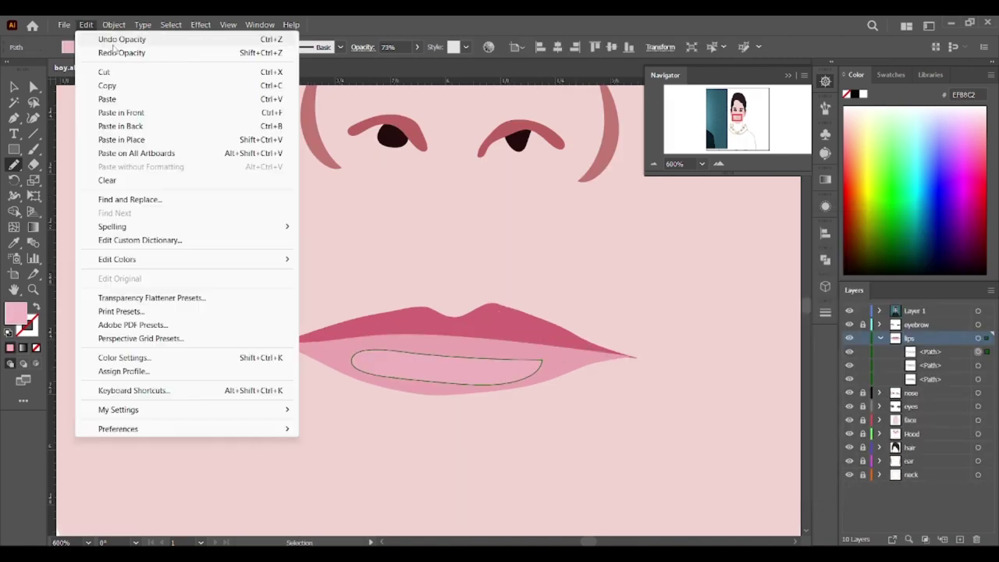
{"action": "key", "text": "i"}
{"action": "left_click", "coordinate": [506, 311]}
{"action": "key", "text": "v"}
{"action": "left_click", "coordinate": [596, 323]}
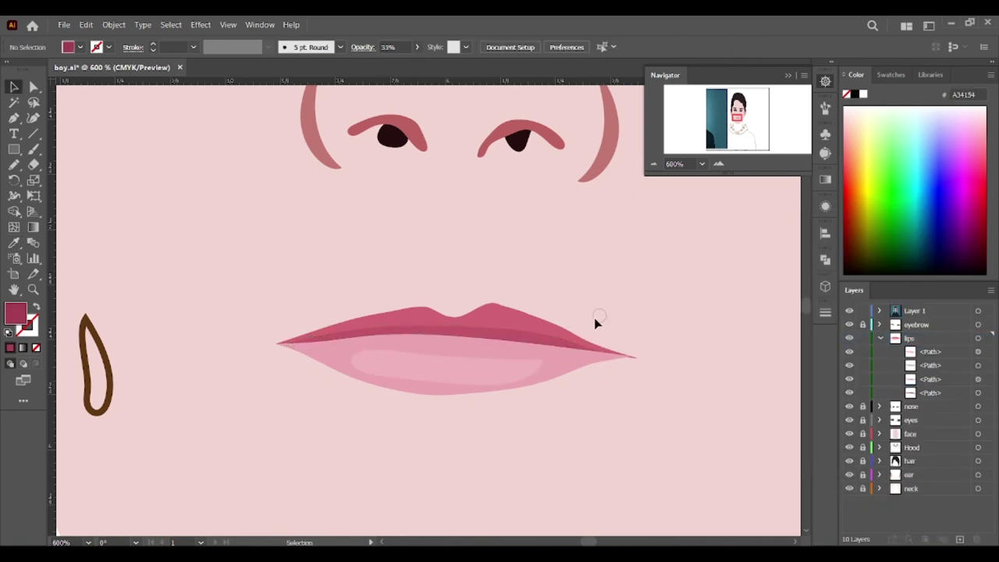
{"action": "key", "text": "ctrl+1"}
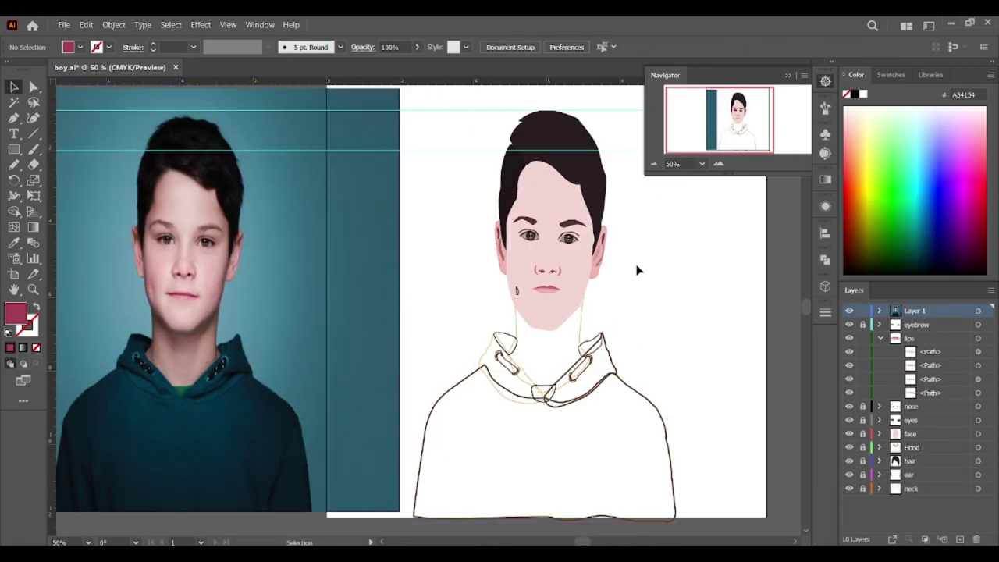
- Capture a progress screenshot and save it as a JPG
{"action": "key", "text": "Print"}
{"action": "key", "text": "ctrl+s"}
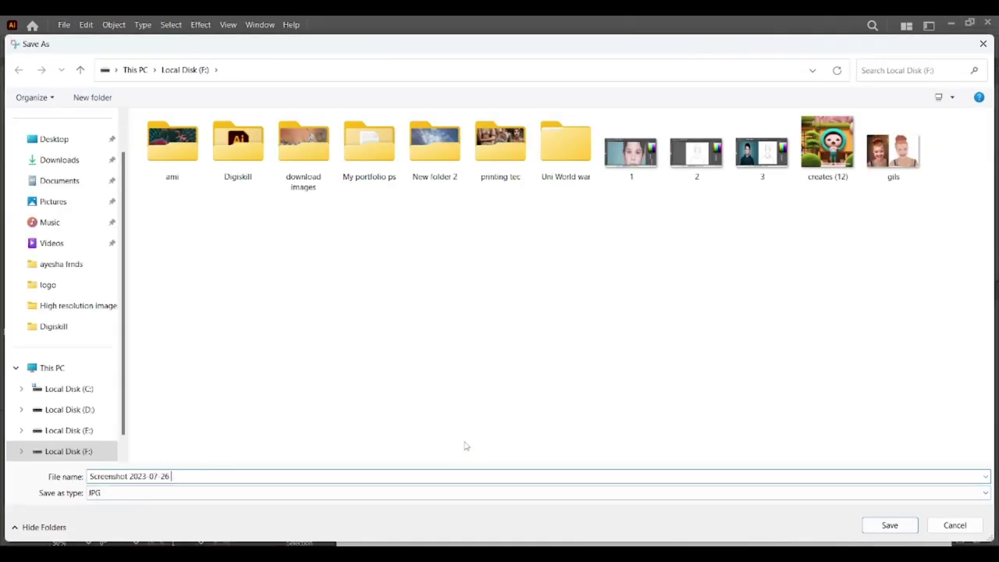
{"action": "key", "text": "Return"}
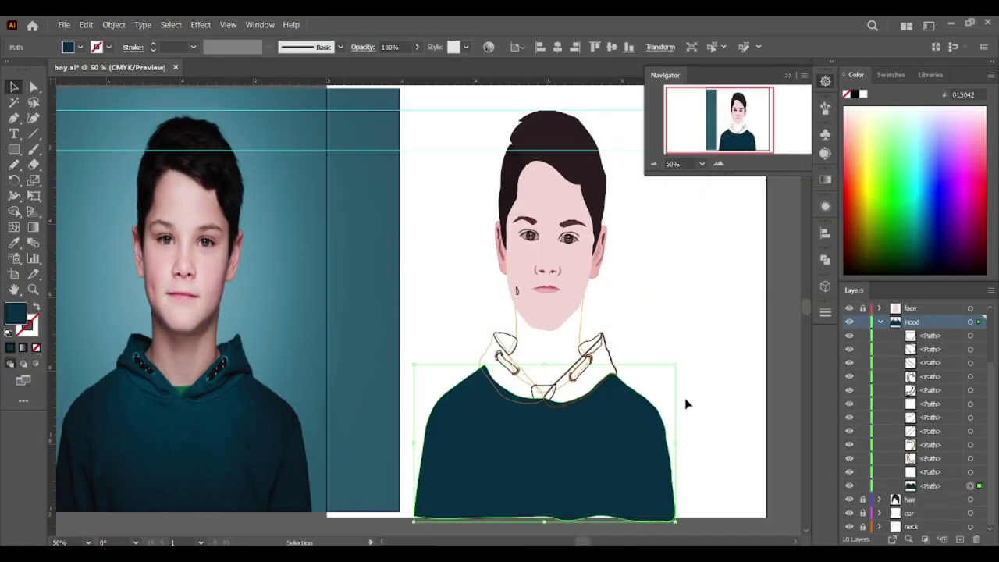
- Fill the small neck piece under the chin green using the fill Color Picker
{"action": "scroll", "coordinate": [686, 404], "scroll_direction": "up", "scroll_amount": 2}
{"action": "left_click", "coordinate": [703, 419]}
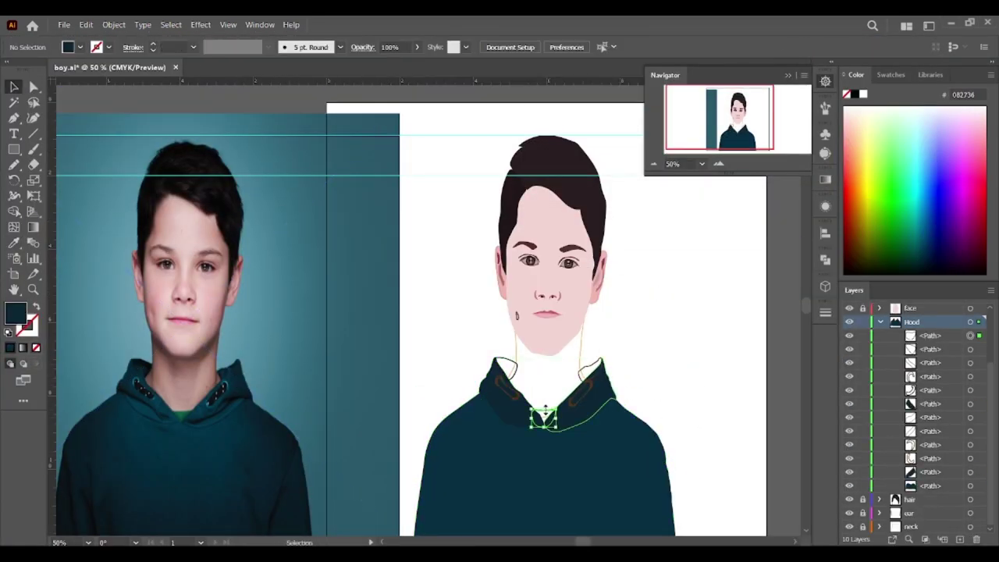
{"action": "left_click", "coordinate": [677, 370]}
{"action": "double_click", "coordinate": [15, 312]}
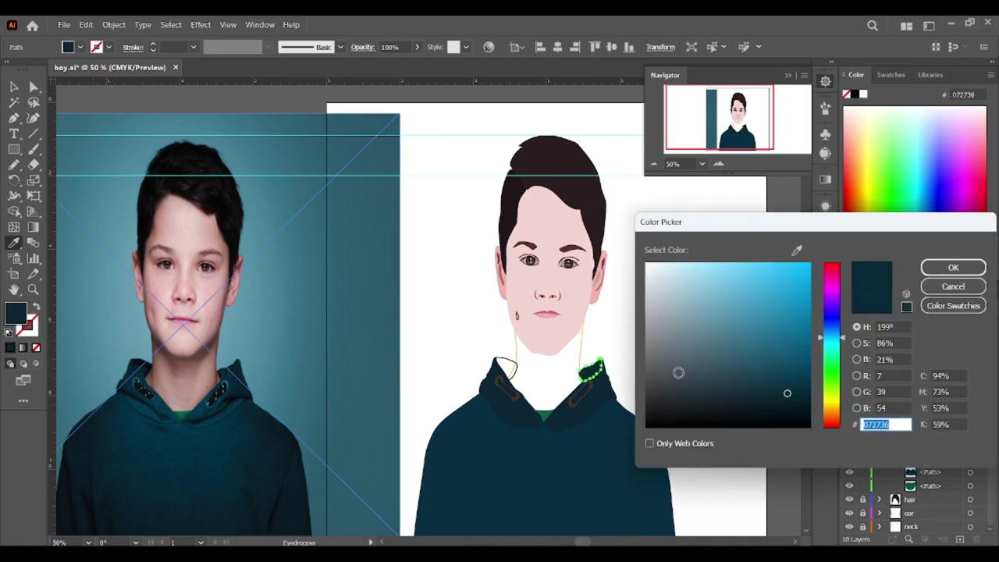
{"action": "left_click", "coordinate": [941, 266]}
{"action": "left_click", "coordinate": [506, 395]}
{"action": "key", "text": "v"}
{"action": "key", "text": "ctrl+shift+a"}
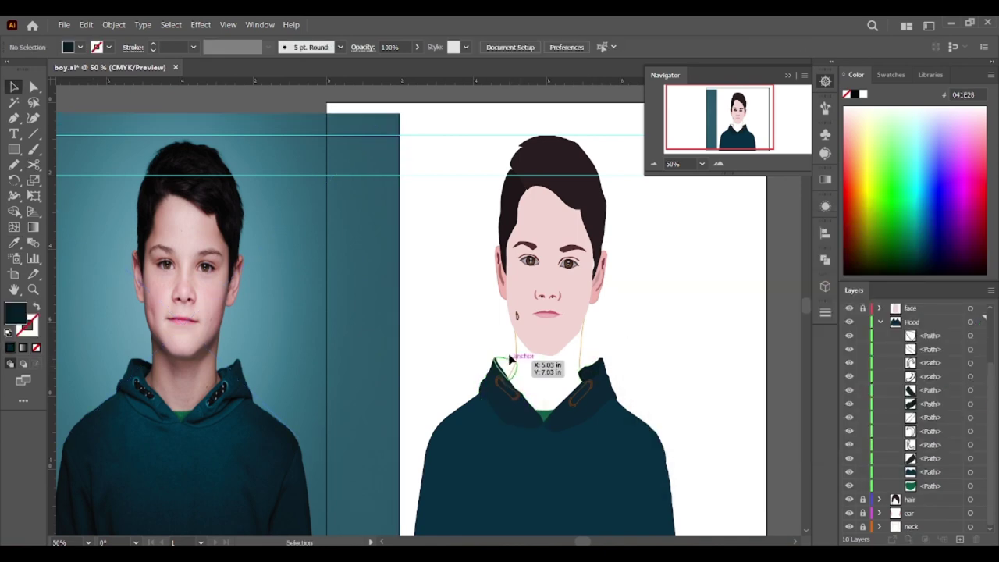
- Select the right hood lapel path with Direct Selection to inspect its anchors
{"action": "scroll", "coordinate": [565, 347], "scroll_direction": "up", "scroll_amount": 2}
{"action": "left_click", "coordinate": [880, 321]}
{"action": "scroll", "coordinate": [593, 375], "scroll_direction": "up", "scroll_amount": 2}
{"action": "key", "text": "a"}
{"action": "left_click", "coordinate": [589, 373]}
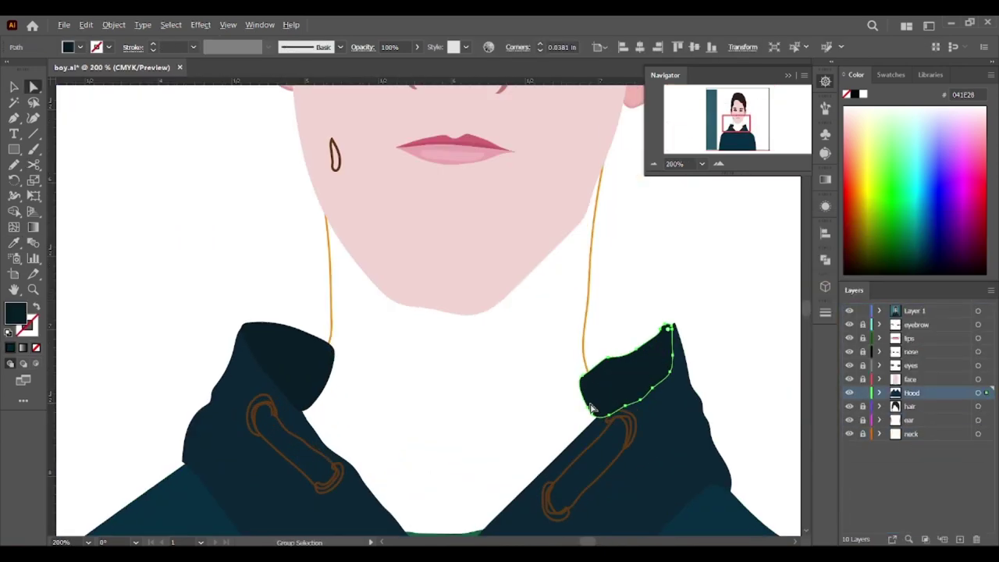
{"action": "scroll", "coordinate": [585, 344], "scroll_direction": "up", "scroll_amount": 1}
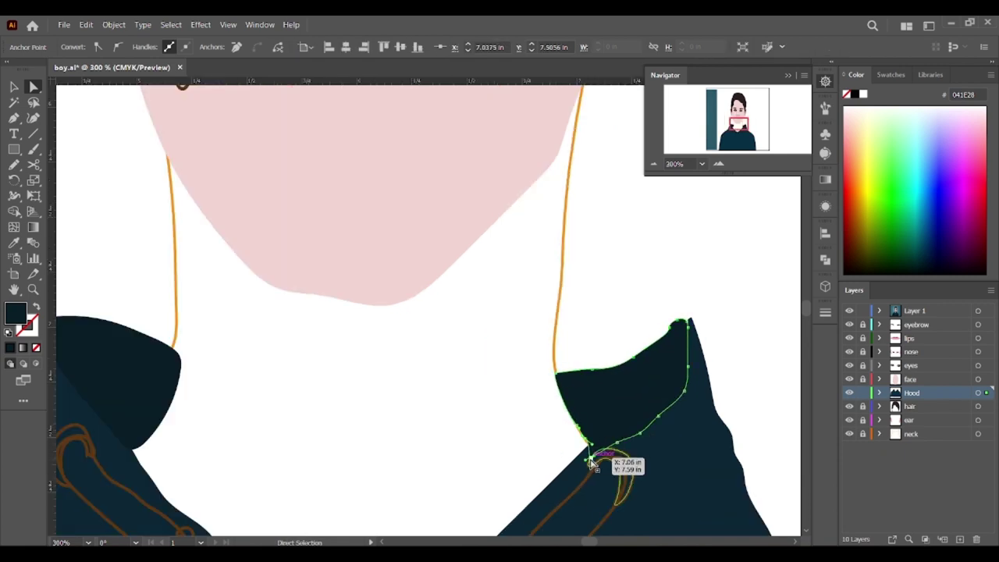
{"action": "scroll", "coordinate": [591, 462], "scroll_direction": "up", "scroll_amount": 1}
{"action": "left_click", "coordinate": [761, 290]}
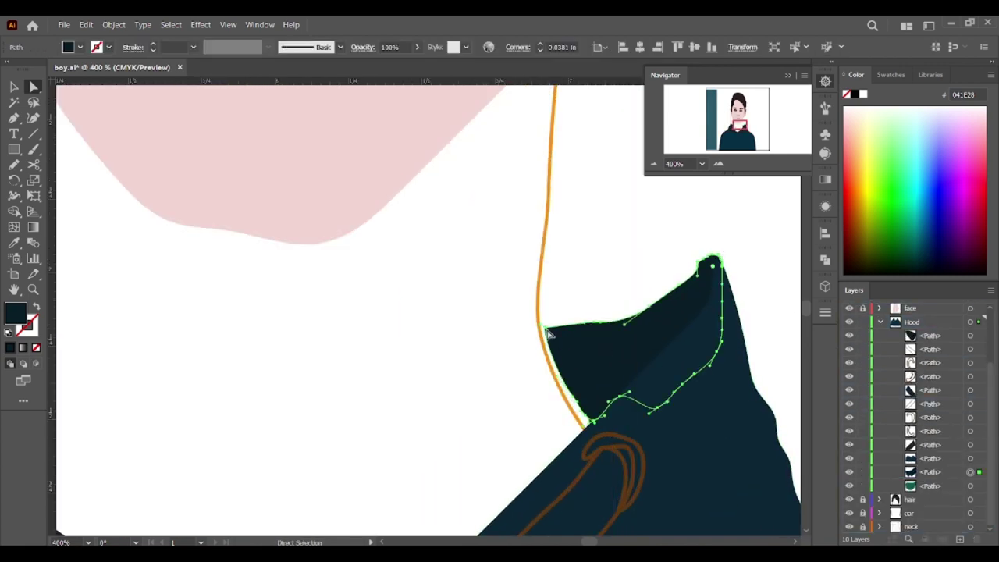
{"action": "scroll", "coordinate": [468, 265], "scroll_direction": "down", "scroll_amount": 1}
{"action": "scroll", "coordinate": [341, 295], "scroll_direction": "left", "scroll_amount": 3}
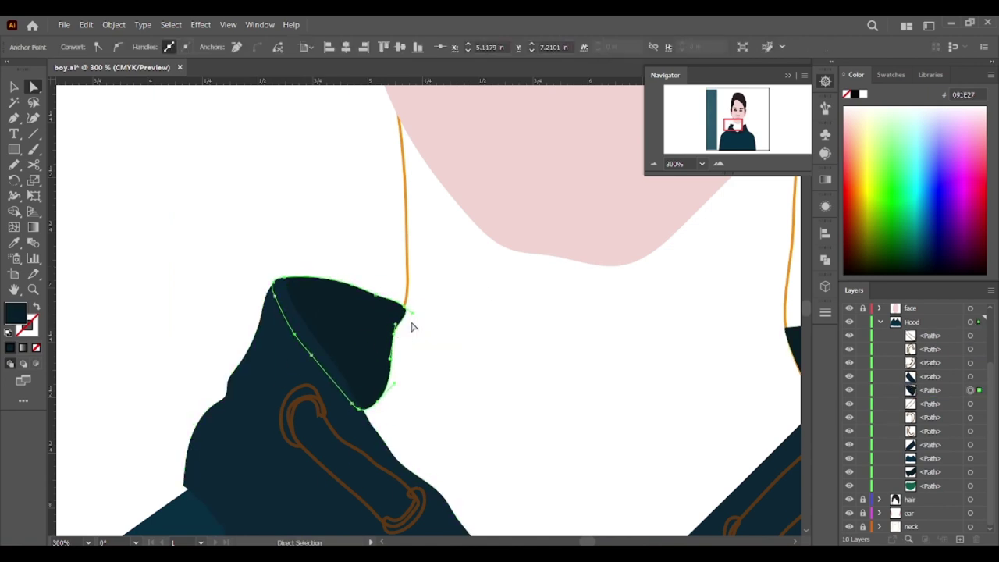
- Reshape the left lapel's inner shadow and fill it near-black to match the right lapel
{"action": "left_click_drag", "start_coordinate": [410, 322], "coordinate": [361, 398]}
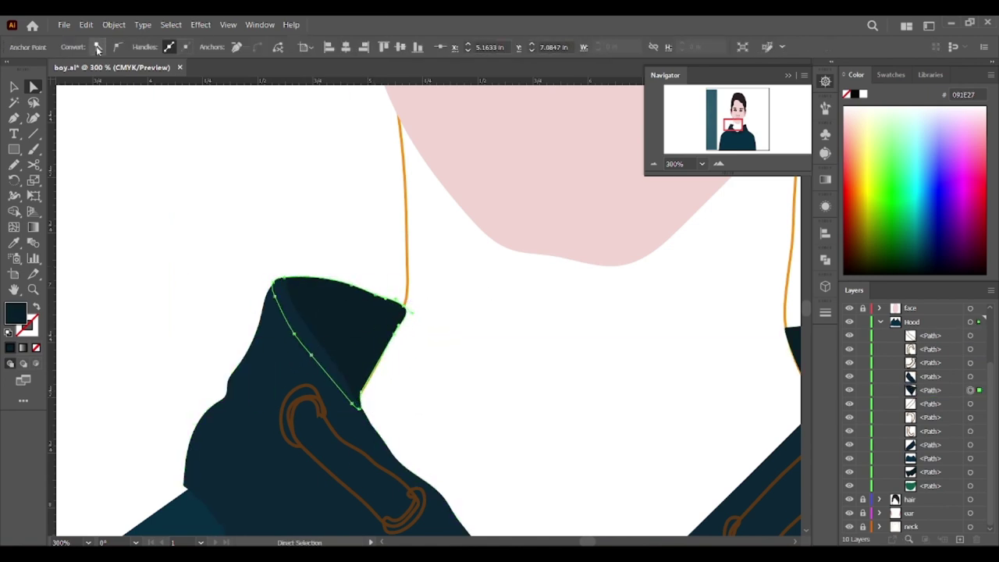
{"action": "scroll", "coordinate": [265, 355], "scroll_direction": "down", "scroll_amount": 2}
{"action": "double_click", "coordinate": [15, 312]}
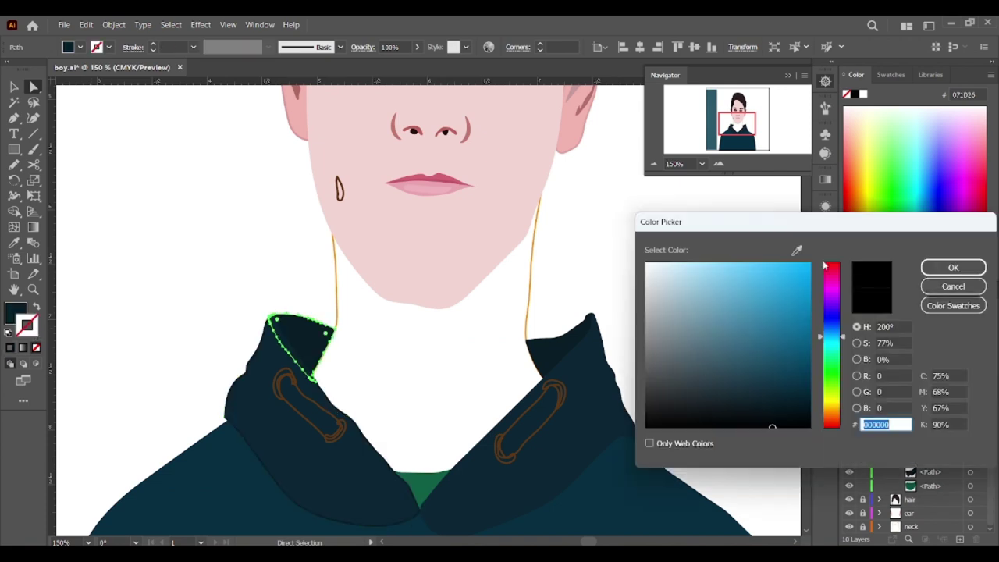
{"action": "key", "text": "Return"}
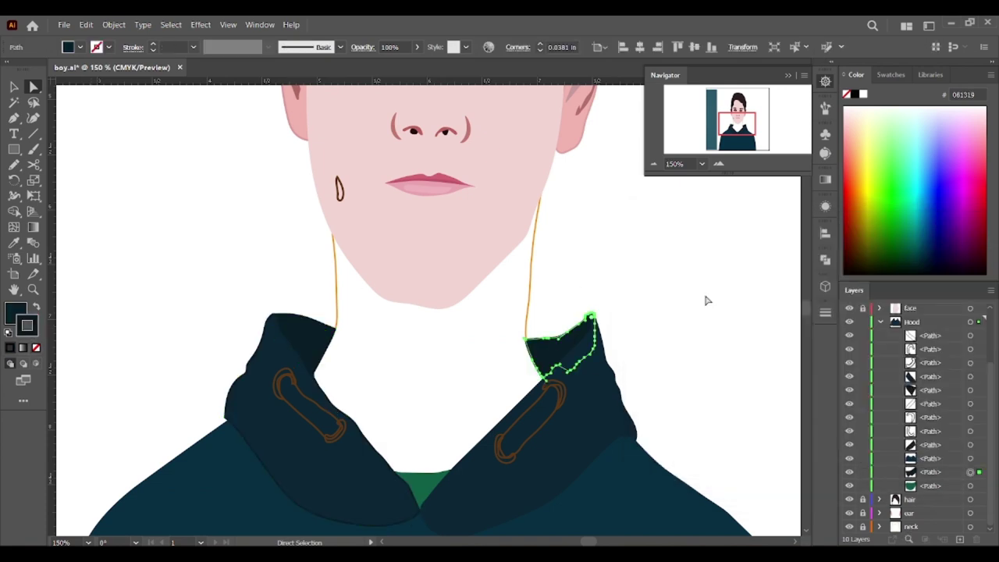
{"action": "left_click", "coordinate": [636, 428]}
{"action": "key", "text": "ctrl+plus"}
{"action": "left_click", "coordinate": [763, 301]}
{"action": "scroll", "coordinate": [997, 388], "scroll_direction": "up", "scroll_amount": 1}
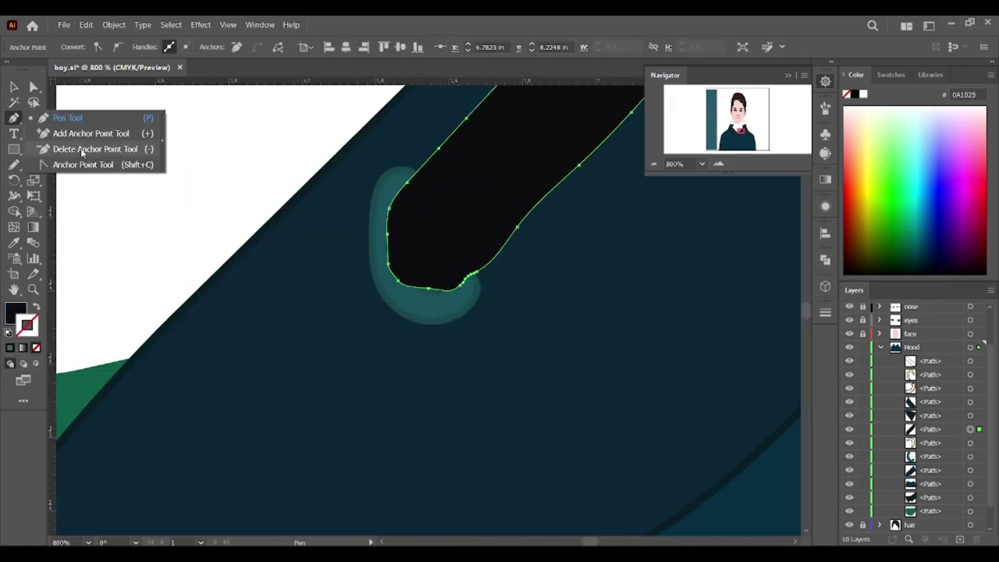
- Reshape the rounded end of the dark drawstring cord on the right lapel
{"action": "key", "text": "a"}
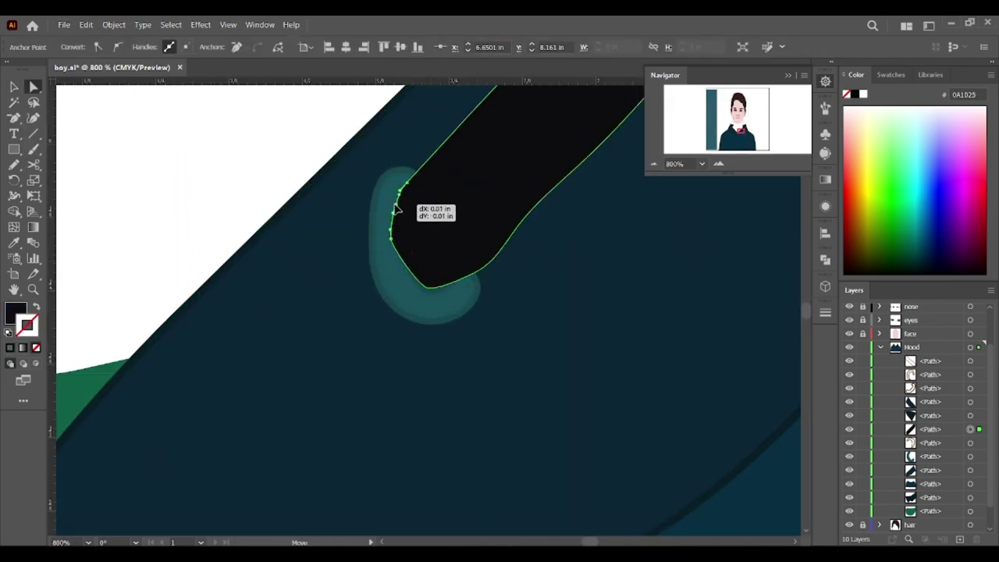
{"action": "left_click_drag", "start_coordinate": [396, 209], "coordinate": [396, 209]}
{"action": "key", "text": "v"}
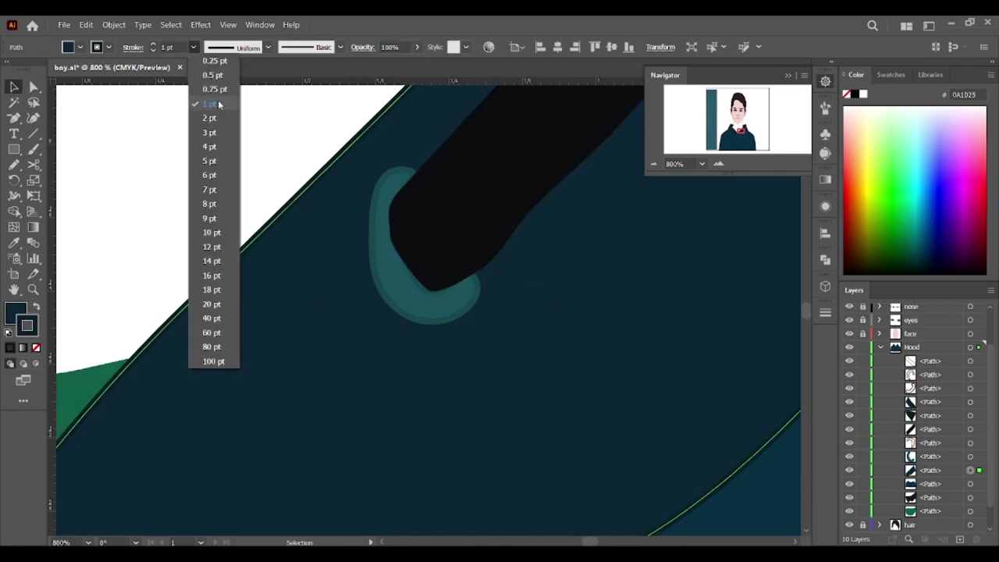
{"action": "scroll", "coordinate": [437, 409], "scroll_direction": "down", "scroll_amount": 5}
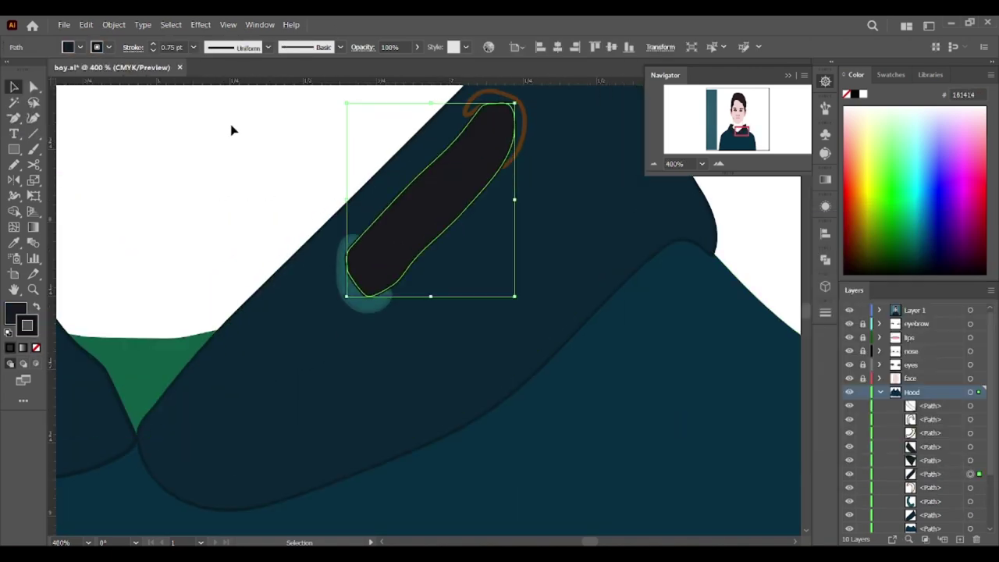
{"action": "left_click", "coordinate": [572, 488]}
{"action": "scroll", "coordinate": [515, 217], "scroll_direction": "up", "scroll_amount": 2}
- Fill the highlight around the cord's eyelet with teal sampled from the lower eyelet rim
{"action": "double_click", "coordinate": [523, 208]}
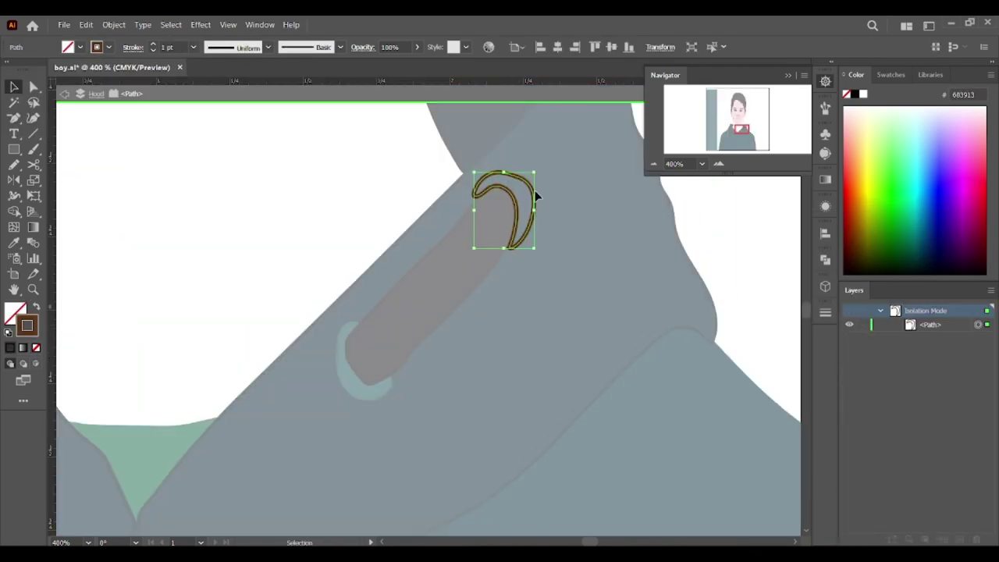
{"action": "key", "text": "Escape"}
{"action": "left_click", "coordinate": [512, 217]}
{"action": "left_click", "coordinate": [524, 205]}
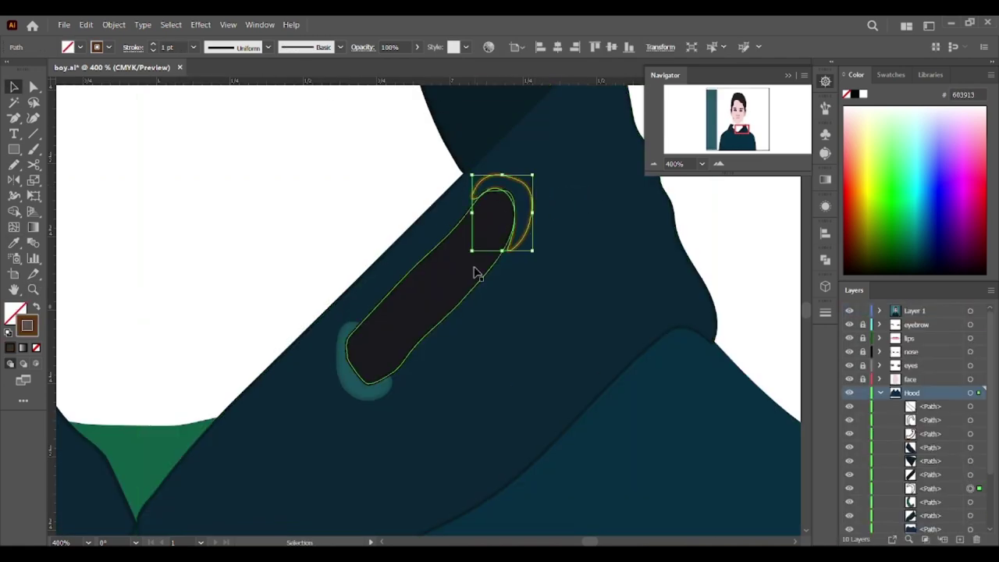
{"action": "double_click", "coordinate": [11, 308]}
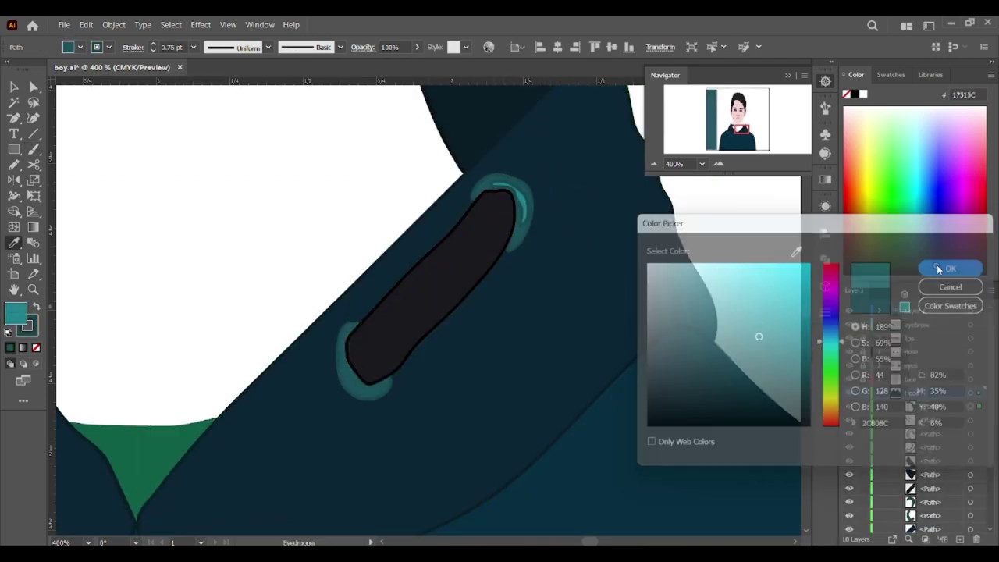
{"action": "left_click", "coordinate": [946, 267]}
{"action": "left_click", "coordinate": [353, 376], "text": "ctrl"}
{"action": "key", "text": "n"}
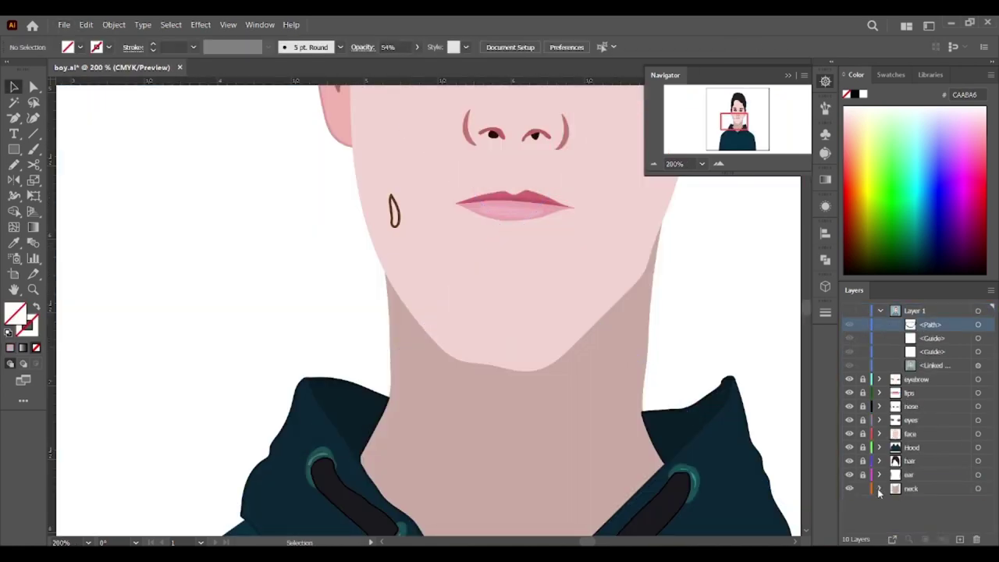
- Move the chin shadow path into the neck layer, briefly checking the reference photo
{"action": "left_click_drag", "start_coordinate": [929, 497], "coordinate": [929, 494]}
{"action": "left_click", "coordinate": [849, 311]}
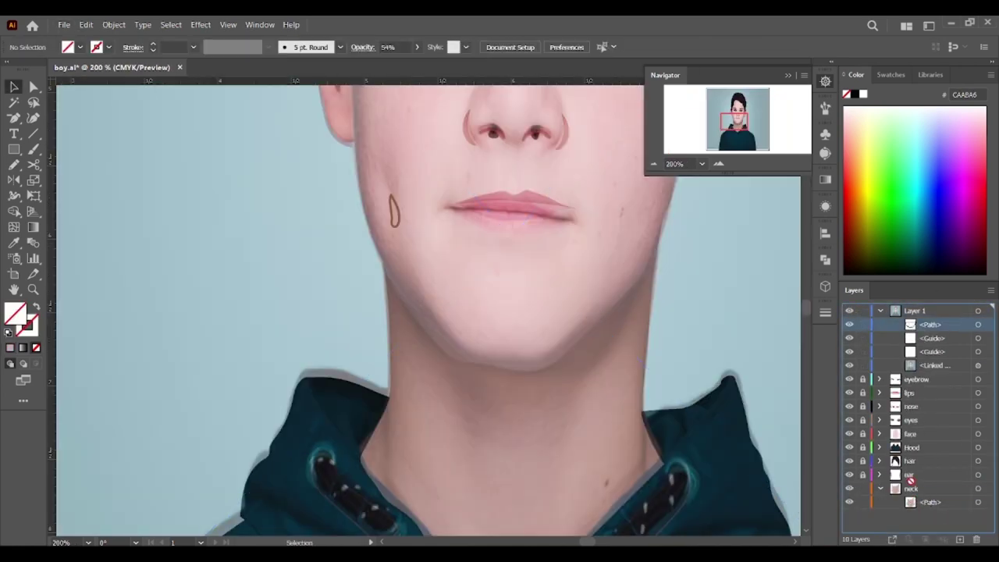
{"action": "left_click", "coordinate": [849, 311]}
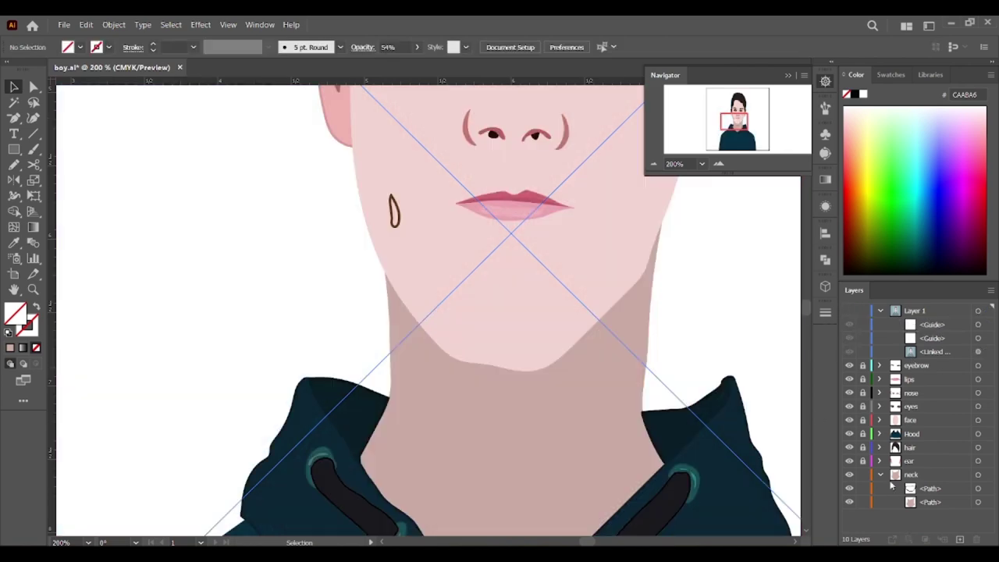
{"action": "left_click", "coordinate": [849, 488]}
- Fill the chin shadow with BC9C99, refine its anchors, zoom out and show the reference photo
{"action": "left_click", "coordinate": [570, 327]}
{"action": "key", "text": "ctrl+minus"}
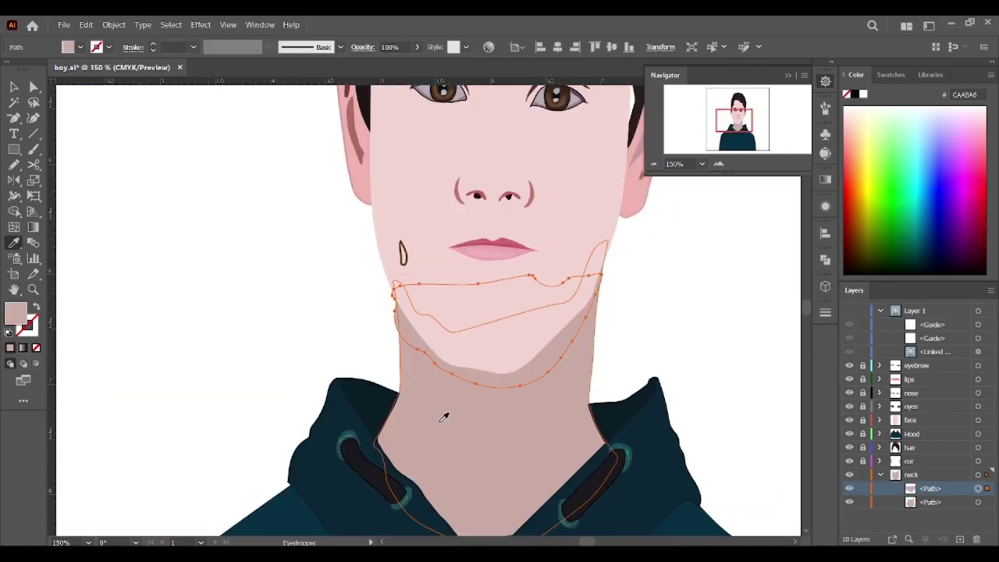
{"action": "double_click", "coordinate": [16, 312]}
{"action": "left_click", "coordinate": [955, 263]}
{"action": "key", "text": "a"}
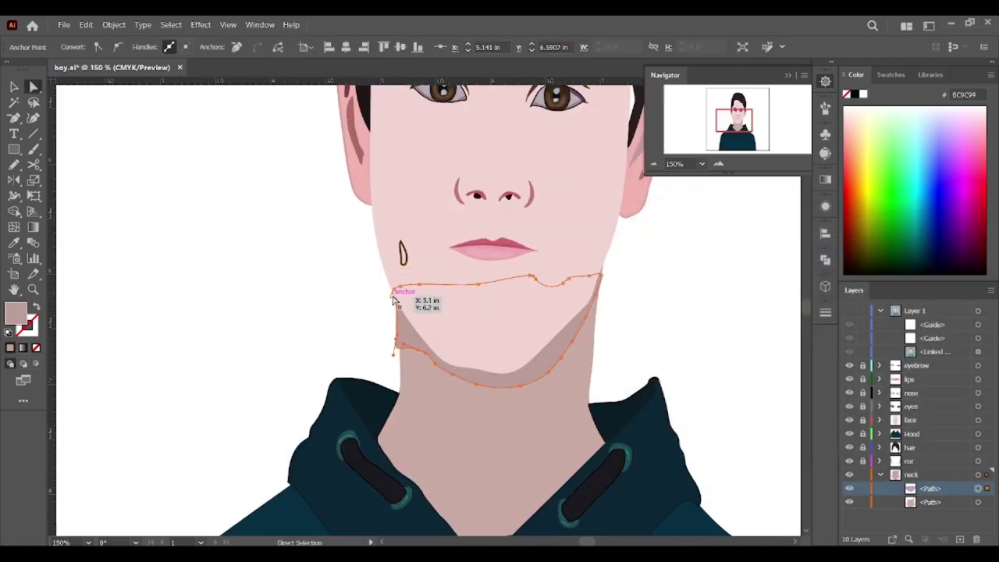
{"action": "key", "text": "v"}
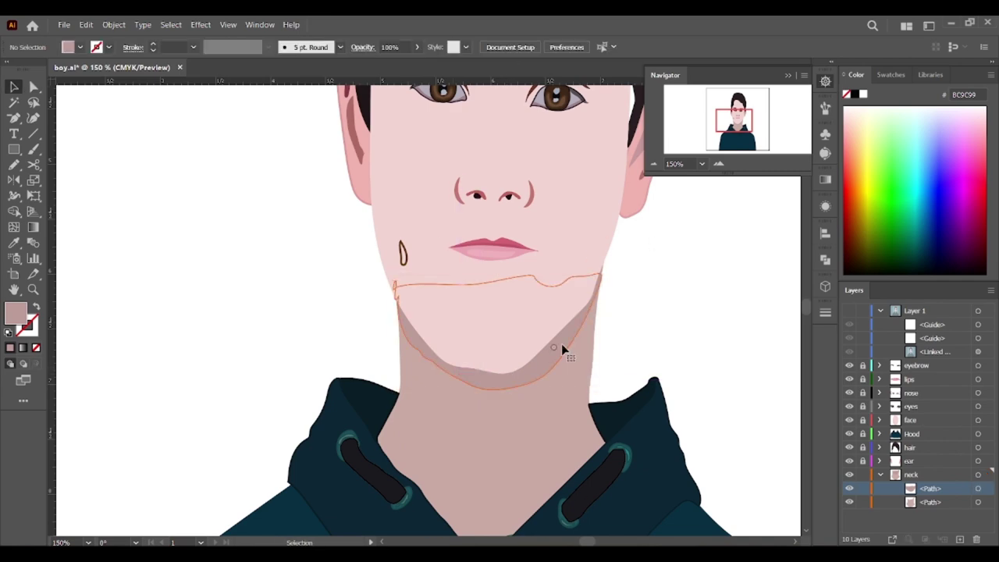
{"action": "key", "text": "ctrl+shift+a"}
{"action": "key", "text": "ctrl+minus"}
{"action": "key", "text": "ctrl+minus"}
{"action": "key", "text": "ctrl+minus"}
{"action": "left_click", "coordinate": [849, 311]}
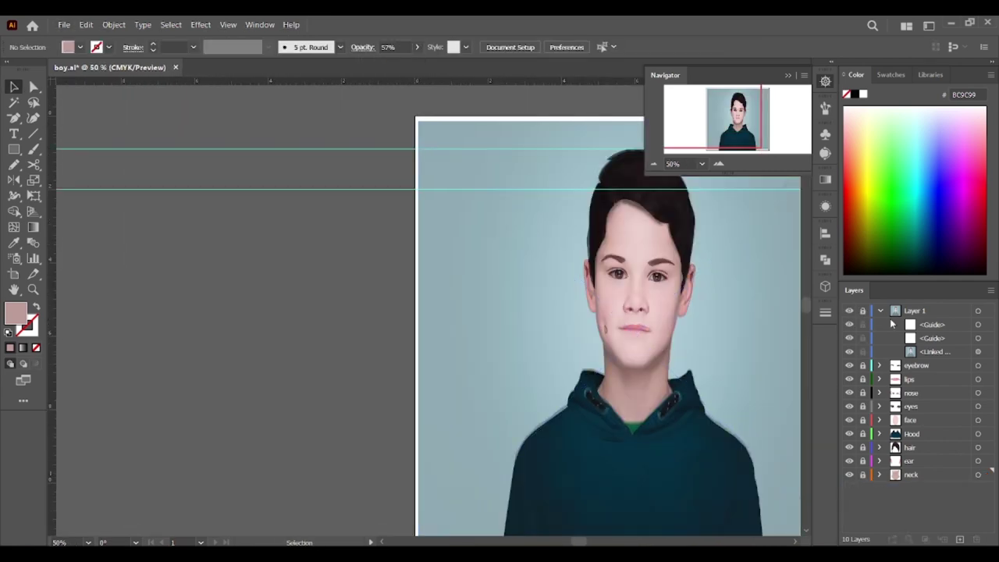
- Zoom in on the hoodie and make the reference photo layer more opaque
{"action": "scroll", "coordinate": [625, 328], "scroll_direction": "down", "scroll_amount": 2}
{"action": "key", "text": "ctrl+plus"}
{"action": "left_click", "coordinate": [881, 310]}
{"action": "left_click", "coordinate": [881, 393]}
{"action": "key", "text": "ctrl+plus"}
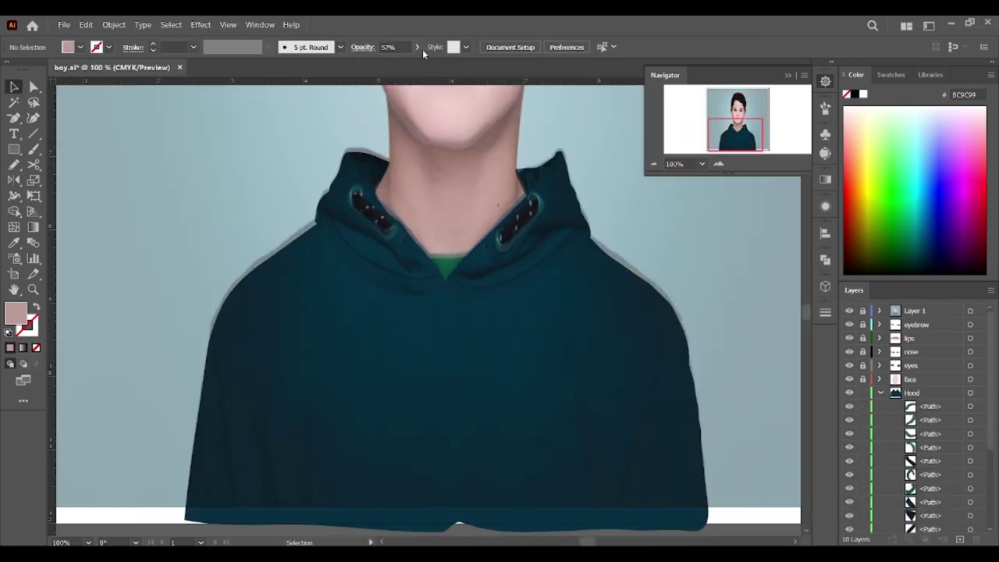
{"action": "double_click", "coordinate": [412, 87]}
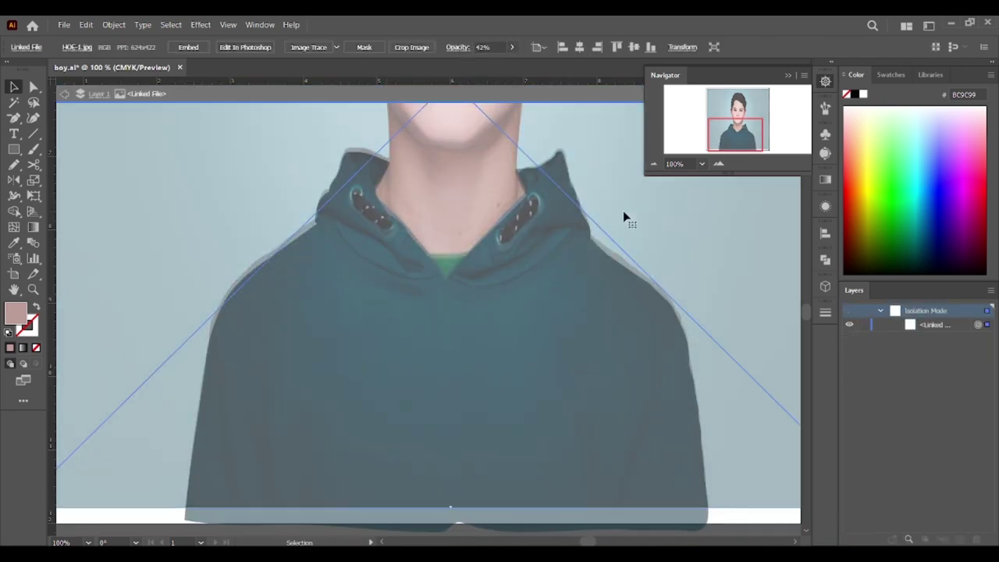
{"action": "key", "text": "Escape"}
{"action": "left_click", "coordinate": [511, 46]}
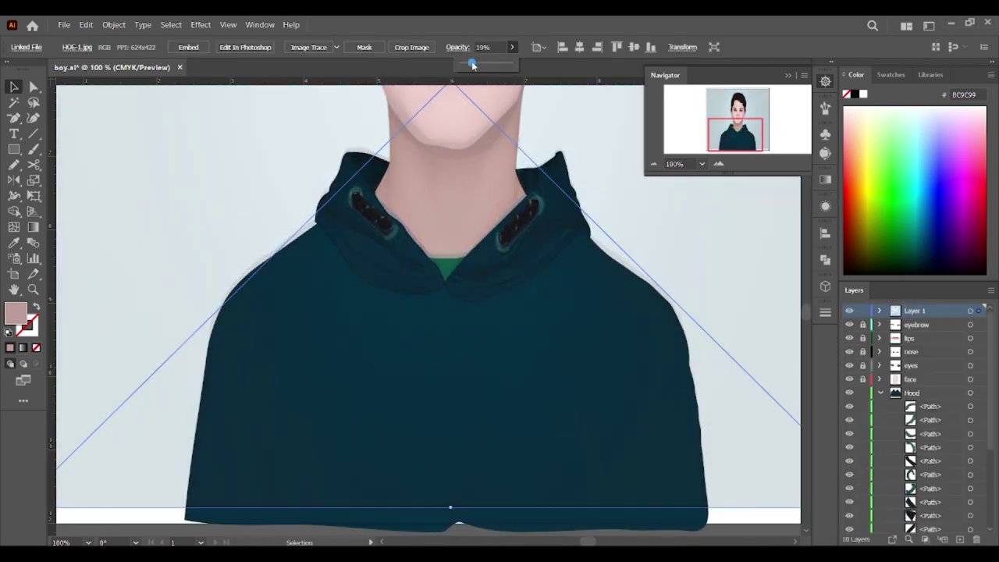
{"action": "left_click_drag", "start_coordinate": [481, 64], "coordinate": [513, 64]}
{"action": "key", "text": "ctrl+shift+a"}
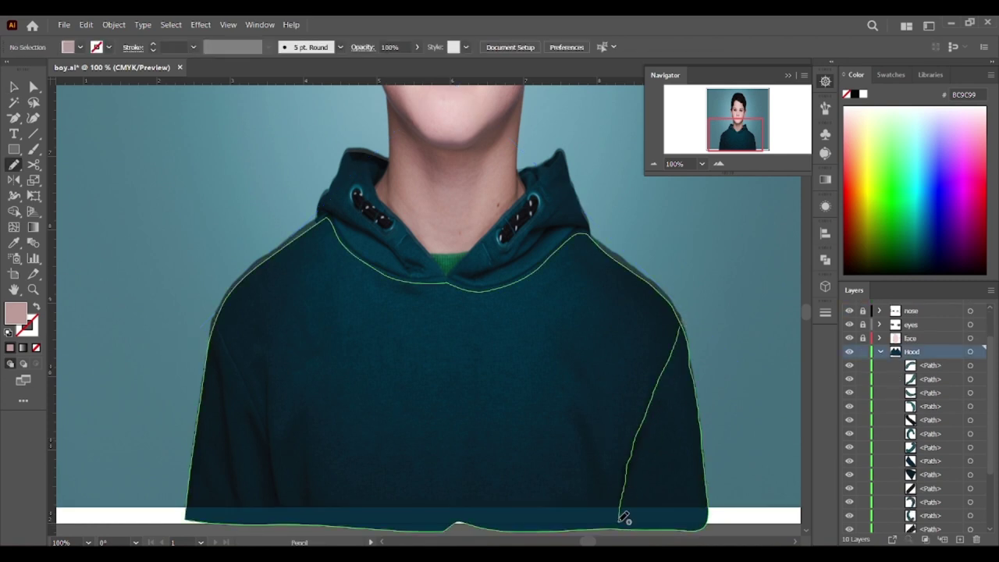
- Sample a dark tone from the hoodie body for the new crease and hide the reference photo
{"action": "key", "text": "v"}
{"action": "left_click", "coordinate": [647, 413]}
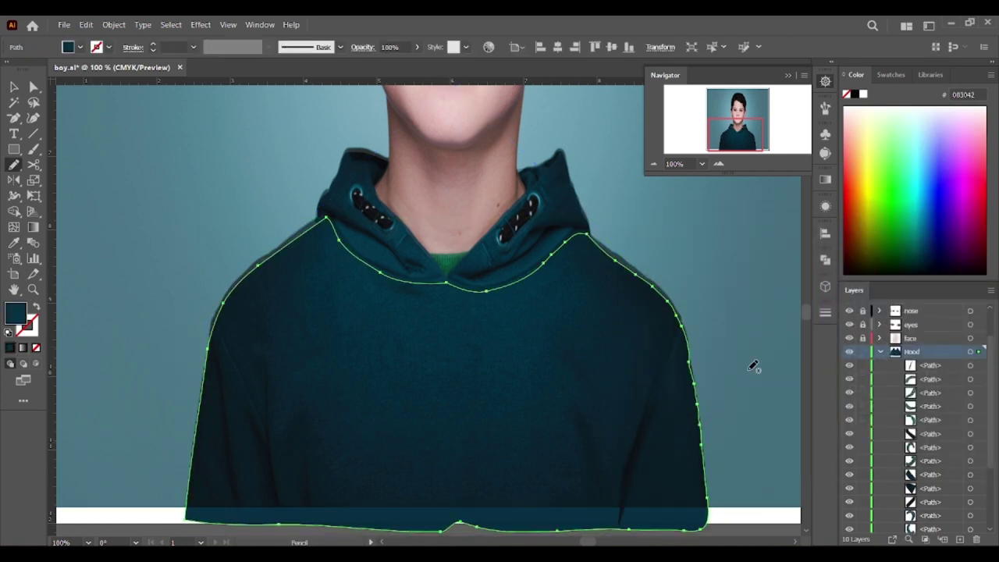
{"action": "key", "text": "i"}
{"action": "left_click", "coordinate": [644, 467]}
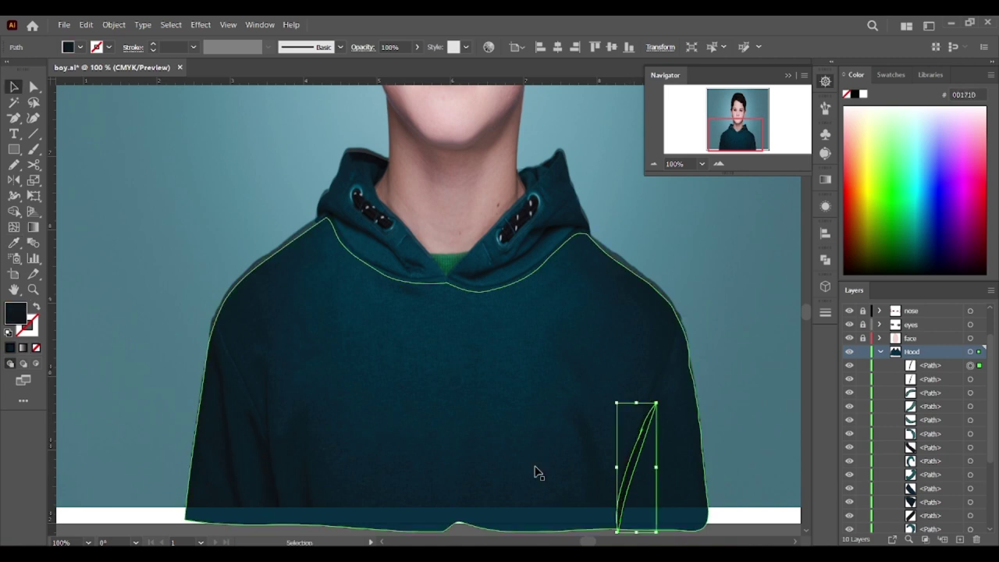
{"action": "left_click", "coordinate": [537, 473]}
{"action": "scroll", "coordinate": [913, 375], "scroll_direction": "up", "scroll_amount": 3}
{"action": "left_click", "coordinate": [849, 311]}
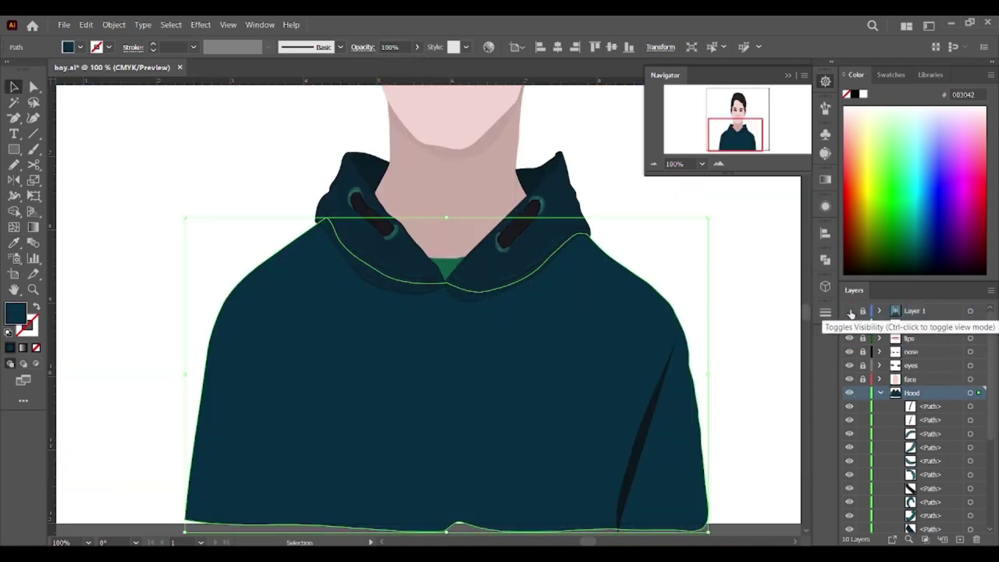
{"action": "left_click", "coordinate": [317, 203]}
{"action": "double_click", "coordinate": [27, 324]}
{"action": "key", "text": "Escape"}
- Recolour the right-side hoodie crease with a darker colour sampled from the hoodie
{"action": "left_click", "coordinate": [650, 437]}
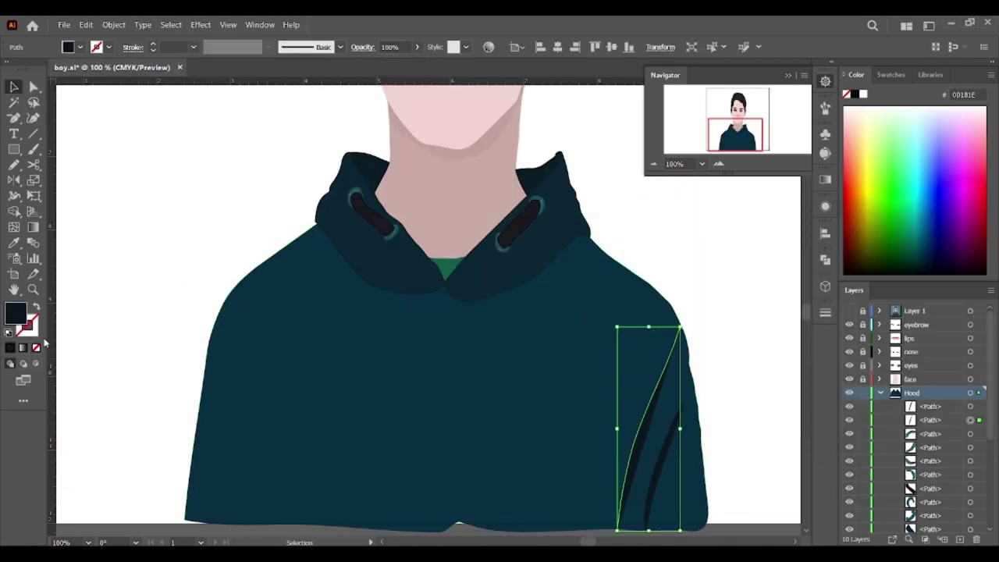
{"action": "double_click", "coordinate": [27, 325]}
{"action": "key", "text": "Escape"}
{"action": "double_click", "coordinate": [862, 96]}
{"action": "left_click", "coordinate": [794, 94]}
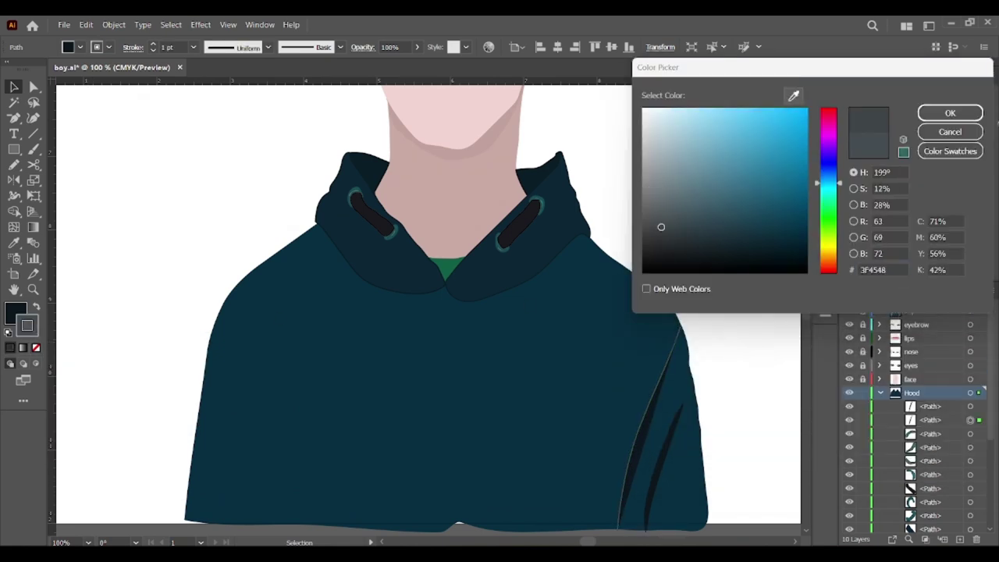
{"action": "left_click", "coordinate": [653, 413]}
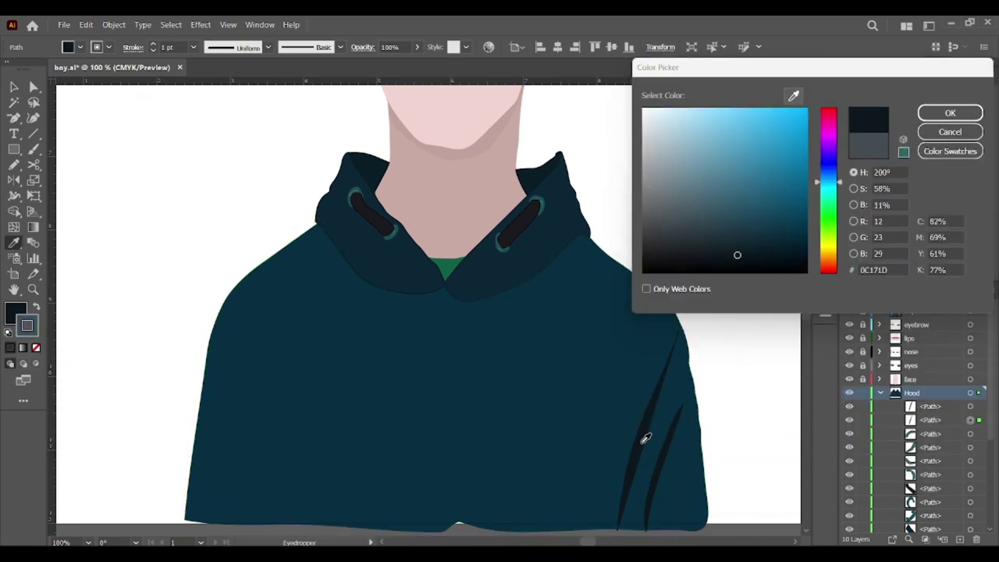
{"action": "key", "text": "Return"}
{"action": "key", "text": "v"}
{"action": "key", "text": "ctrl+shift+a"}
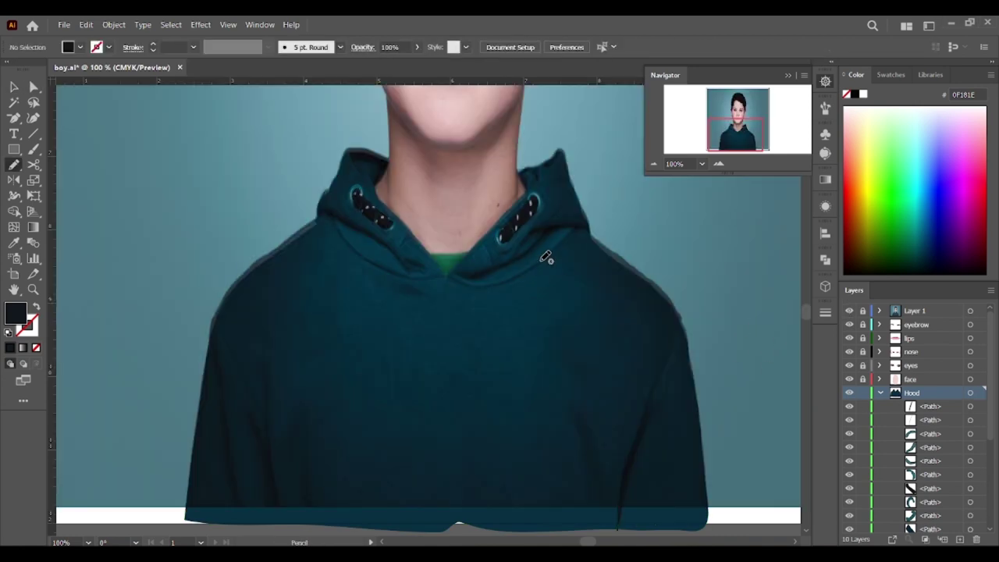
- Draw a dark-filled shadow shape on the right shoulder, then undo the attempt
{"action": "left_click_drag", "start_coordinate": [546, 258], "coordinate": [632, 417]}
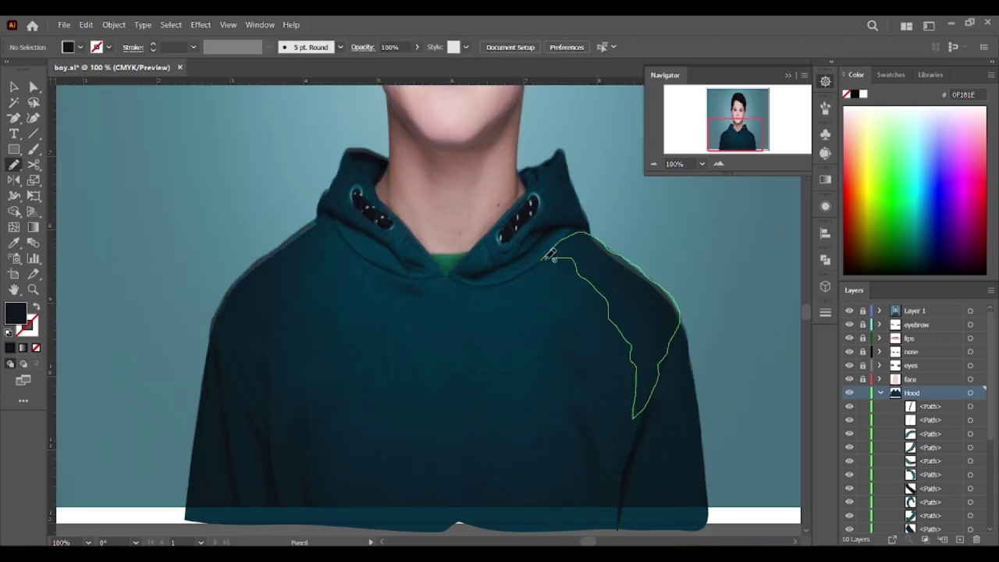
{"action": "double_click", "coordinate": [15, 313]}
{"action": "key", "text": "Return"}
{"action": "key", "text": "v"}
{"action": "left_click", "coordinate": [849, 311]}
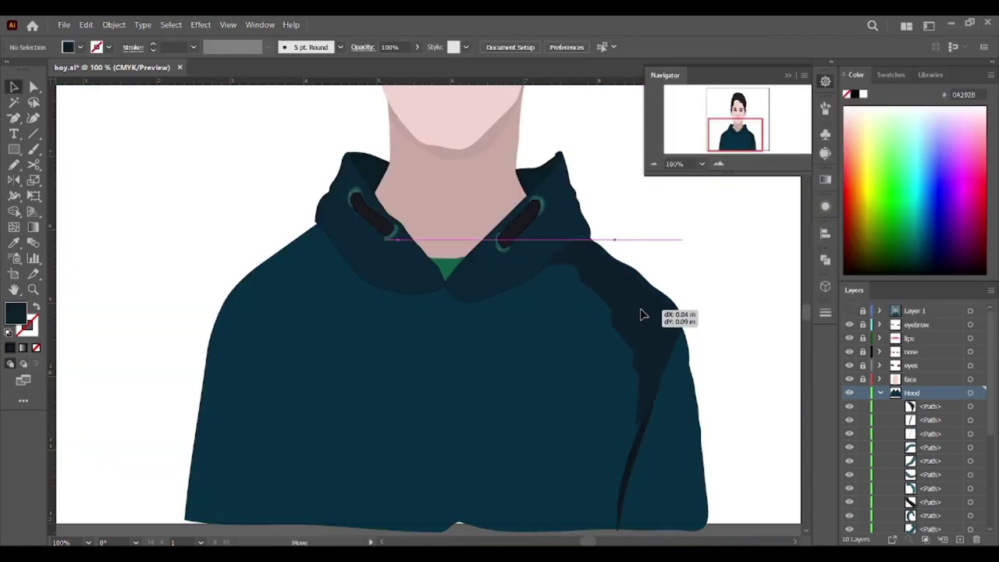
{"action": "left_click_drag", "start_coordinate": [629, 296], "coordinate": [624, 287]}
{"action": "key", "text": "ctrl+z"}
{"action": "key", "text": "ctrl+z"}
{"action": "key", "text": "ctrl+z"}
{"action": "key", "text": "ctrl+z"}
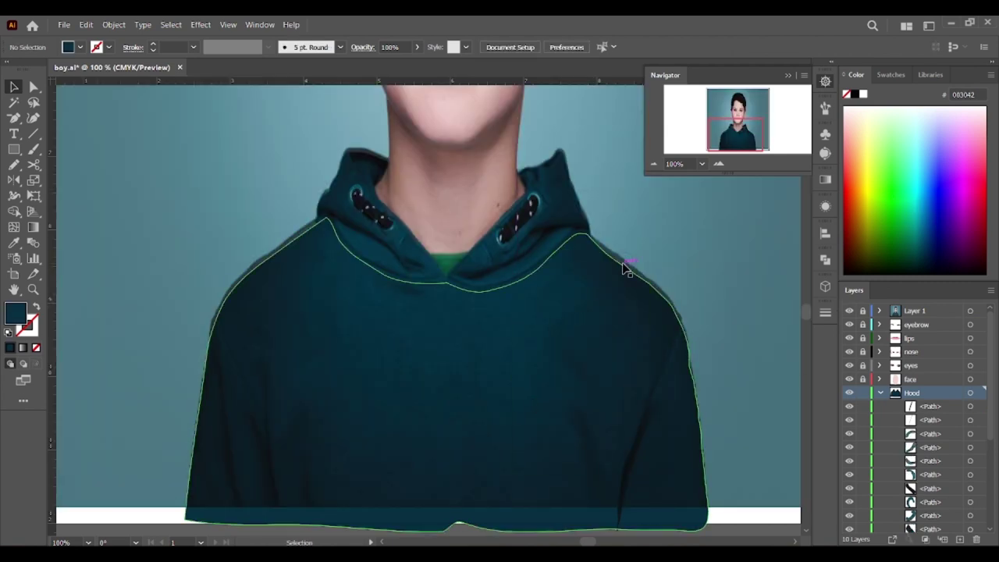
- Redraw the dark right shoulder shadow and check it with the reference photo hidden
{"action": "left_click_drag", "start_coordinate": [600, 320], "coordinate": [582, 236]}
{"action": "double_click", "coordinate": [14, 312]}
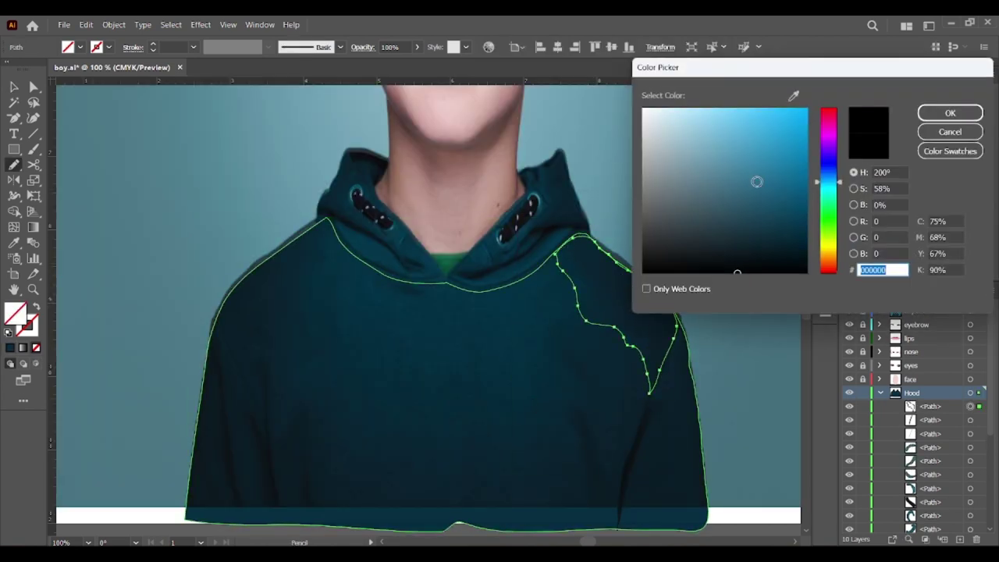
{"action": "key", "text": "Return"}
{"action": "key", "text": "v"}
{"action": "left_click", "coordinate": [849, 311]}
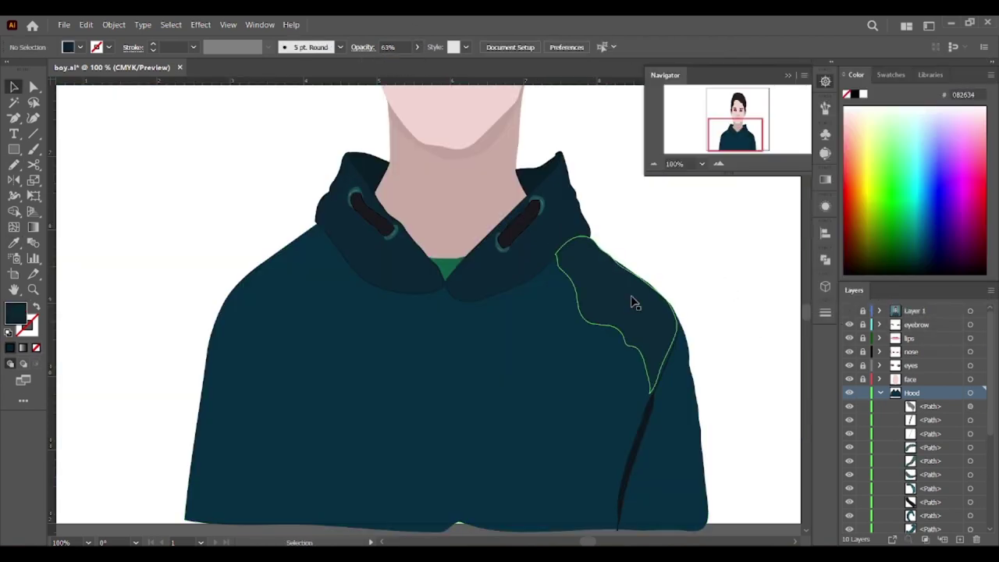
{"action": "left_click", "coordinate": [647, 339]}
- Curve the right shoulder shadow's edge to follow the shoulder using Direct Selection
{"action": "scroll", "coordinate": [633, 320], "scroll_direction": "up", "scroll_amount": 4}
{"action": "key", "text": "a"}
{"action": "left_click", "coordinate": [495, 318]}
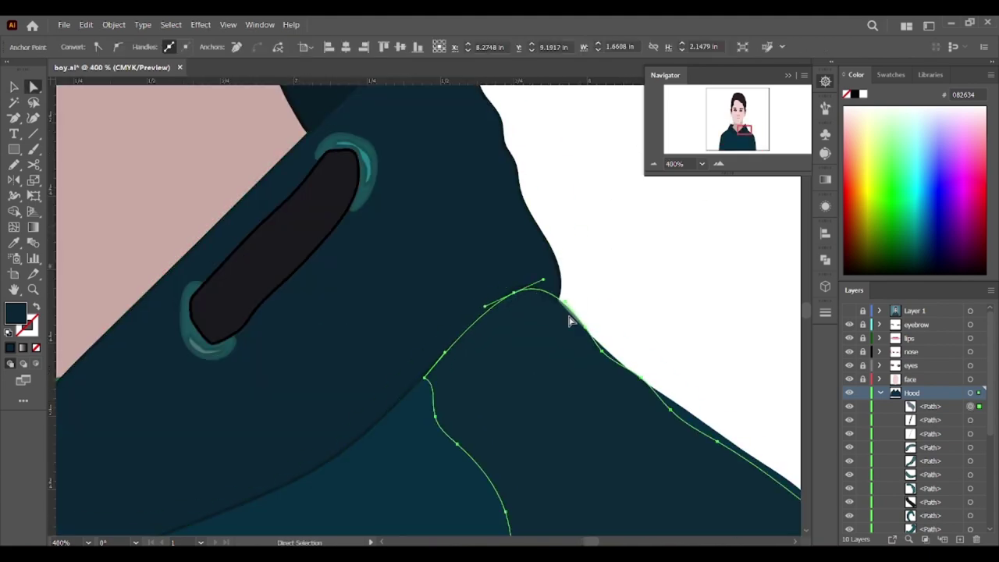
{"action": "scroll", "coordinate": [576, 324], "scroll_direction": "up", "scroll_amount": 2}
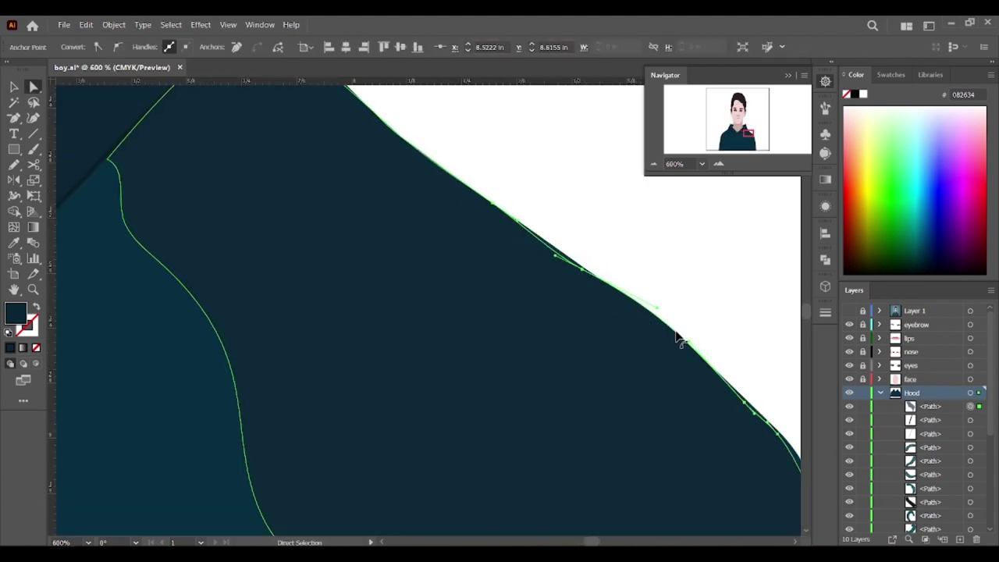
{"action": "left_click_drag", "start_coordinate": [680, 344], "coordinate": [583, 268]}
{"action": "scroll", "coordinate": [116, 334], "scroll_direction": "down", "scroll_amount": 6}
{"action": "scroll", "coordinate": [115, 334], "scroll_direction": "left", "scroll_amount": 3}
{"action": "key", "text": "ctrl+shift+a"}
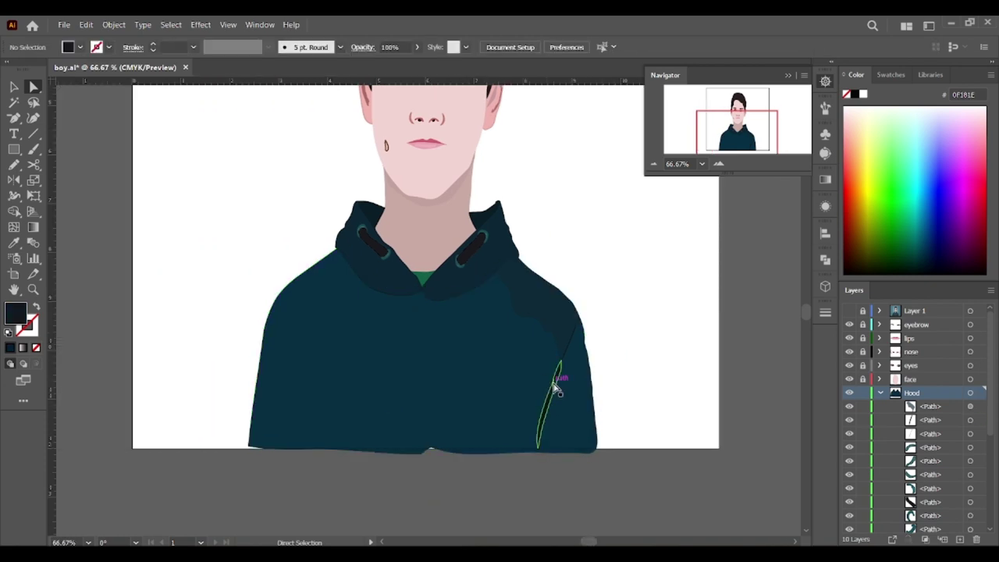
- Reshape the left shoulder shadow's tip and outer edge with Direct Selection
{"action": "left_click", "coordinate": [555, 386]}
{"action": "double_click", "coordinate": [549, 383]}
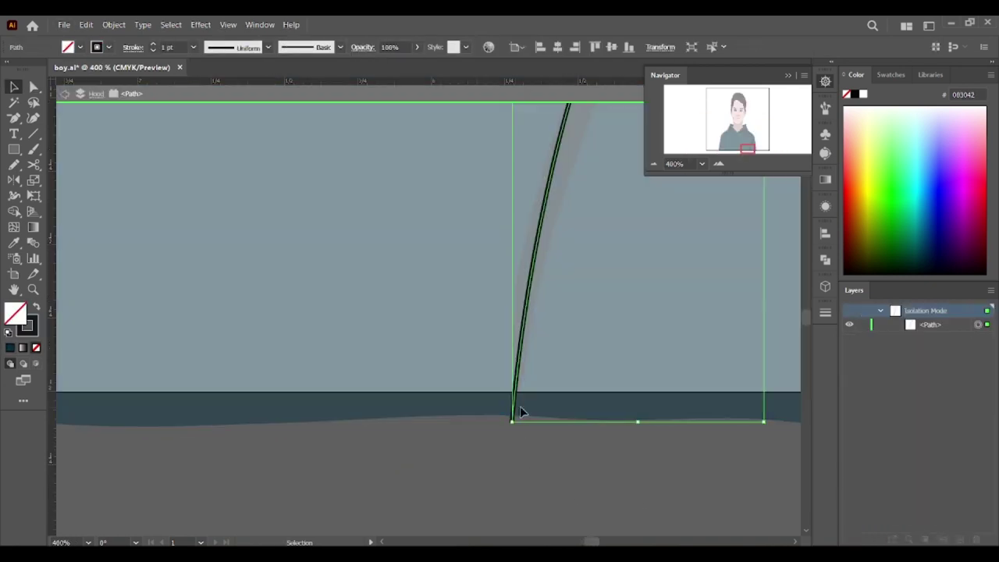
{"action": "key", "text": "Escape"}
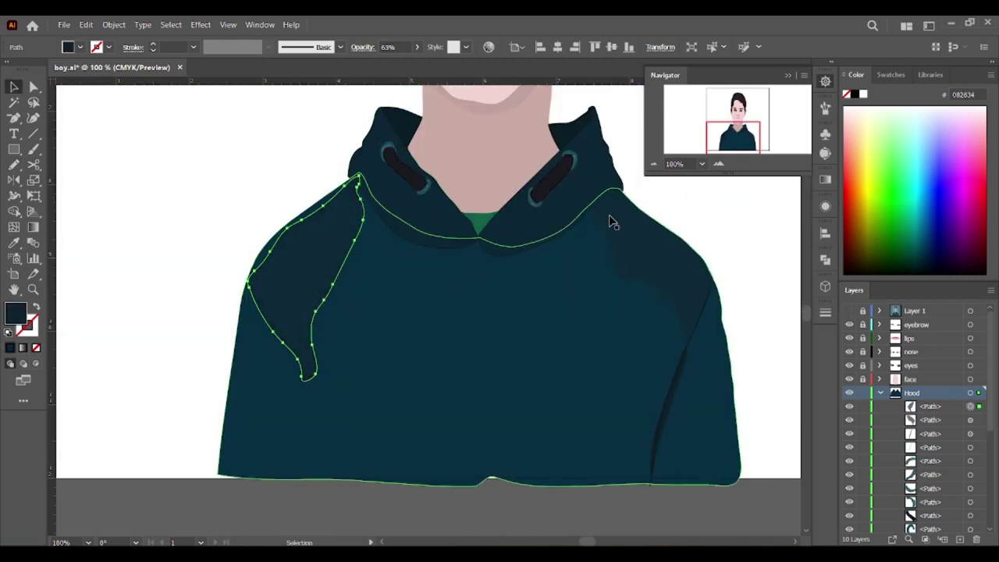
{"action": "left_click_drag", "start_coordinate": [930, 472], "coordinate": [930, 467]}
{"action": "scroll", "coordinate": [930, 398], "scroll_direction": "down", "scroll_amount": 3}
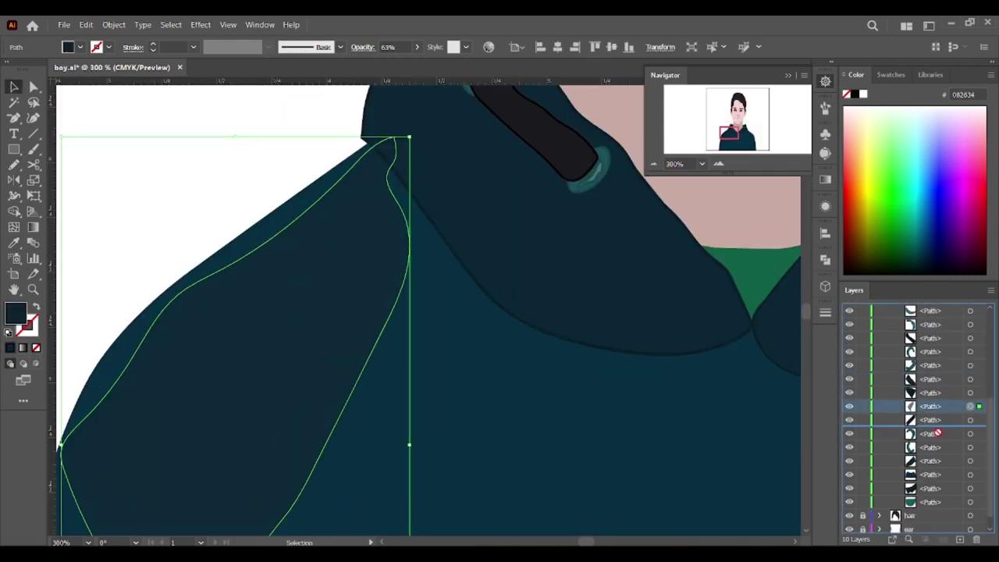
{"action": "key", "text": "a"}
{"action": "left_click_drag", "start_coordinate": [341, 160], "coordinate": [328, 161]}
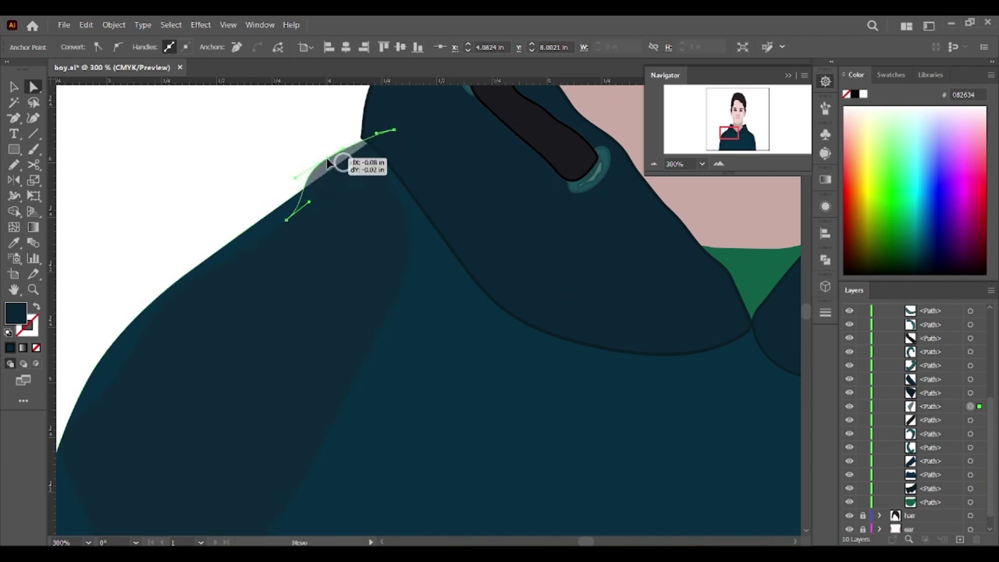
{"action": "left_click_drag", "start_coordinate": [118, 366], "coordinate": [94, 375]}
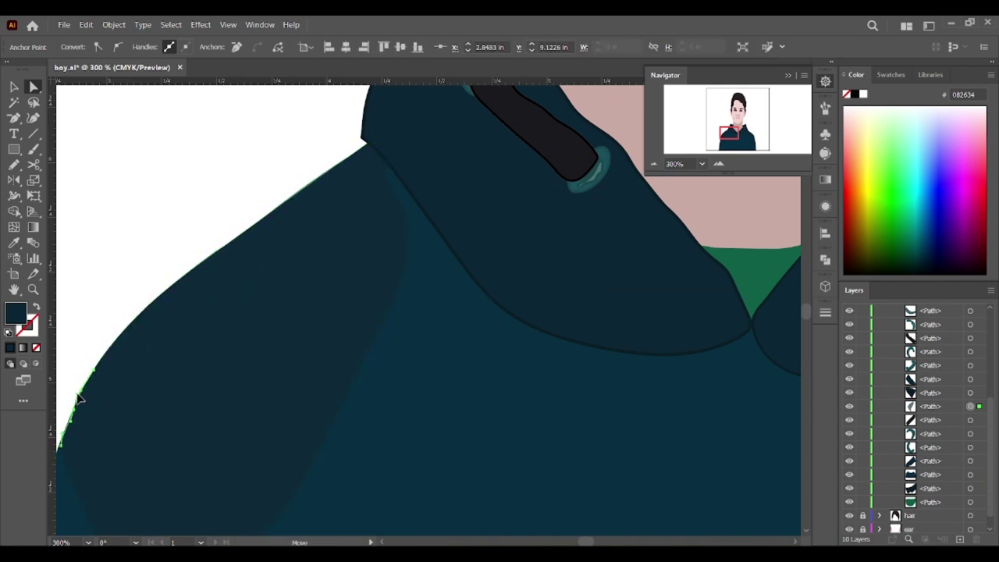
{"action": "scroll", "coordinate": [78, 399], "scroll_direction": "down", "scroll_amount": 2}
- Select the hood outline and show the reference photo again
{"action": "left_click", "coordinate": [446, 352]}
{"action": "scroll", "coordinate": [753, 248], "scroll_direction": "down", "scroll_amount": 3}
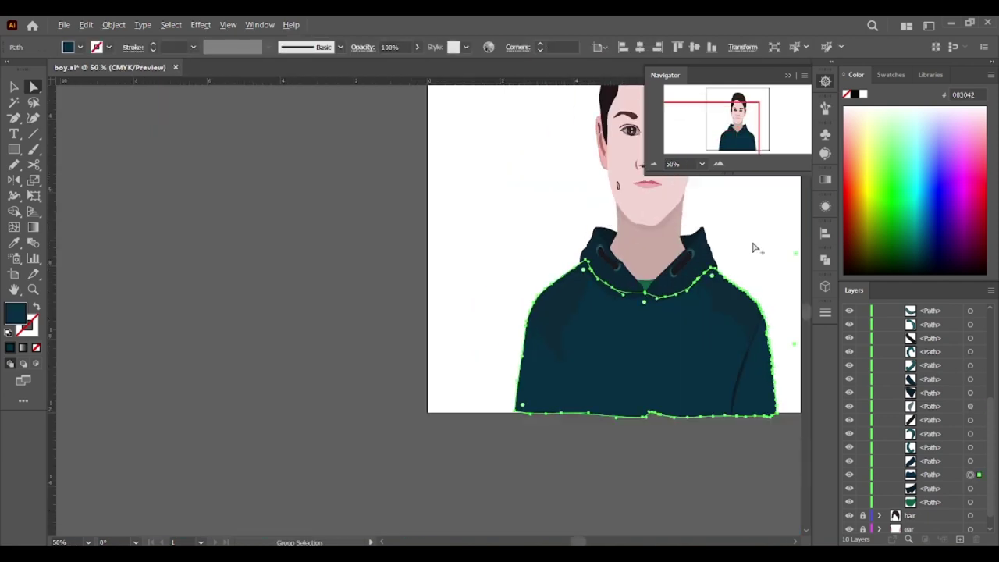
{"action": "left_click", "coordinate": [753, 249]}
{"action": "key", "text": "n"}
{"action": "scroll", "coordinate": [299, 349], "scroll_direction": "up", "scroll_amount": 2}
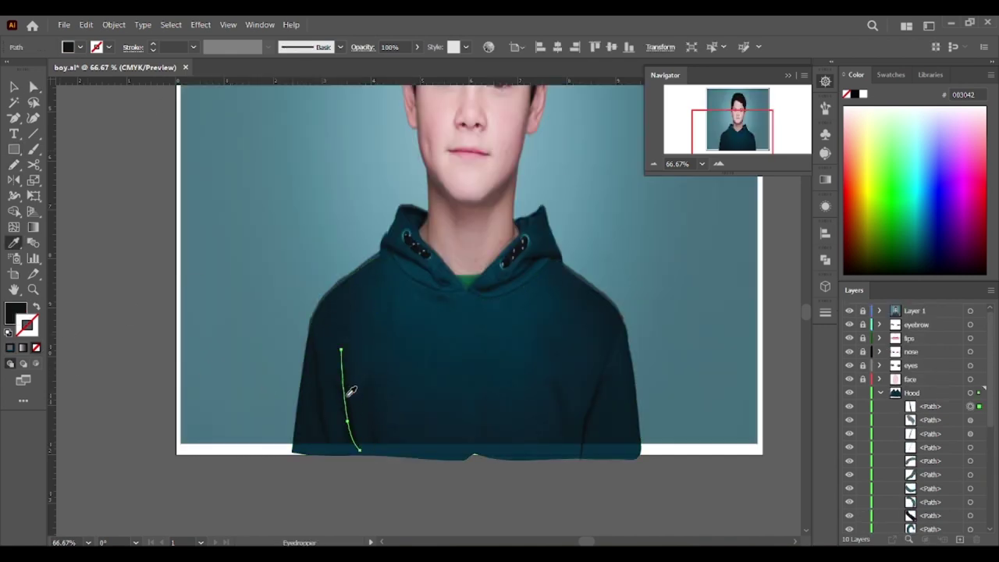
- Draw a near-black crease shape on the left hood edge
{"action": "double_click", "coordinate": [16, 313]}
{"action": "left_click", "coordinate": [601, 390]}
{"action": "key", "text": "Return"}
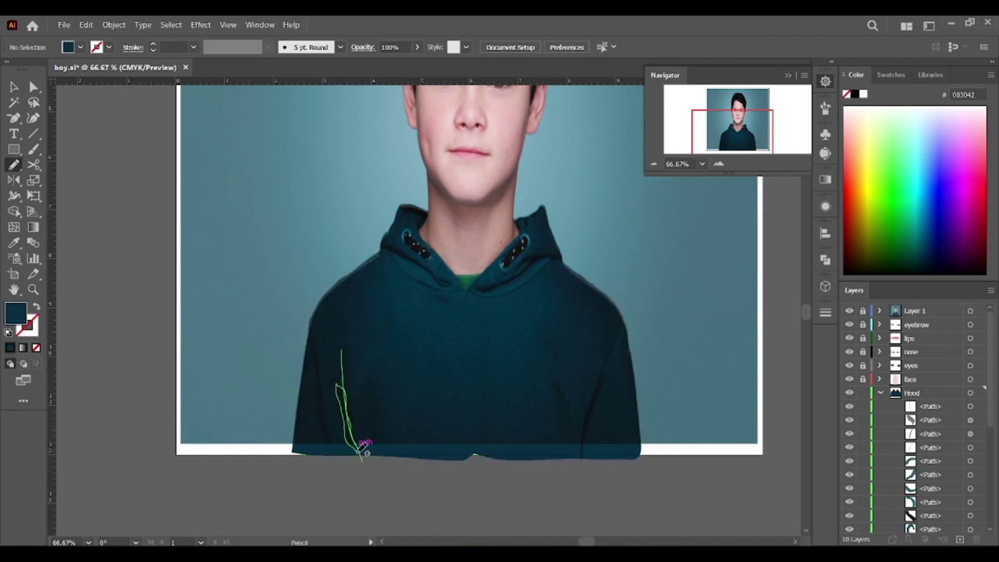
{"action": "key", "text": "i"}
{"action": "left_click_drag", "start_coordinate": [312, 321], "coordinate": [356, 464]}
{"action": "double_click", "coordinate": [15, 312]}
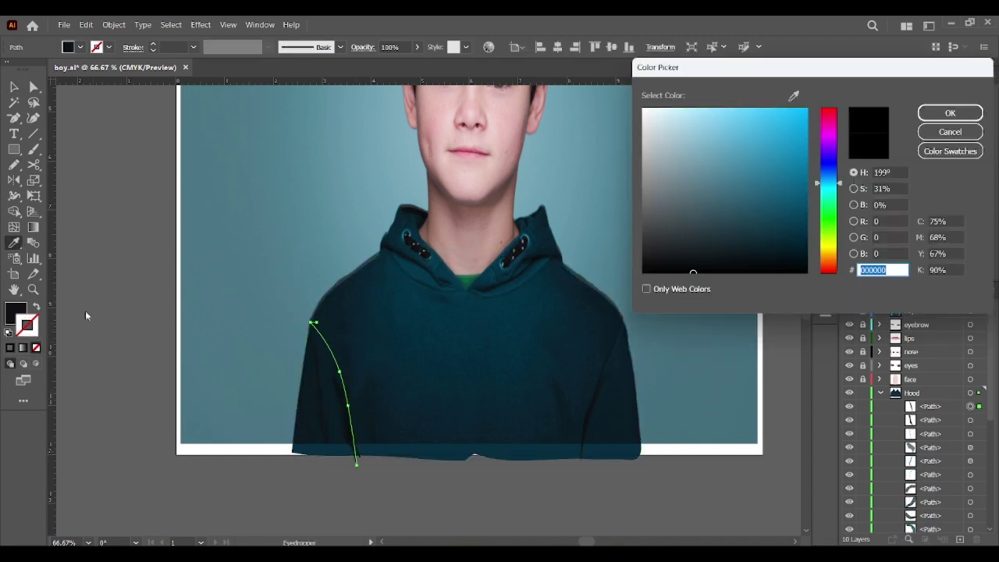
{"action": "left_click", "coordinate": [647, 201]}
{"action": "key", "text": "Return"}
{"action": "key", "text": "i"}
- Add a second near-black crease along the left hood edge
{"action": "key", "text": "n"}
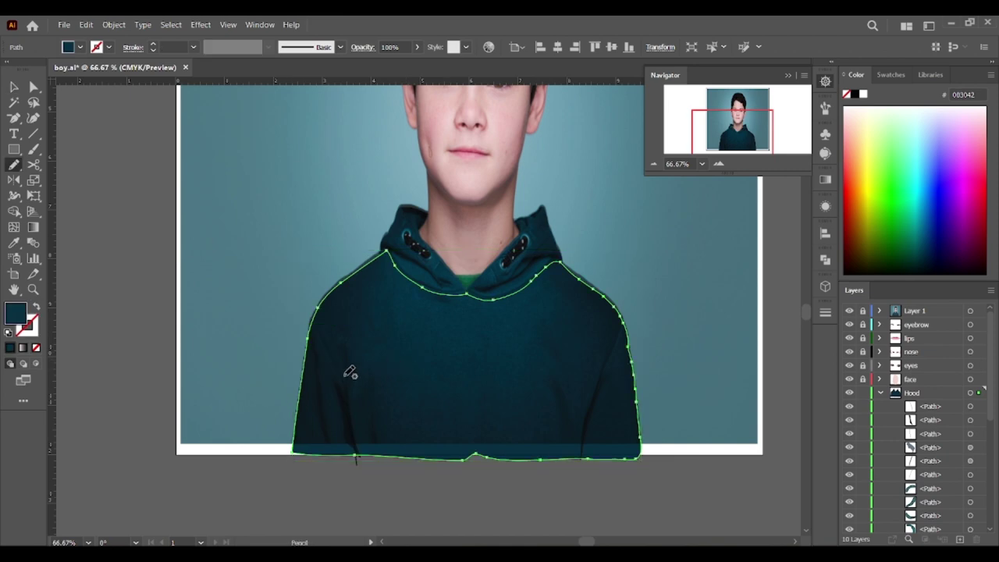
{"action": "key", "text": "ctrl+1"}
{"action": "scroll", "coordinate": [403, 408], "scroll_direction": "down", "scroll_amount": 1}
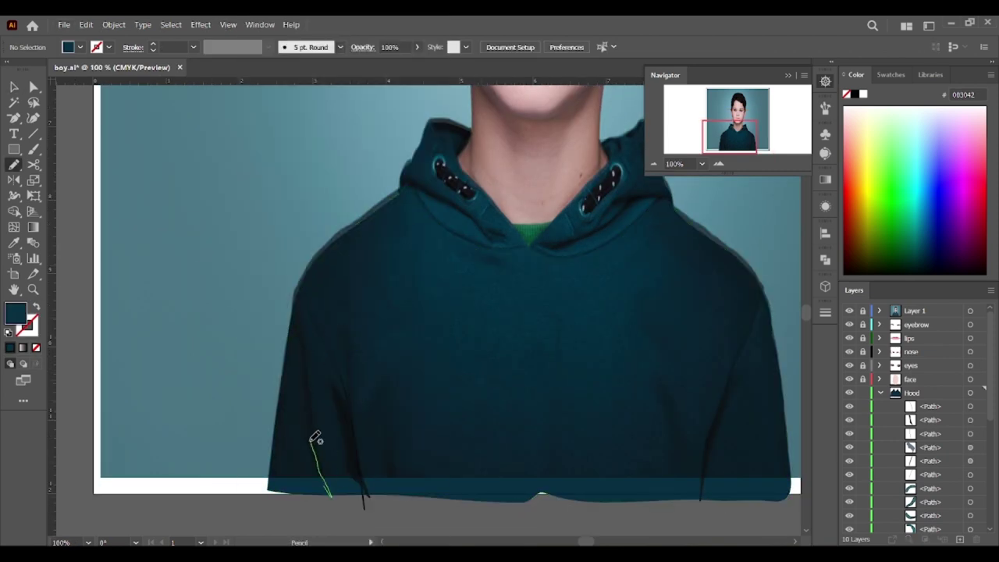
{"action": "left_click_drag", "start_coordinate": [300, 346], "coordinate": [291, 323]}
{"action": "double_click", "coordinate": [15, 312]}
{"action": "key", "text": "Return"}
{"action": "key", "text": "i"}
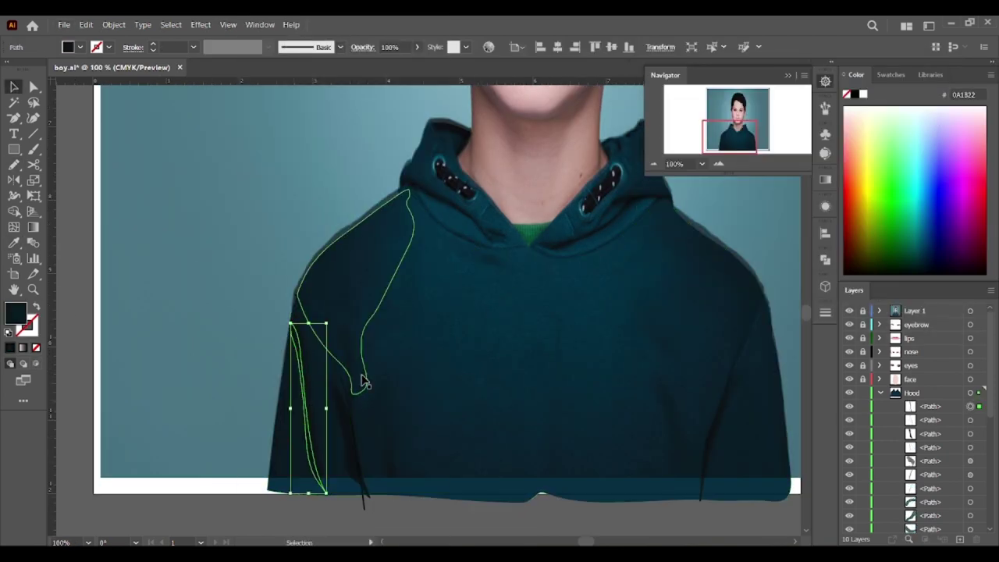
{"action": "left_click", "coordinate": [361, 382]}
{"action": "key", "text": "n"}
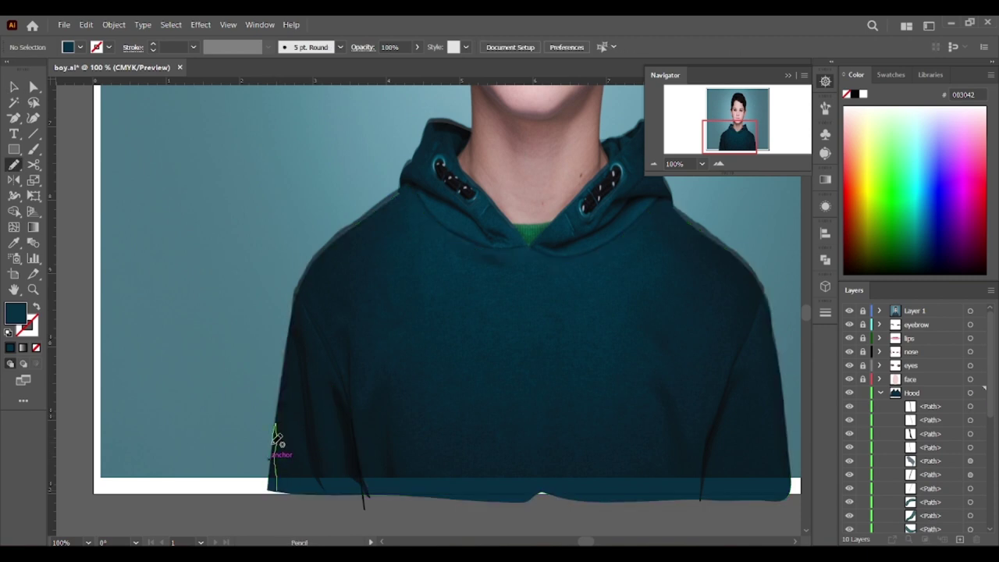
{"action": "key", "text": "v"}
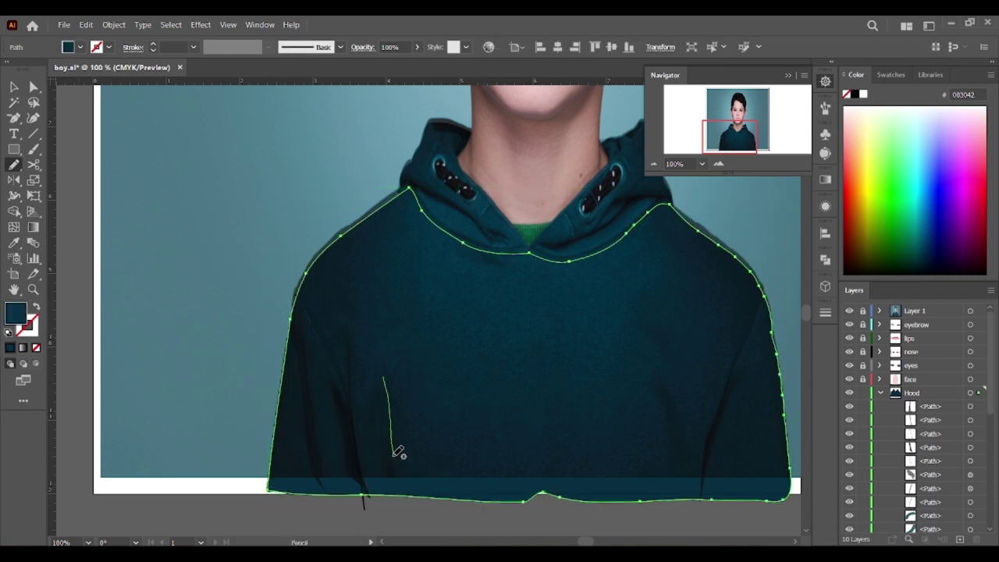
- Fill the small crease with the hood colour and sample a colour for the fold shape
{"action": "left_click", "coordinate": [383, 425]}
{"action": "key", "text": "v"}
{"action": "left_click", "coordinate": [720, 414]}
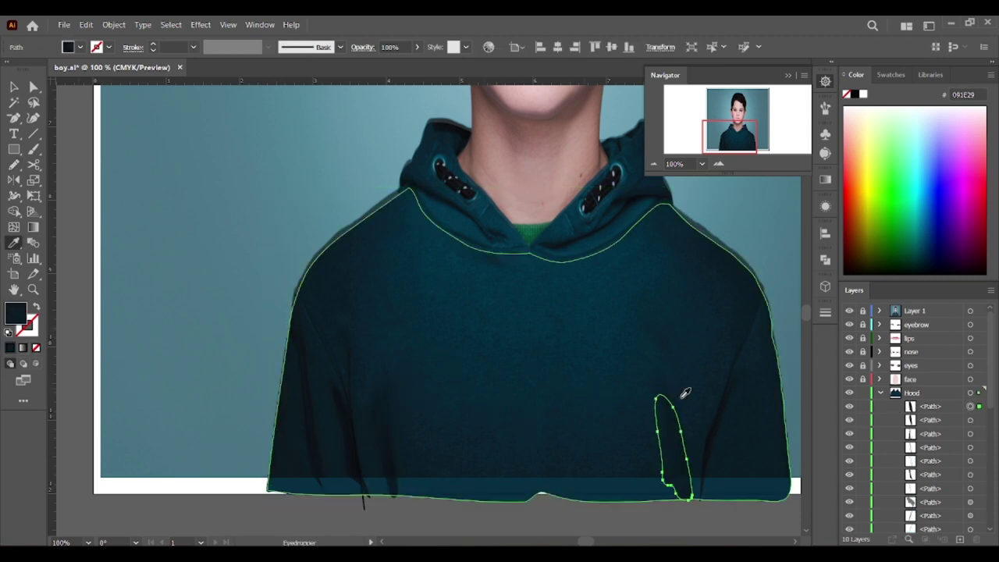
{"action": "key", "text": "n"}
{"action": "left_click", "coordinate": [411, 201], "text": "ctrl"}
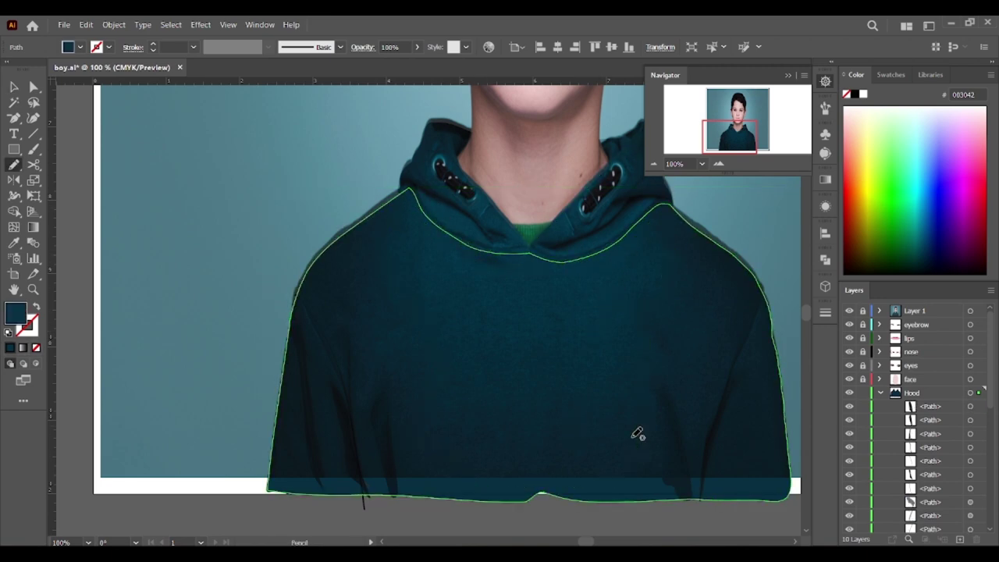
{"action": "left_click", "coordinate": [638, 434], "text": "ctrl"}
{"action": "key", "text": "i"}
{"action": "left_click", "coordinate": [542, 314]}
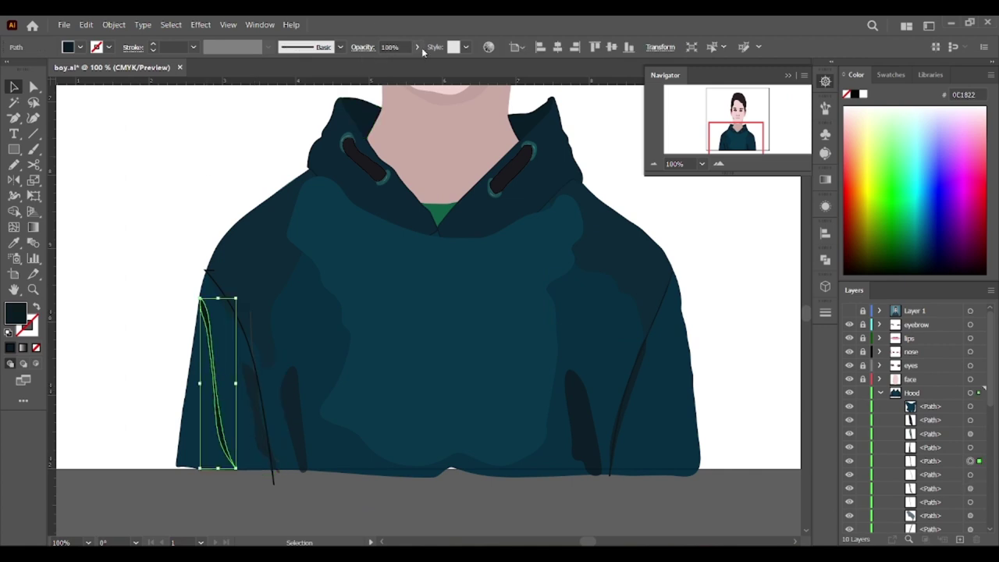
- Give the hood shape a darker teal fill and check the left shading shapes' colour
{"action": "left_click", "coordinate": [197, 437]}
{"action": "double_click", "coordinate": [16, 313]}
{"action": "left_click", "coordinate": [787, 229]}
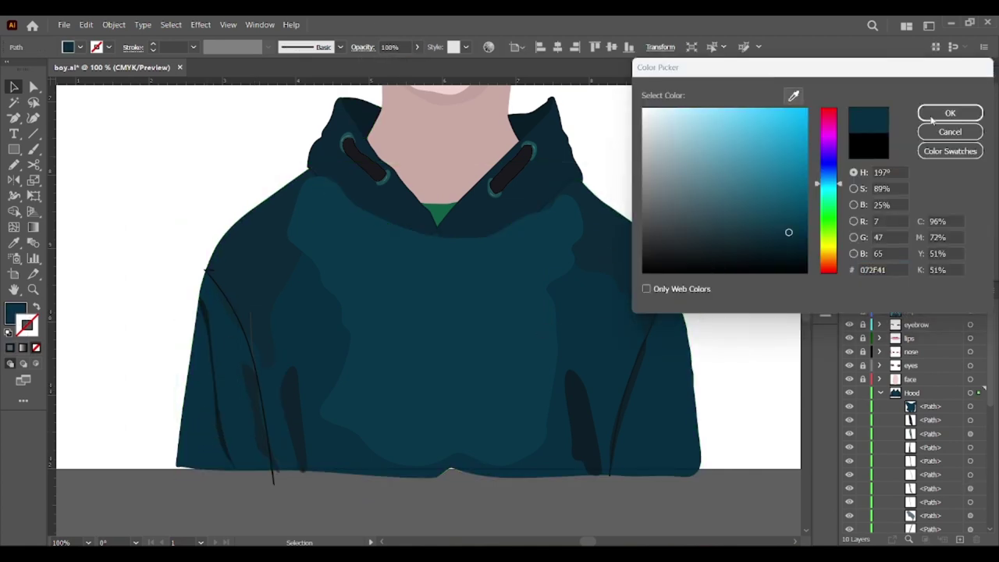
{"action": "key", "text": "Return"}
{"action": "left_click", "coordinate": [293, 406]}
{"action": "left_click", "coordinate": [251, 375]}
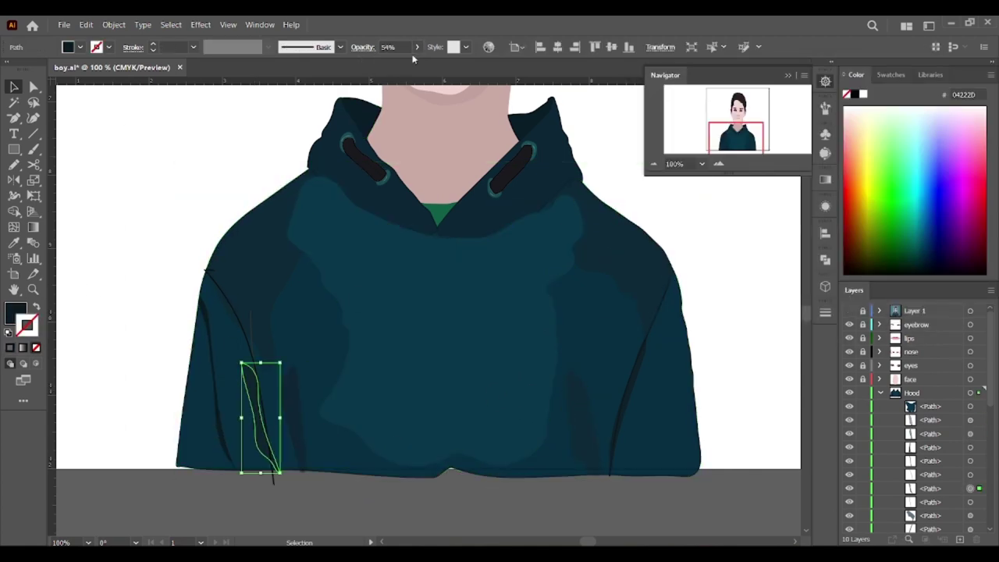
{"action": "key", "text": "ctrl+plus"}
{"action": "double_click", "coordinate": [16, 313]}
{"action": "key", "text": "Return"}
{"action": "left_click", "coordinate": [321, 451]}
- Nudge an anchor of the hood shading shape slightly left with Direct Selection
{"action": "left_click", "coordinate": [234, 351]}
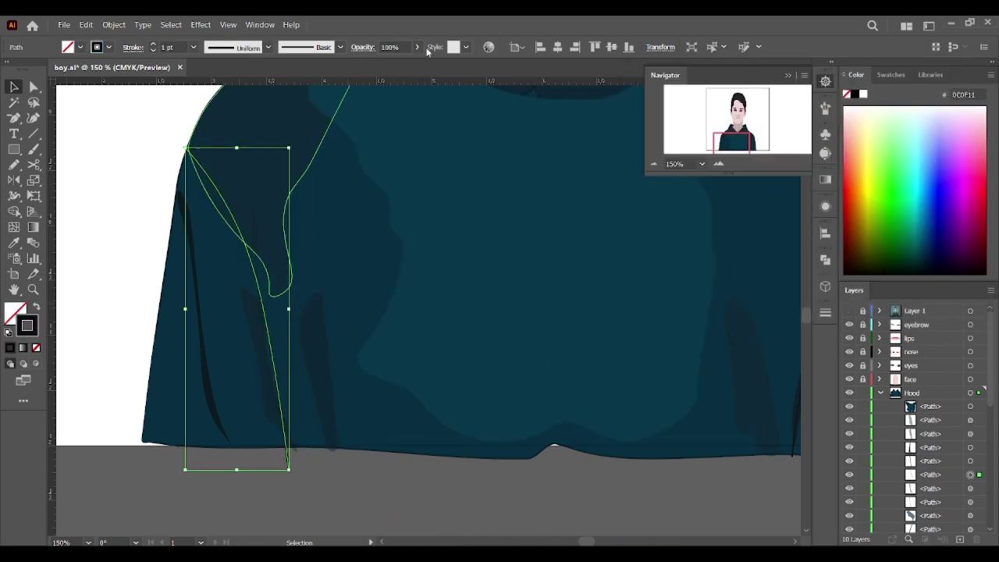
{"action": "left_click", "coordinate": [203, 351]}
{"action": "left_click", "coordinate": [439, 326]}
{"action": "scroll", "coordinate": [439, 326], "scroll_direction": "up", "scroll_amount": 3}
{"action": "left_click", "coordinate": [637, 218]}
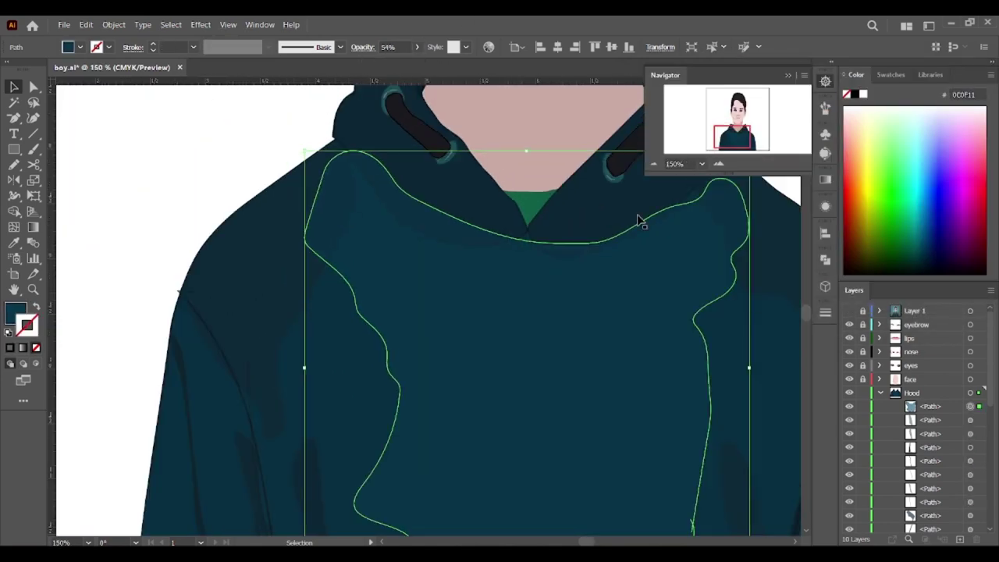
{"action": "scroll", "coordinate": [917, 500], "scroll_direction": "down", "scroll_amount": 5}
{"action": "key", "text": "h"}
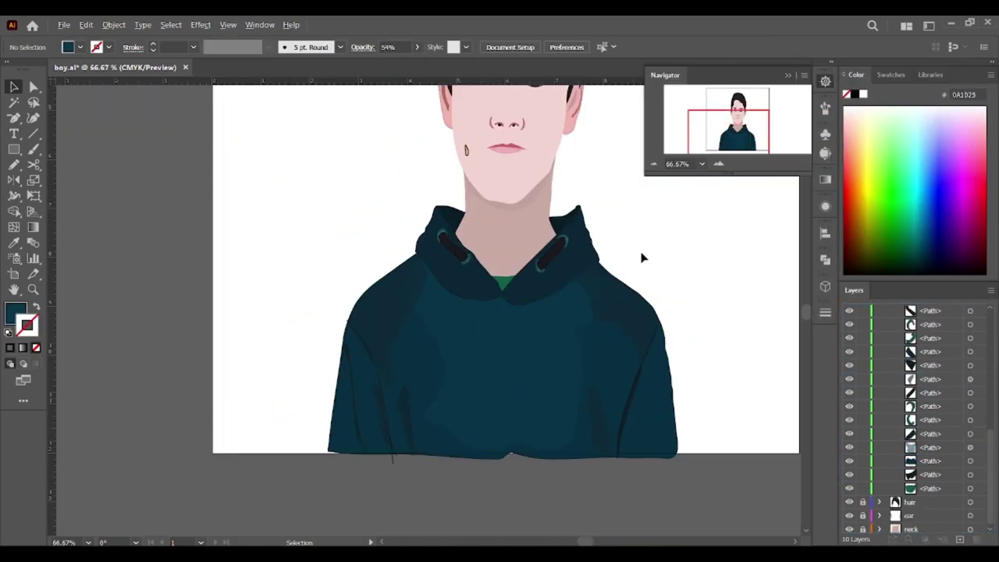
{"action": "key", "text": "a"}
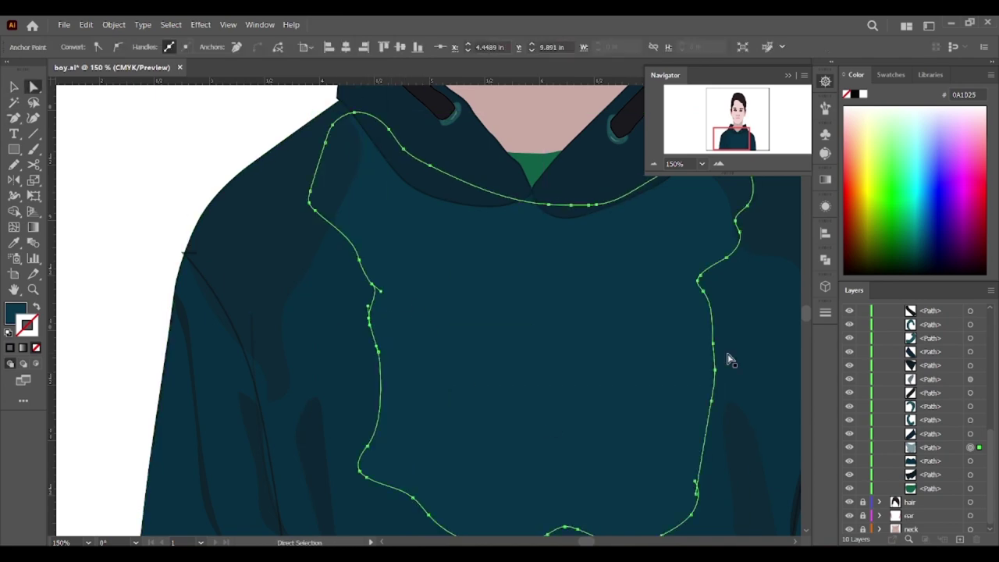
{"action": "left_click", "coordinate": [713, 367]}
{"action": "left_click_drag", "start_coordinate": [380, 358], "coordinate": [368, 286]}
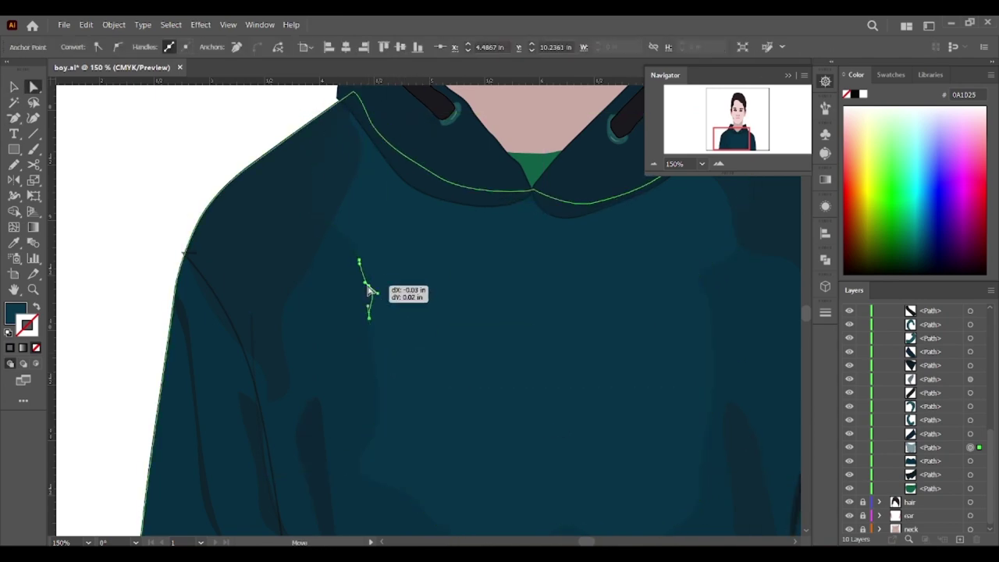
- Deselect and zoom out to view the whole portrait
{"action": "key", "text": "ctrl+shift+a"}
{"action": "scroll", "coordinate": [573, 484], "scroll_direction": "down", "scroll_amount": 3}
{"action": "key", "text": "ctrl+minus"}
{"action": "key", "text": "ctrl+minus"}
{"action": "key", "text": "ctrl+minus"}
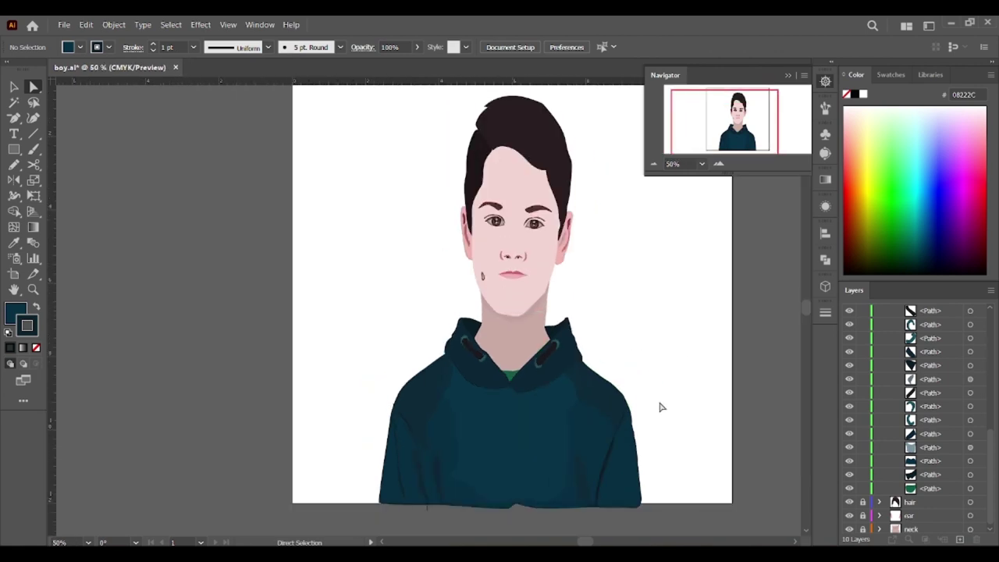
{"action": "key", "text": "ctrl+plus"}
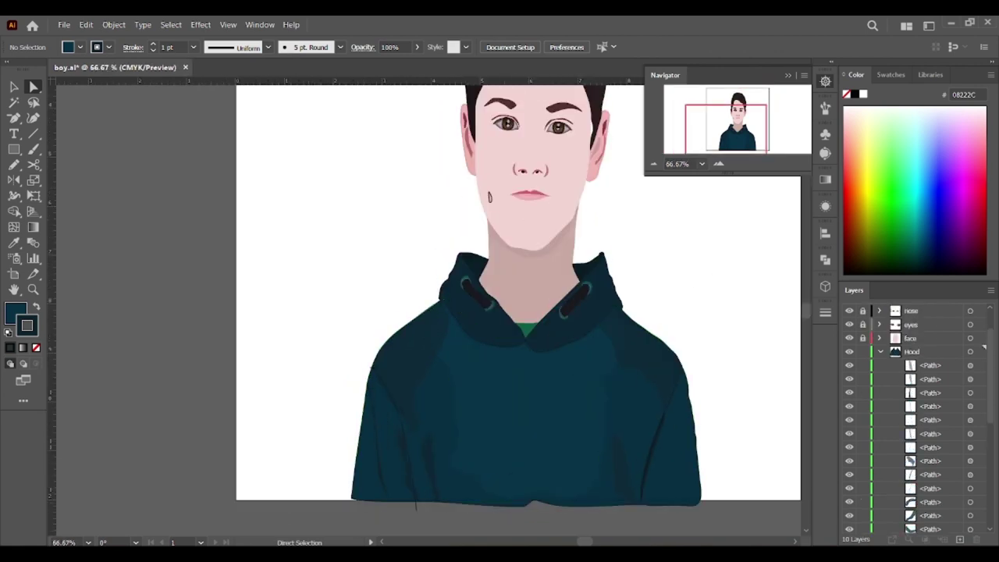
- Close the hood's collar fold outline and fill it with a sampled dark colour
{"action": "left_click", "coordinate": [850, 311]}
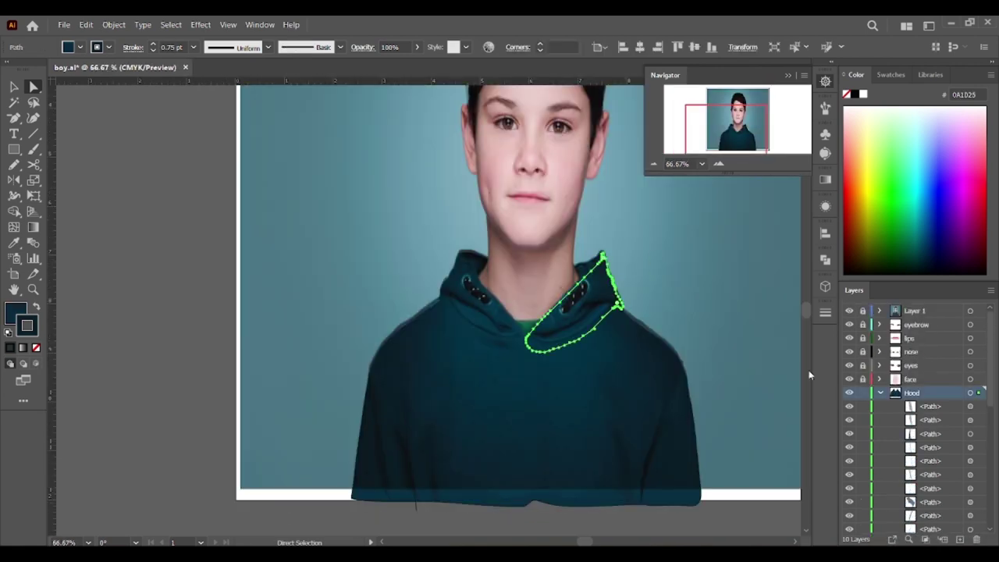
{"action": "scroll", "coordinate": [591, 306], "scroll_direction": "up", "scroll_amount": 3}
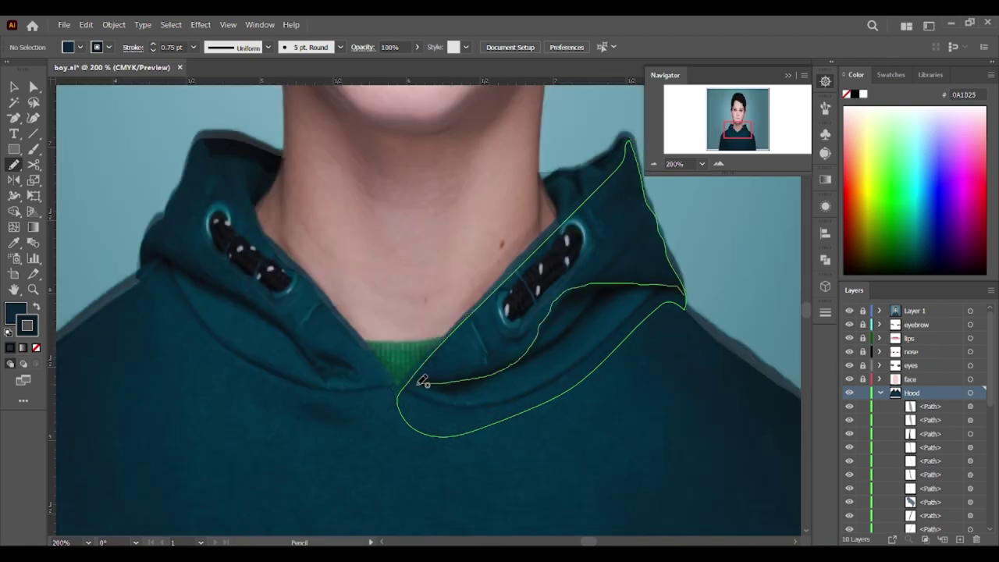
{"action": "left_click", "coordinate": [678, 267], "text": "ctrl"}
{"action": "key", "text": "i"}
{"action": "left_click", "coordinate": [692, 323]}
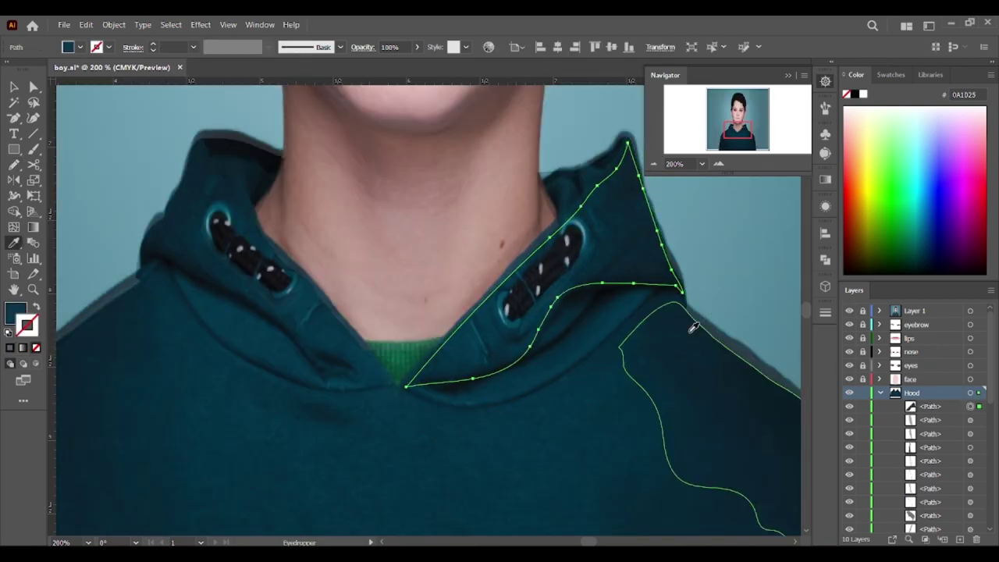
- Undo a stray stroke and trace a leaf-shaped shadow on the collar
{"action": "key", "text": "n"}
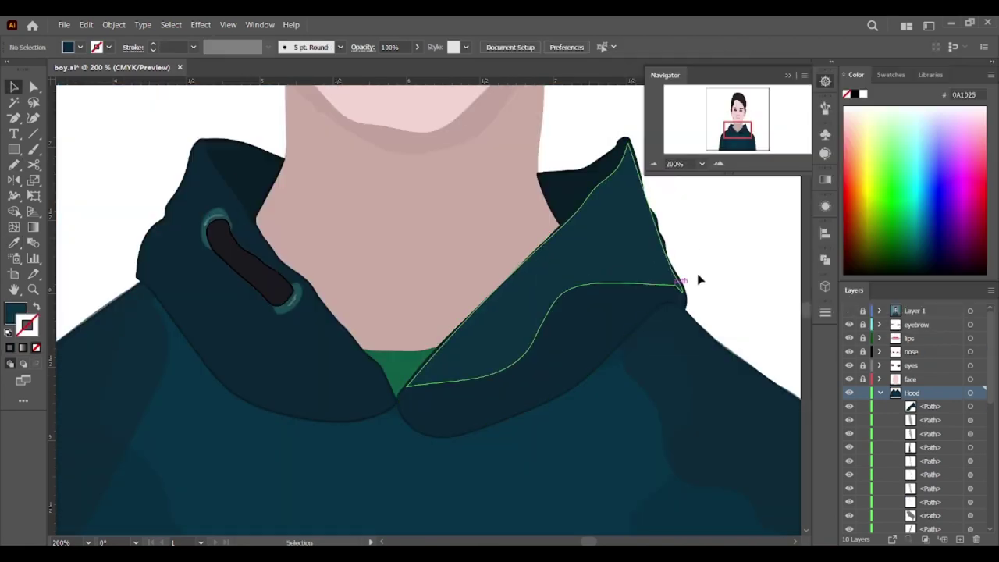
{"action": "scroll", "coordinate": [499, 252], "scroll_direction": "up", "scroll_amount": 1}
{"action": "key", "text": "ctrl+z"}
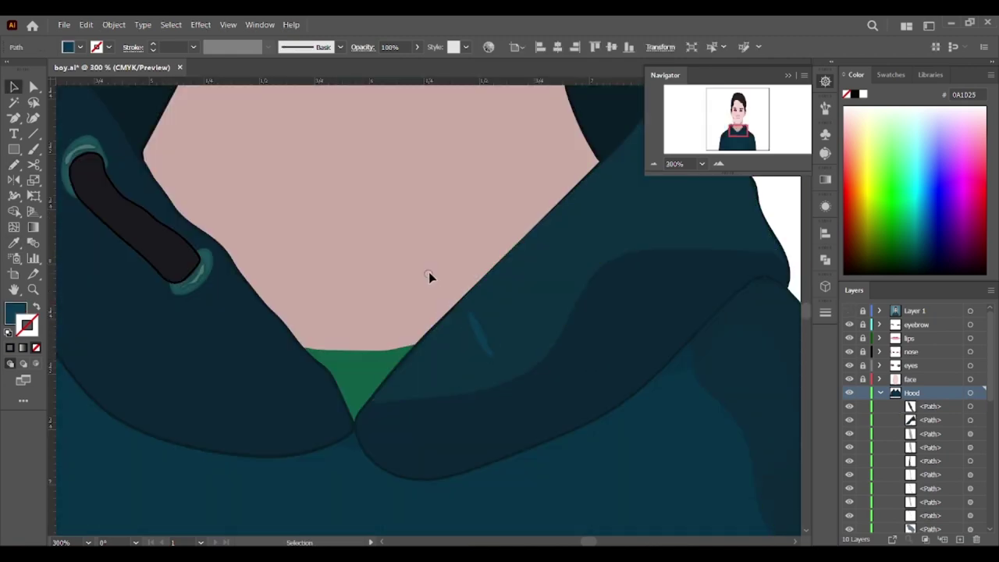
{"action": "key", "text": "v"}
{"action": "scroll", "coordinate": [700, 297], "scroll_direction": "up", "scroll_amount": 3}
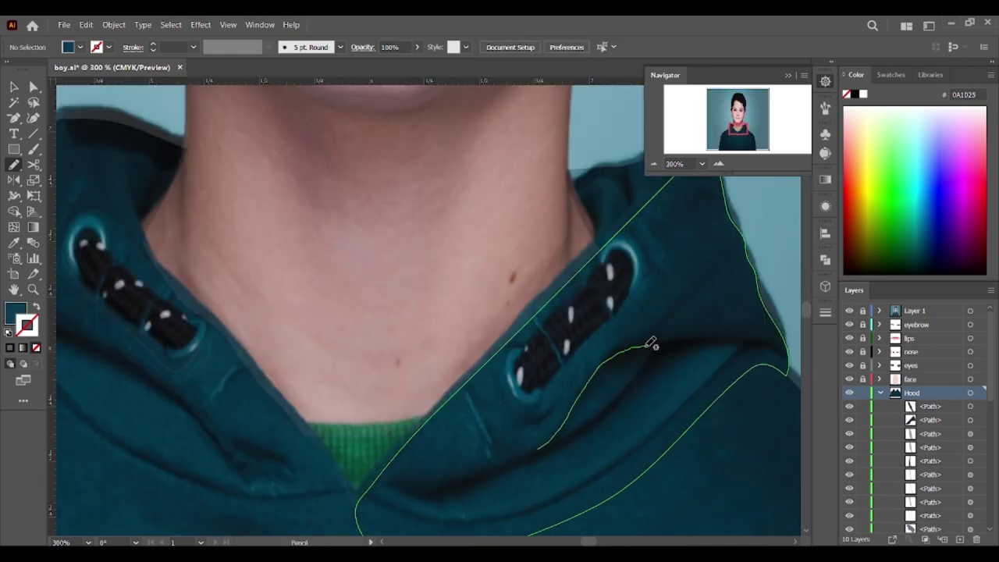
{"action": "left_click_drag", "start_coordinate": [619, 399], "coordinate": [557, 437]}
{"action": "left_click_drag", "start_coordinate": [632, 390], "coordinate": [722, 338]}
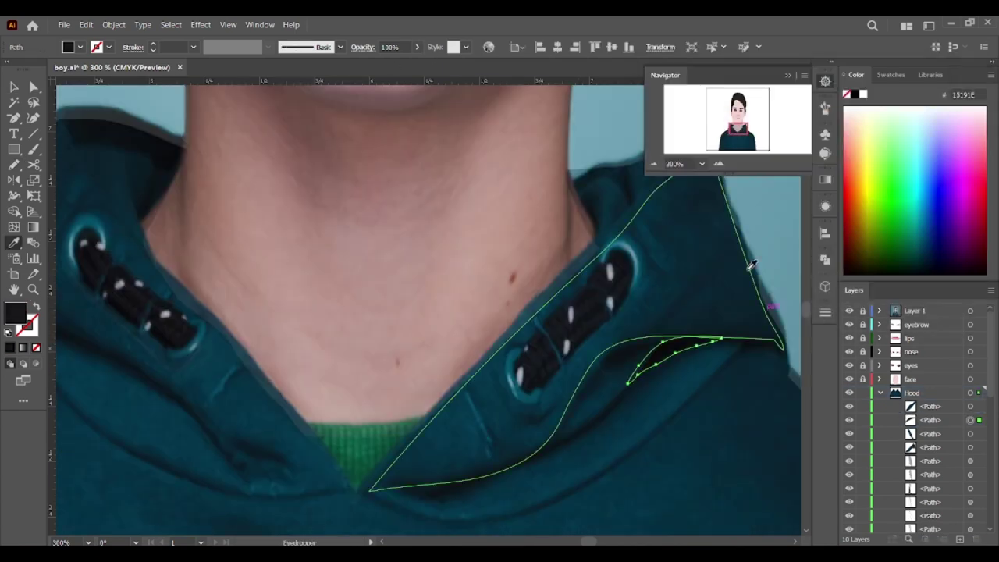
- Try enlarging the leaf shadow on the collar, then delete it
{"action": "key", "text": "v"}
{"action": "key", "text": "ctrl+shift+w"}
{"action": "left_click", "coordinate": [613, 365]}
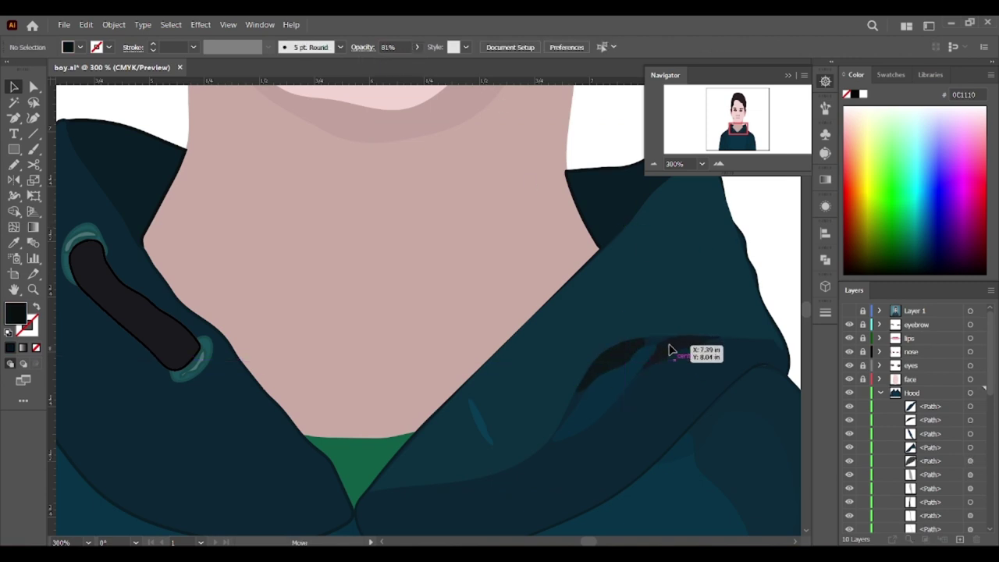
{"action": "left_click_drag", "start_coordinate": [610, 392], "coordinate": [613, 413]}
{"action": "right_click", "coordinate": [635, 351]}
{"action": "left_click", "coordinate": [617, 359]}
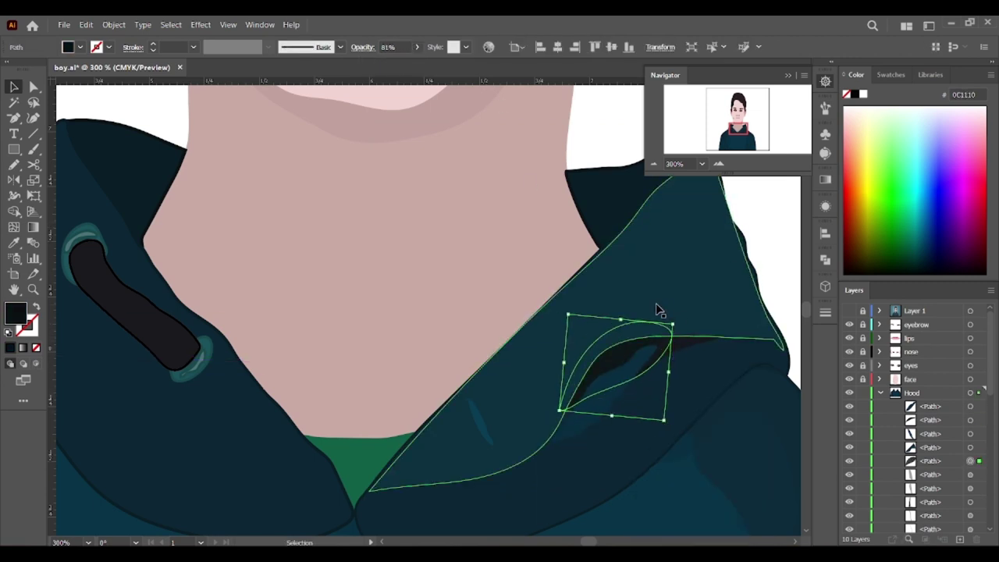
{"action": "key", "text": "Delete"}
- Trace a thin crease shadow under the collar fold and set the cheek shadow colour to B88C89
{"action": "key", "text": "ctrl+shift+w"}
{"action": "key", "text": "n"}
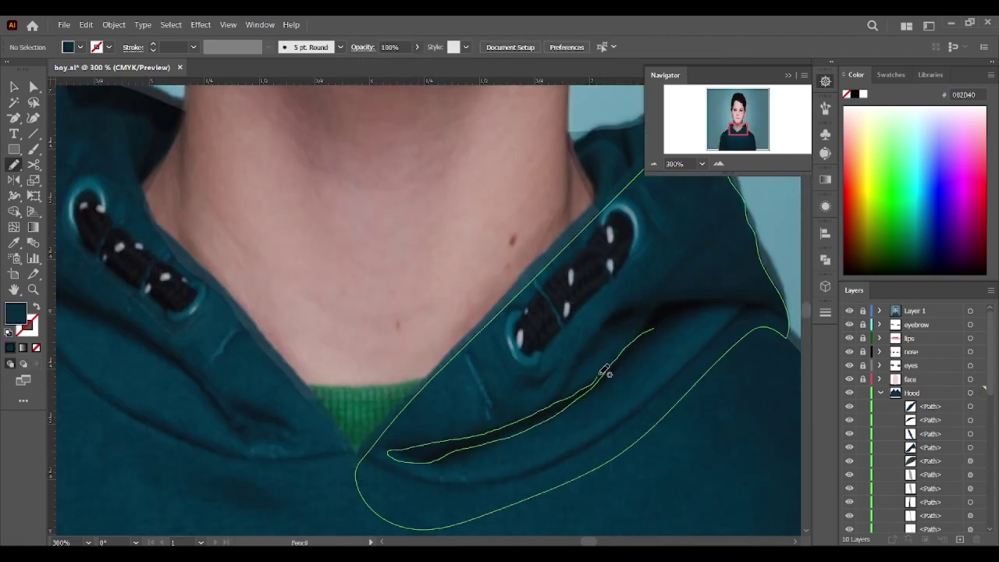
{"action": "left_click_drag", "start_coordinate": [605, 373], "coordinate": [617, 360]}
{"action": "key", "text": "ctrl+shift+w"}
{"action": "key", "text": "v"}
{"action": "key", "text": "ctrl+plus"}
{"action": "key", "text": "a"}
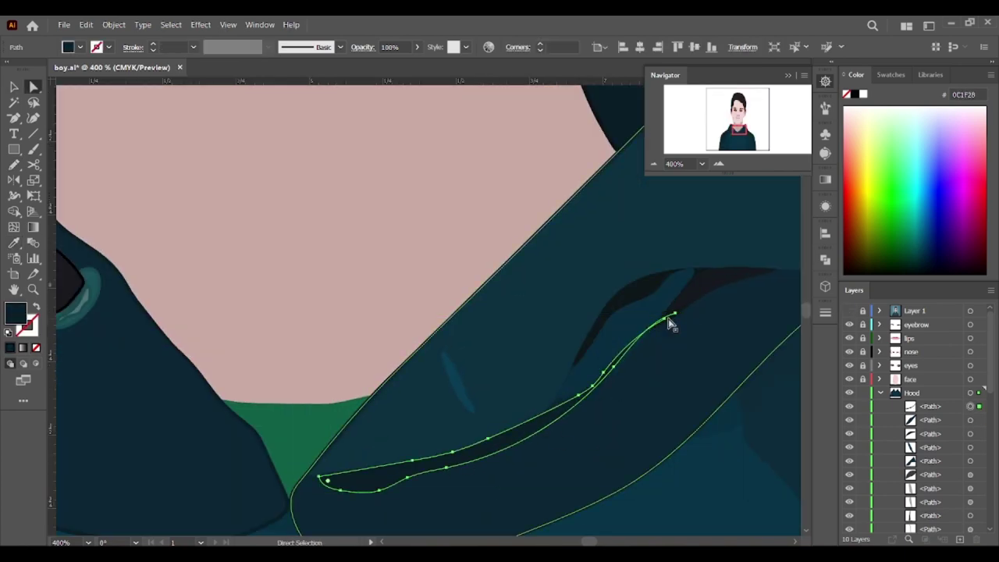
{"action": "left_click_drag", "start_coordinate": [669, 324], "coordinate": [679, 316]}
{"action": "key", "text": "ctrl+z"}
{"action": "key", "text": "ctrl+minus"}
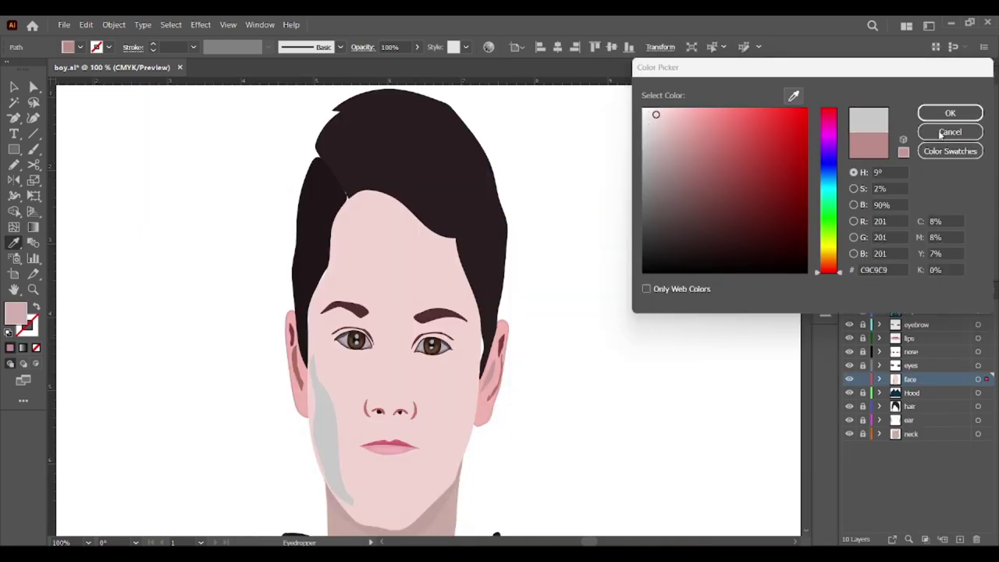
{"action": "left_click", "coordinate": [941, 132]}
- Move the left cheek shadow's anchors: left, up beside the ear, and down the jawline
{"action": "key", "text": "a"}
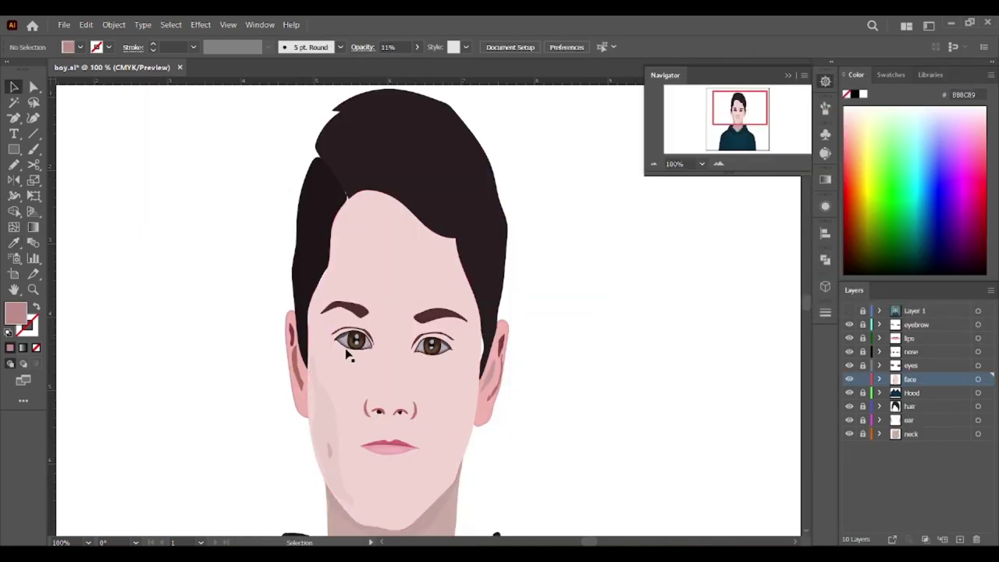
{"action": "left_click_drag", "start_coordinate": [314, 403], "coordinate": [307, 404]}
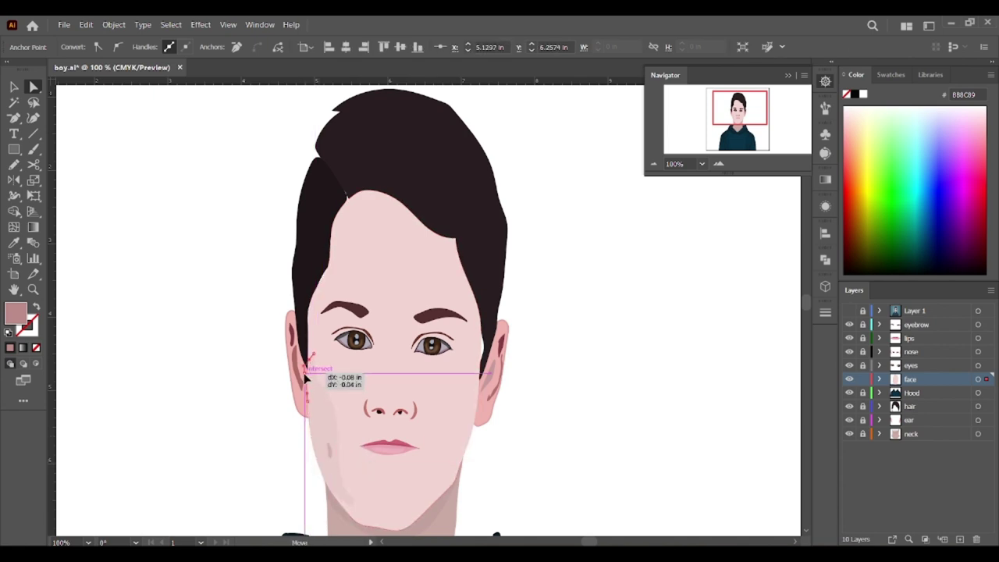
{"action": "left_click_drag", "start_coordinate": [309, 355], "coordinate": [308, 341]}
{"action": "scroll", "coordinate": [310, 341], "scroll_direction": "up", "scroll_amount": 4}
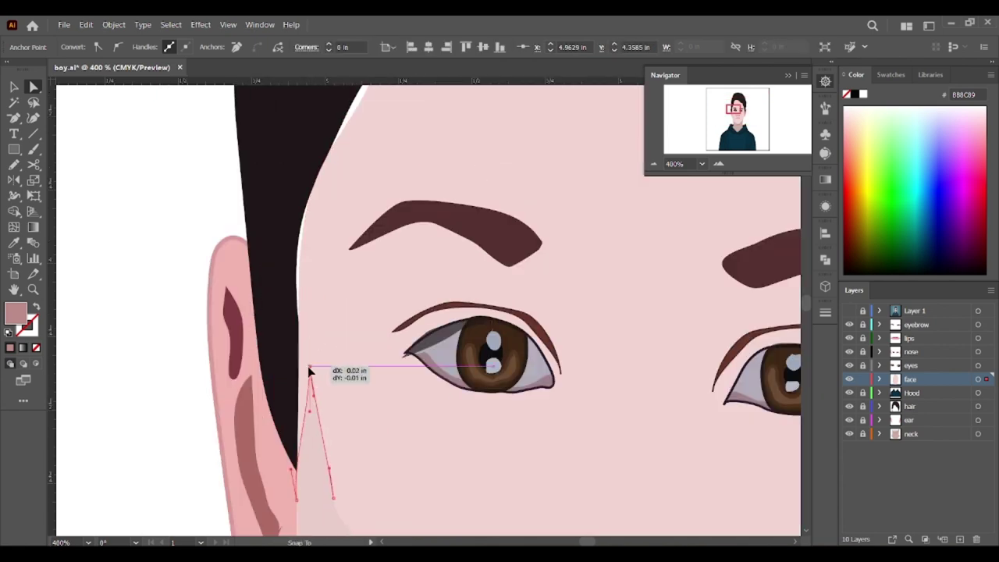
{"action": "scroll", "coordinate": [291, 474], "scroll_direction": "down", "scroll_amount": 4}
{"action": "scroll", "coordinate": [354, 509], "scroll_direction": "down", "scroll_amount": 1}
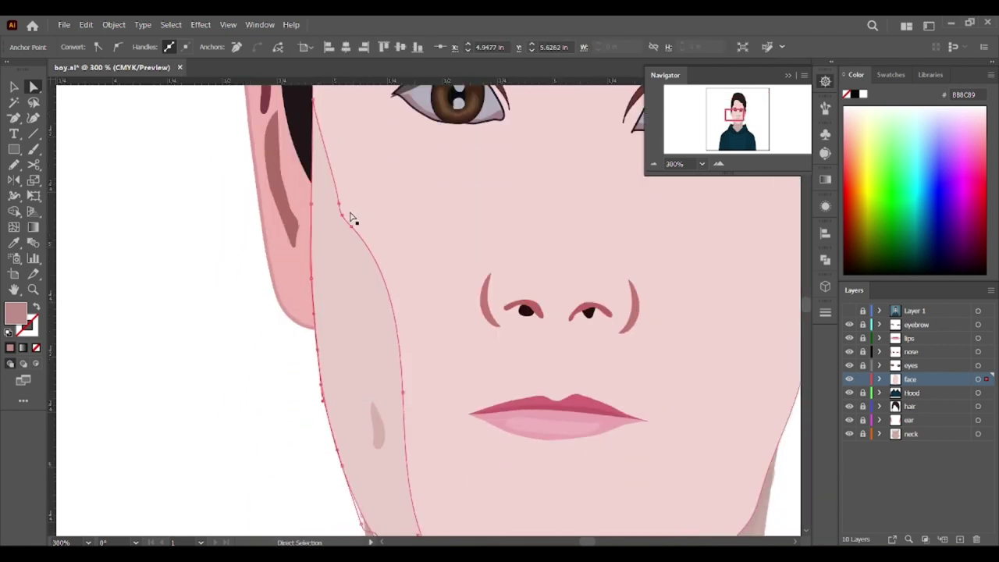
{"action": "key", "text": "v"}
{"action": "scroll", "coordinate": [408, 301], "scroll_direction": "down", "scroll_amount": 4}
{"action": "key", "text": "a"}
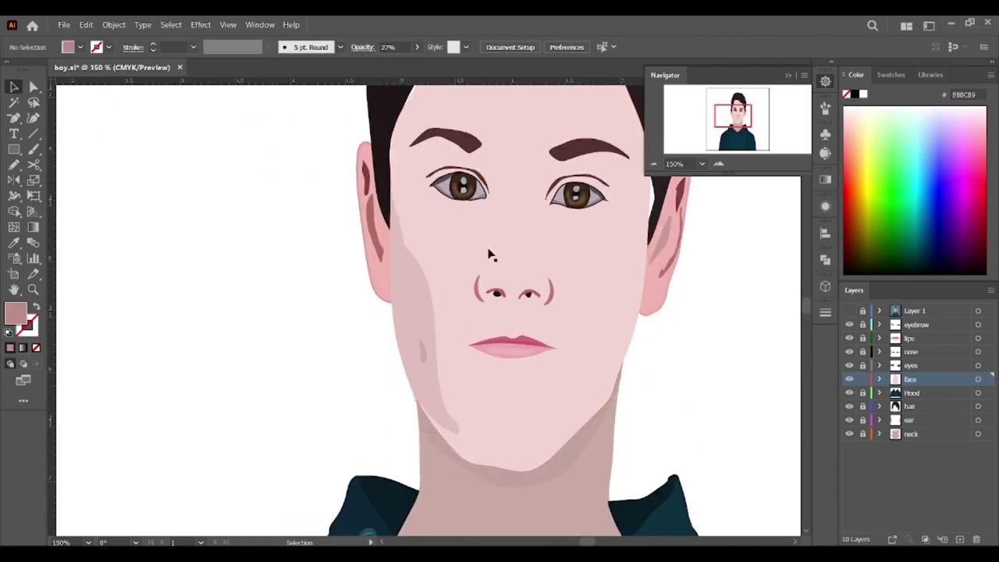
{"action": "scroll", "coordinate": [455, 357], "scroll_direction": "up", "scroll_amount": 5}
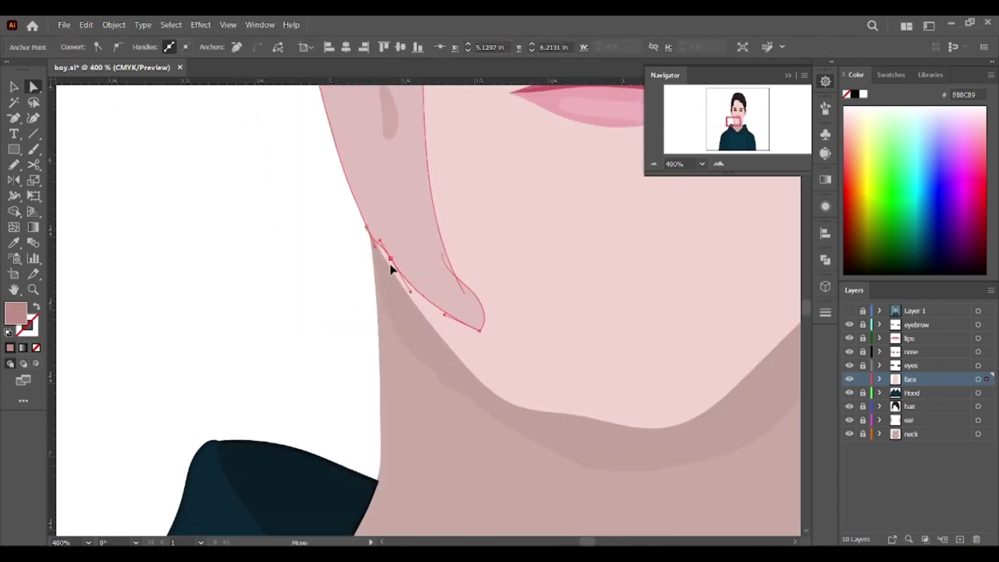
{"action": "left_click_drag", "start_coordinate": [479, 333], "coordinate": [435, 357]}
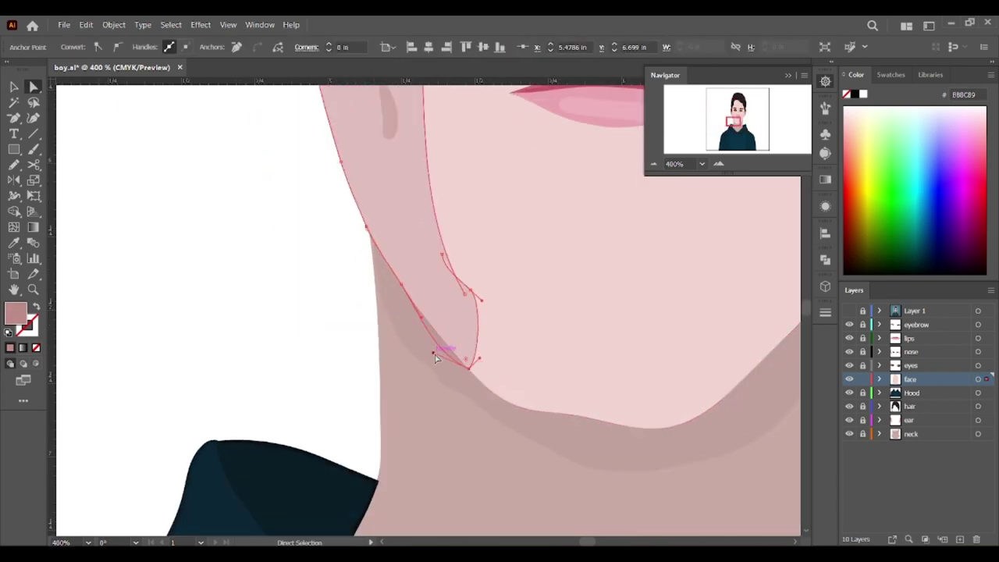
- Deselect, zoom to fit the whole artwork, and show the reference photo again
{"action": "left_click", "coordinate": [245, 214]}
{"action": "key", "text": "ctrl+0"}
{"action": "key", "text": "ctrl+1"}
{"action": "key", "text": "v"}
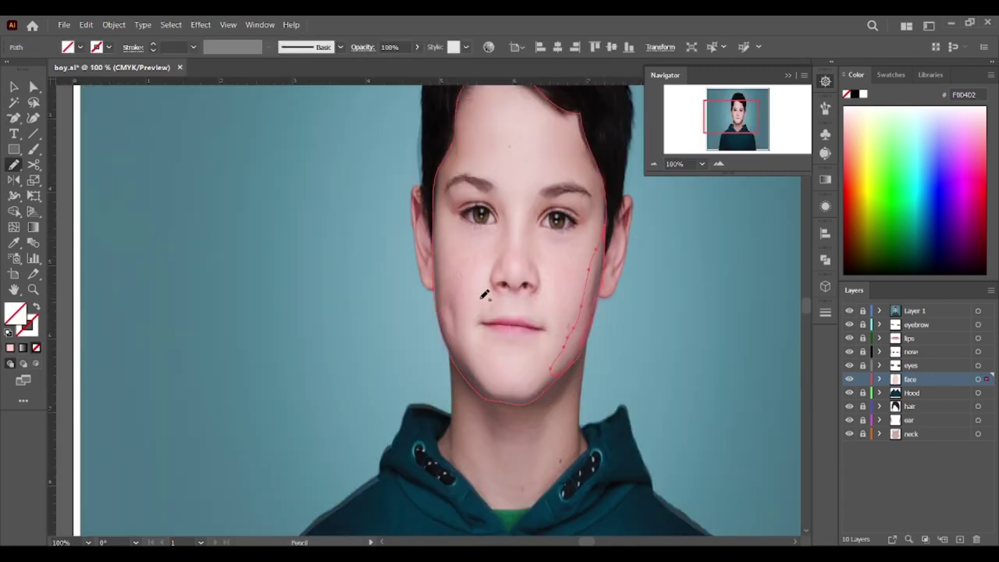
- Reshape the right cheek shadow near the hairline, the eye and along the ear contour
{"action": "scroll", "coordinate": [616, 289], "scroll_direction": "up", "scroll_amount": 5}
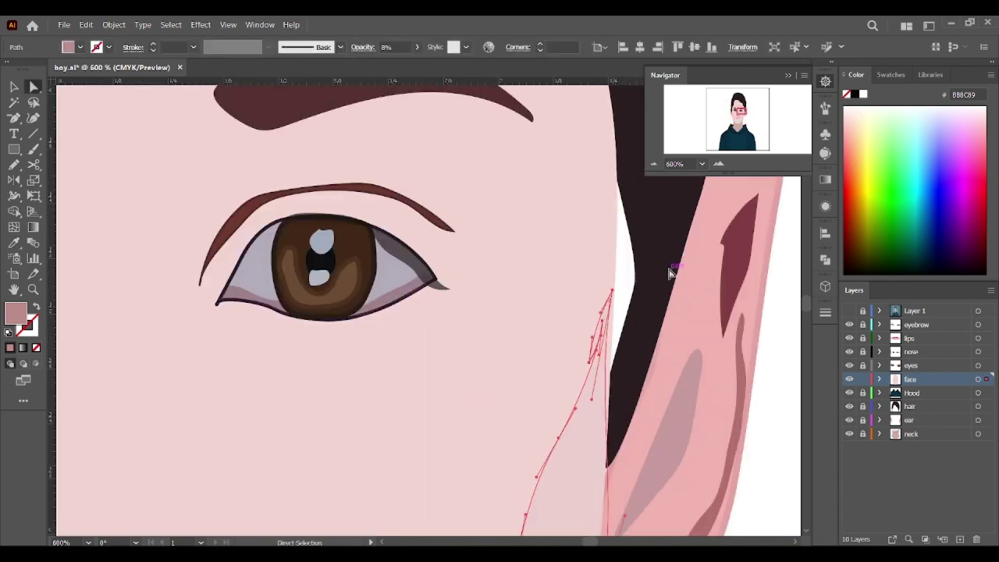
{"action": "left_click_drag", "start_coordinate": [619, 289], "coordinate": [595, 297]}
{"action": "left_click_drag", "start_coordinate": [620, 305], "coordinate": [617, 266]}
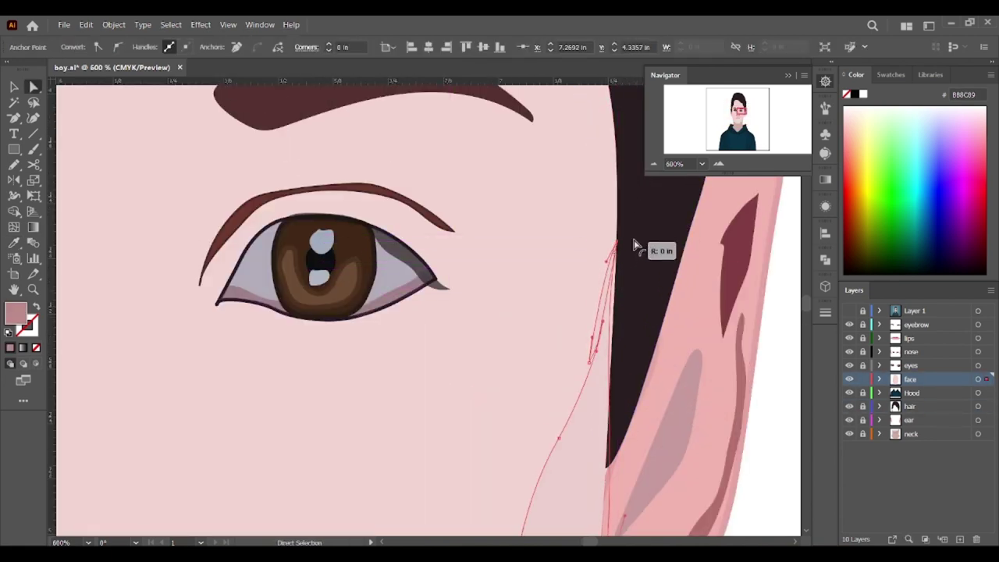
{"action": "left_click_drag", "start_coordinate": [615, 245], "coordinate": [575, 232]}
{"action": "key", "text": "p"}
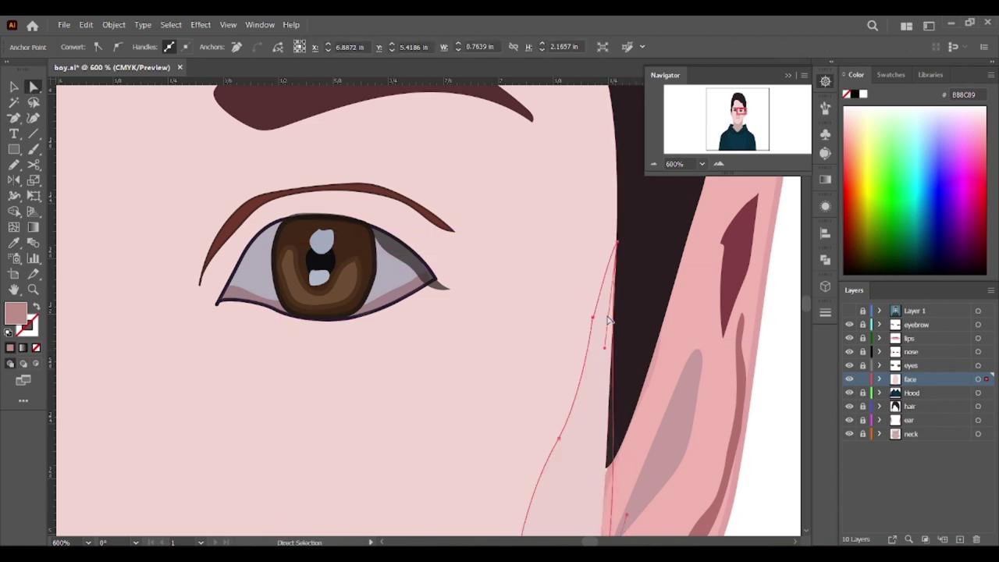
{"action": "scroll", "coordinate": [617, 316], "scroll_direction": "down", "scroll_amount": 5}
{"action": "left_click_drag", "start_coordinate": [591, 403], "coordinate": [585, 407]}
{"action": "scroll", "coordinate": [583, 402], "scroll_direction": "down", "scroll_amount": 4}
{"action": "scroll", "coordinate": [585, 257], "scroll_direction": "up", "scroll_amount": 5}
{"action": "scroll", "coordinate": [586, 265], "scroll_direction": "down", "scroll_amount": 4}
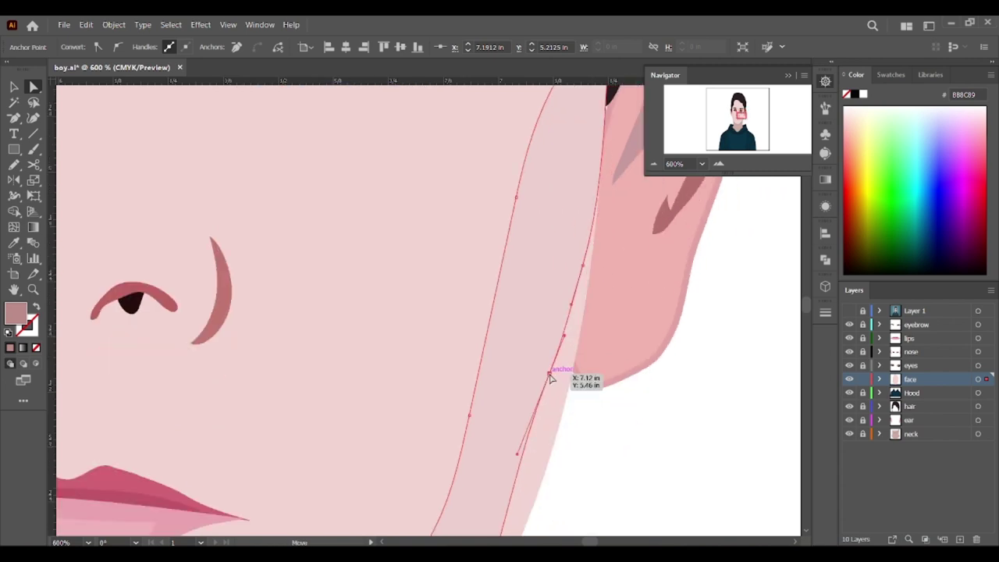
{"action": "left_click_drag", "start_coordinate": [586, 268], "coordinate": [585, 269]}
{"action": "scroll", "coordinate": [604, 182], "scroll_direction": "up", "scroll_amount": 2}
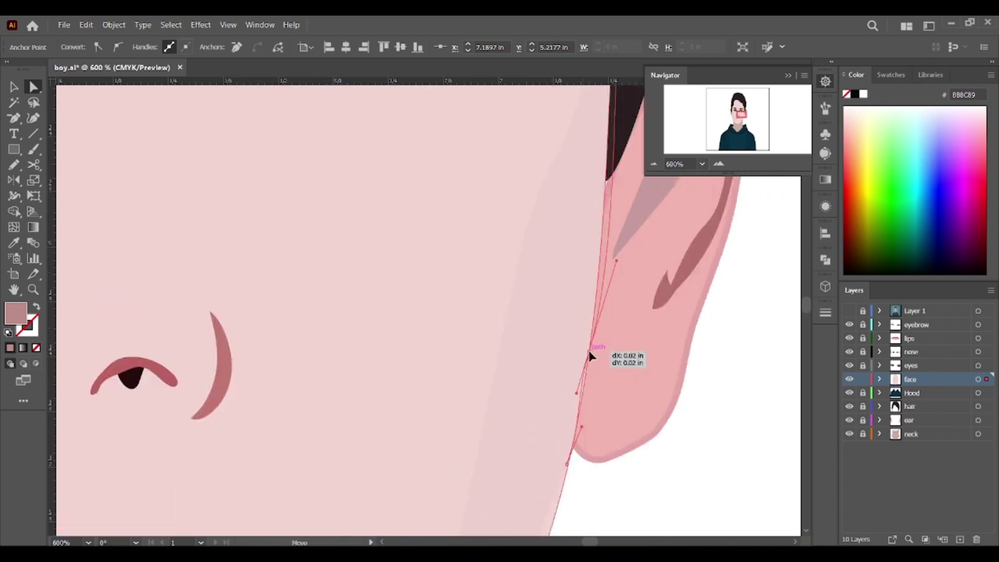
- Adjust the next face shadow's curves at the chin and along the right jaw
{"action": "left_click", "coordinate": [612, 177]}
{"action": "scroll", "coordinate": [613, 178], "scroll_direction": "down", "scroll_amount": 3}
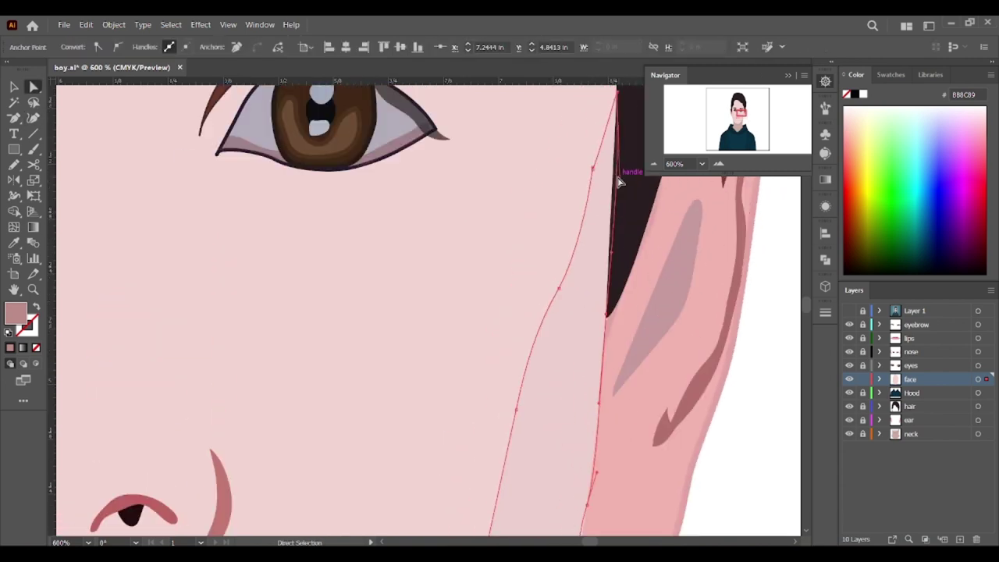
{"action": "scroll", "coordinate": [617, 179], "scroll_direction": "down", "scroll_amount": 3}
{"action": "mouse_move", "coordinate": [553, 241]}
{"action": "left_mouse_down"}
{"action": "mouse_move", "coordinate": [479, 383]}
{"action": "mouse_move", "coordinate": [540, 258]}
{"action": "left_mouse_up"}
{"action": "scroll", "coordinate": [429, 309], "scroll_direction": "down", "scroll_amount": 4}
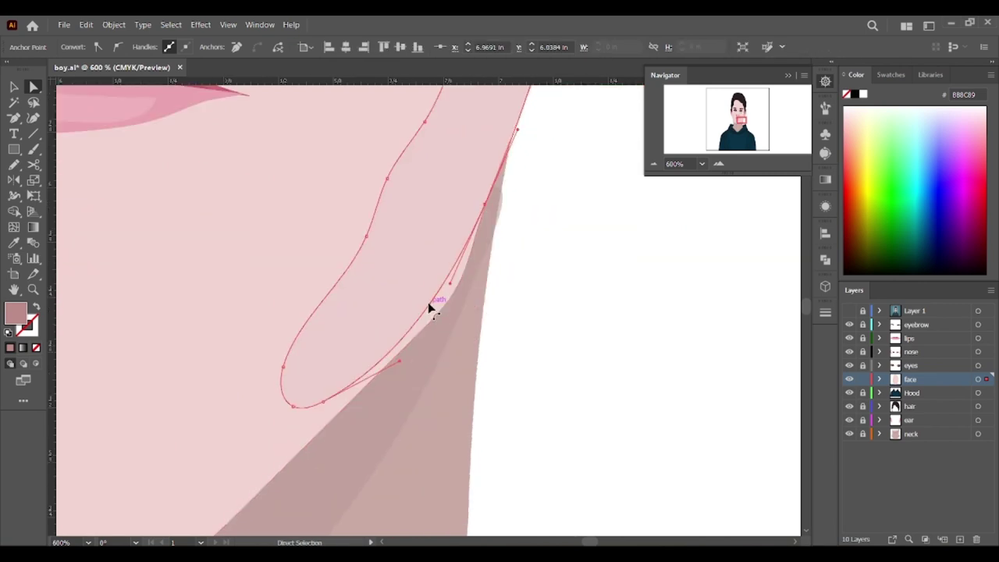
{"action": "scroll", "coordinate": [295, 411], "scroll_direction": "down", "scroll_amount": 2}
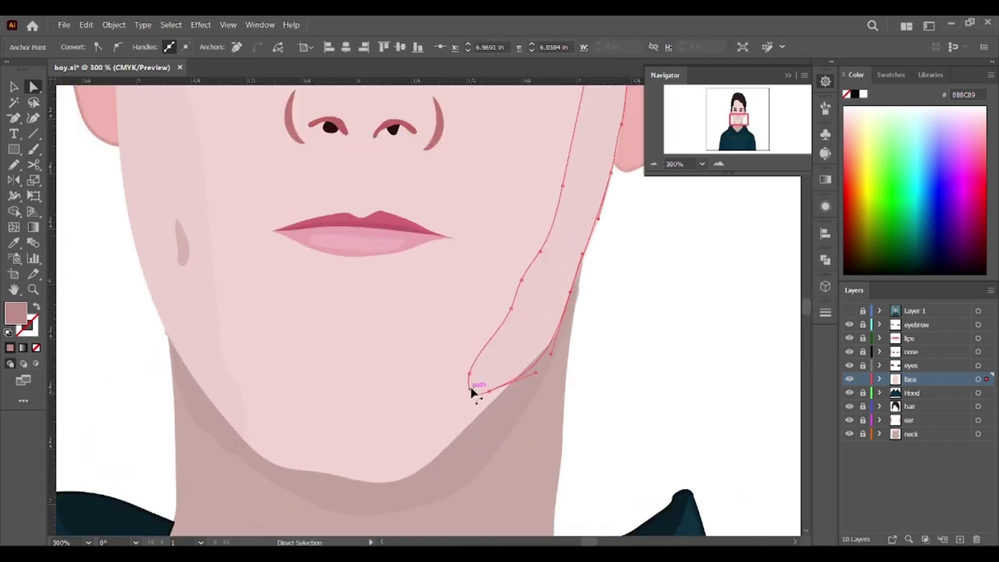
{"action": "left_click_drag", "start_coordinate": [473, 391], "coordinate": [487, 402]}
{"action": "left_click_drag", "start_coordinate": [515, 319], "coordinate": [518, 316]}
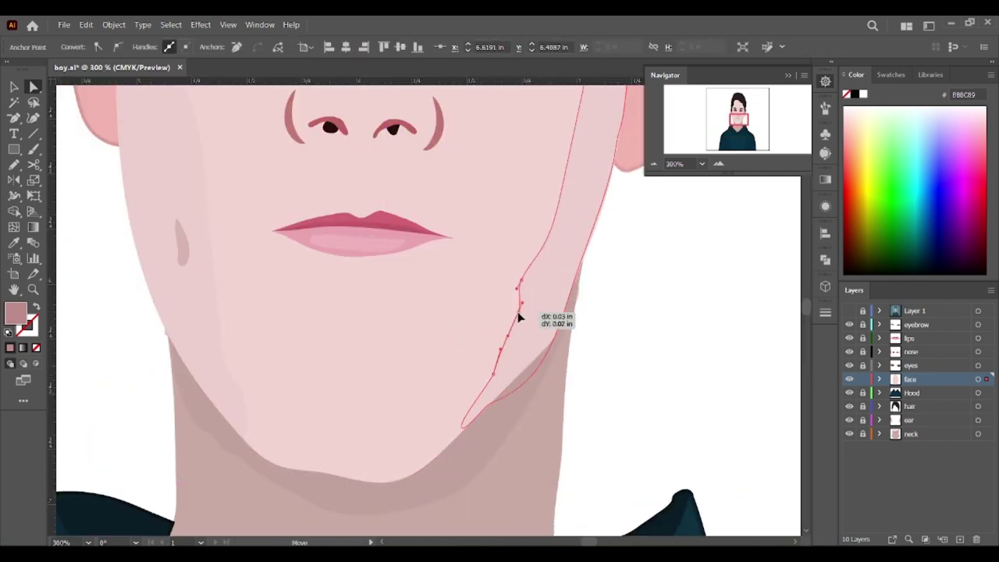
{"action": "scroll", "coordinate": [586, 208], "scroll_direction": "up", "scroll_amount": 3}
{"action": "left_click", "coordinate": [664, 352]}
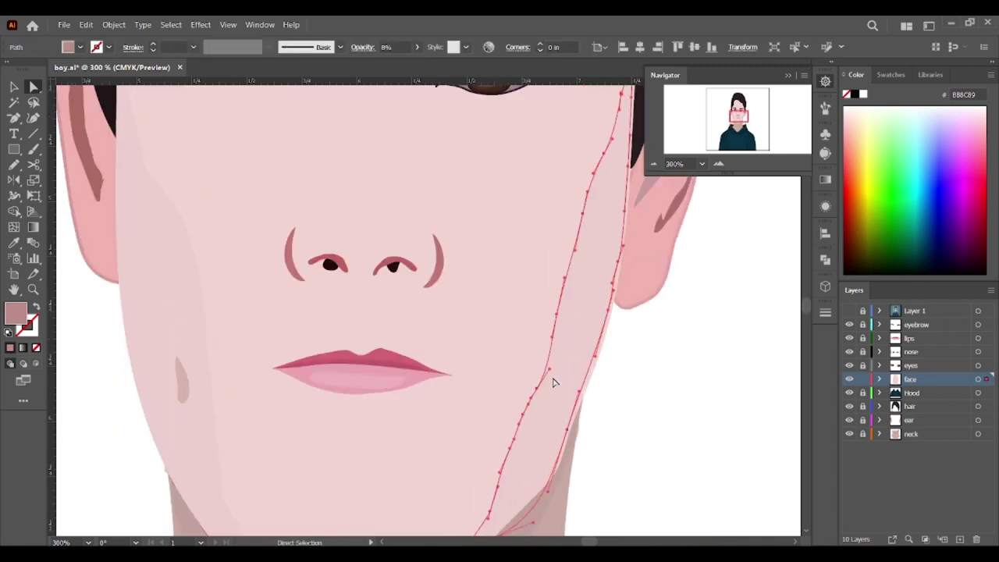
{"action": "scroll", "coordinate": [624, 380], "scroll_direction": "down", "scroll_amount": 3}
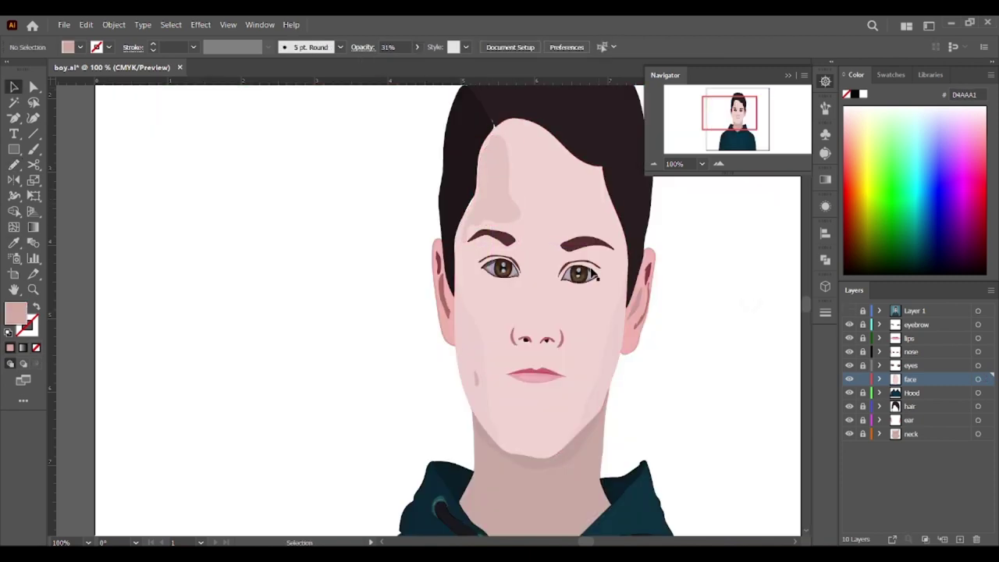
- Set the forehead shape's opacity to 18% and move its top anchor into the hairline
{"action": "left_click", "coordinate": [492, 195]}
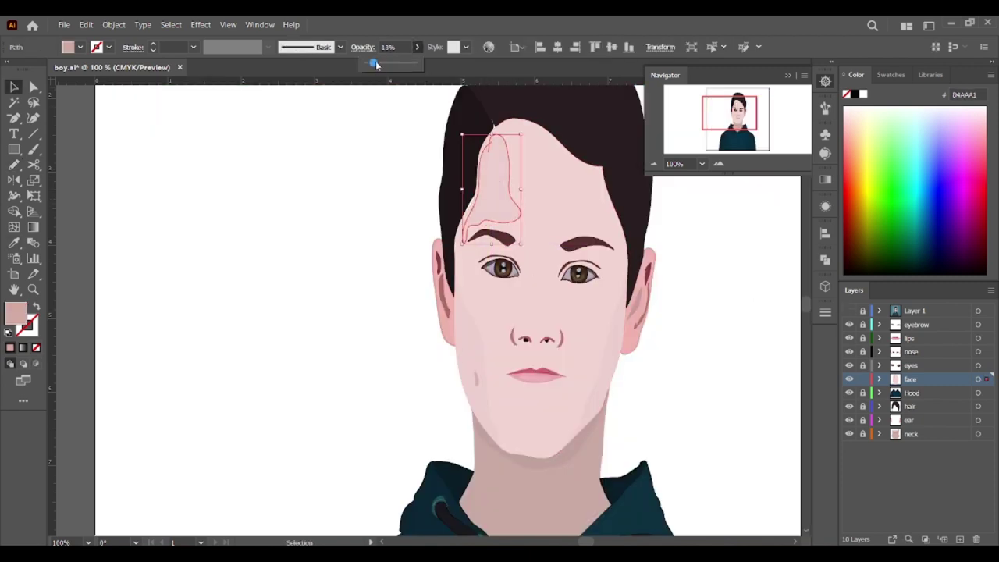
{"action": "scroll", "coordinate": [575, 408], "scroll_direction": "down", "scroll_amount": 1}
{"action": "left_click", "coordinate": [417, 47]}
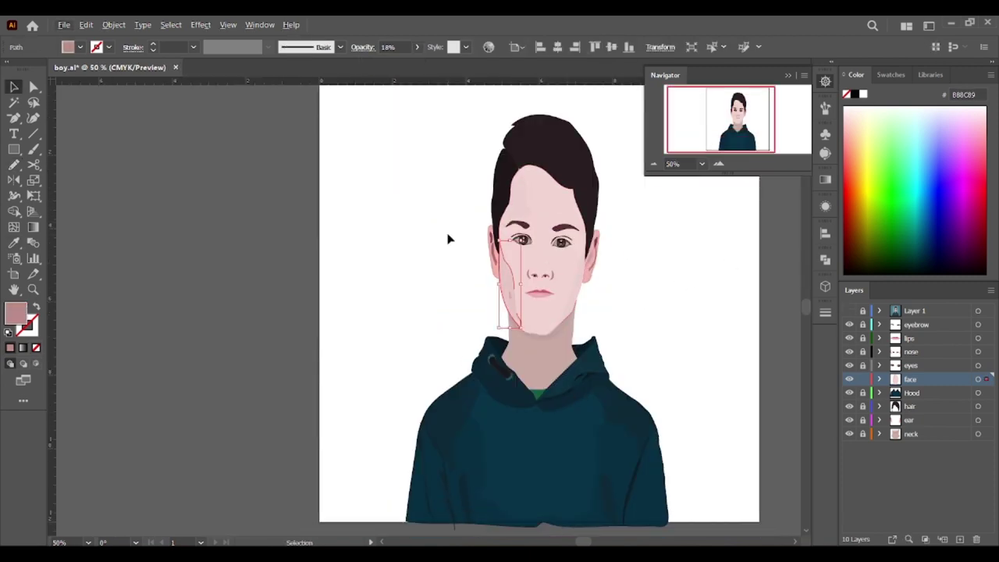
{"action": "left_click", "coordinate": [417, 47]}
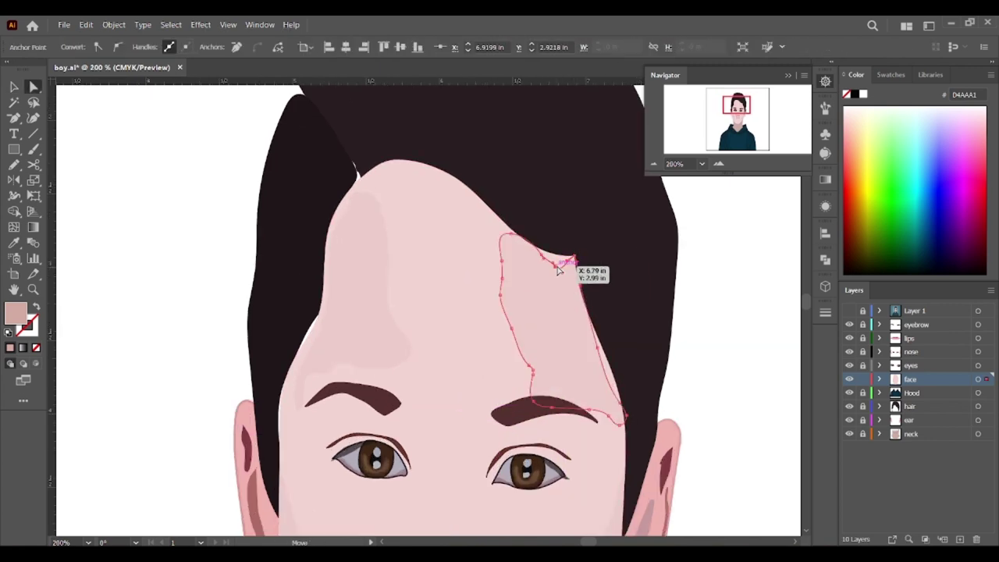
{"action": "left_click", "coordinate": [529, 248]}
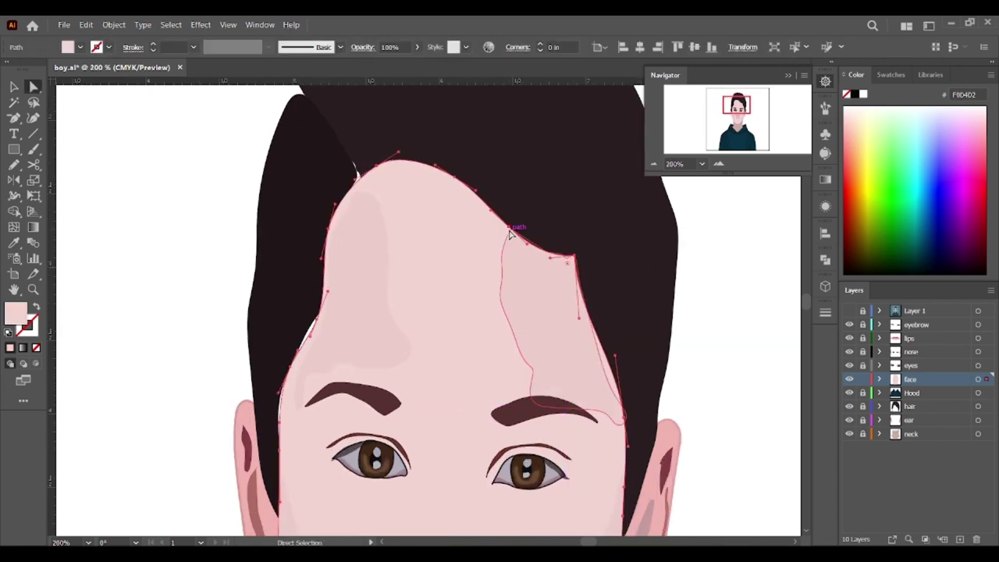
{"action": "left_click_drag", "start_coordinate": [524, 263], "coordinate": [499, 223]}
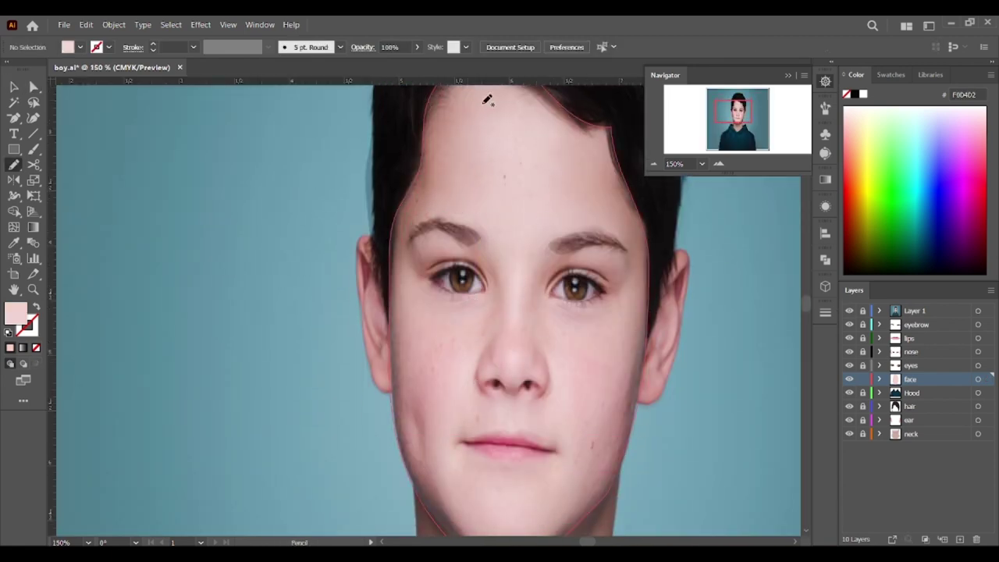
- Draw a forehead-to-nose highlight loop with a pale pink fill at 51% opacity
{"action": "scroll", "coordinate": [500, 156], "scroll_direction": "up", "scroll_amount": 2}
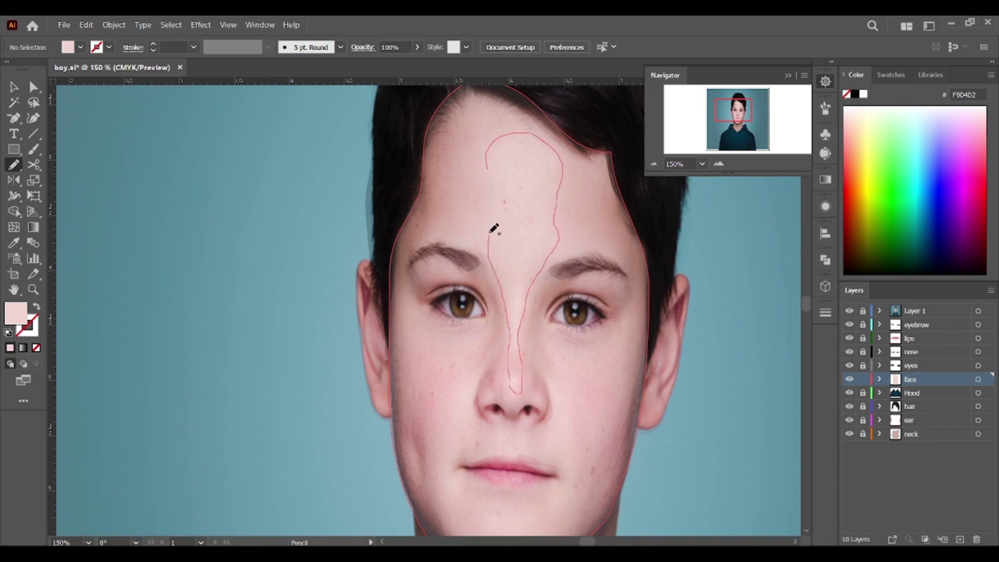
{"action": "left_click_drag", "start_coordinate": [491, 231], "coordinate": [488, 152]}
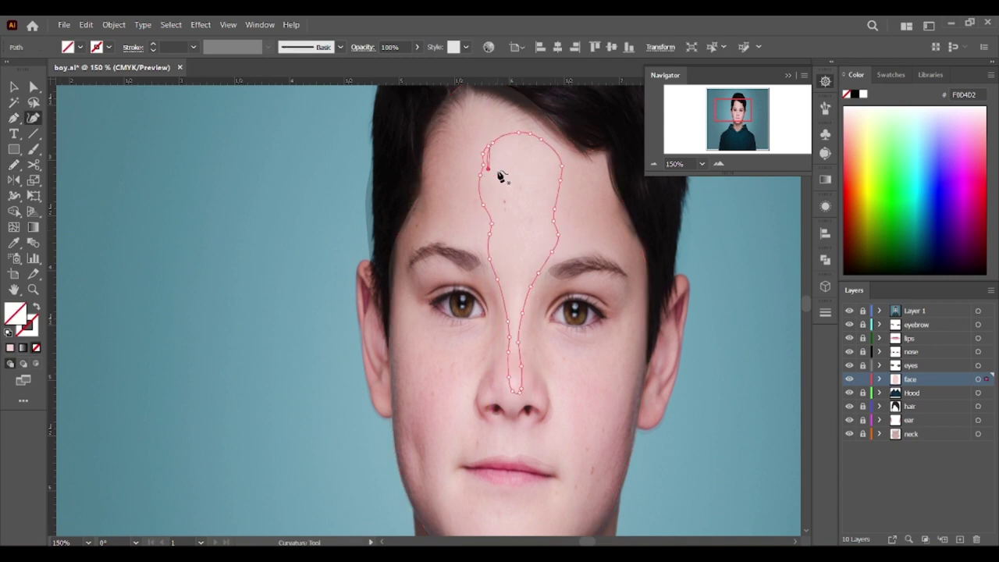
{"action": "left_click", "coordinate": [849, 310]}
{"action": "key", "text": "a"}
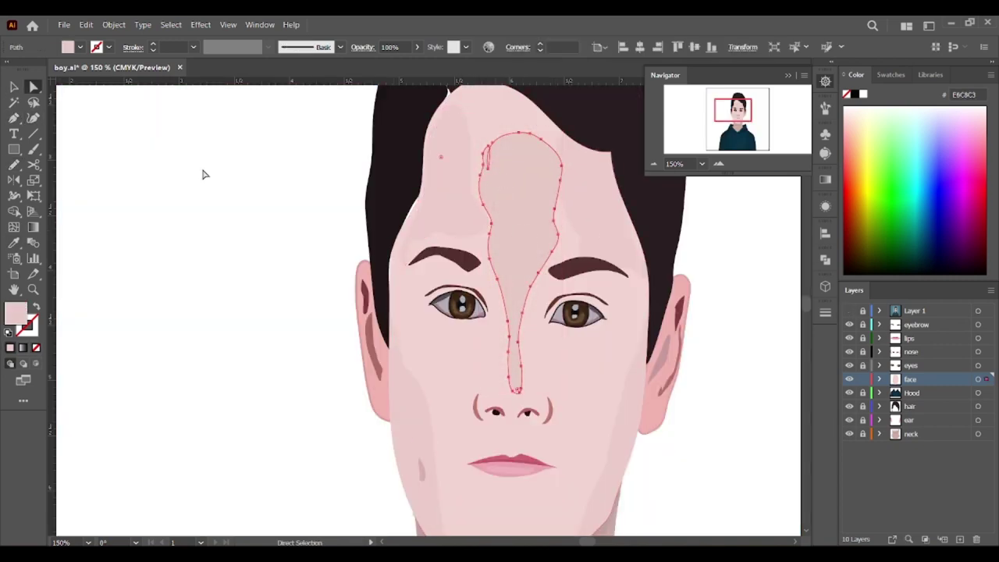
{"action": "left_click", "coordinate": [419, 47]}
{"action": "left_click_drag", "start_coordinate": [421, 66], "coordinate": [391, 66]}
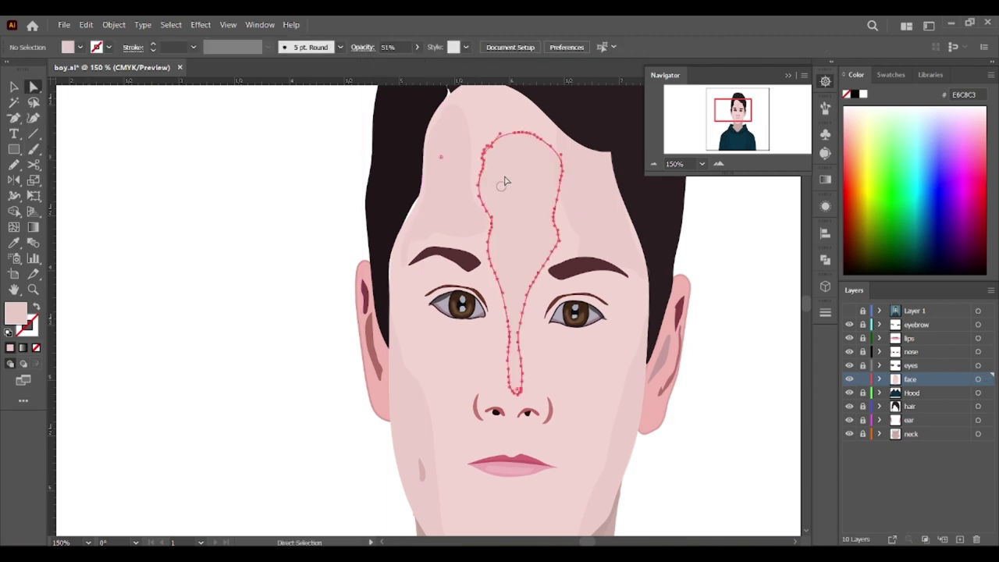
{"action": "double_click", "coordinate": [16, 312]}
{"action": "key", "text": "Return"}
{"action": "key", "text": "Up"}
{"action": "key", "text": "Left"}
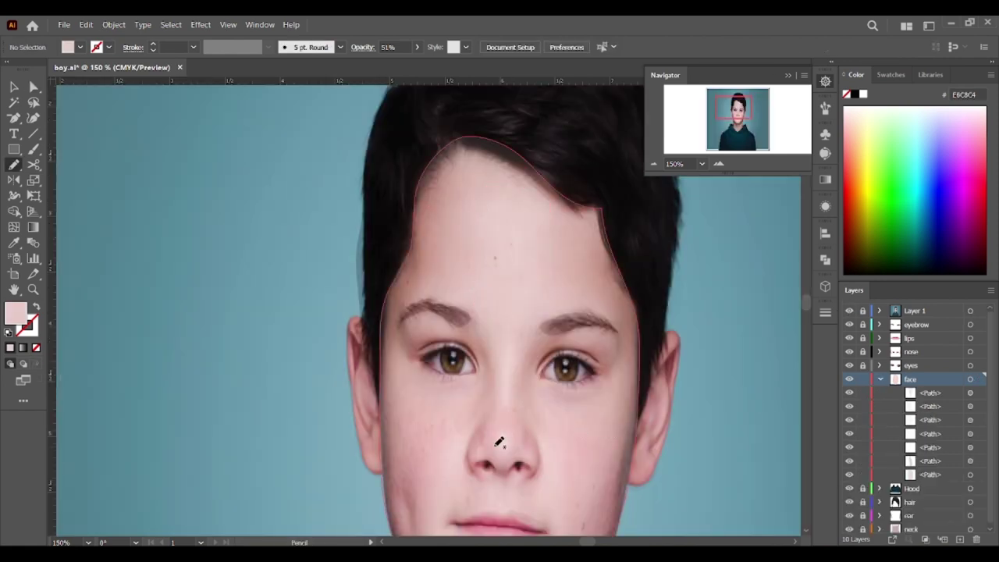
- Draw a right cheek highlight shape and fill it with pale pink F4D1D0
{"action": "left_click_drag", "start_coordinate": [500, 442], "coordinate": [499, 437]}
{"action": "key", "text": "ctrl+z"}
{"action": "scroll", "coordinate": [429, 500], "scroll_direction": "down", "scroll_amount": 3}
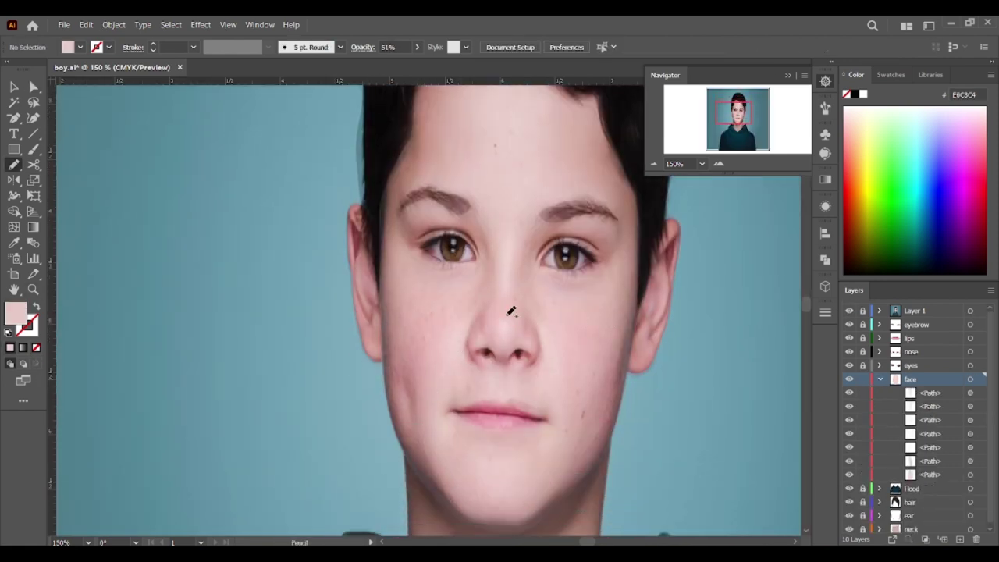
{"action": "left_click_drag", "start_coordinate": [596, 418], "coordinate": [613, 309]}
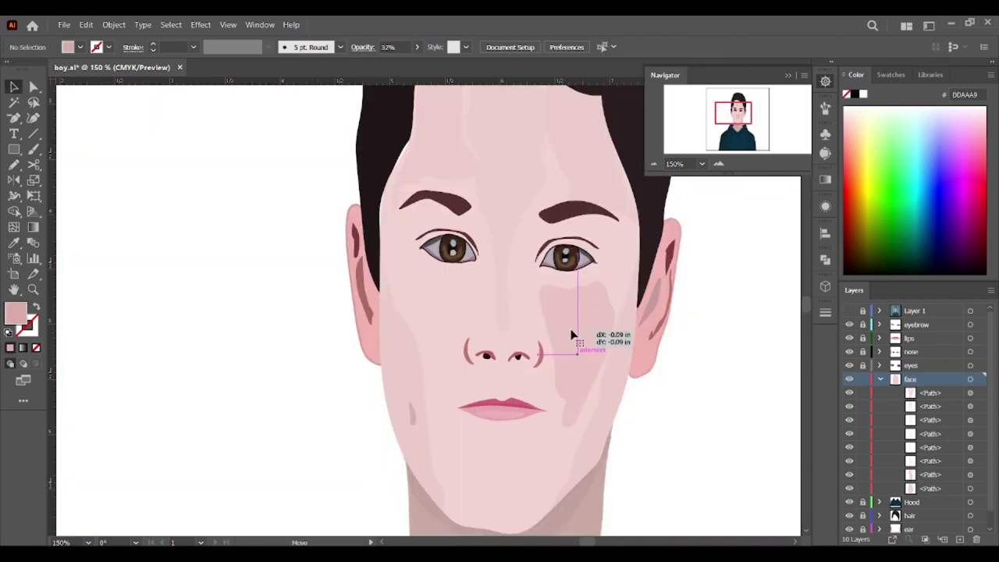
{"action": "left_click", "coordinate": [574, 336]}
{"action": "left_click", "coordinate": [417, 47]}
{"action": "double_click", "coordinate": [16, 313]}
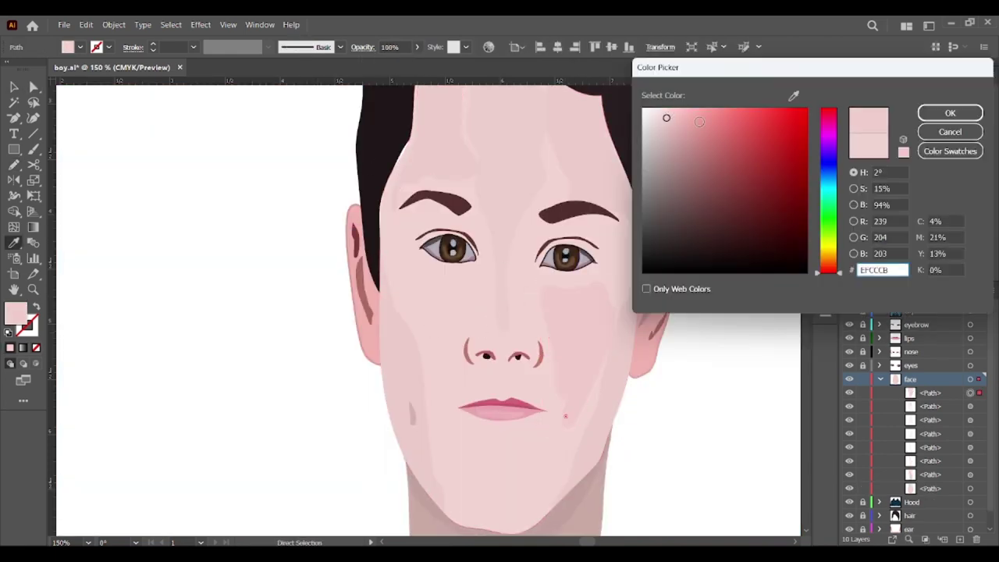
{"action": "left_click", "coordinate": [667, 108]}
{"action": "left_click_drag", "start_coordinate": [668, 108], "coordinate": [666, 115]}
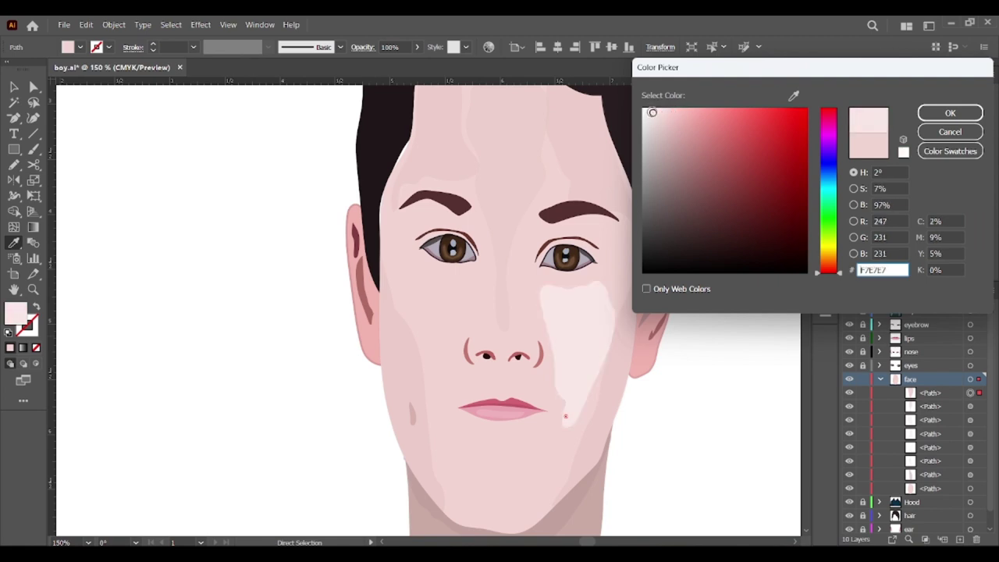
{"action": "left_click", "coordinate": [948, 117]}
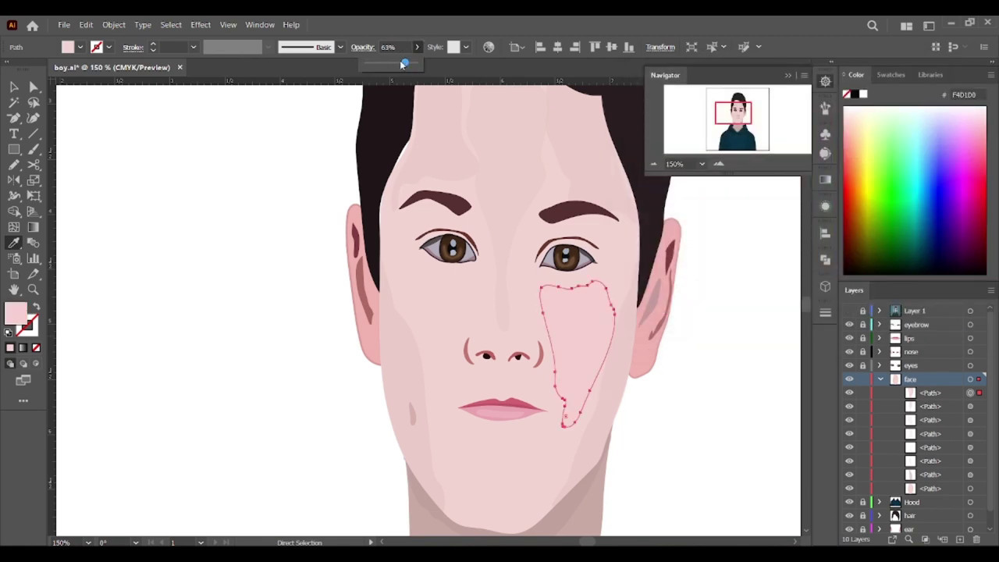
- Trace a left cheek shadow and adjust the inner-brow shadow's opacity, trying 15%
{"action": "left_click", "coordinate": [718, 308]}
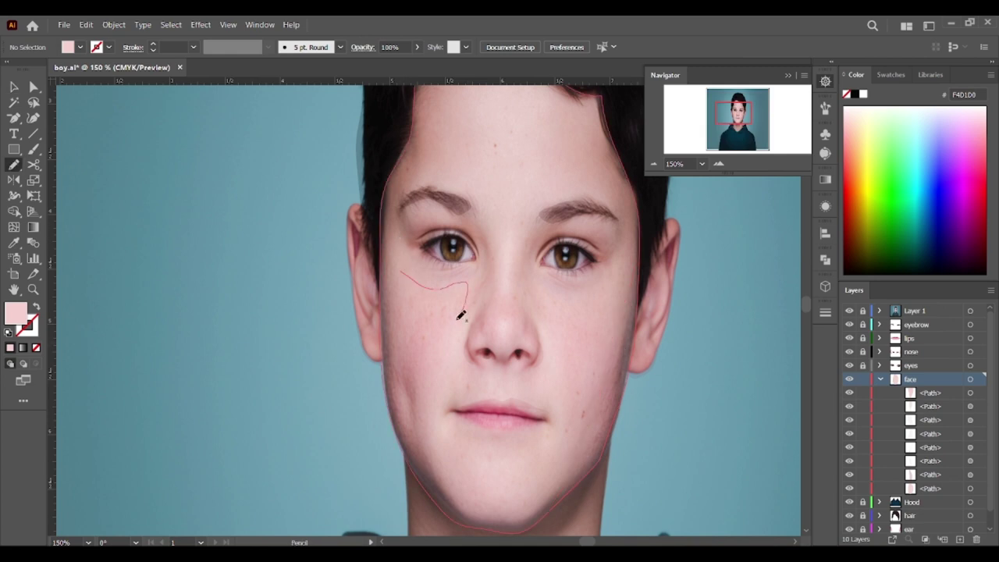
{"action": "mouse_move", "coordinate": [457, 308]}
{"action": "left_mouse_down"}
{"action": "mouse_move", "coordinate": [509, 263]}
{"action": "mouse_move", "coordinate": [528, 263]}
{"action": "left_mouse_up"}
{"action": "key", "text": "ctrl+shift+w"}
{"action": "key", "text": "ctrl+shift+w"}
{"action": "left_click", "coordinate": [850, 310]}
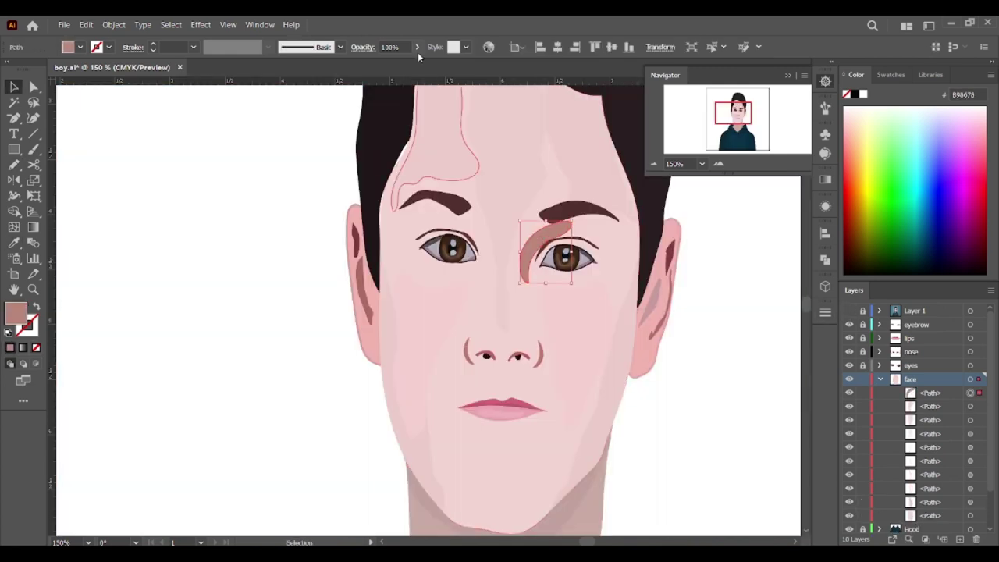
{"action": "key", "text": "v"}
{"action": "left_click", "coordinate": [417, 47]}
{"action": "mouse_move", "coordinate": [414, 63]}
{"action": "left_mouse_down"}
{"action": "mouse_move", "coordinate": [373, 66]}
{"action": "mouse_move", "coordinate": [414, 62]}
{"action": "left_mouse_up"}
{"action": "left_click", "coordinate": [386, 288]}
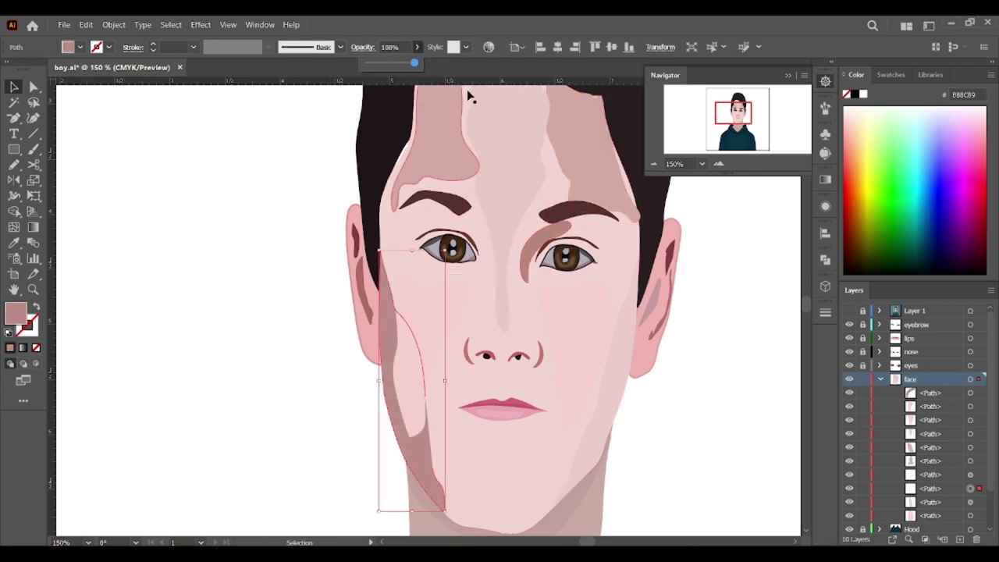
{"action": "left_click", "coordinate": [606, 319]}
{"action": "left_click", "coordinate": [415, 330]}
{"action": "left_click", "coordinate": [457, 289]}
{"action": "left_click", "coordinate": [732, 353]}
{"action": "scroll", "coordinate": [732, 353], "scroll_direction": "down", "scroll_amount": 1}
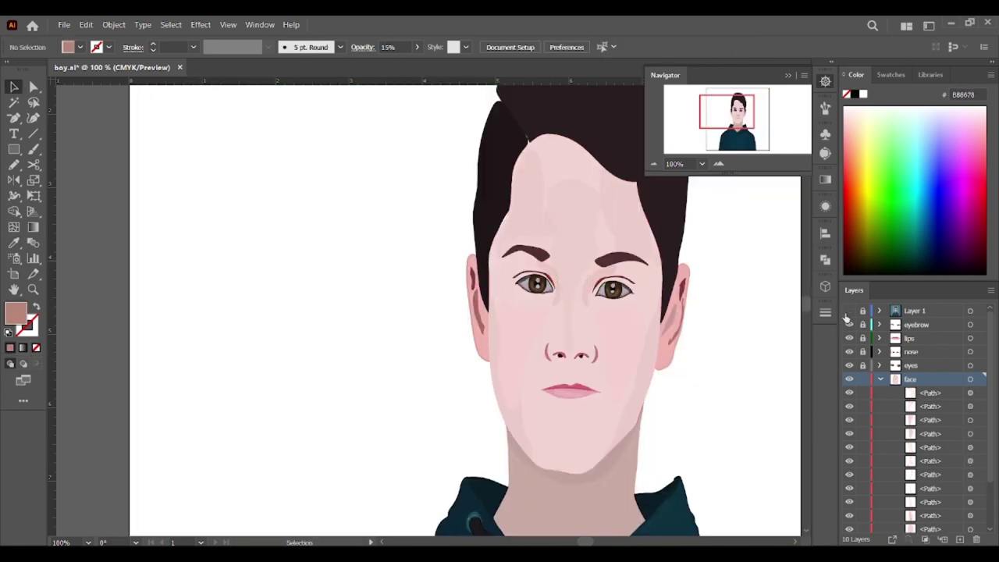
- Draw the eye-corner highlight shape and confirm its near-white pink fill
{"action": "left_click", "coordinate": [849, 312]}
{"action": "key", "text": "n"}
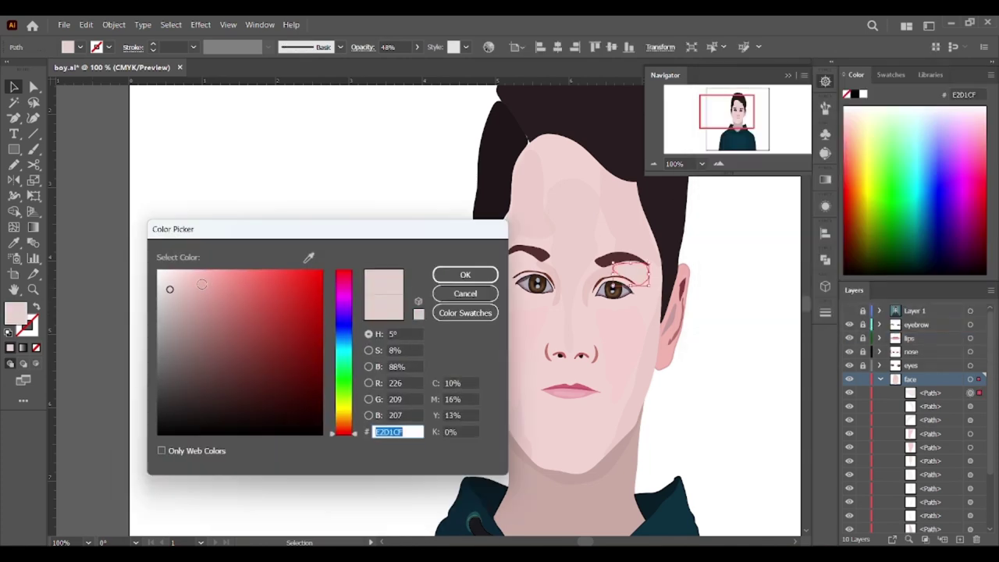
{"action": "key", "text": "Return"}
{"action": "left_click", "coordinate": [738, 312]}
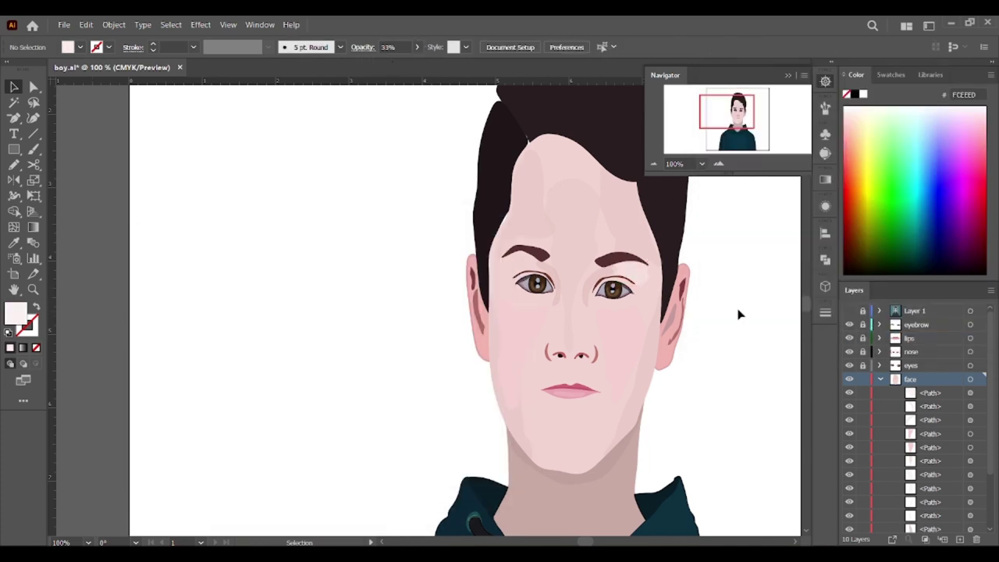
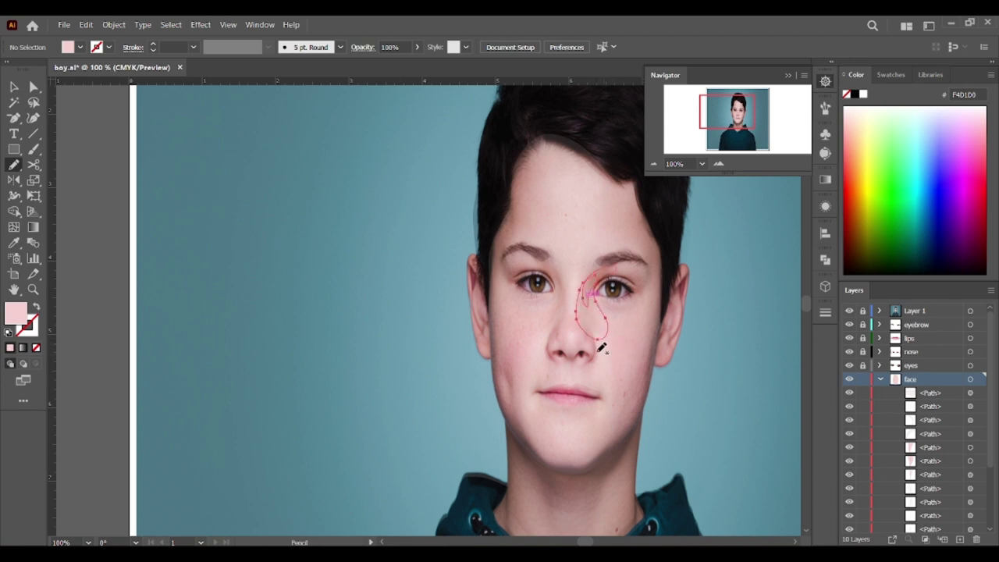
- Sample a skin tone and make the cheek shadow beside the nose semi-transparent
{"action": "key", "text": "i"}
{"action": "left_click", "coordinate": [591, 306]}
{"action": "left_click", "coordinate": [849, 314]}
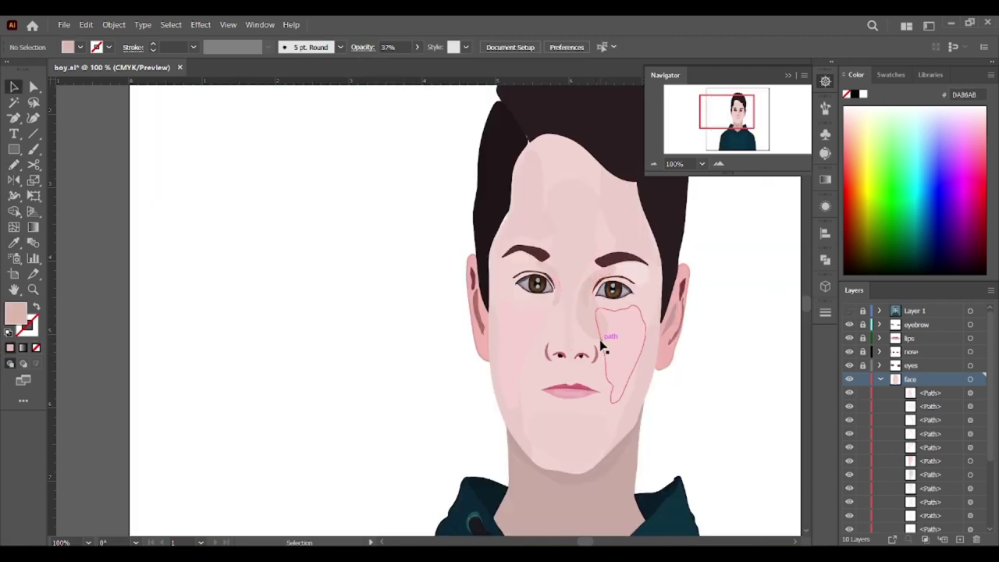
{"action": "left_click_drag", "start_coordinate": [604, 344], "coordinate": [627, 262]}
{"action": "key", "text": "ctrl+minus"}
{"action": "left_click", "coordinate": [970, 474]}
{"action": "left_click", "coordinate": [849, 475]}
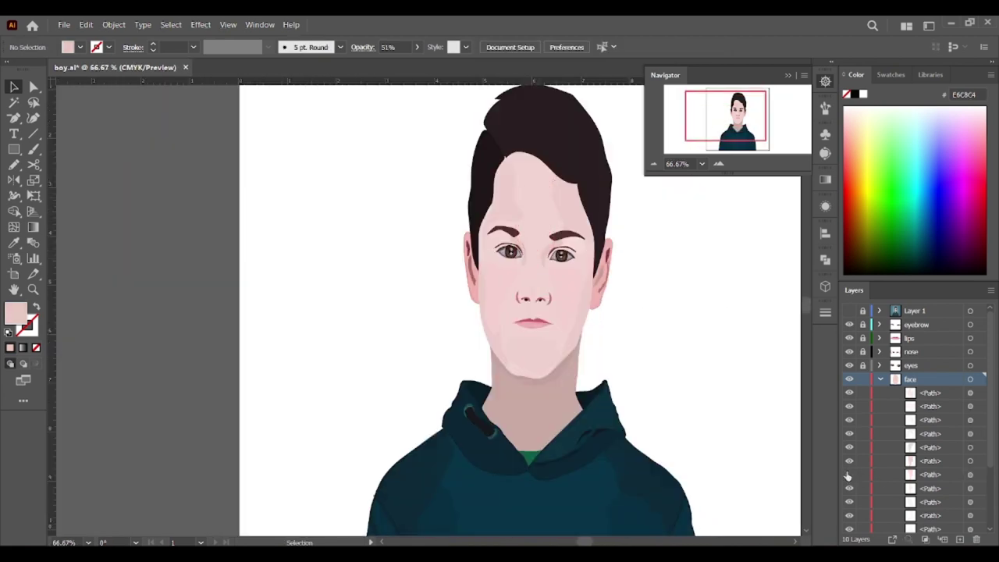
{"action": "scroll", "coordinate": [906, 429], "scroll_direction": "down", "scroll_amount": 3}
{"action": "scroll", "coordinate": [617, 289], "scroll_direction": "up", "scroll_amount": 1}
- Lower the shading shape beside the eye to 15% opacity
{"action": "left_click", "coordinate": [554, 289]}
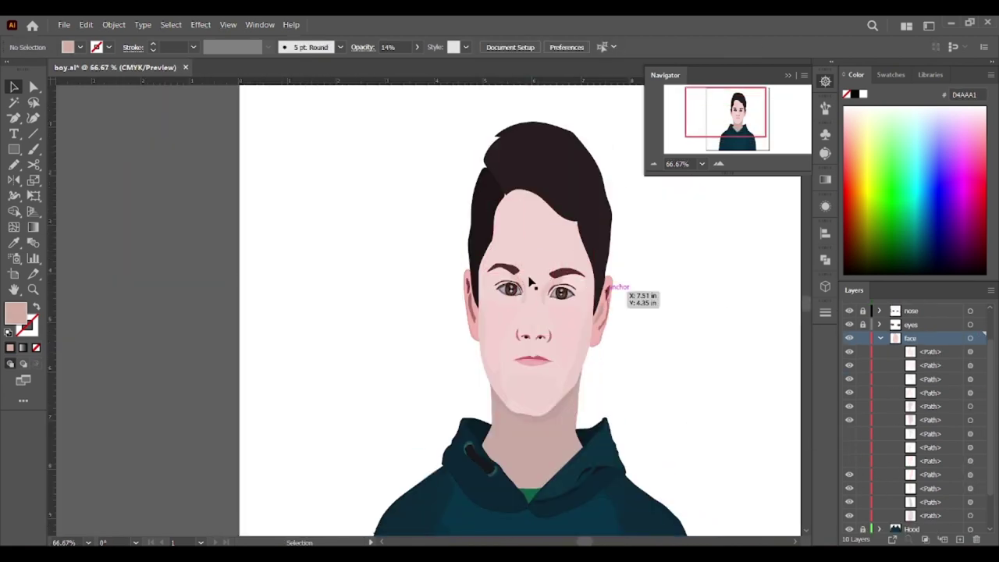
{"action": "left_click", "coordinate": [417, 47]}
{"action": "left_click_drag", "start_coordinate": [390, 62], "coordinate": [373, 67]}
{"action": "left_click", "coordinate": [417, 46]}
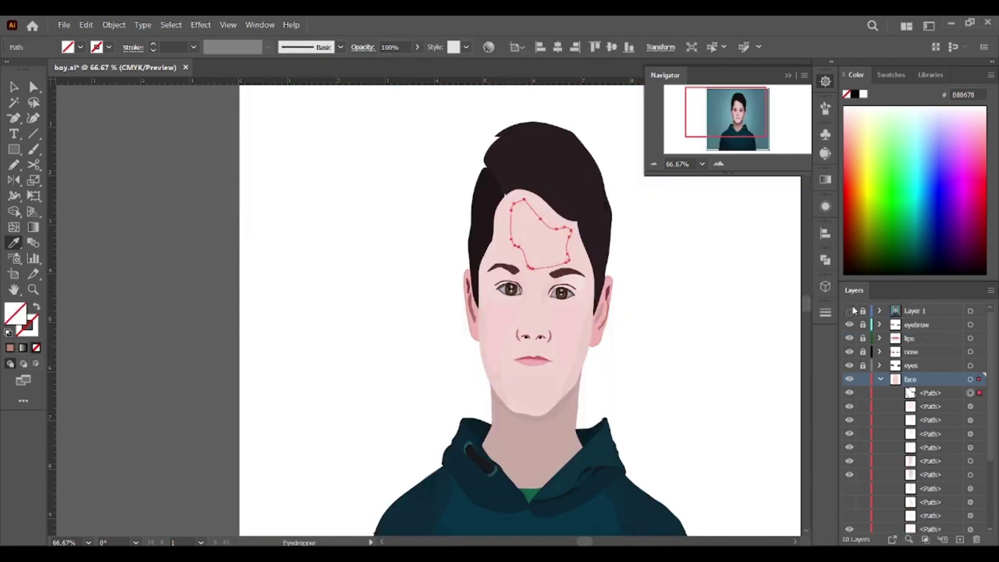
- Give the forehead highlight a light pink fill at about half opacity, nudged into place
{"action": "double_click", "coordinate": [16, 312]}
{"action": "left_click", "coordinate": [416, 47]}
{"action": "left_click_drag", "start_coordinate": [375, 63], "coordinate": [395, 66]}
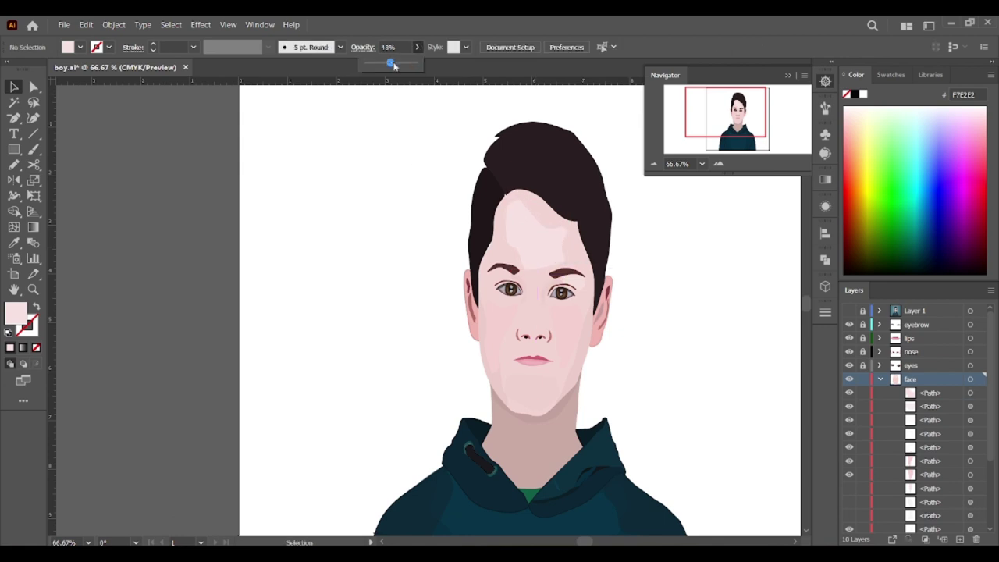
{"action": "left_click_drag", "start_coordinate": [539, 250], "coordinate": [535, 250]}
{"action": "left_click", "coordinate": [652, 280]}
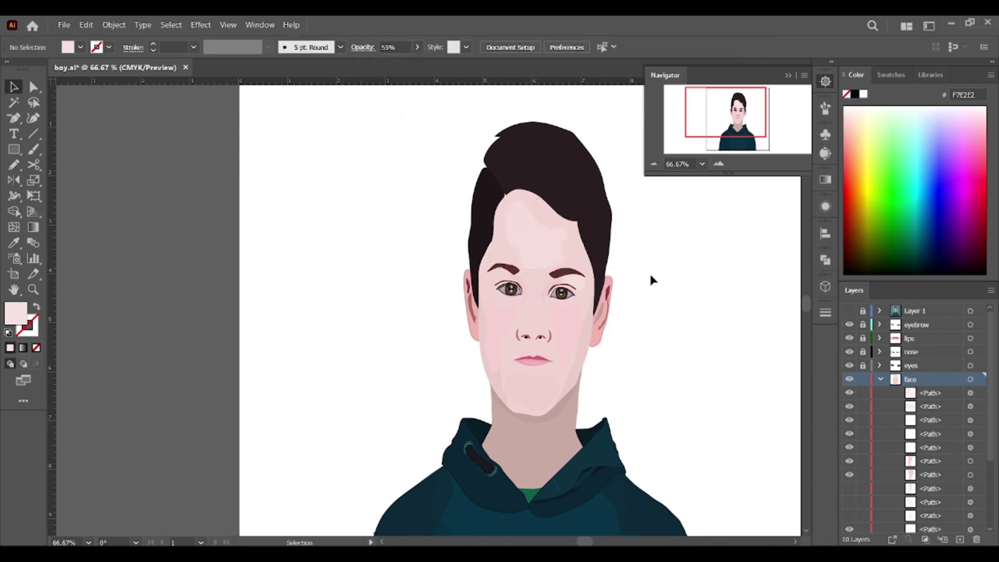
{"action": "left_click", "coordinate": [850, 311]}
{"action": "key", "text": "n"}
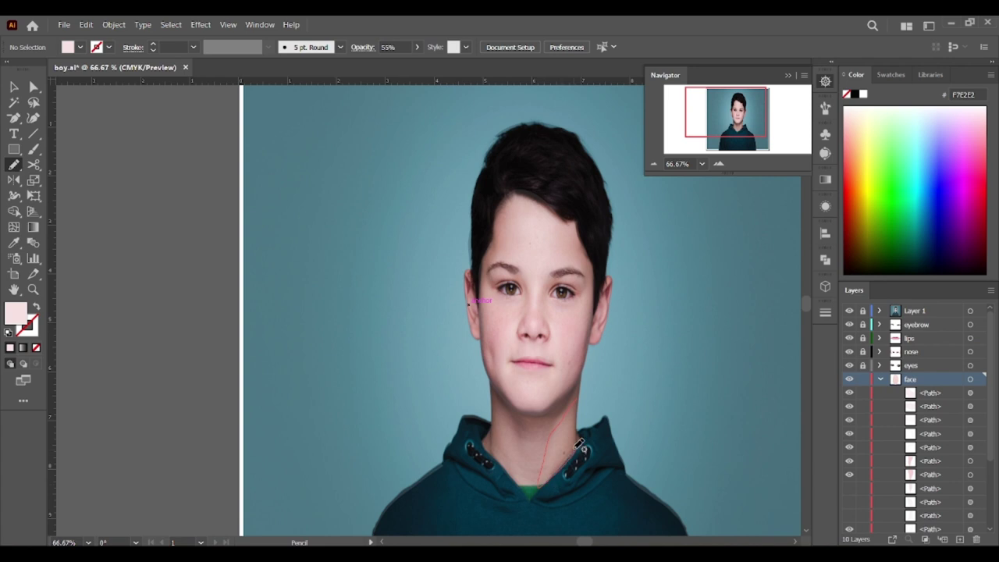
- Trace the neck shadow with a sampled skin tone and reduce its transparency
{"action": "left_click_drag", "start_coordinate": [579, 445], "coordinate": [572, 407]}
{"action": "key", "text": "i"}
{"action": "left_click", "coordinate": [556, 361]}
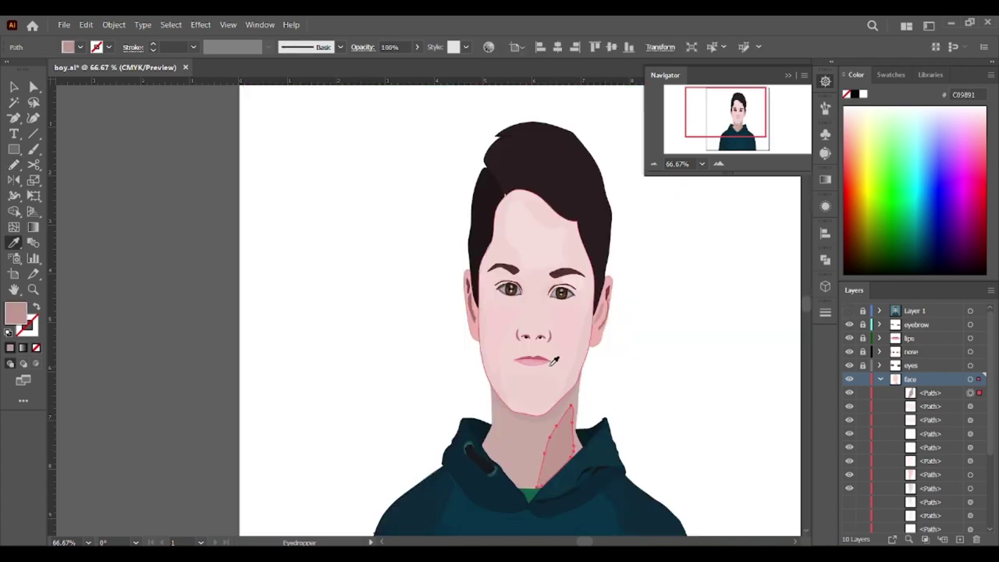
{"action": "left_click", "coordinate": [390, 202]}
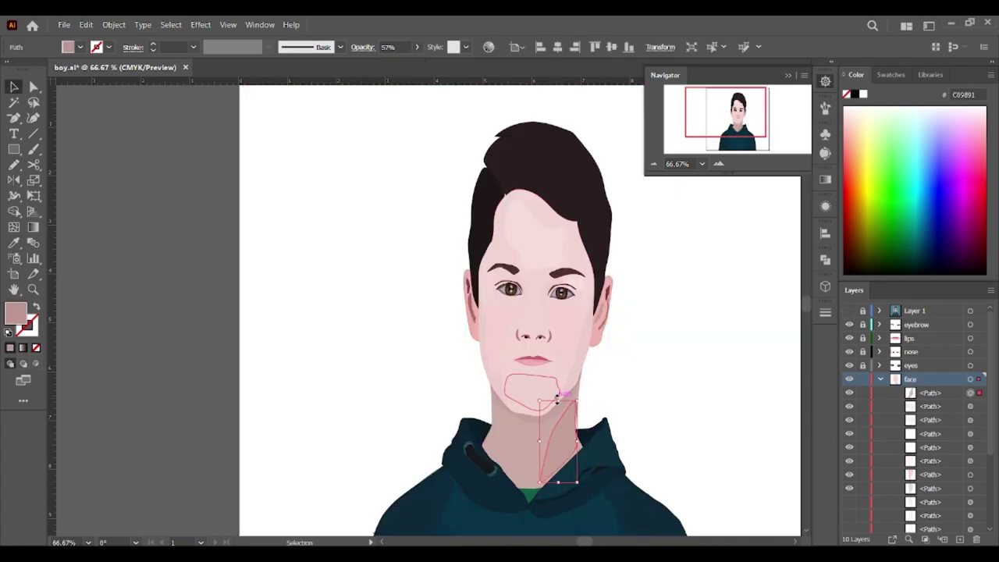
{"action": "left_click_drag", "start_coordinate": [563, 443], "coordinate": [563, 444]}
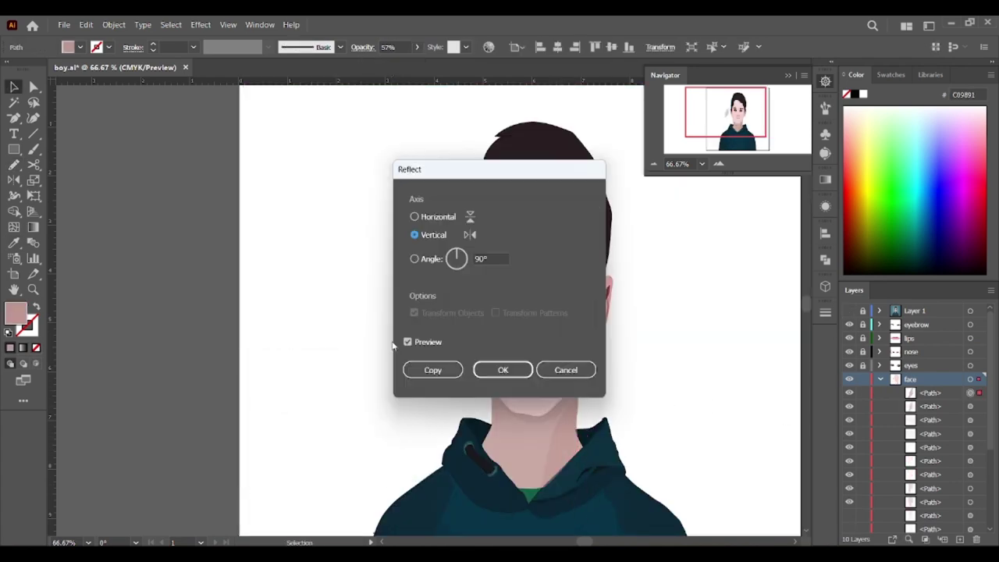
- Make a mirrored copy of the neck shadow and open the neck layer's contents
{"action": "left_click", "coordinate": [504, 368]}
{"action": "key", "text": "shift+Tab"}
{"action": "key", "text": "shift+Tab"}
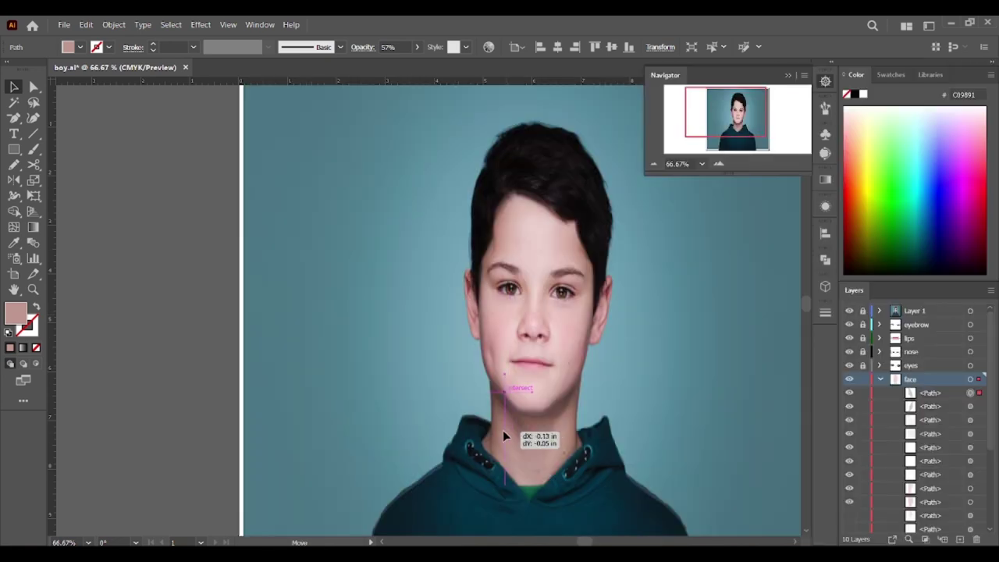
{"action": "key", "text": "ctrl+alt+3"}
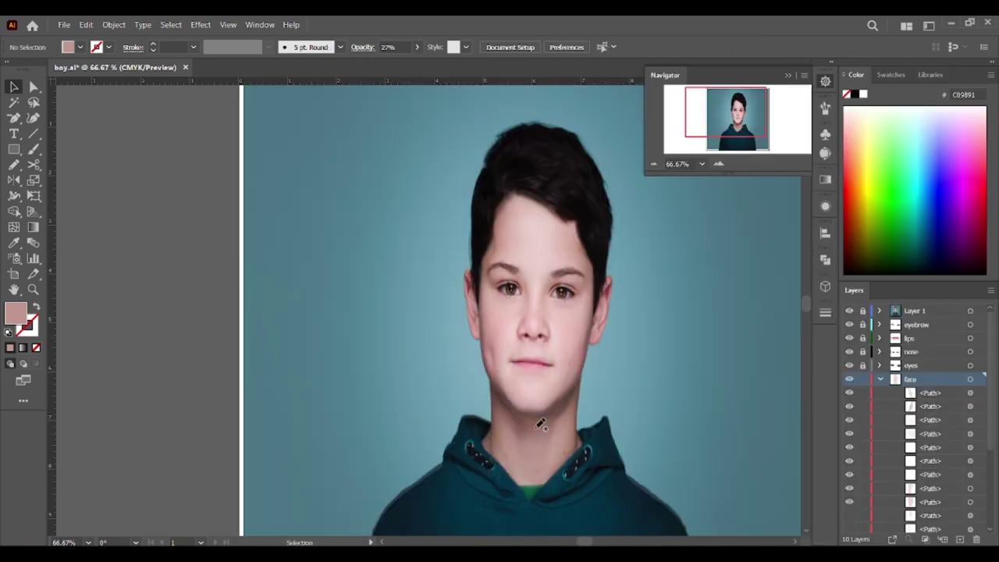
{"action": "left_click", "coordinate": [881, 379]}
{"action": "left_click", "coordinate": [881, 434]}
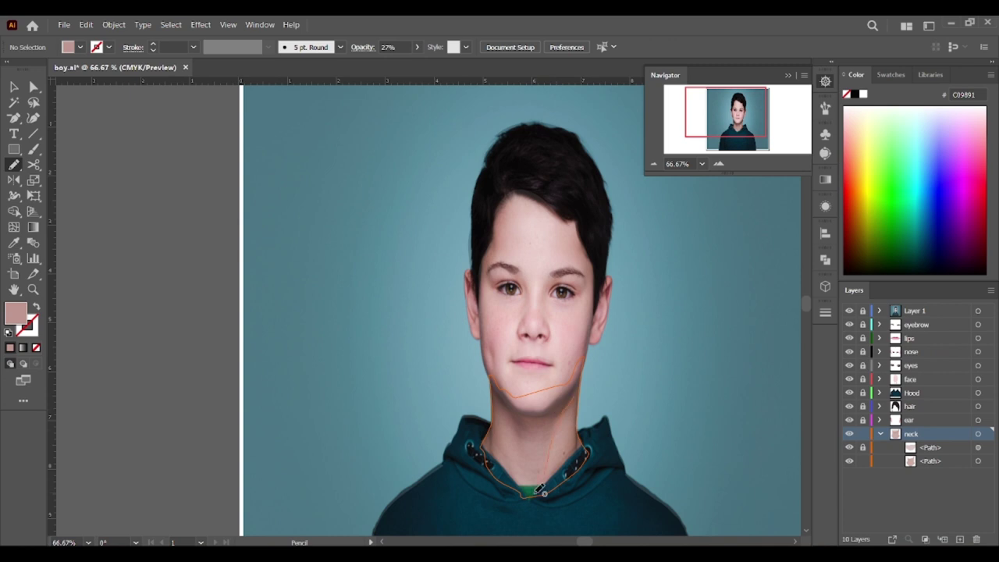
- Draw a new shadow shape below the chin and move it onto the neck
{"action": "left_click_drag", "start_coordinate": [571, 378], "coordinate": [530, 424]}
{"action": "key", "text": "v"}
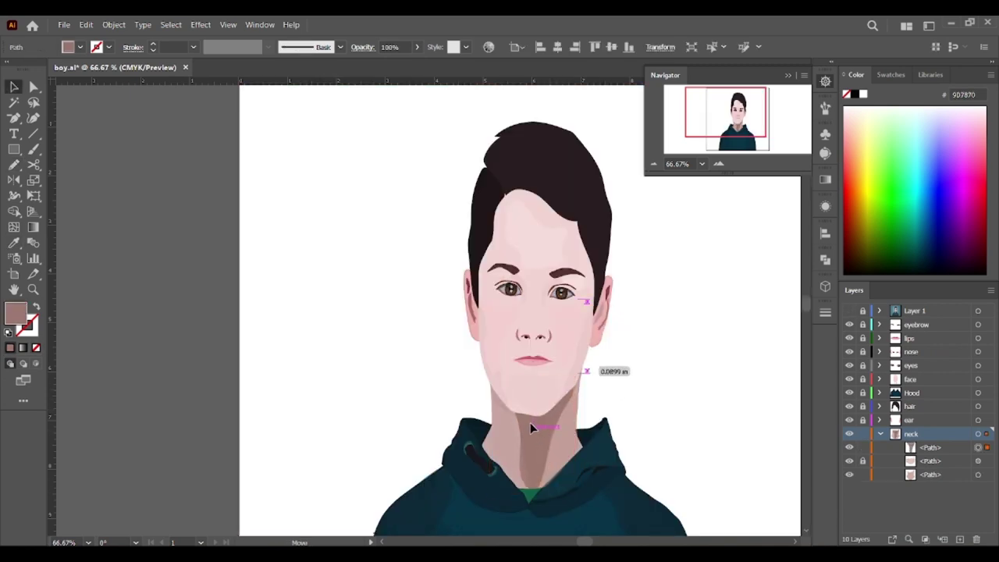
{"action": "left_click_drag", "start_coordinate": [533, 439], "coordinate": [676, 344]}
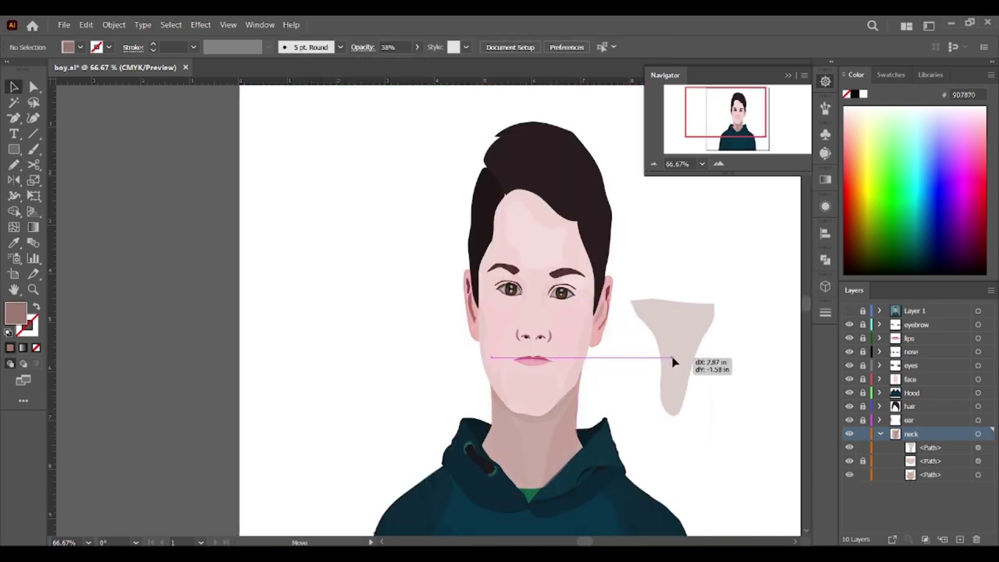
{"action": "double_click", "coordinate": [610, 398]}
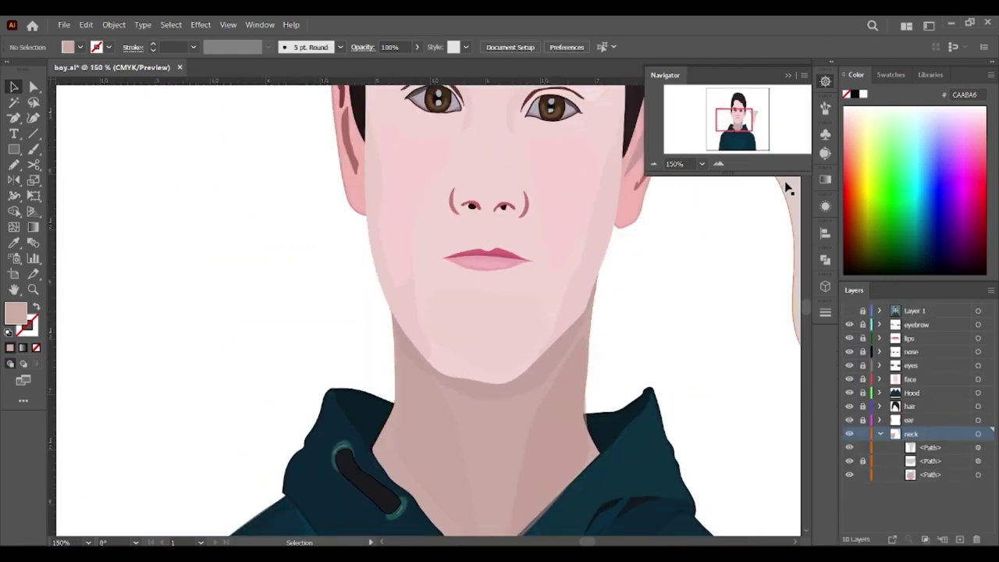
{"action": "left_click_drag", "start_coordinate": [707, 232], "coordinate": [453, 374]}
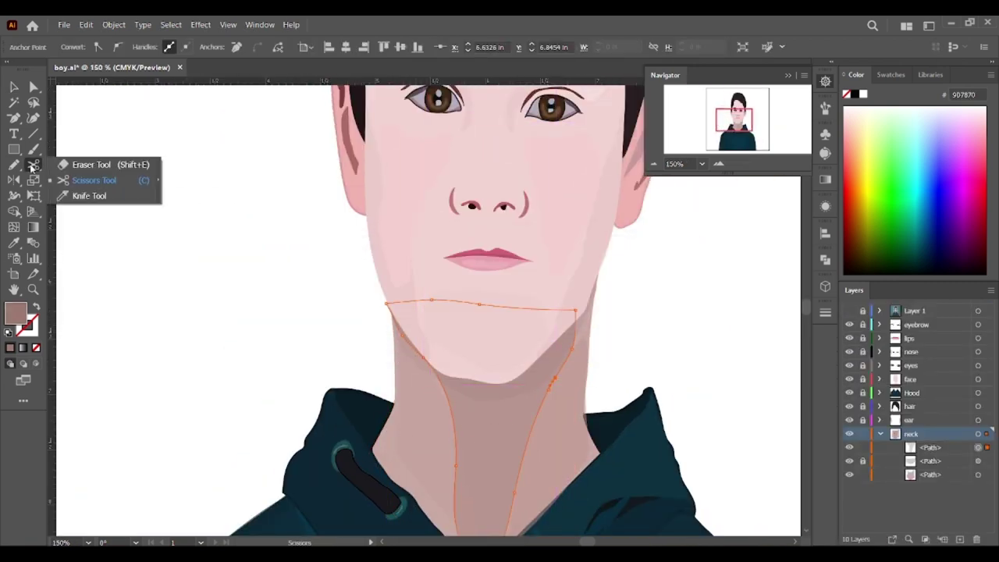
{"action": "left_click_drag", "start_coordinate": [34, 166], "coordinate": [78, 164]}
{"action": "key", "text": "v"}
- Fine-tune the under-chin shadow's position in Isolation Mode and zoom out
{"action": "double_click", "coordinate": [495, 346]}
{"action": "key", "text": "Escape"}
{"action": "left_click_drag", "start_coordinate": [495, 346], "coordinate": [516, 413]}
{"action": "key", "text": "ctrl+minus"}
{"action": "key", "text": "ctrl+minus"}
{"action": "key", "text": "ctrl+minus"}
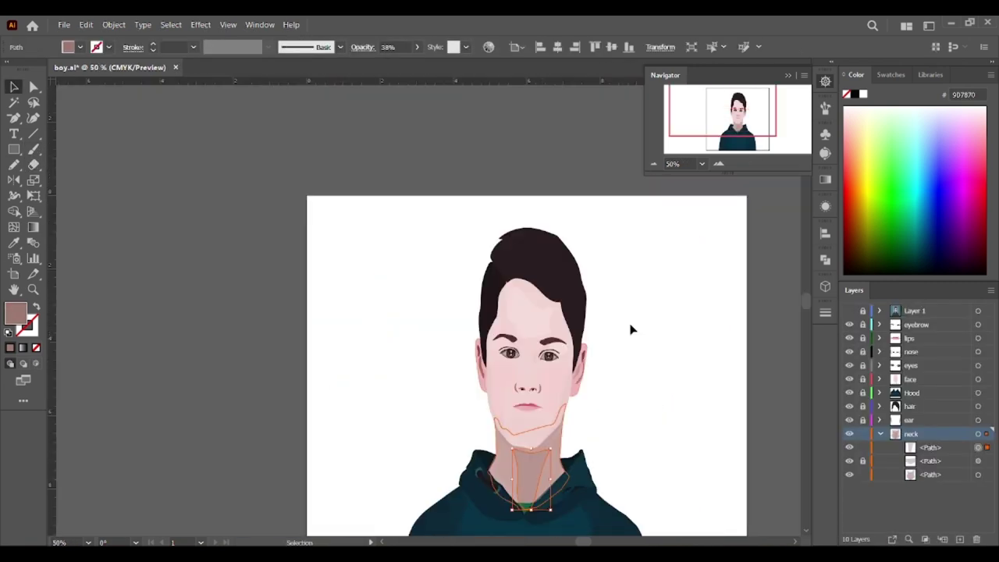
{"action": "key", "text": "ctrl+plus"}
{"action": "double_click", "coordinate": [492, 500]}
{"action": "key", "text": "Escape"}
{"action": "double_click", "coordinate": [515, 468]}
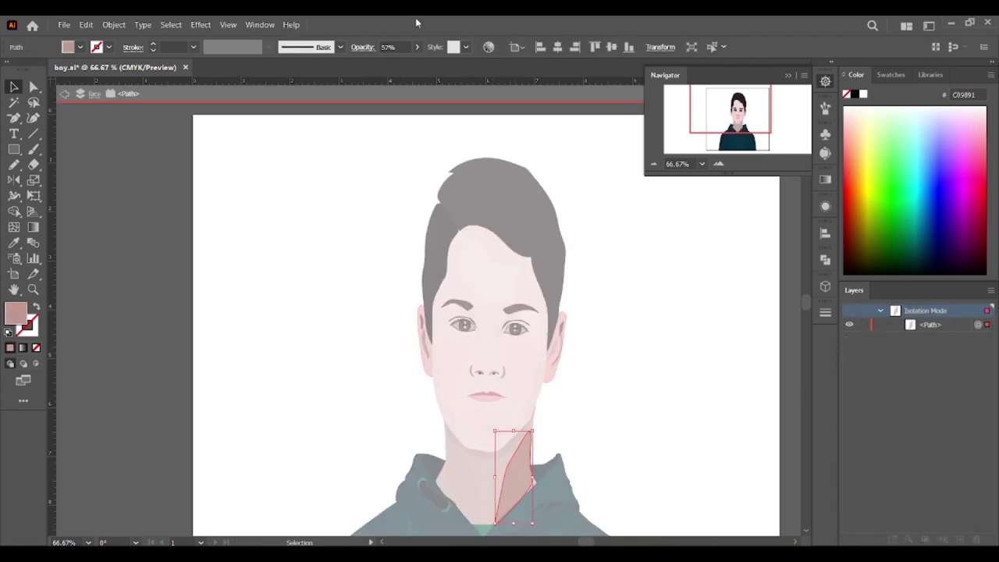
{"action": "key", "text": "Escape"}
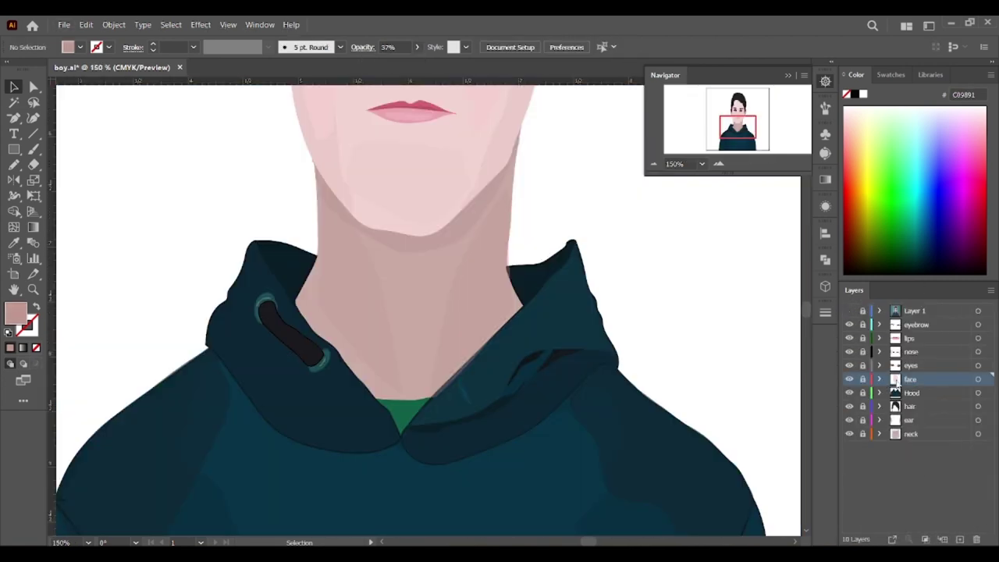
- Place the hood collar shape behind the right drawstring
{"action": "left_click", "coordinate": [547, 327]}
{"action": "key", "text": "ctrl+shift+a"}
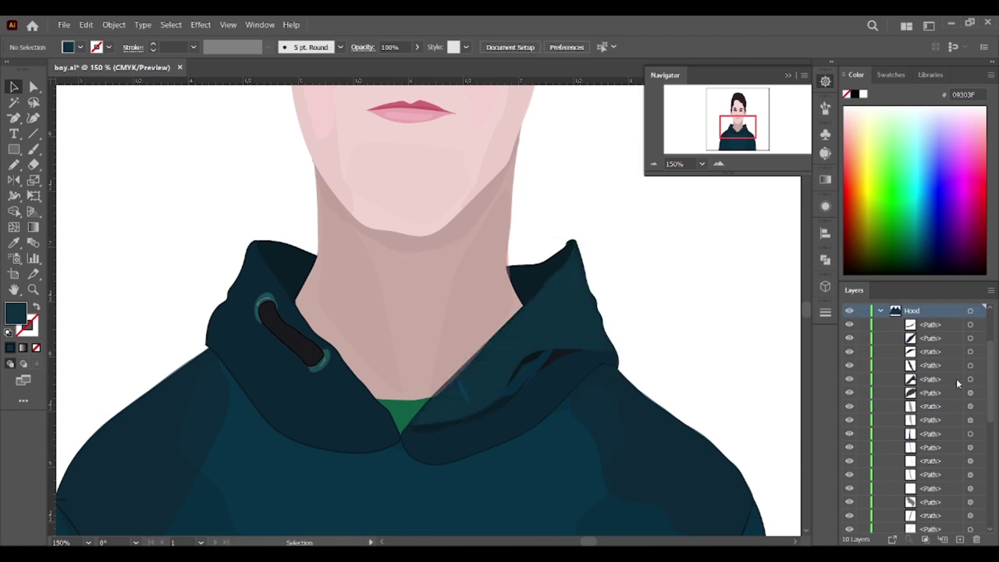
{"action": "left_click", "coordinate": [937, 339]}
{"action": "left_click_drag", "start_coordinate": [924, 432], "coordinate": [909, 383]}
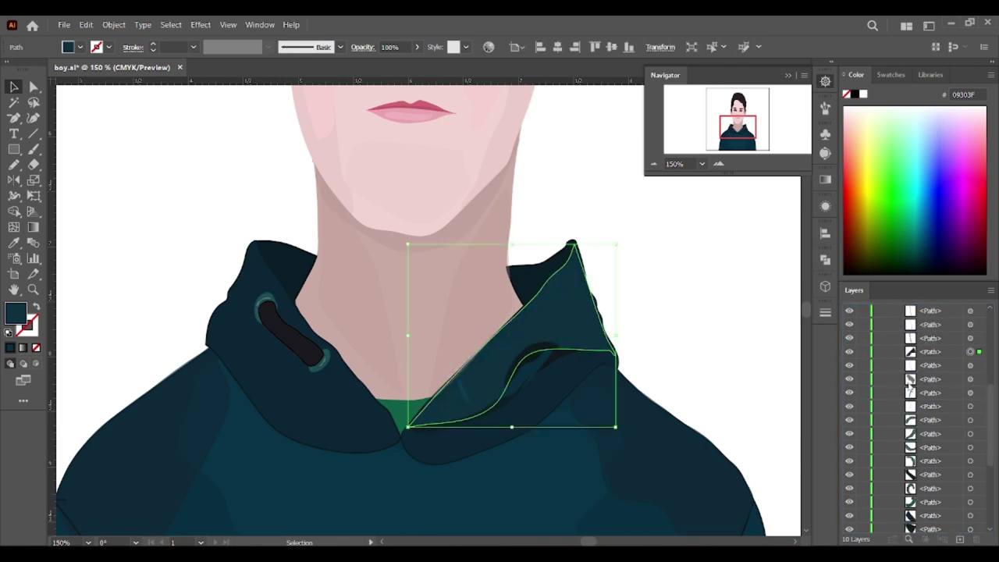
{"action": "key", "text": "ctrl+shift+a"}
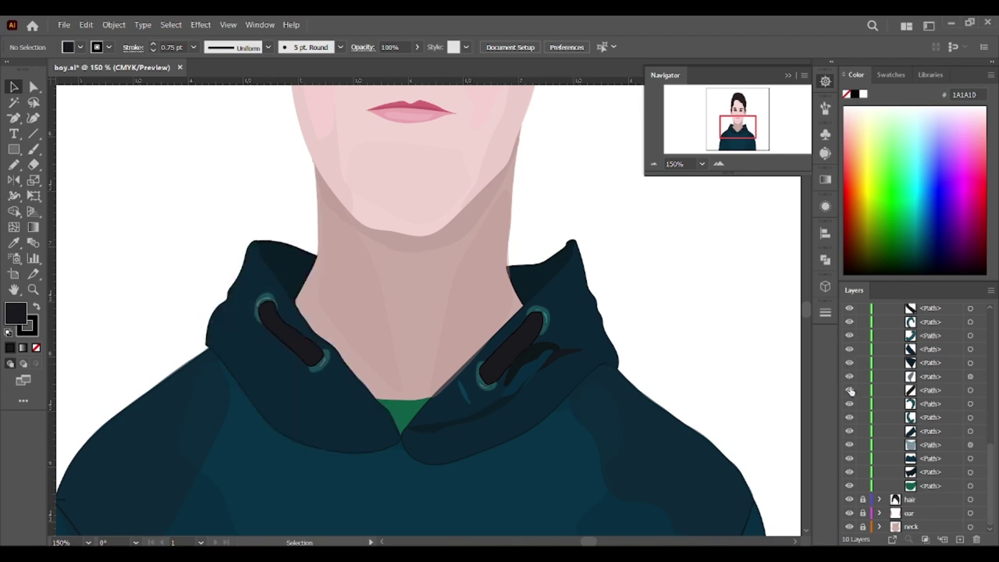
- Select the right drawstring, locate its <Path> in Layers, and zoom to 300%
{"action": "left_click", "coordinate": [515, 320]}
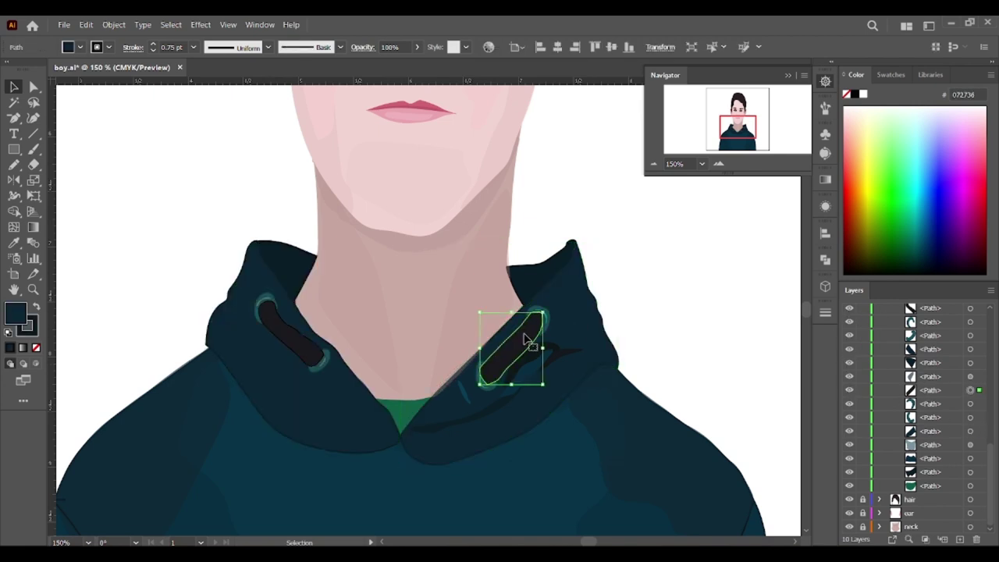
{"action": "scroll", "coordinate": [921, 406], "scroll_direction": "up", "scroll_amount": 3}
{"action": "scroll", "coordinate": [468, 312], "scroll_direction": "down", "scroll_amount": 1}
{"action": "left_click", "coordinate": [909, 539]}
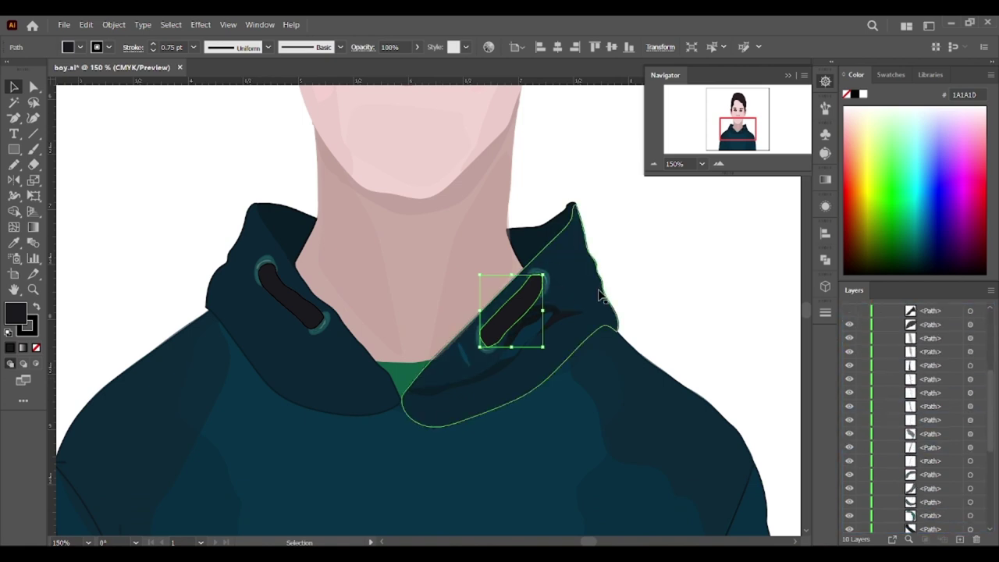
{"action": "key", "text": "ctrl+equal"}
{"action": "key", "text": "ctrl+equal"}
- Move the teal ring's <Path> higher in the Layers stacking order
{"action": "left_click", "coordinate": [849, 434]}
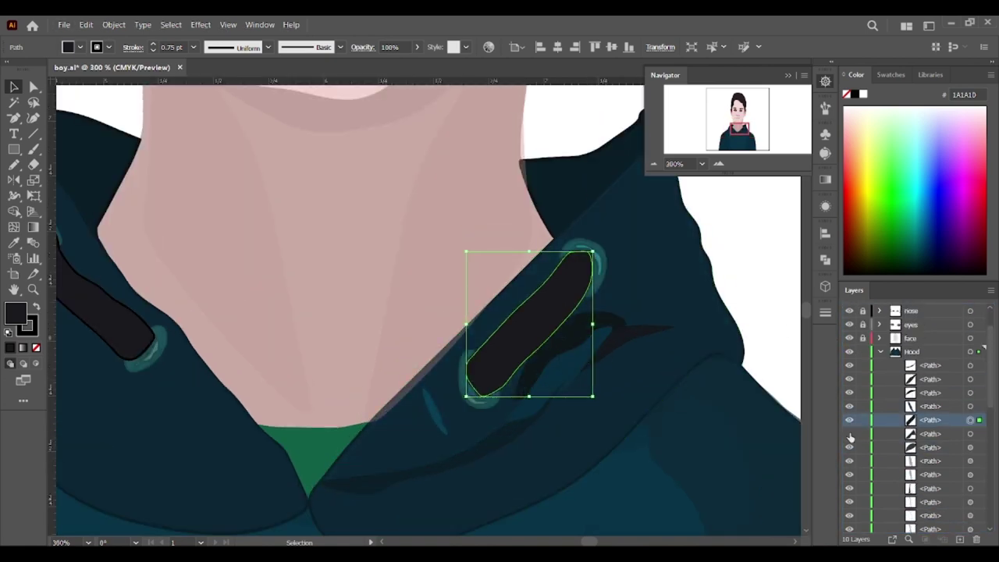
{"action": "left_click", "coordinate": [613, 256]}
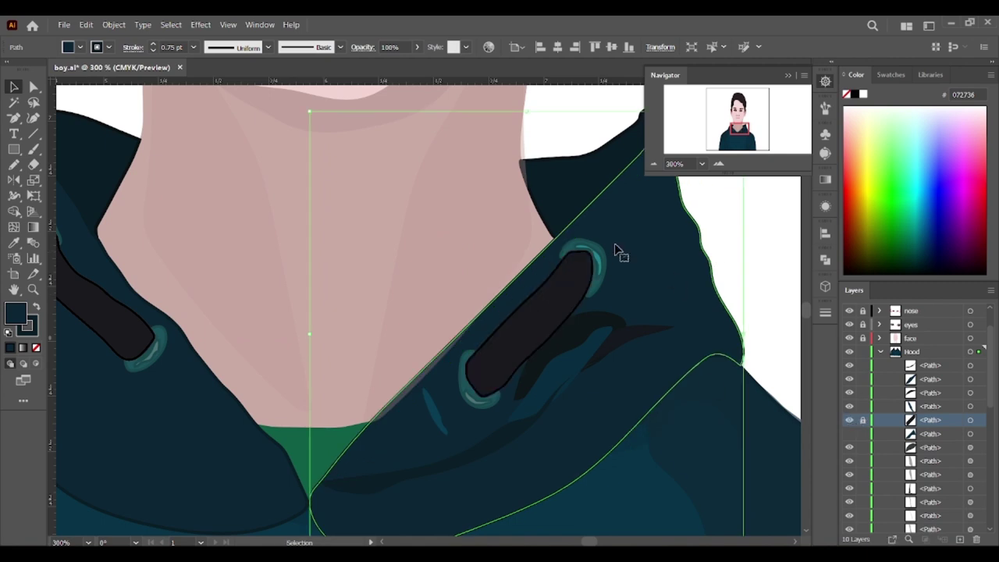
{"action": "left_click", "coordinate": [597, 282]}
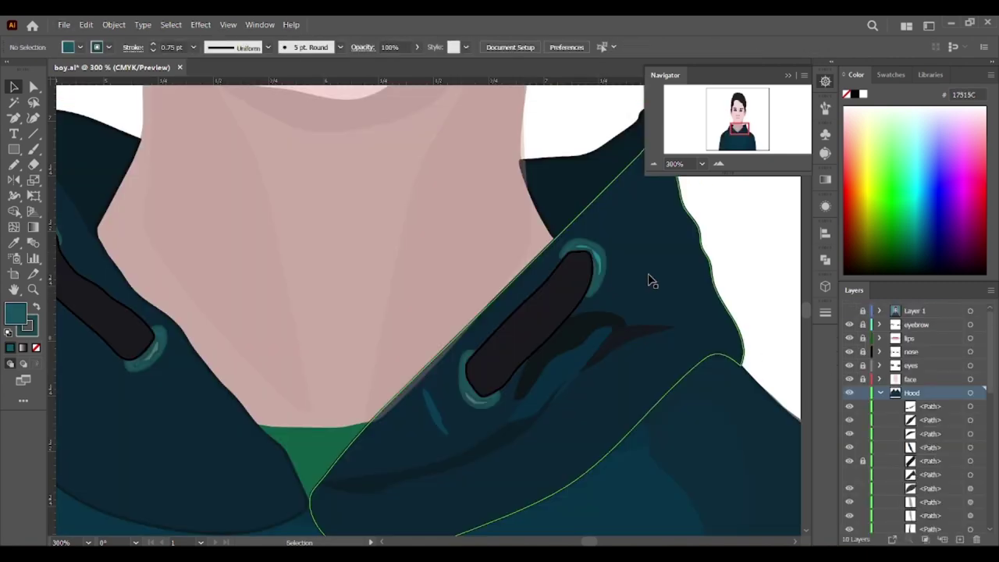
{"action": "scroll", "coordinate": [913, 395], "scroll_direction": "down", "scroll_amount": 5}
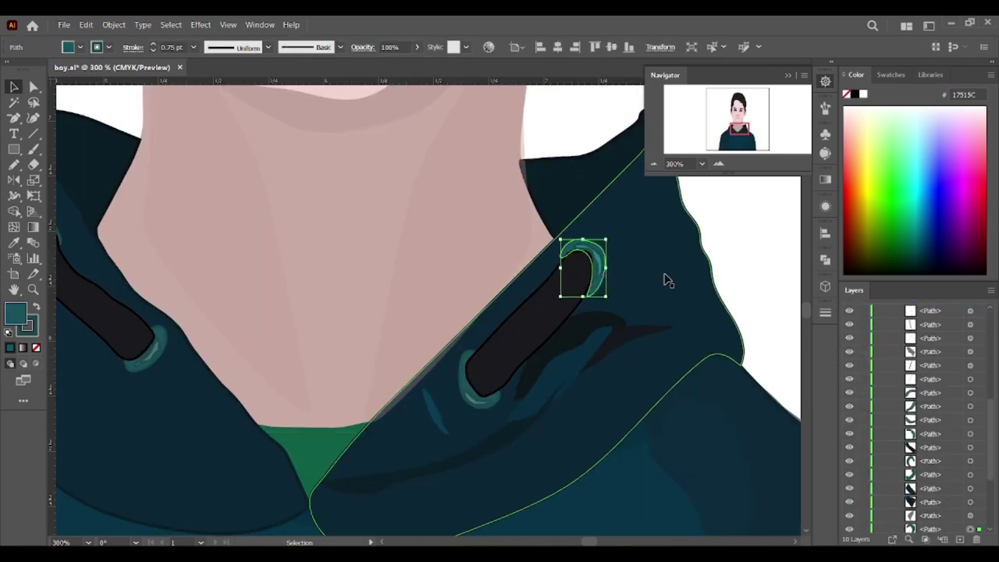
{"action": "scroll", "coordinate": [929, 422], "scroll_direction": "up", "scroll_amount": 3}
{"action": "left_click", "coordinate": [930, 446]}
{"action": "left_click_drag", "start_coordinate": [932, 451], "coordinate": [929, 412]}
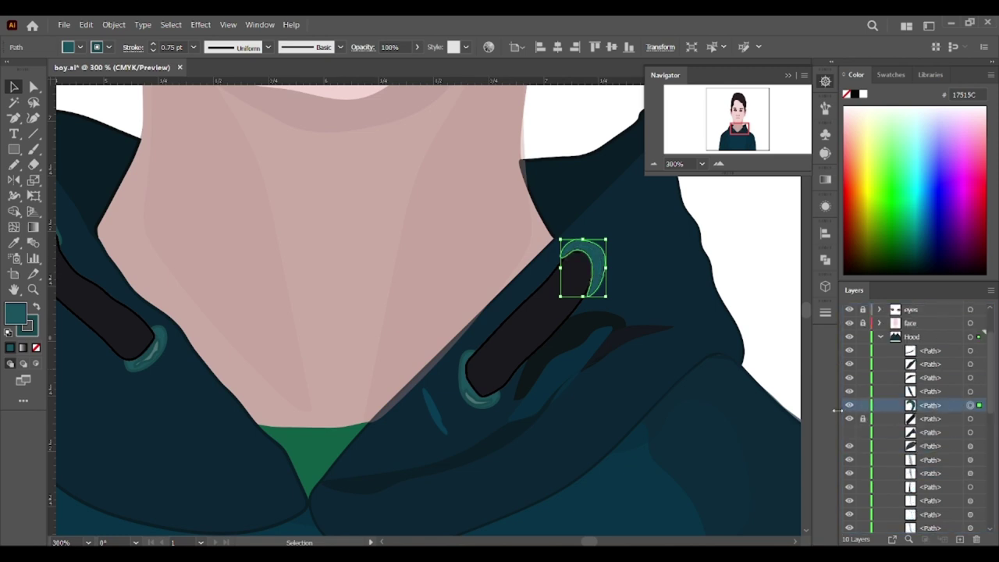
{"action": "key", "text": "ctrl+shift+a"}
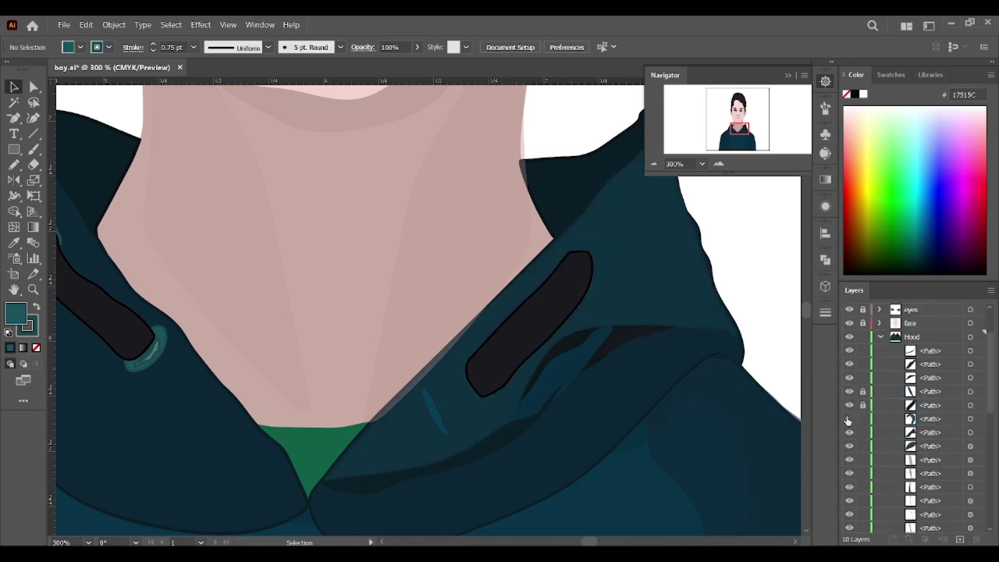
- Hide the dark covering shape and select the rings at both drawstring tips
{"action": "left_click", "coordinate": [849, 433]}
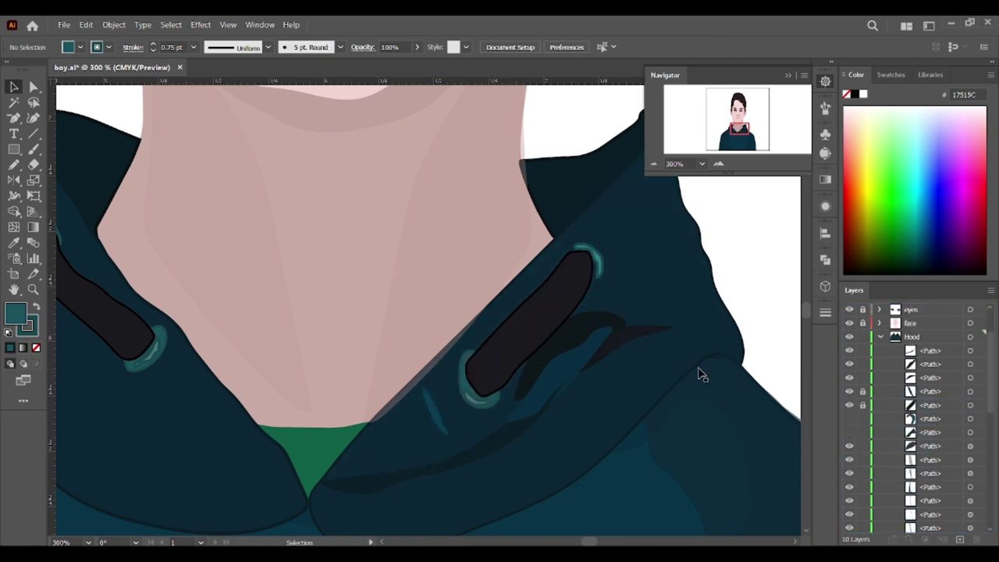
{"action": "left_click", "coordinate": [593, 258]}
{"action": "scroll", "coordinate": [912, 421], "scroll_direction": "down", "scroll_amount": 1}
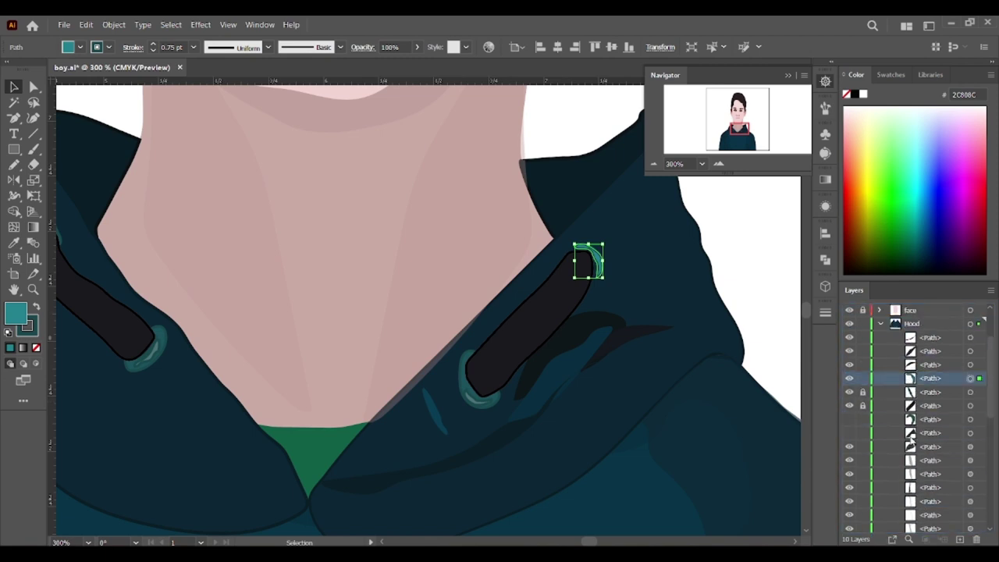
{"action": "left_click", "coordinate": [477, 398]}
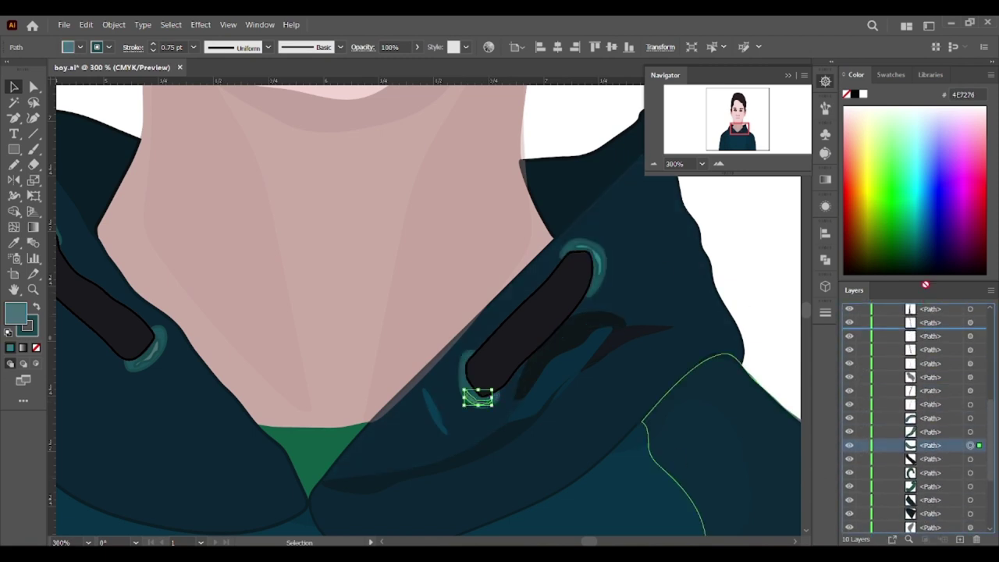
{"action": "left_click", "coordinate": [922, 385]}
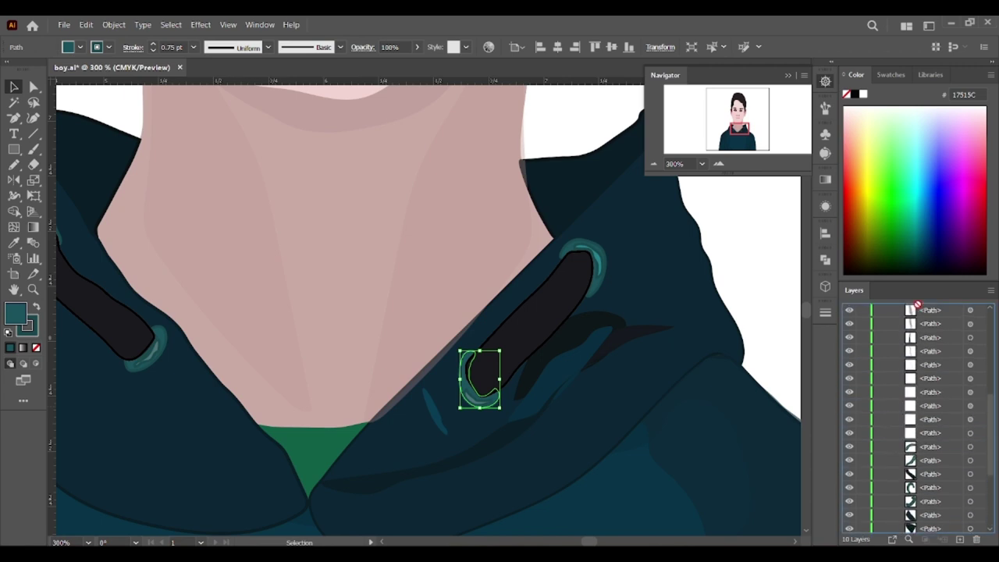
{"action": "scroll", "coordinate": [924, 414], "scroll_direction": "up", "scroll_amount": 3}
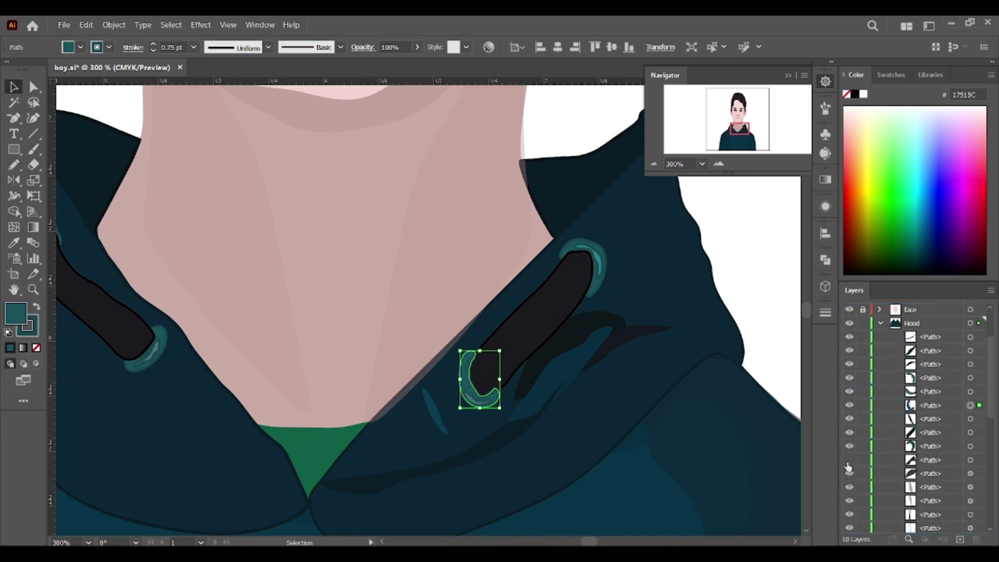
- Zoom out to the whole figure and compare it against the reference photo layer
{"action": "key", "text": "ctrl+1"}
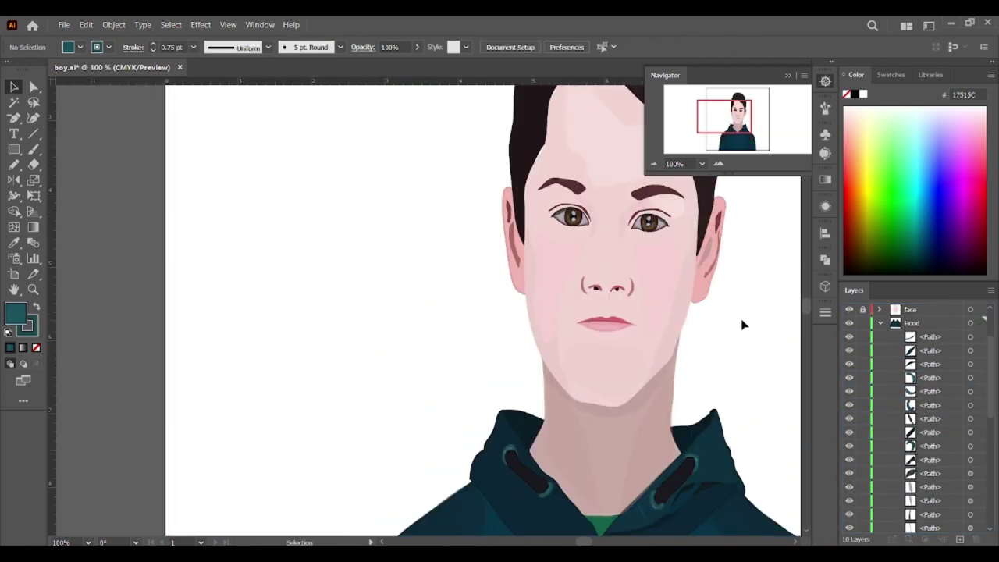
{"action": "key", "text": "ctrl+minus"}
{"action": "key", "text": "ctrl+minus"}
{"action": "scroll", "coordinate": [520, 428], "scroll_direction": "up", "scroll_amount": 3}
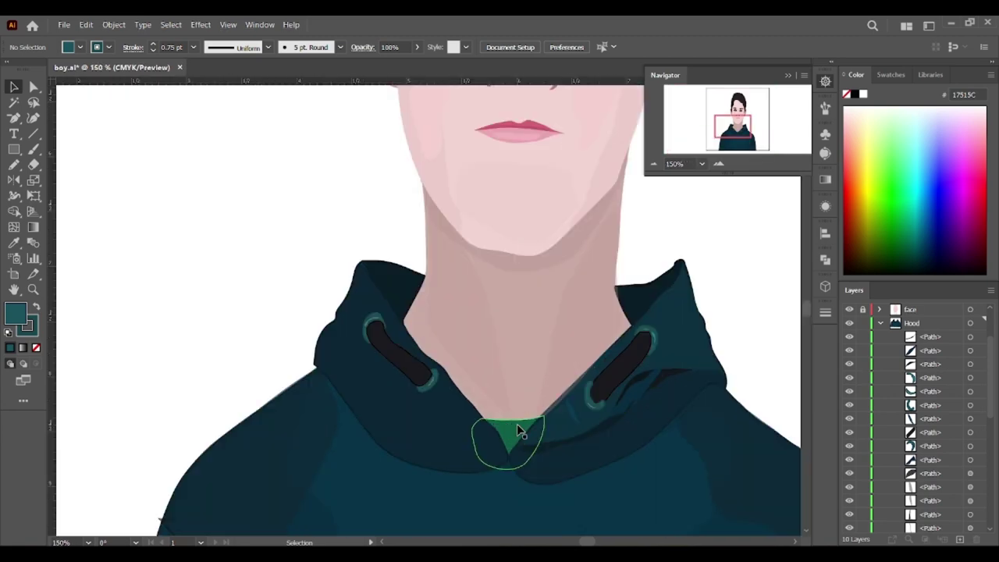
{"action": "scroll", "coordinate": [921, 352], "scroll_direction": "up", "scroll_amount": 2}
{"action": "left_click", "coordinate": [850, 311]}
{"action": "left_click", "coordinate": [849, 311]}
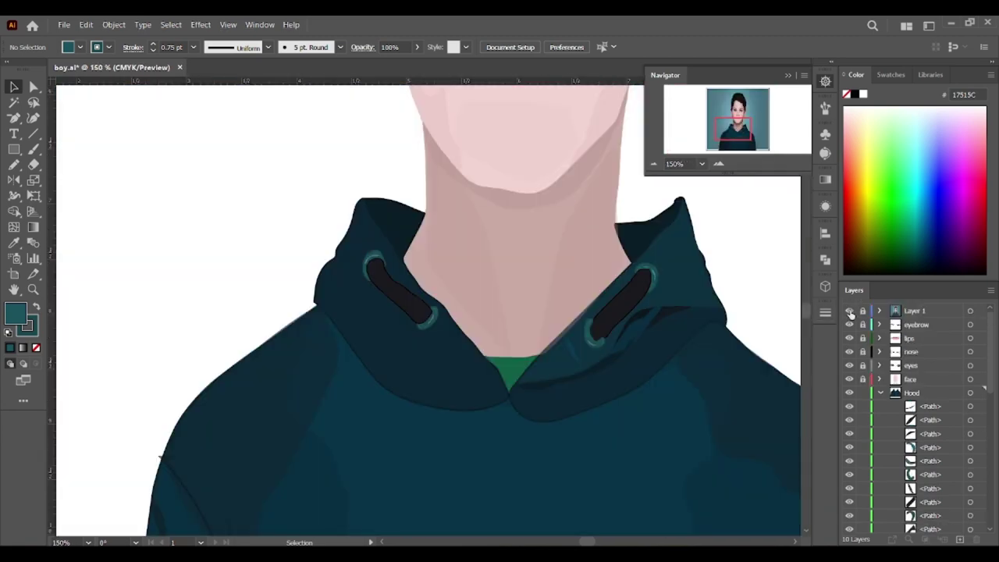
- Set the isolated reference photo to 58% opacity, then hide Layer 1
{"action": "double_click", "coordinate": [747, 268]}
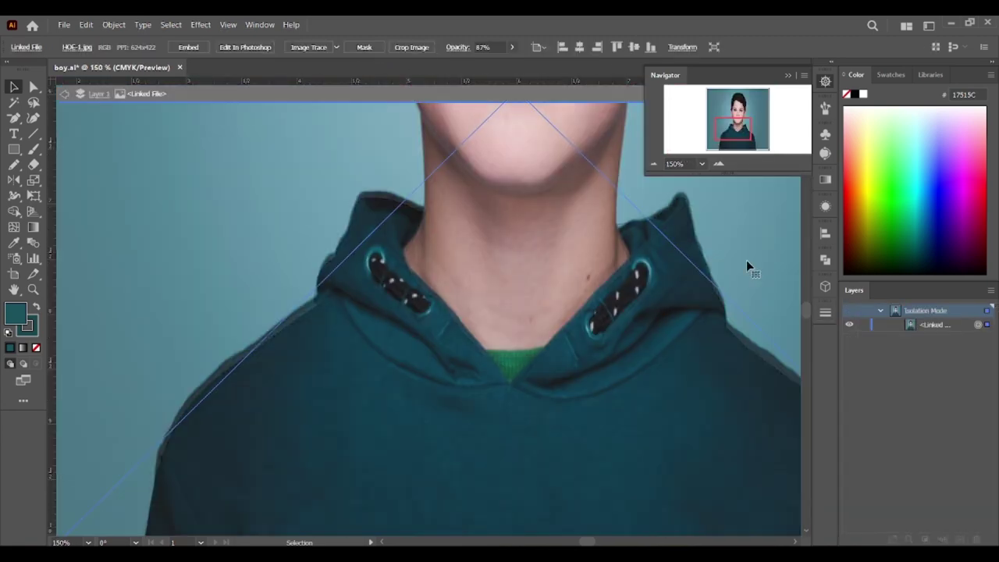
{"action": "left_click", "coordinate": [512, 47]}
{"action": "left_click_drag", "start_coordinate": [515, 62], "coordinate": [481, 63]}
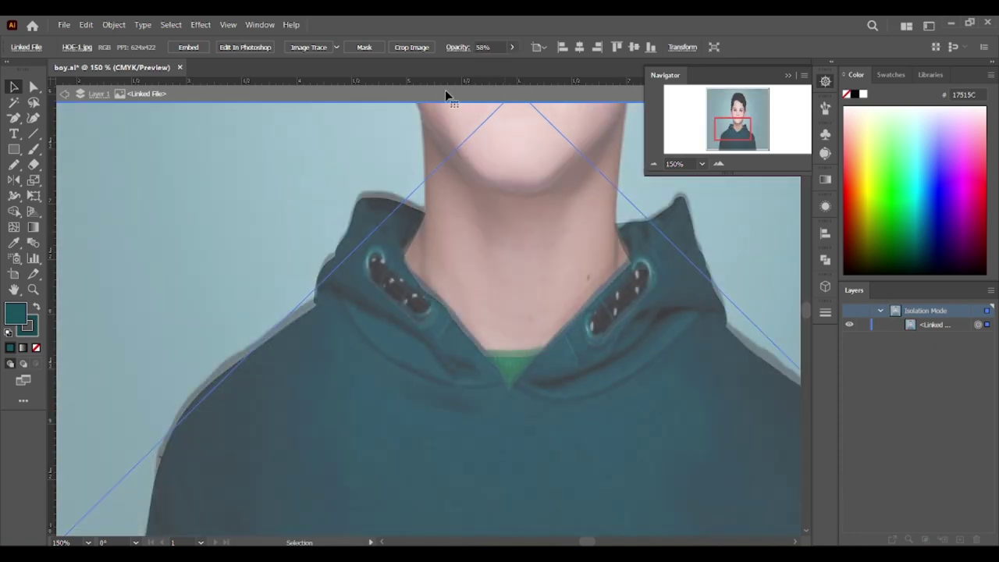
{"action": "left_click", "coordinate": [445, 94]}
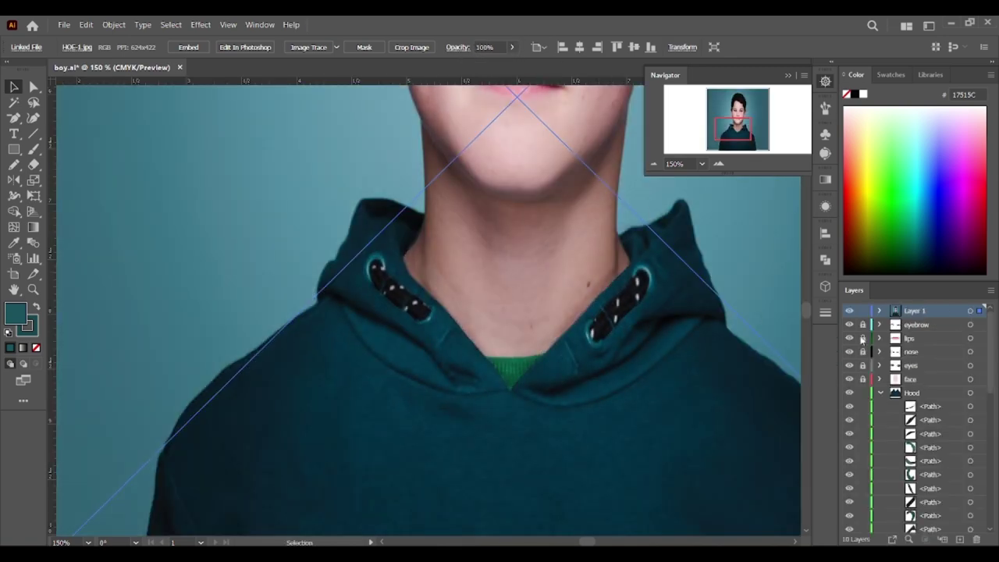
{"action": "left_click", "coordinate": [850, 311]}
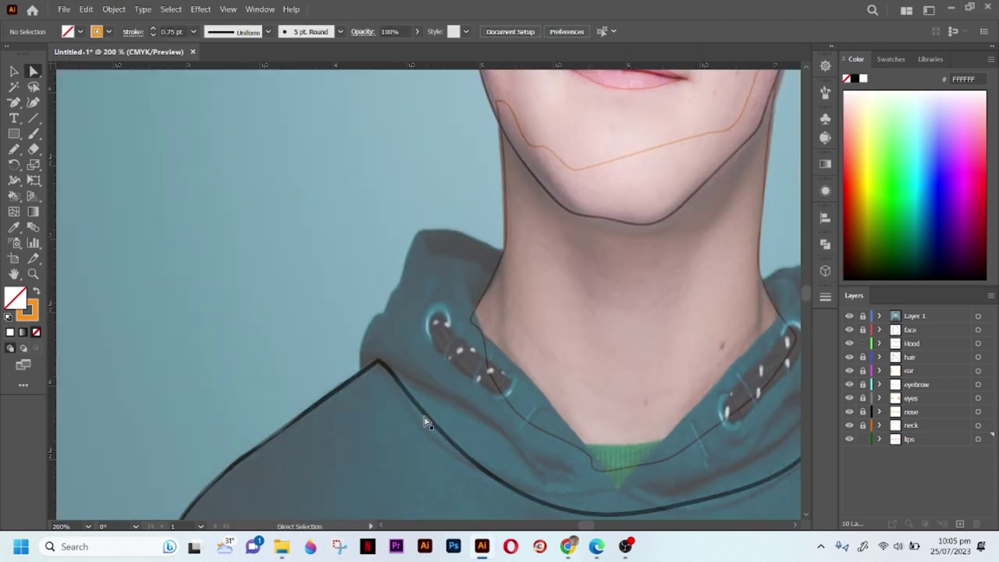
- Reshape the hood outline's lower curve to match the photo
{"action": "left_click", "coordinate": [425, 422]}
{"action": "left_click", "coordinate": [585, 299]}
{"action": "scroll", "coordinate": [585, 299], "scroll_direction": "right", "scroll_amount": 3}
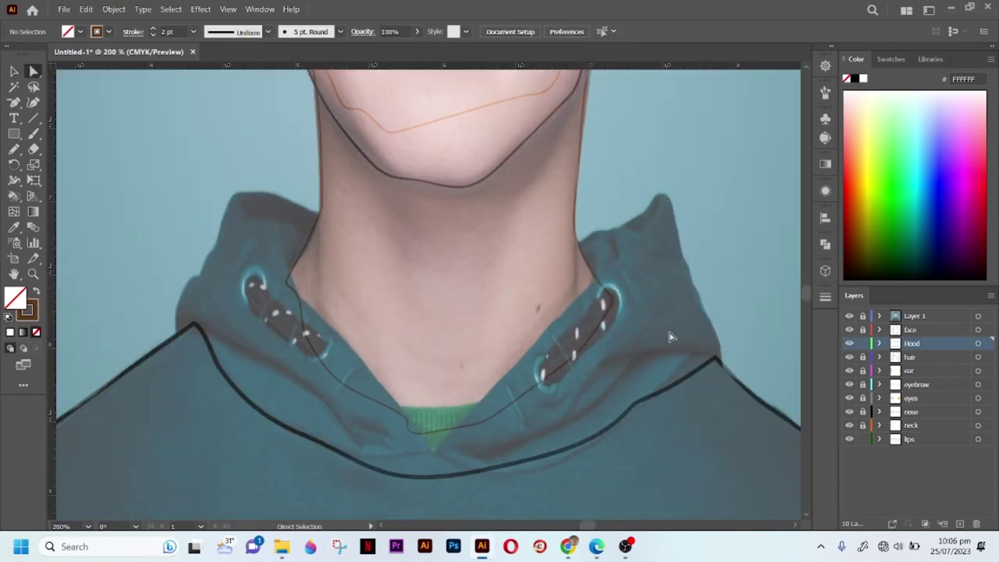
{"action": "left_click", "coordinate": [640, 396]}
{"action": "left_click_drag", "start_coordinate": [396, 457], "coordinate": [362, 477]}
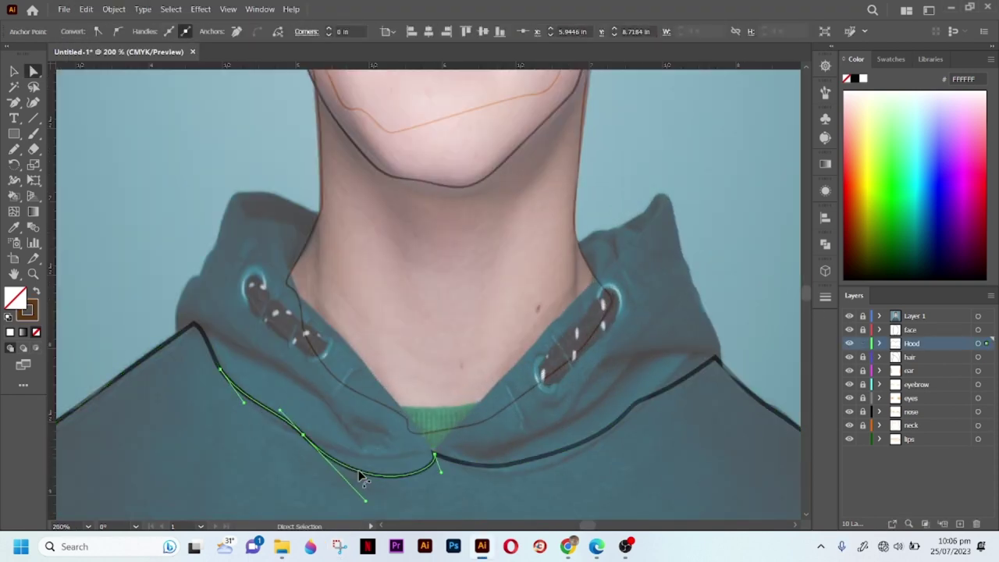
{"action": "left_click", "coordinate": [593, 217]}
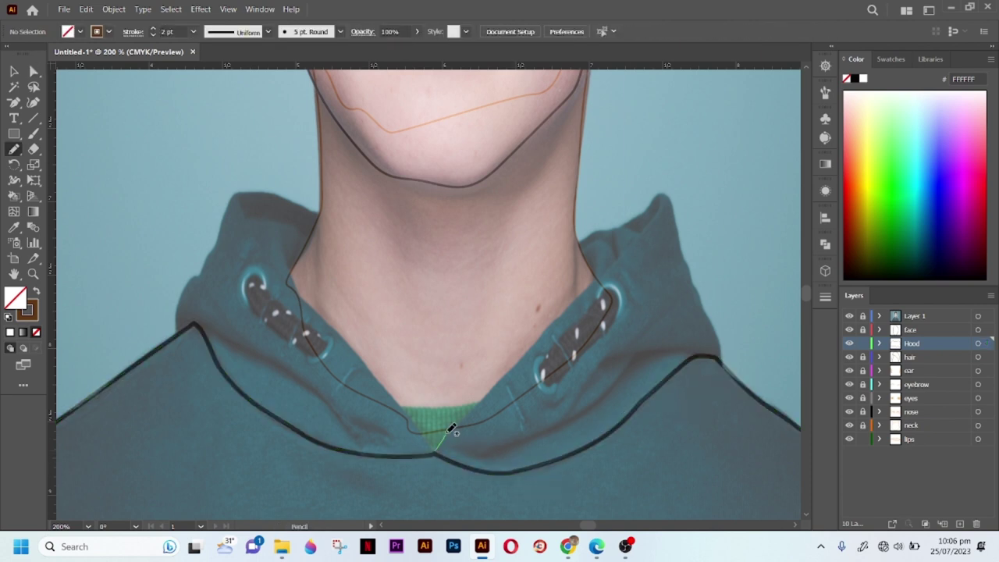
- Draw lines along the lower hood edge and the fold toward the right shoulder
{"action": "left_click_drag", "start_coordinate": [704, 290], "coordinate": [613, 457]}
{"action": "left_click_drag", "start_coordinate": [718, 356], "coordinate": [500, 385]}
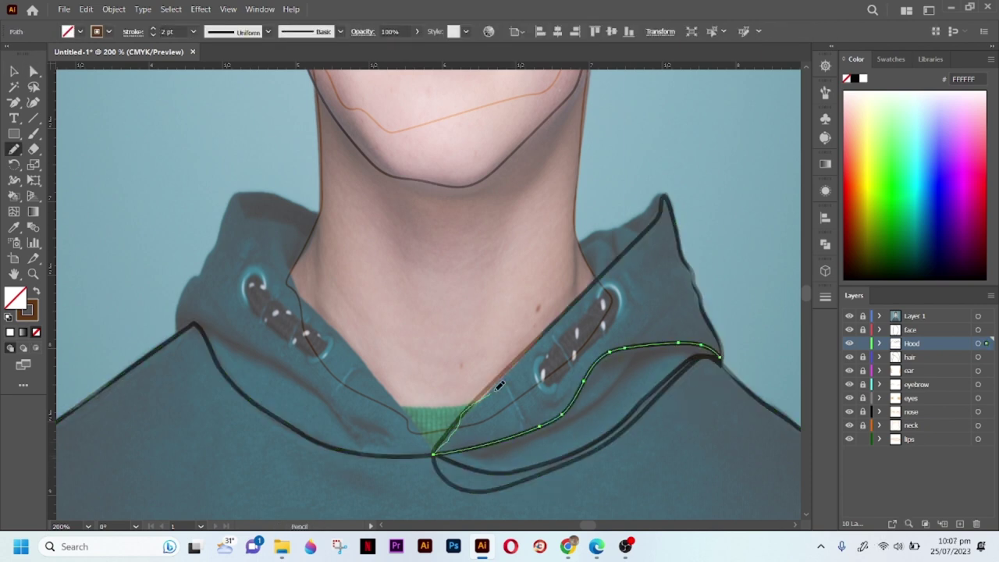
{"action": "key", "text": "shift+grave"}
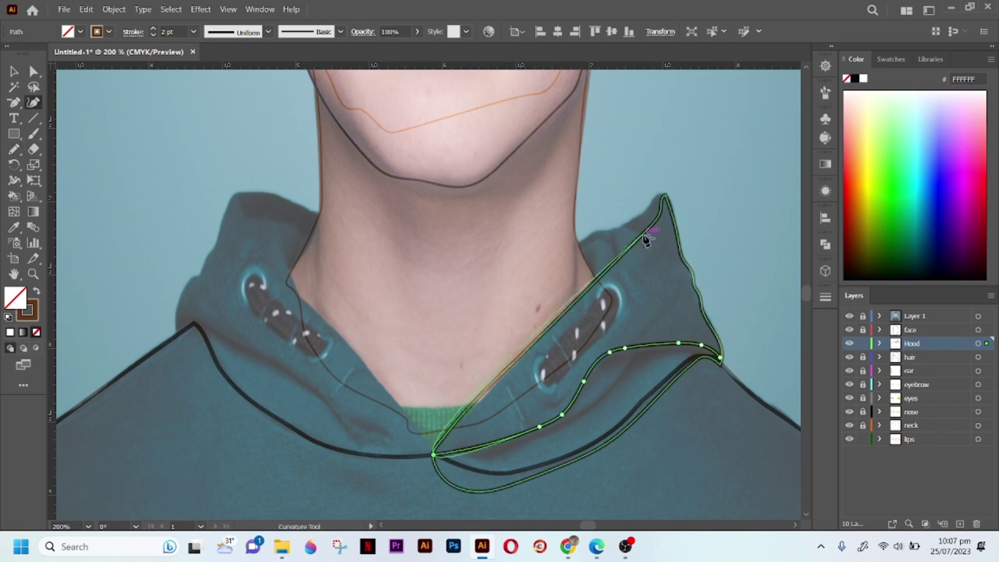
{"action": "key", "text": "ctrl+z"}
{"action": "key", "text": "ctrl+z"}
{"action": "key", "text": "ctrl+shift+z"}
{"action": "key", "text": "ctrl+shift+z"}
{"action": "key", "text": "v"}
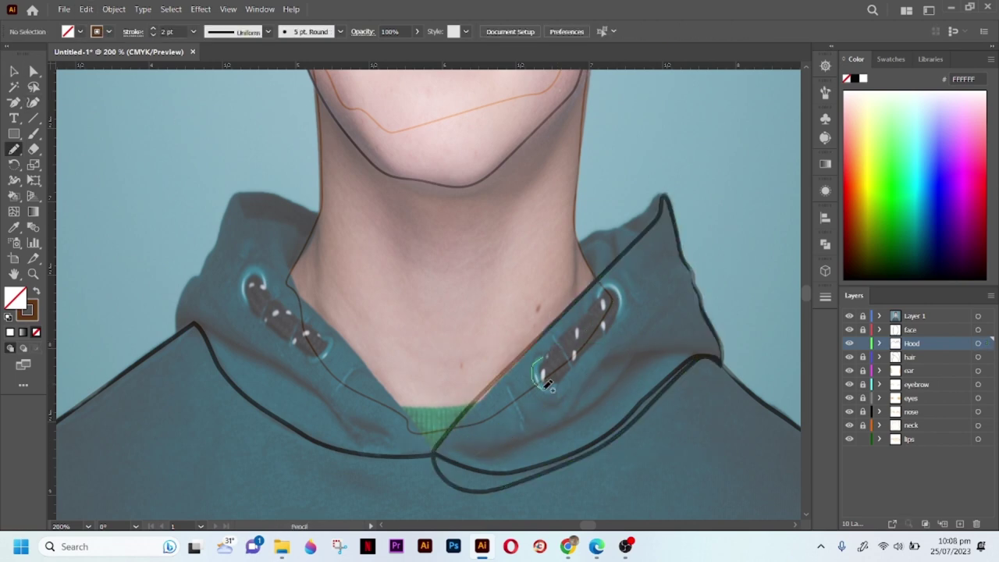
{"action": "scroll", "coordinate": [547, 384], "scroll_direction": "up", "scroll_amount": 2}
- Close the outline around the drawstring's lower eyelet and refine its anchors
{"action": "left_click_drag", "start_coordinate": [528, 358], "coordinate": [531, 356]}
{"action": "key", "text": "a"}
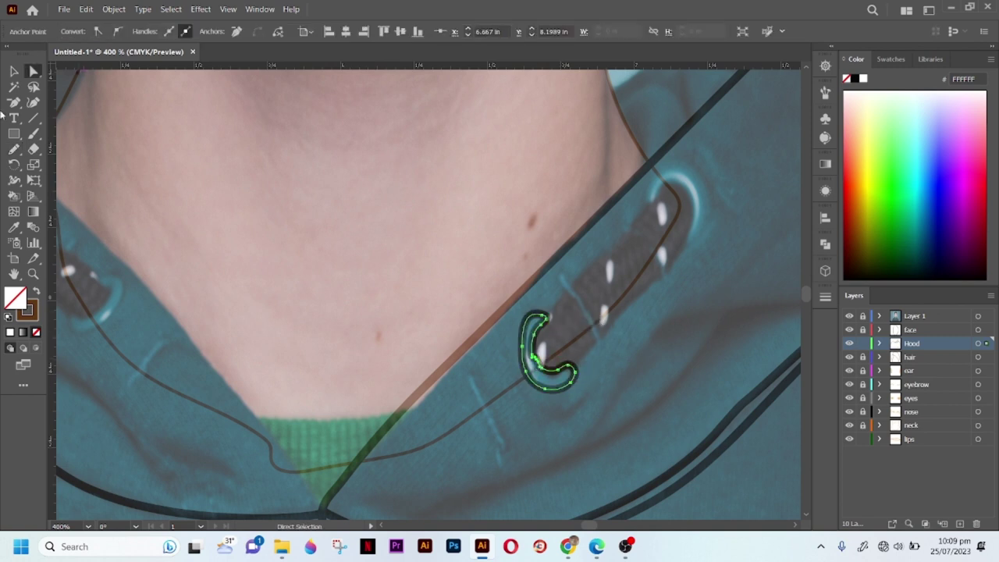
{"action": "scroll", "coordinate": [532, 355], "scroll_direction": "up", "scroll_amount": 2}
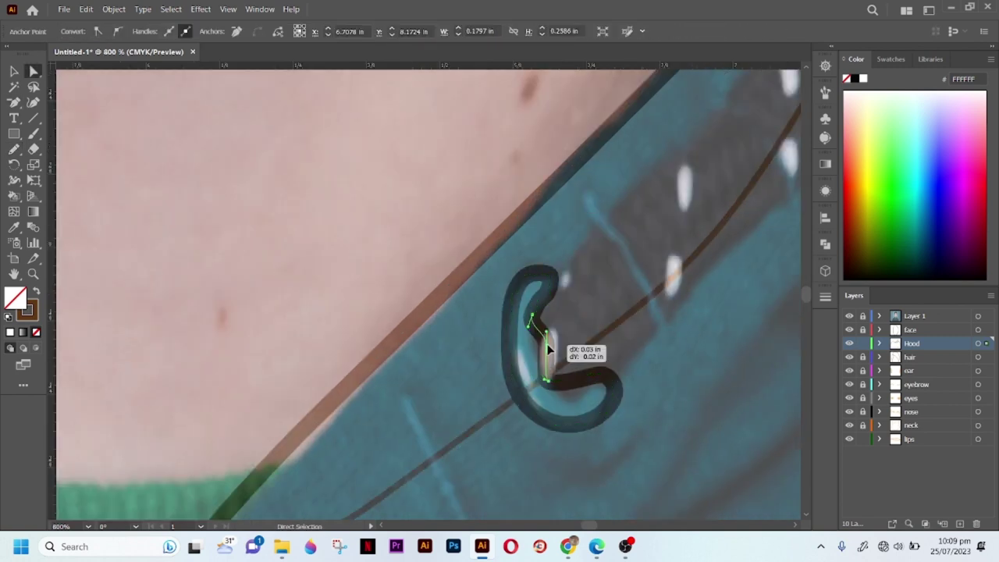
{"action": "key", "text": "v"}
{"action": "key", "text": "ctrl+shift+a"}
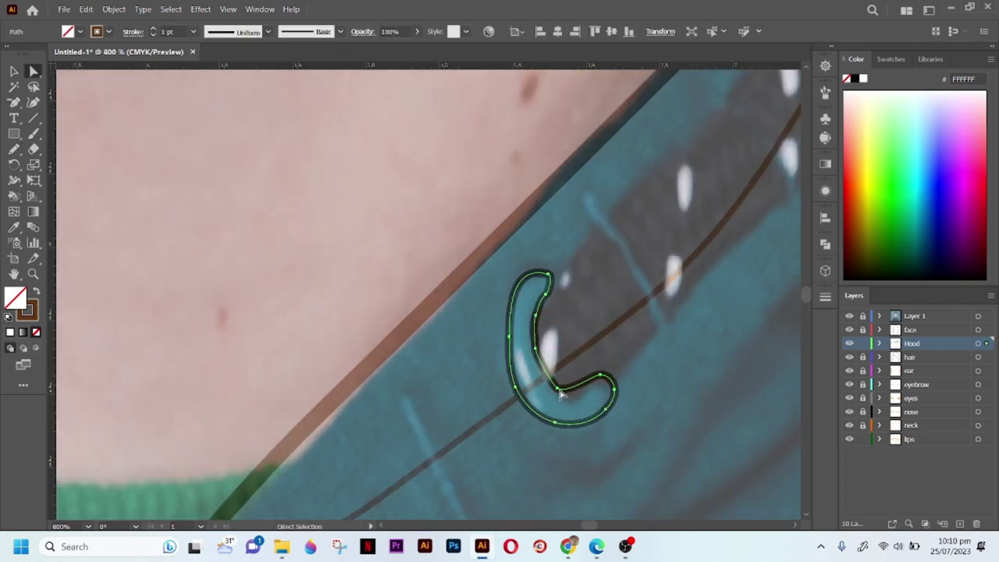
{"action": "key", "text": "n"}
{"action": "scroll", "coordinate": [640, 421], "scroll_direction": "down", "scroll_amount": 2}
- Draw a crescent outline around the upper eyelet and a line along the inner hood edge
{"action": "left_click_drag", "start_coordinate": [708, 224], "coordinate": [738, 280]}
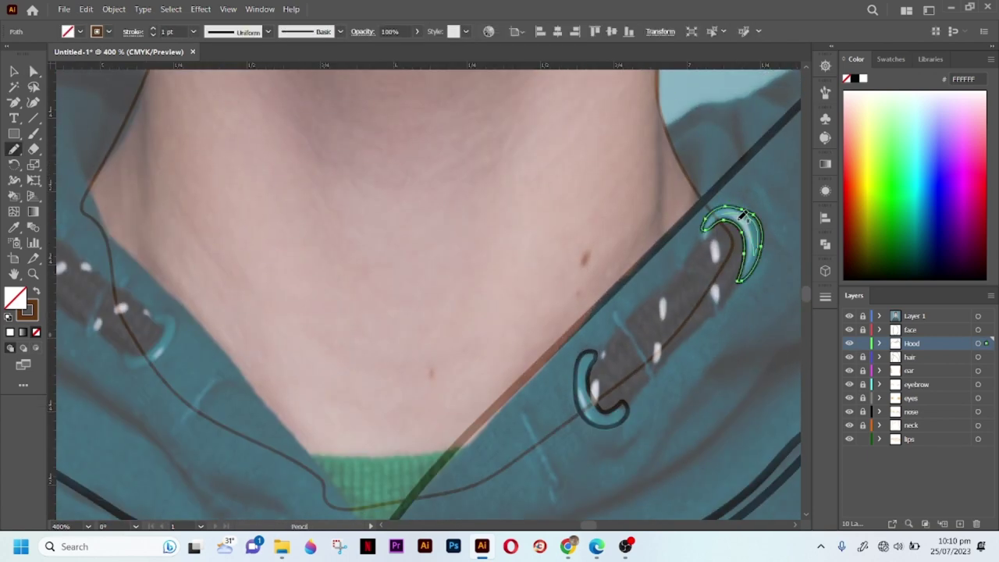
{"action": "left_click_drag", "start_coordinate": [610, 345], "coordinate": [601, 352]}
{"action": "scroll", "coordinate": [587, 411], "scroll_direction": "down", "scroll_amount": 1}
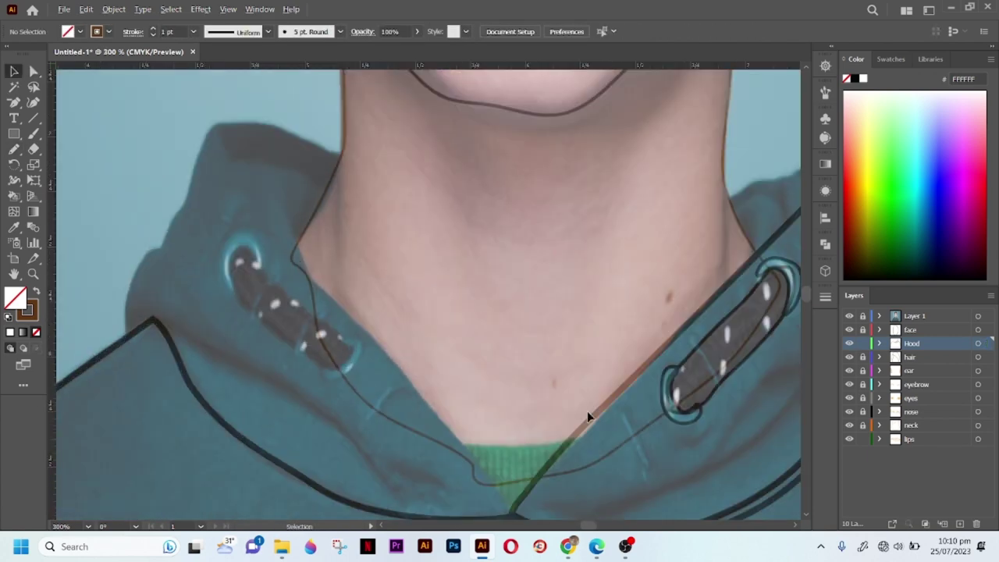
{"action": "scroll", "coordinate": [601, 275], "scroll_direction": "up", "scroll_amount": 3}
{"action": "left_click_drag", "start_coordinate": [589, 284], "coordinate": [585, 293]}
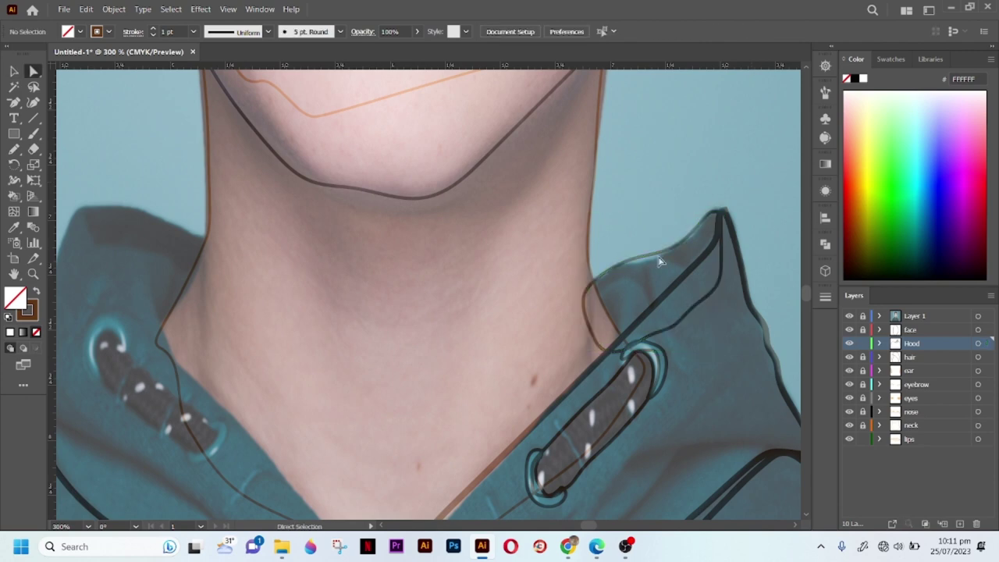
- Inspect the hood path's anchors with Direct Selection
{"action": "key", "text": "a"}
{"action": "left_click", "coordinate": [607, 273]}
{"action": "left_click", "coordinate": [473, 239]}
{"action": "scroll", "coordinate": [473, 239], "scroll_direction": "down", "scroll_amount": 3}
{"action": "scroll", "coordinate": [473, 239], "scroll_direction": "down", "scroll_amount": 2}
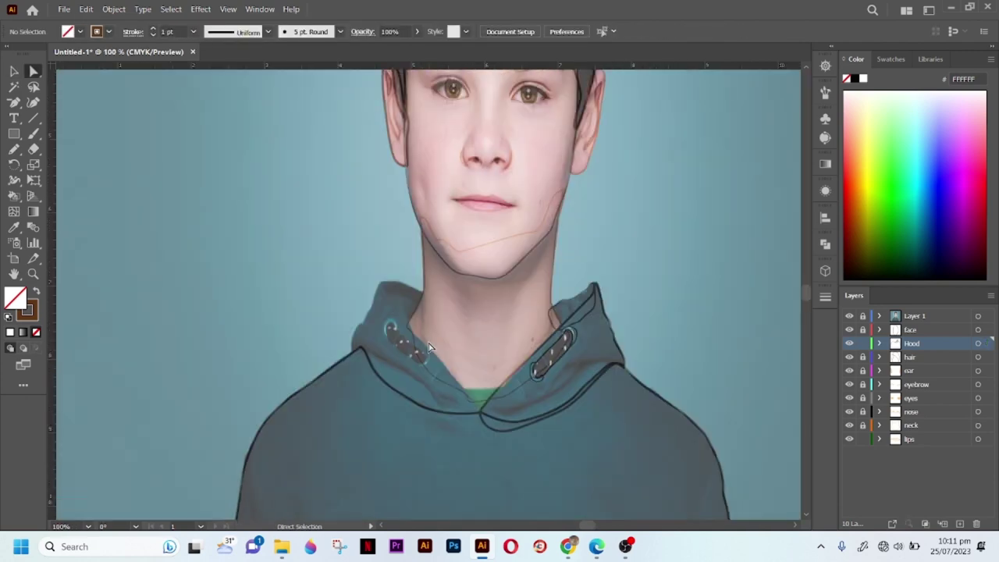
{"action": "scroll", "coordinate": [482, 297], "scroll_direction": "up", "scroll_amount": 3}
- Draw the upper-eyelid line over the left eye on the eyes layer
{"action": "left_click", "coordinate": [886, 334]}
{"action": "key", "text": "n"}
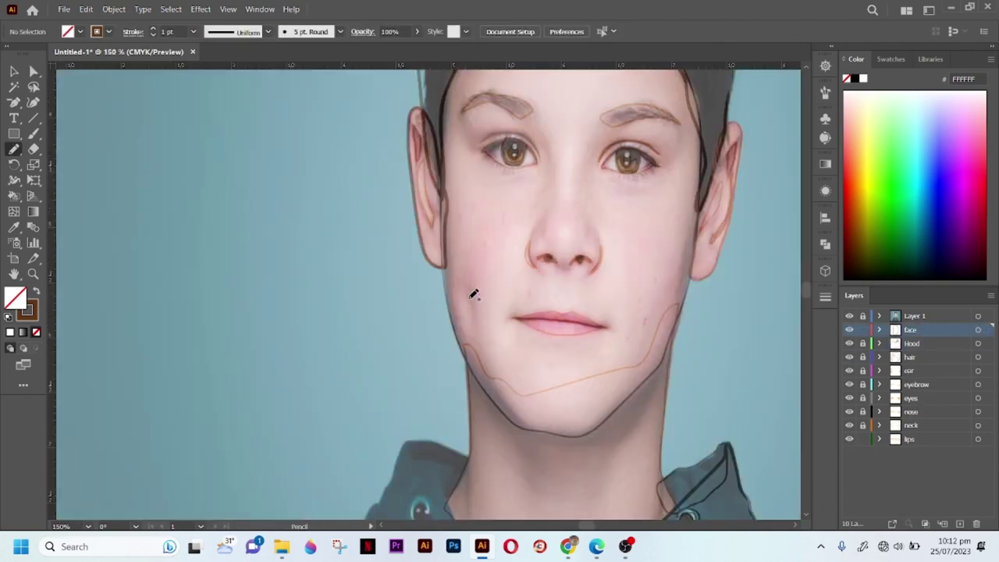
{"action": "key", "text": "v"}
{"action": "scroll", "coordinate": [698, 319], "scroll_direction": "down", "scroll_amount": 3}
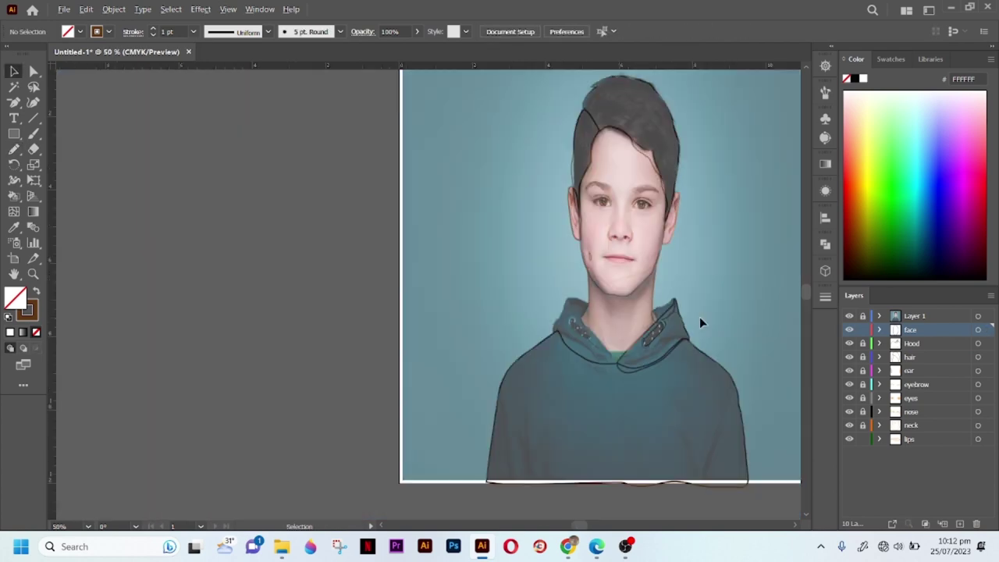
{"action": "scroll", "coordinate": [511, 226], "scroll_direction": "up", "scroll_amount": 4}
{"action": "scroll", "coordinate": [511, 226], "scroll_direction": "up", "scroll_amount": 2}
{"action": "left_click", "coordinate": [867, 399]}
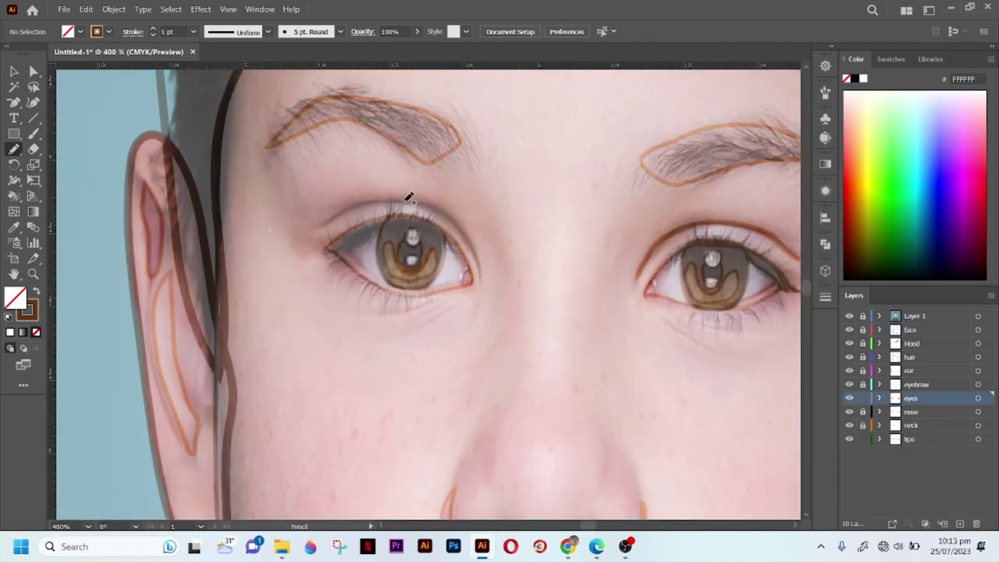
{"action": "left_click_drag", "start_coordinate": [309, 228], "coordinate": [480, 270]}
{"action": "key", "text": "v"}
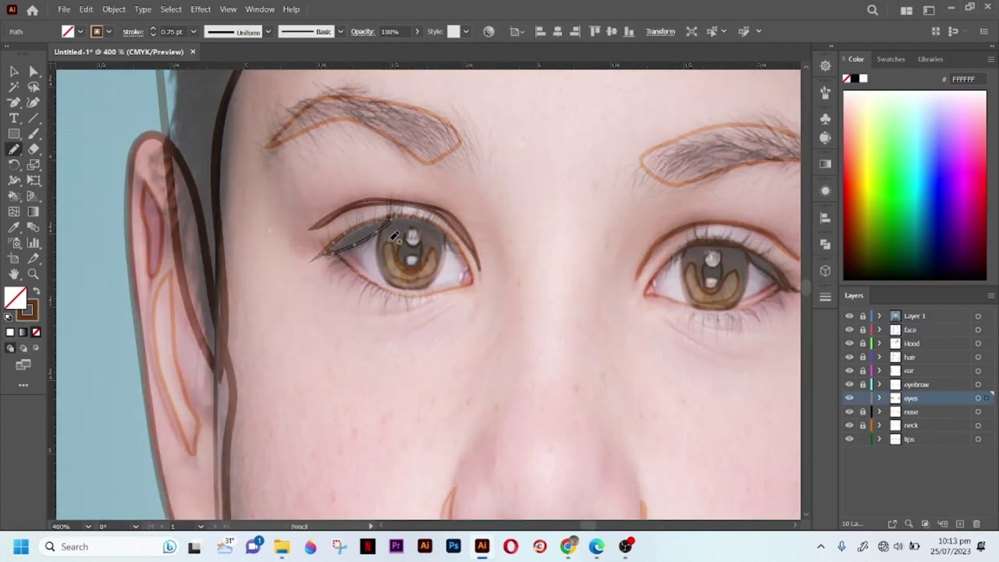
- Adjust anchors on the eyelid line and the right eye's lower lid
{"action": "key", "text": "a"}
{"action": "left_click", "coordinate": [358, 228]}
{"action": "left_click", "coordinate": [444, 299]}
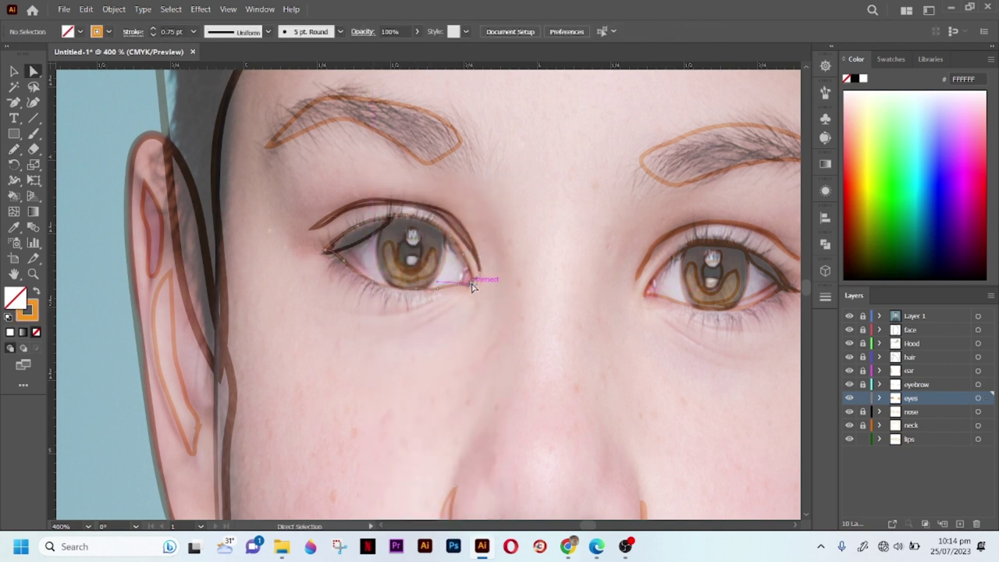
{"action": "left_click", "coordinate": [644, 299]}
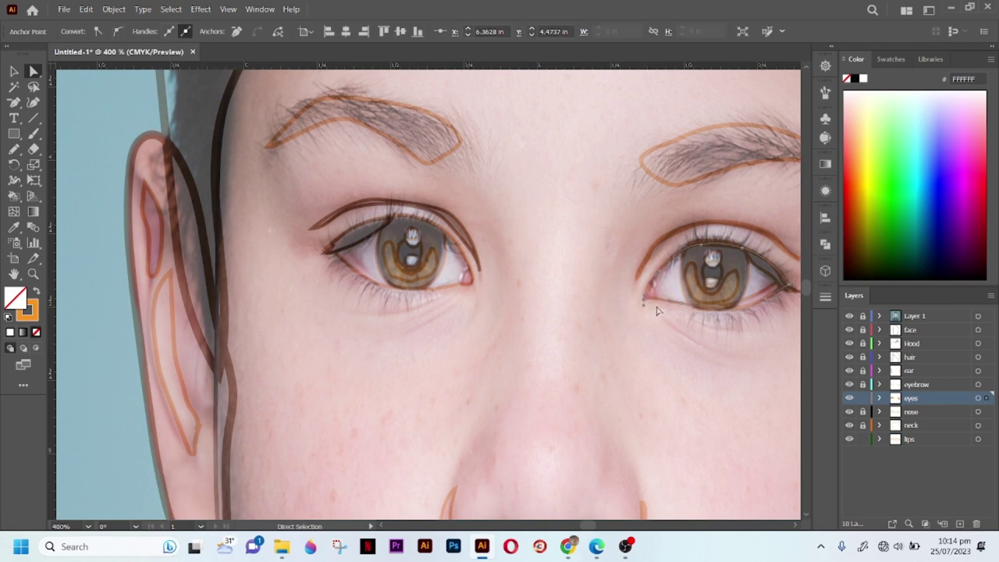
{"action": "left_click", "coordinate": [458, 296]}
{"action": "left_click", "coordinate": [355, 253]}
{"action": "key", "text": "v"}
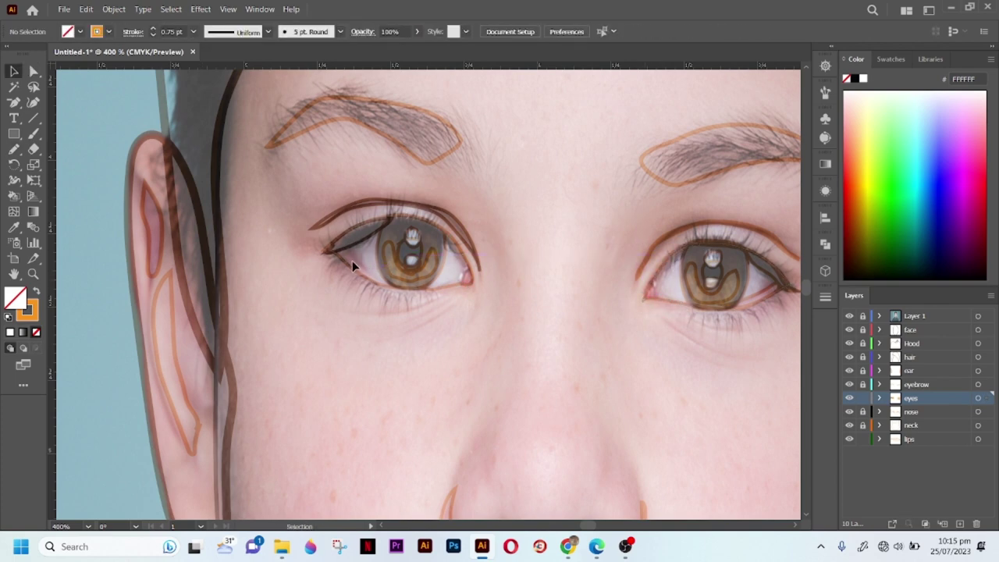
{"action": "key", "text": "v"}
{"action": "scroll", "coordinate": [514, 243], "scroll_direction": "down", "scroll_amount": 3}
{"action": "scroll", "coordinate": [524, 478], "scroll_direction": "down", "scroll_amount": 5}
- Make the Hood layer active and check the anchor points of the left hood outline
{"action": "scroll", "coordinate": [525, 478], "scroll_direction": "up", "scroll_amount": 2}
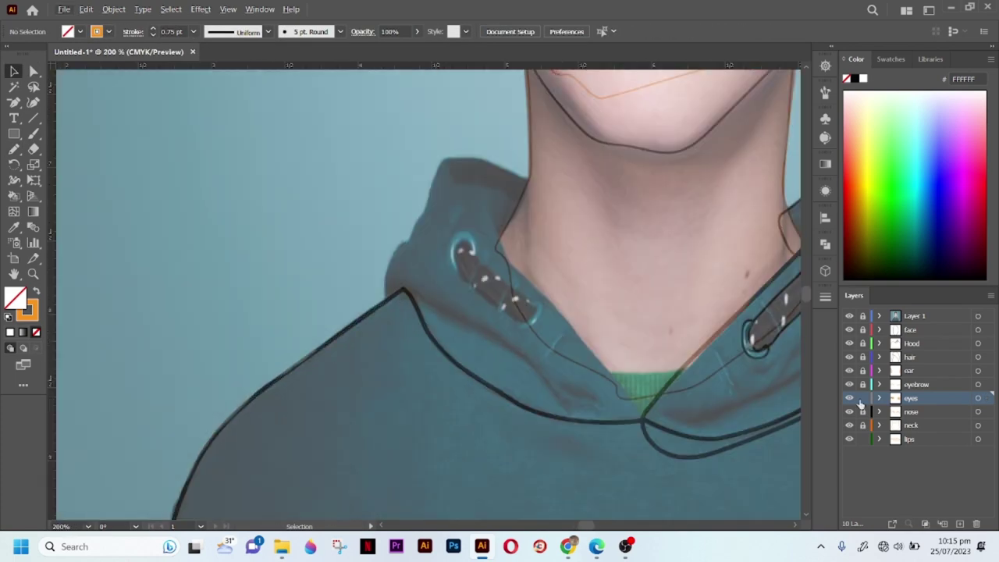
{"action": "left_click", "coordinate": [909, 344]}
{"action": "key", "text": "n"}
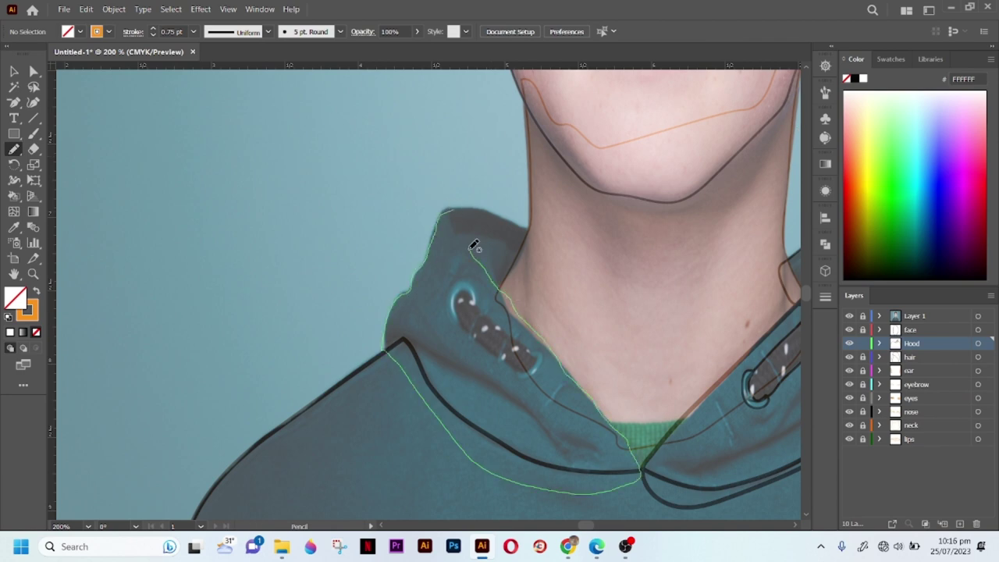
{"action": "key", "text": "a"}
{"action": "left_click", "coordinate": [508, 307]}
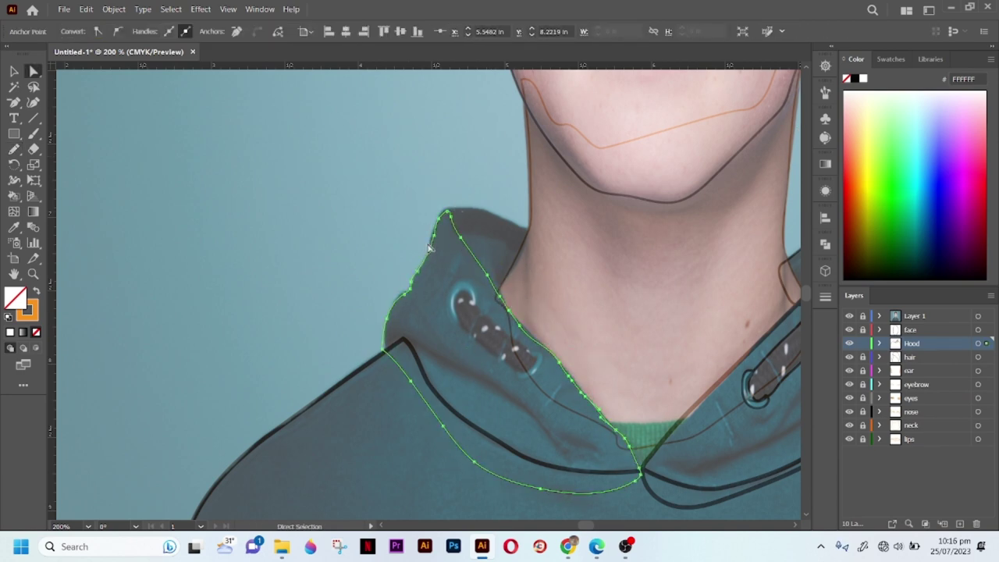
{"action": "scroll", "coordinate": [429, 248], "scroll_direction": "down", "scroll_amount": 2}
{"action": "scroll", "coordinate": [531, 390], "scroll_direction": "up", "scroll_amount": 2}
{"action": "key", "text": "ctrl+shift+a"}
- Draw pencil loops around the lower and upper eyelets of the left drawstring
{"action": "scroll", "coordinate": [531, 412], "scroll_direction": "up", "scroll_amount": 2}
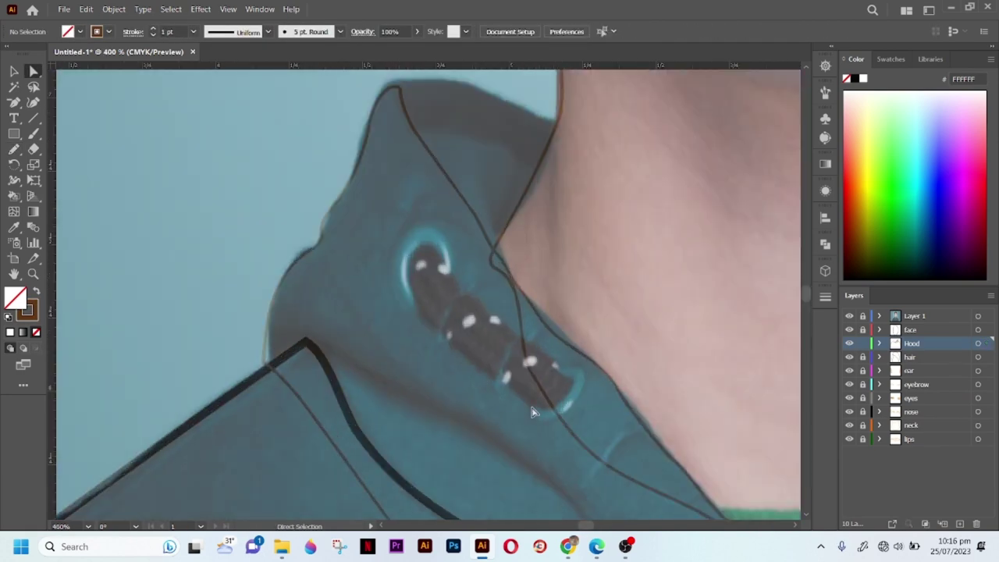
{"action": "left_click_drag", "start_coordinate": [571, 369], "coordinate": [547, 405]}
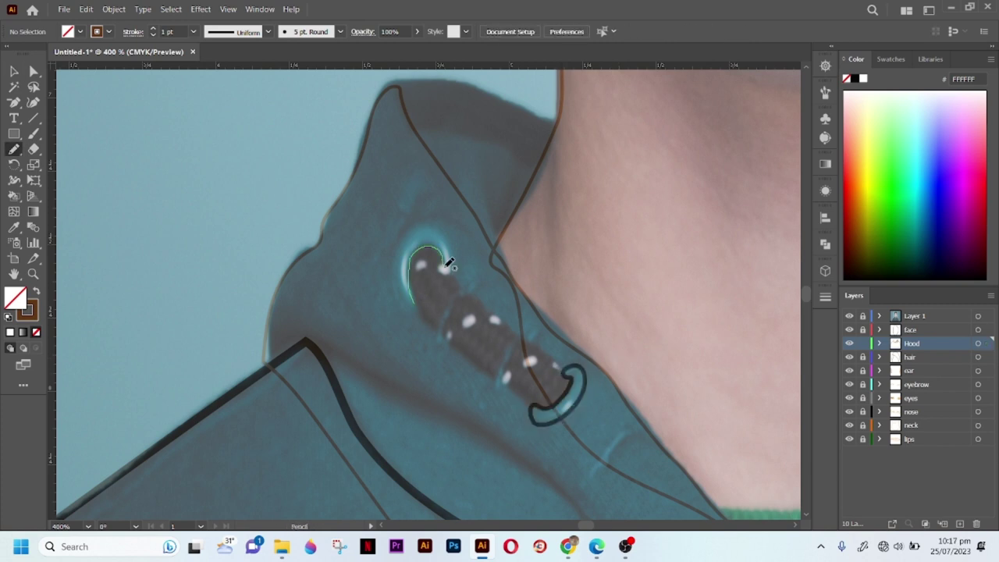
{"action": "left_click_drag", "start_coordinate": [446, 261], "coordinate": [420, 308]}
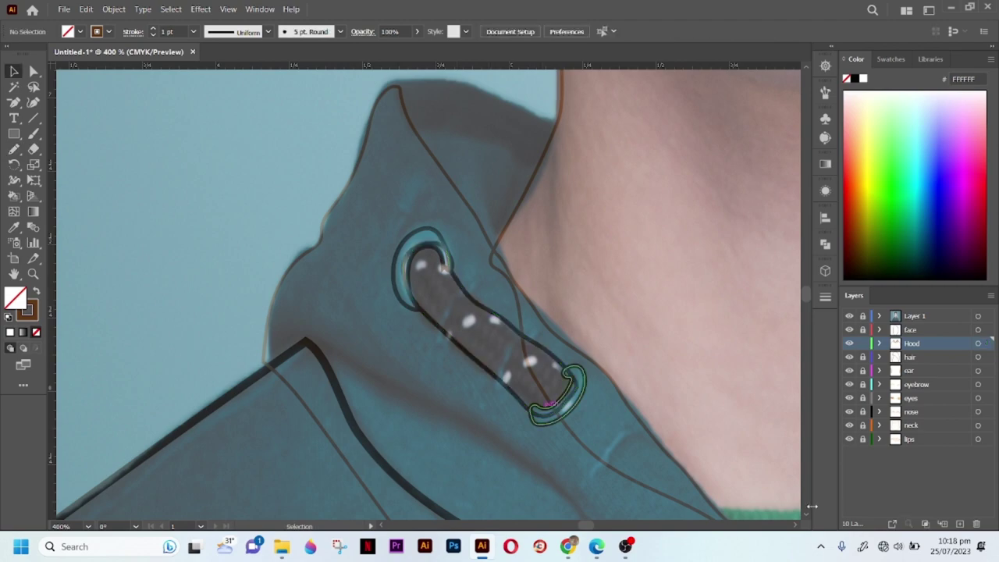
{"action": "scroll", "coordinate": [523, 249], "scroll_direction": "down", "scroll_amount": 1}
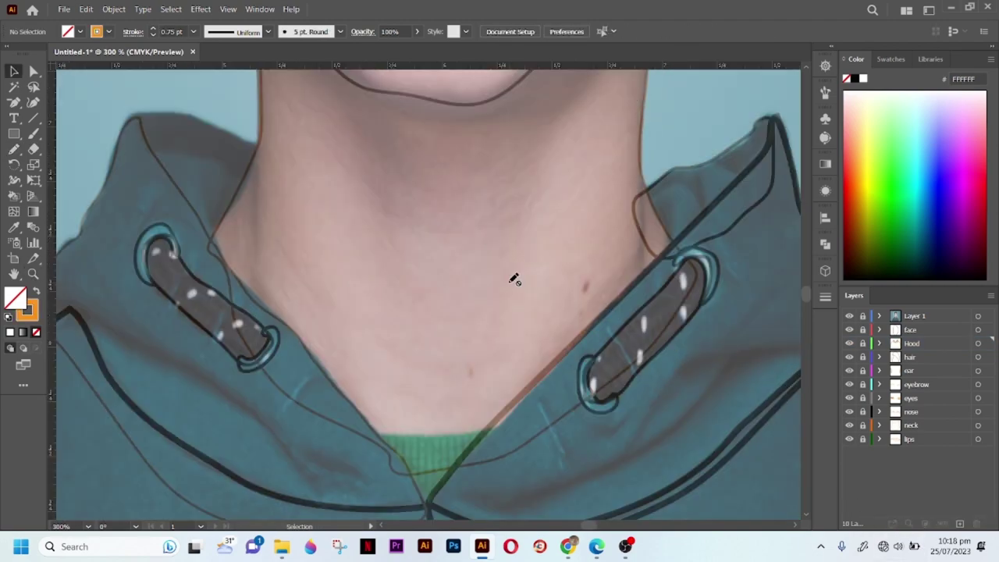